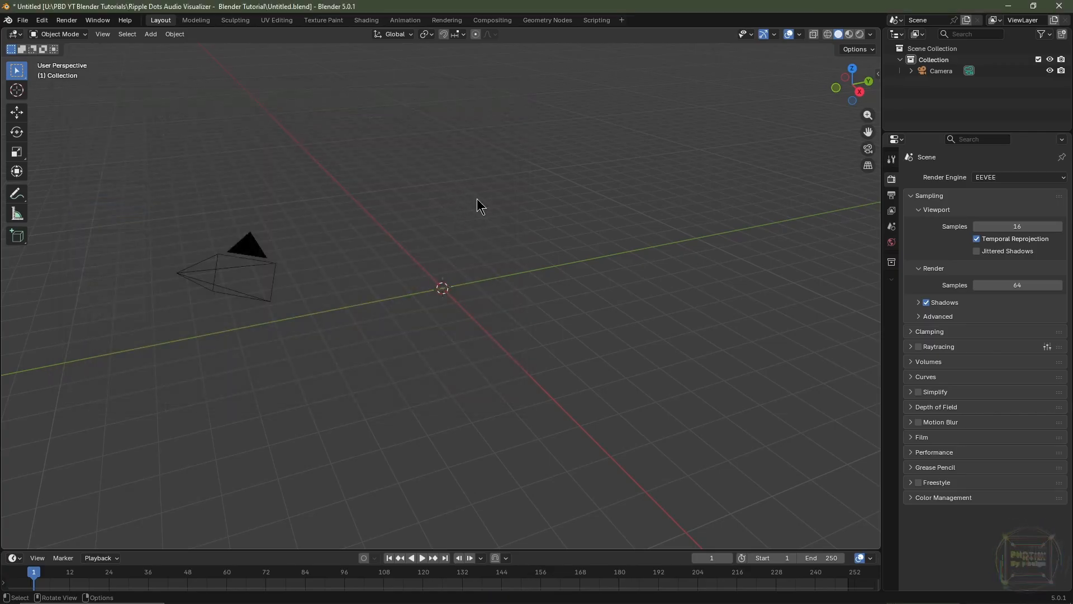
Set the render engine to Cycles with GPU Compute as the device and enable viewport denoising
click(995, 177)
click(998, 217)
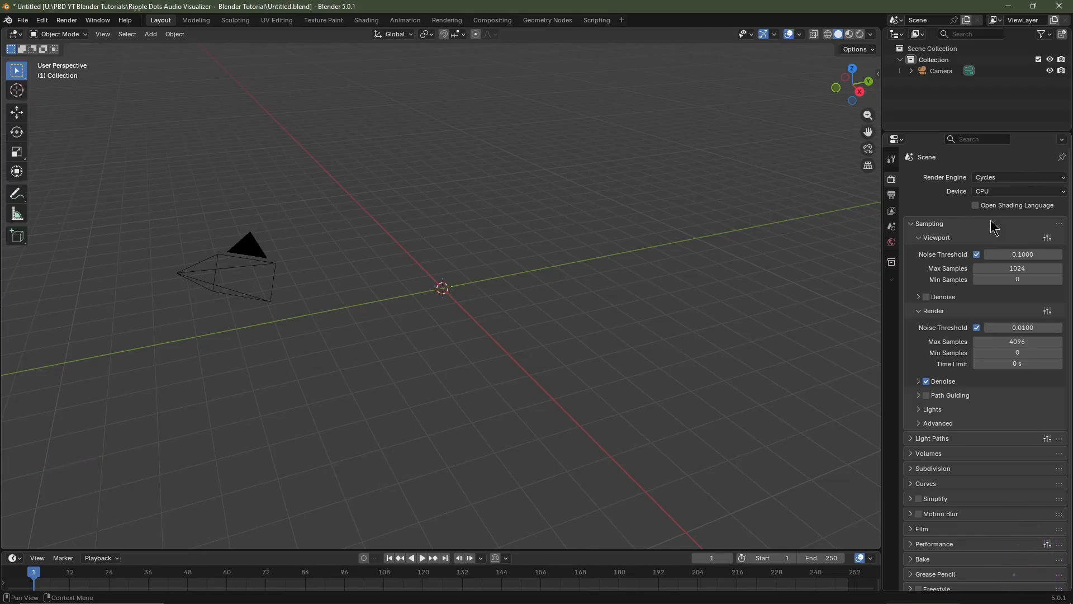
click(992, 194)
click(991, 212)
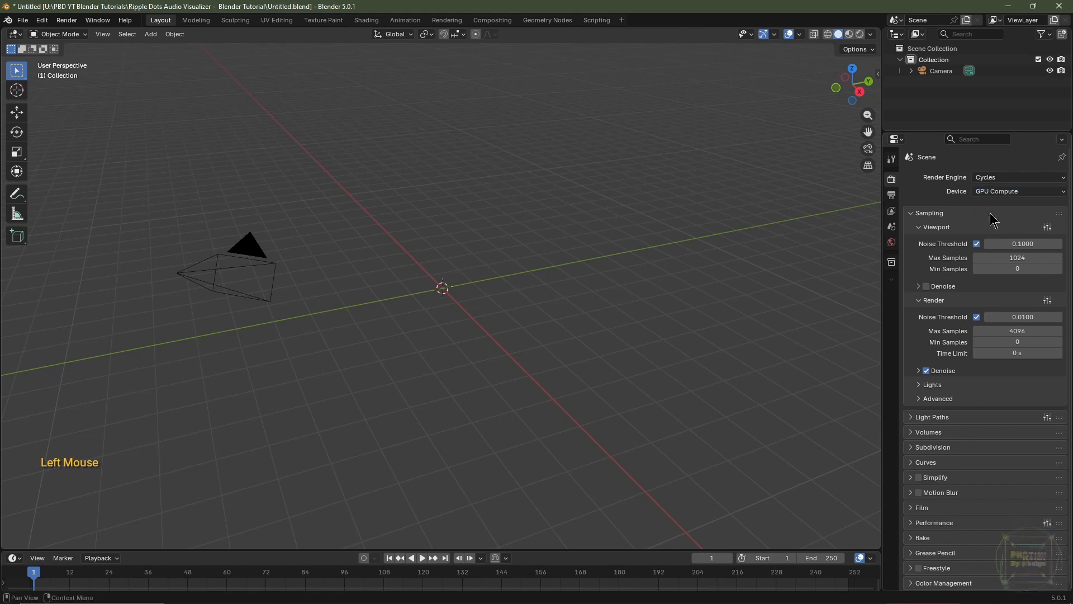
click(929, 282)
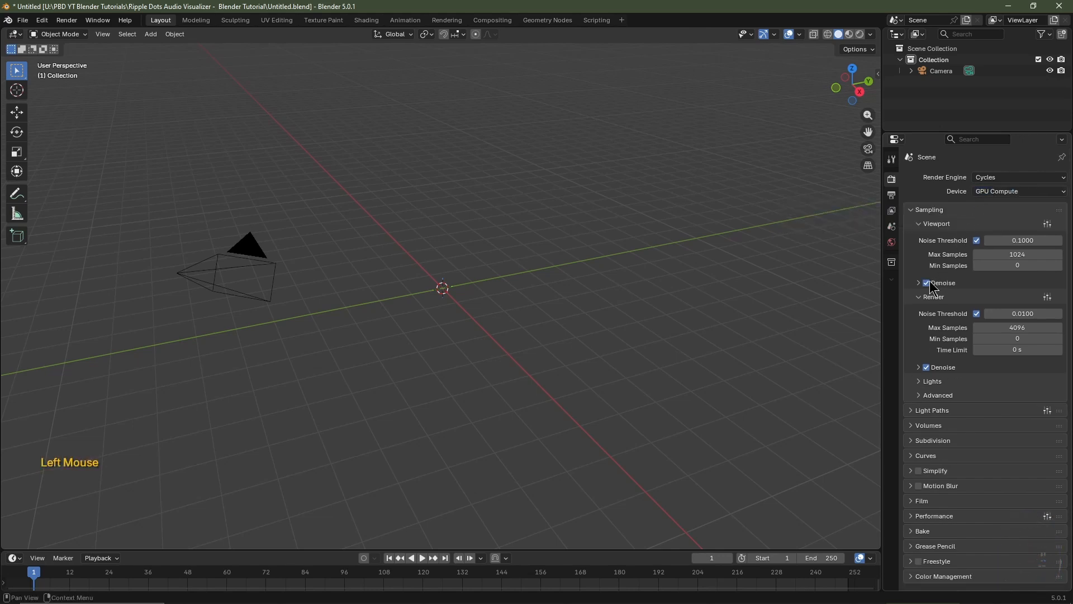
Set the render noise threshold to 0.025 and the maximum render samples to 256
click(1015, 313)
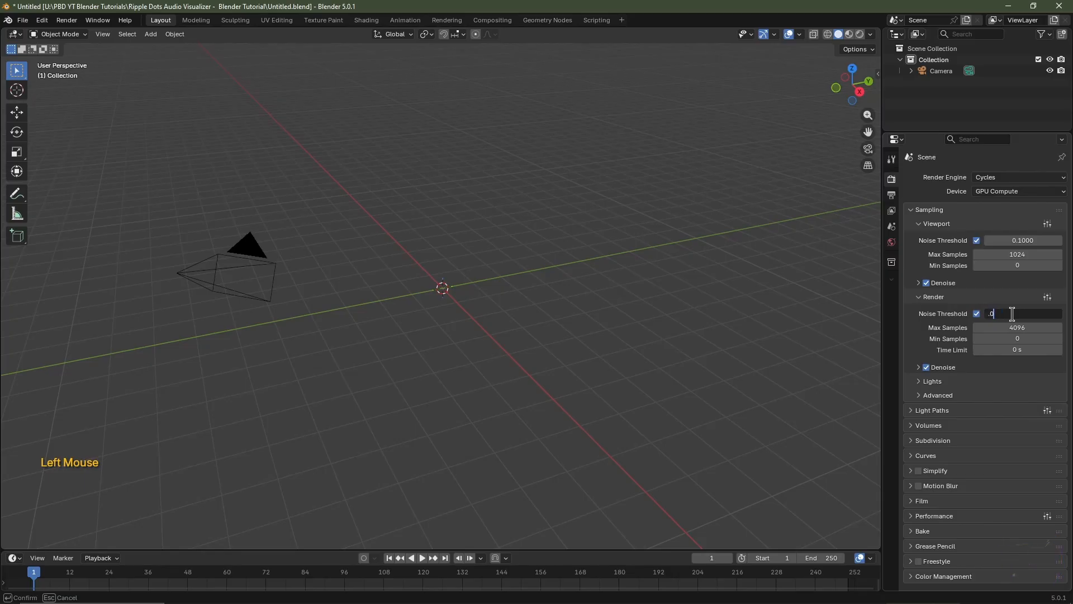
text(.025)
key(Return)
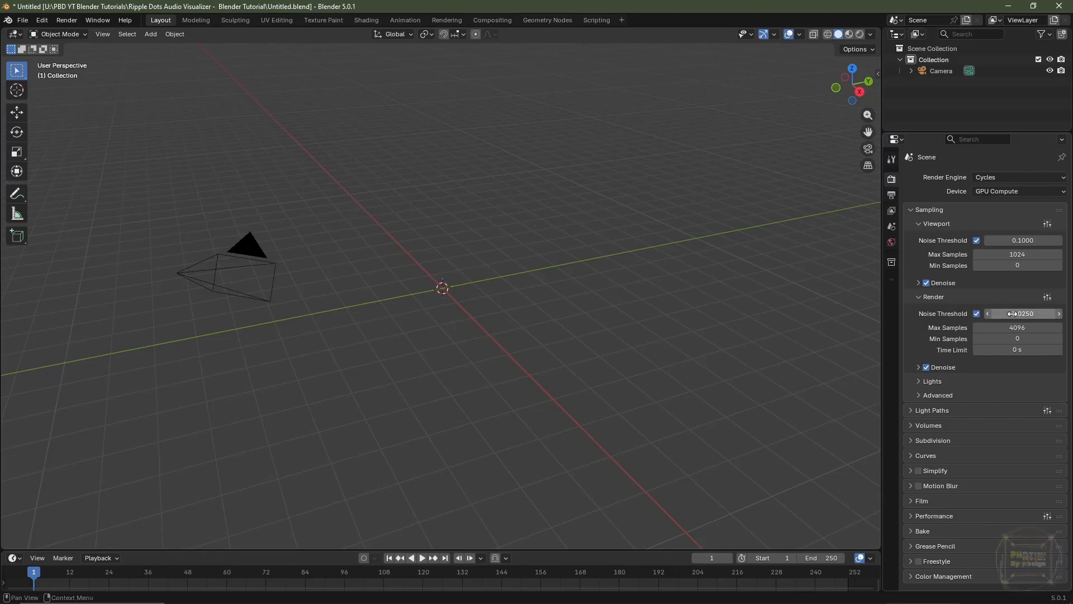
click(1010, 327)
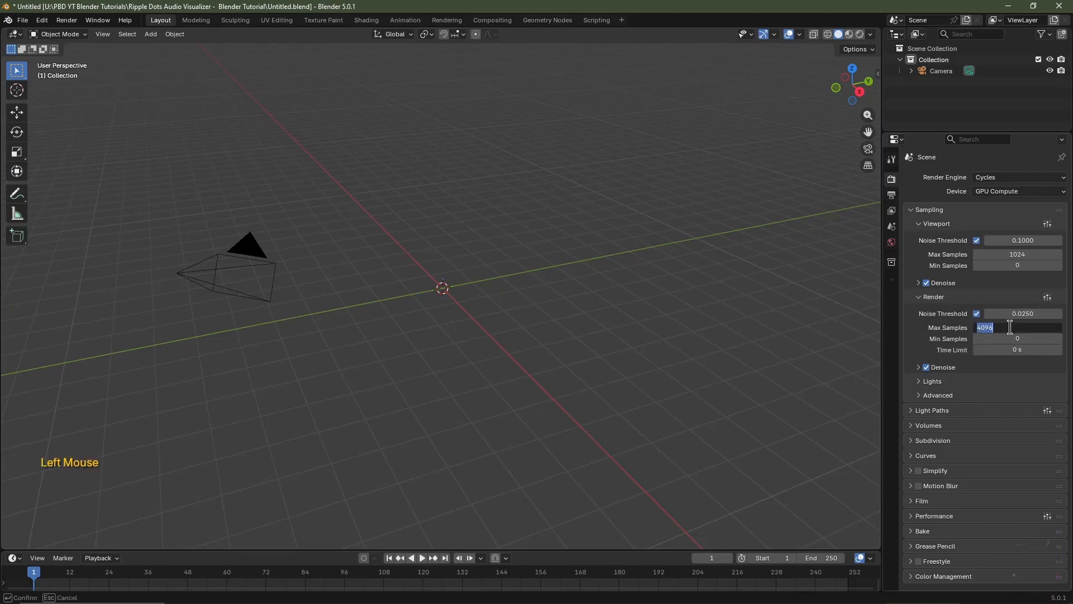
text(256)
key(Return)
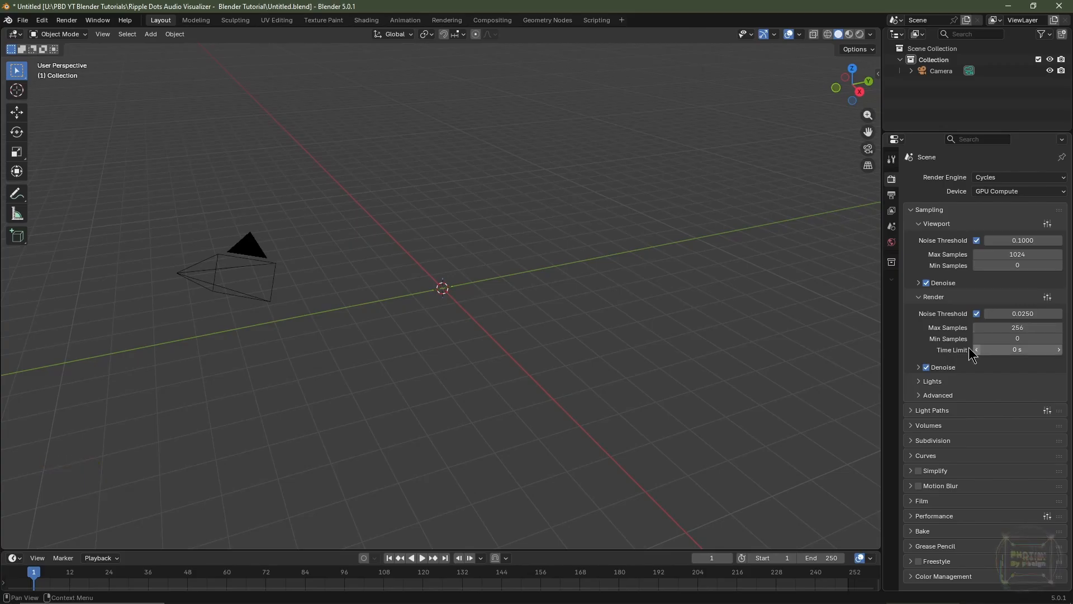
Turn off Light Tree sampling and disable both reflective and refractive caustics in the light path settings
click(929, 382)
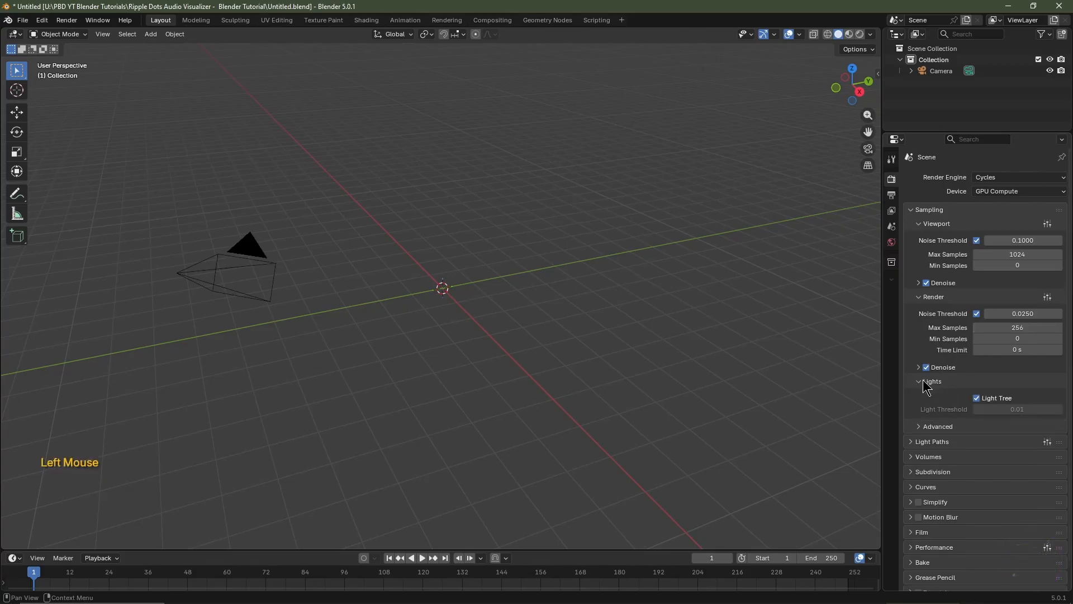
click(977, 397)
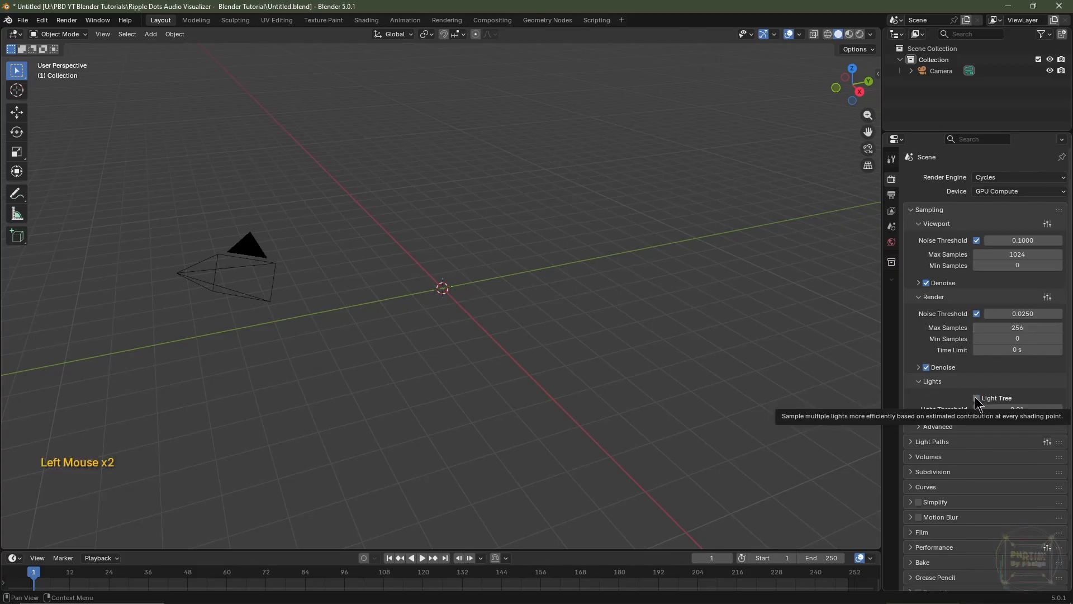
click(915, 443)
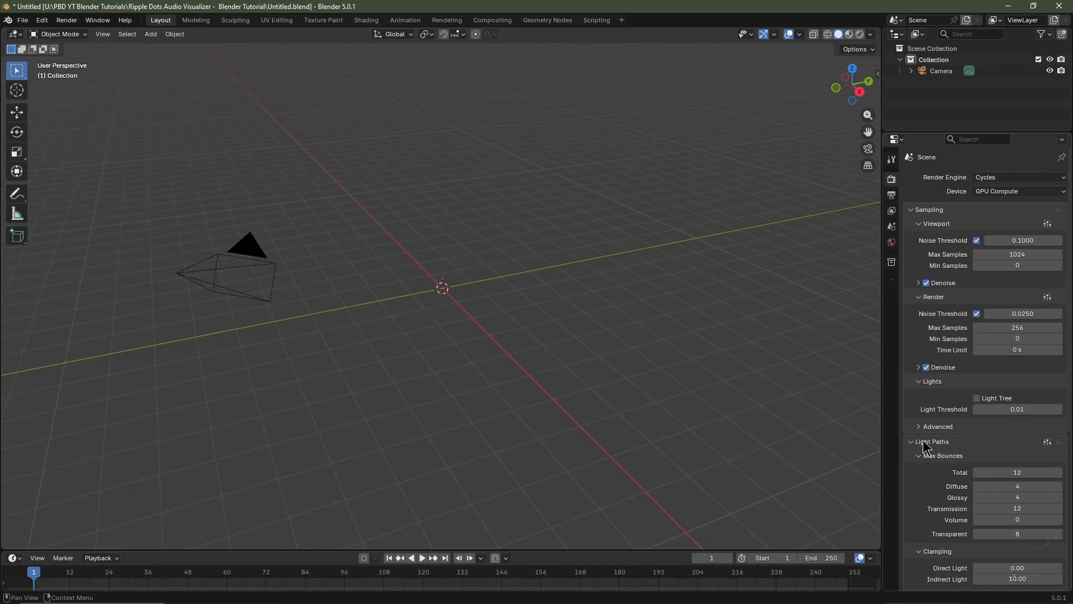
scroll(925, 445, down, 3)
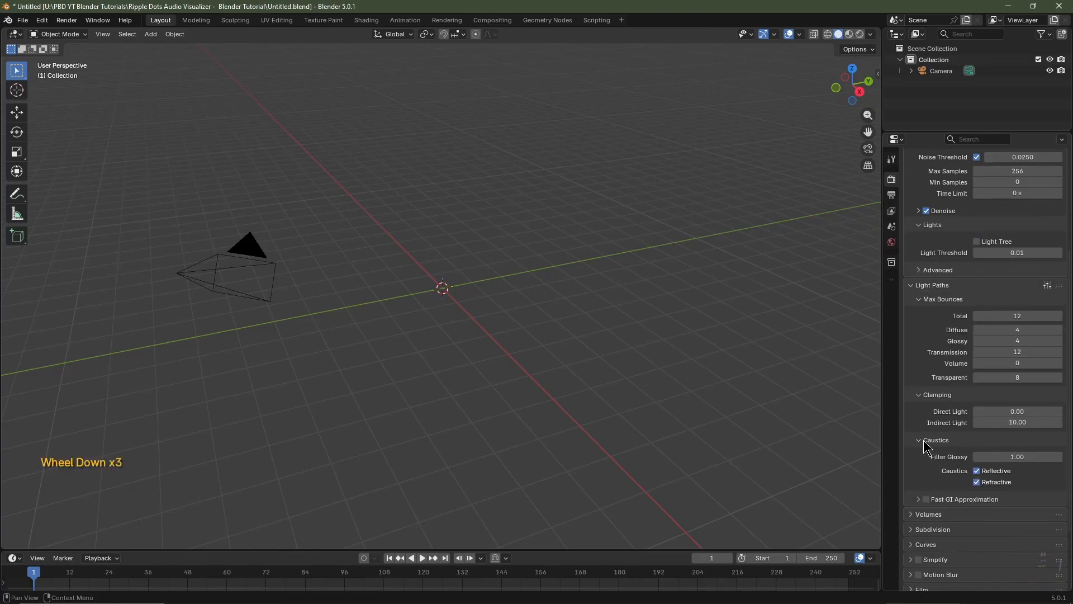
click(977, 470)
click(977, 479)
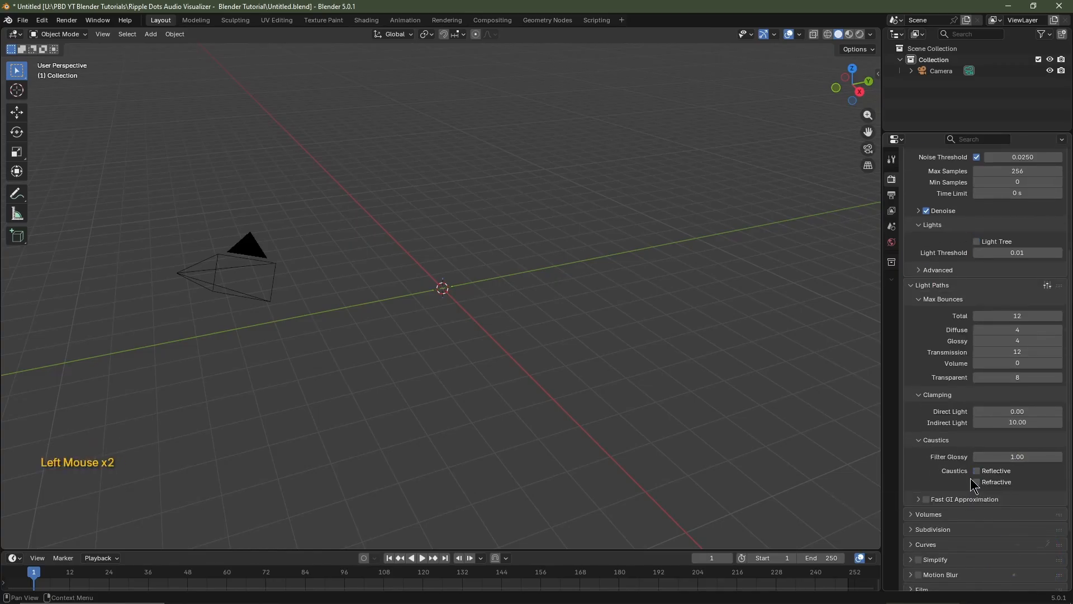
Change the color management view transform to ACES 2.0 and set the gamma to 1.5
scroll(970, 478, down, 4)
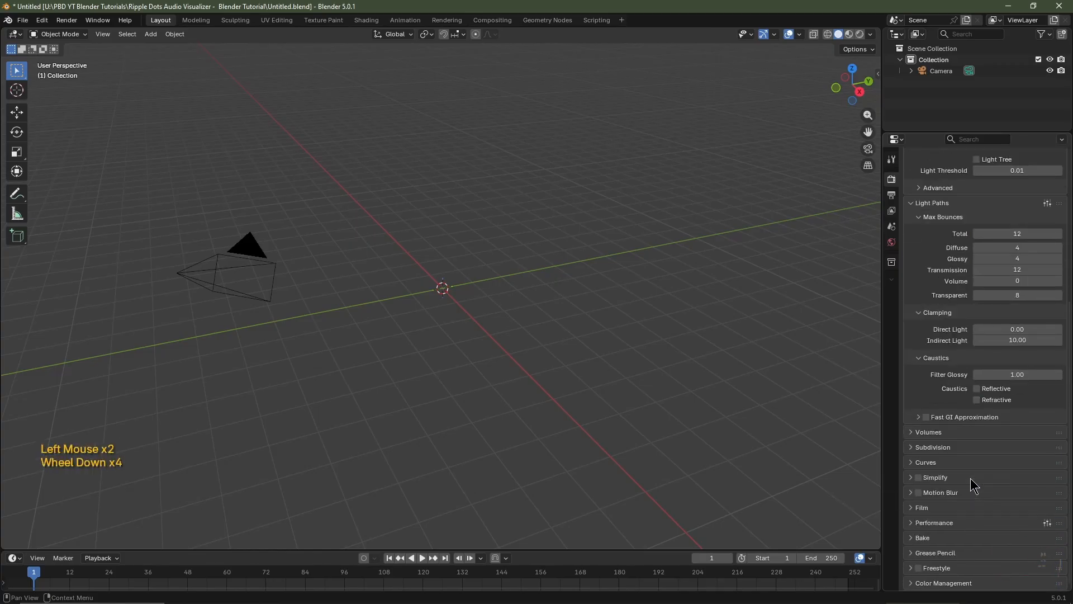
click(922, 584)
scroll(941, 523, down, 4)
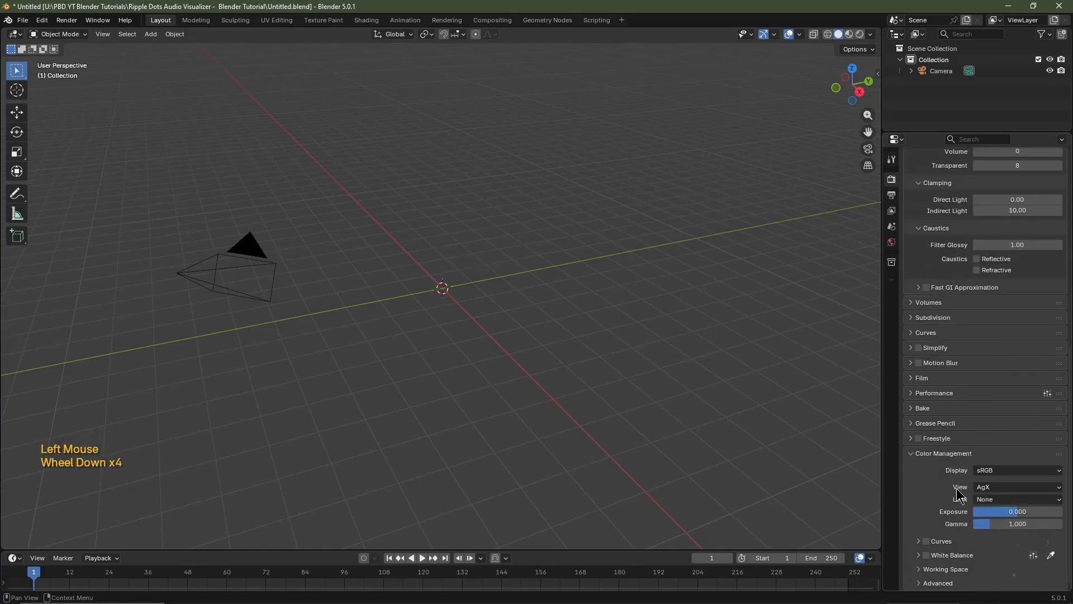
click(996, 486)
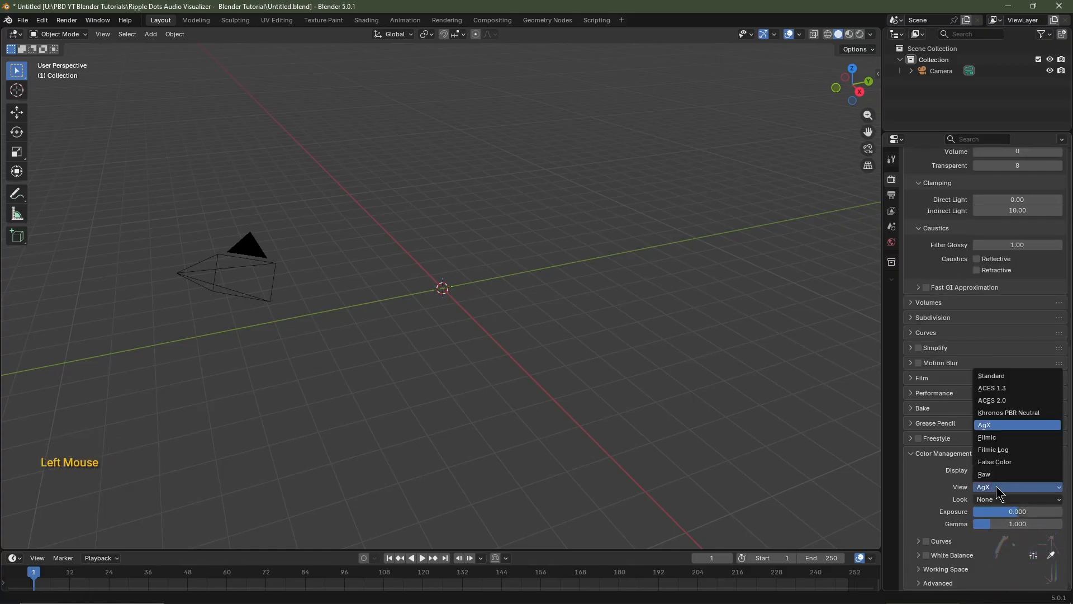
click(998, 400)
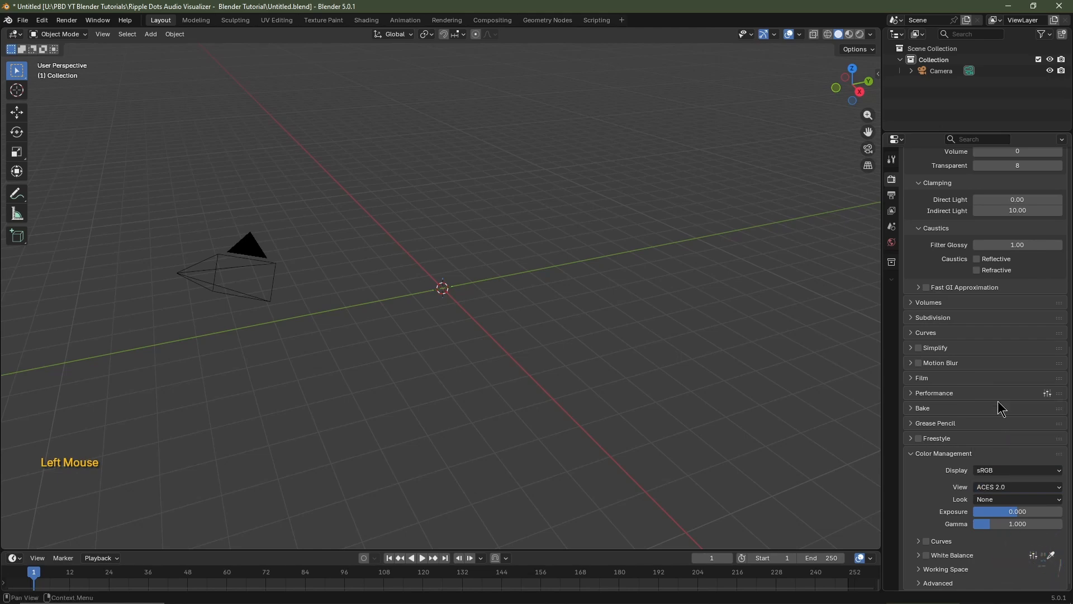
click(1003, 523)
text(1.5)
key(Return)
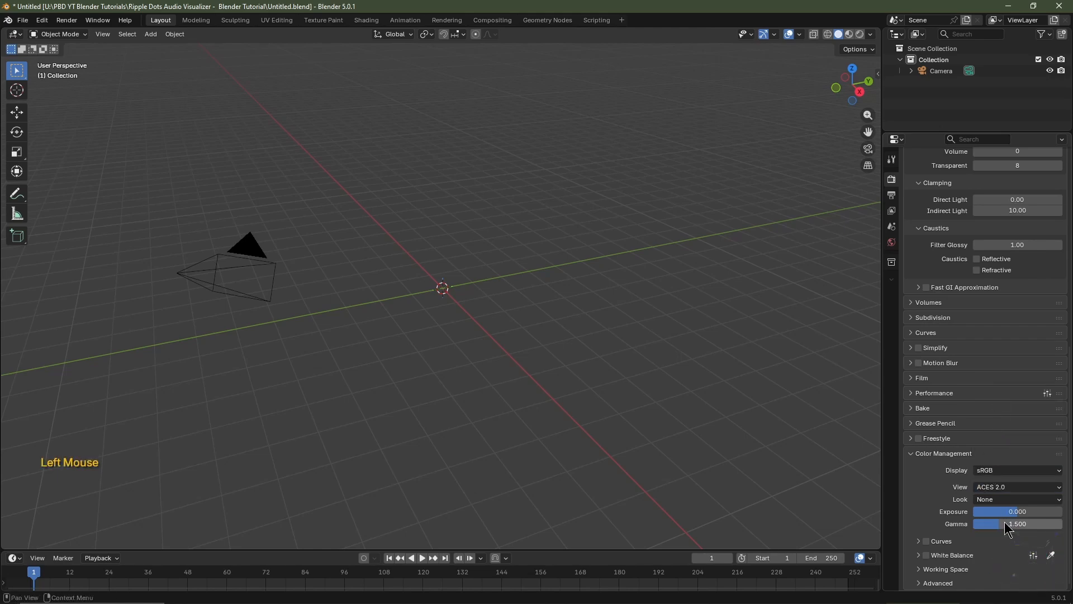
Set the output frame rate to 30 fps and enable Render Region
scroll(1038, 514, up, 3)
scroll(1040, 517, up, 5)
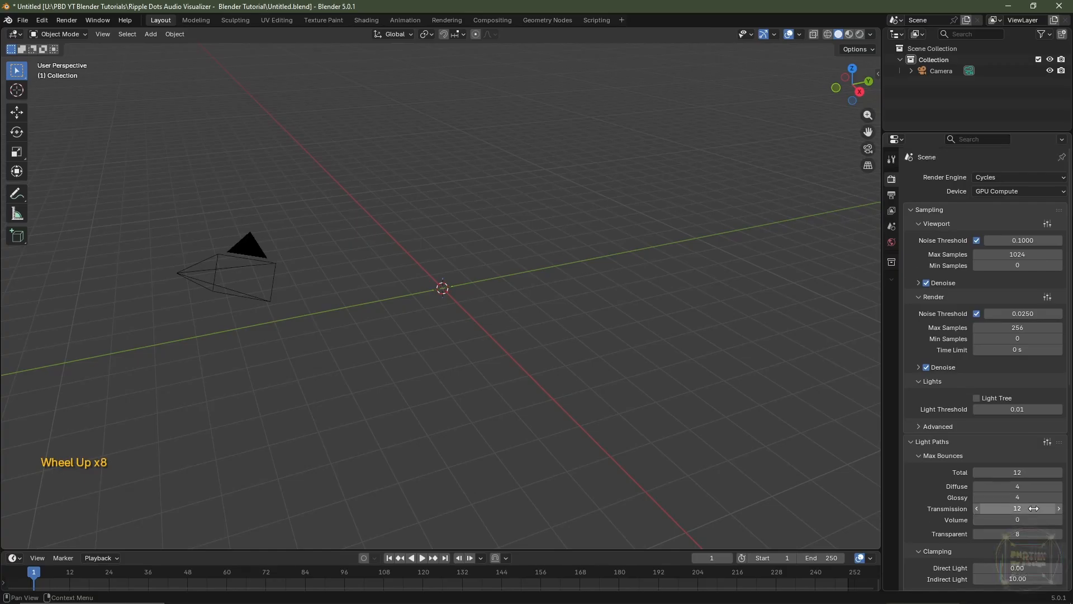
click(891, 195)
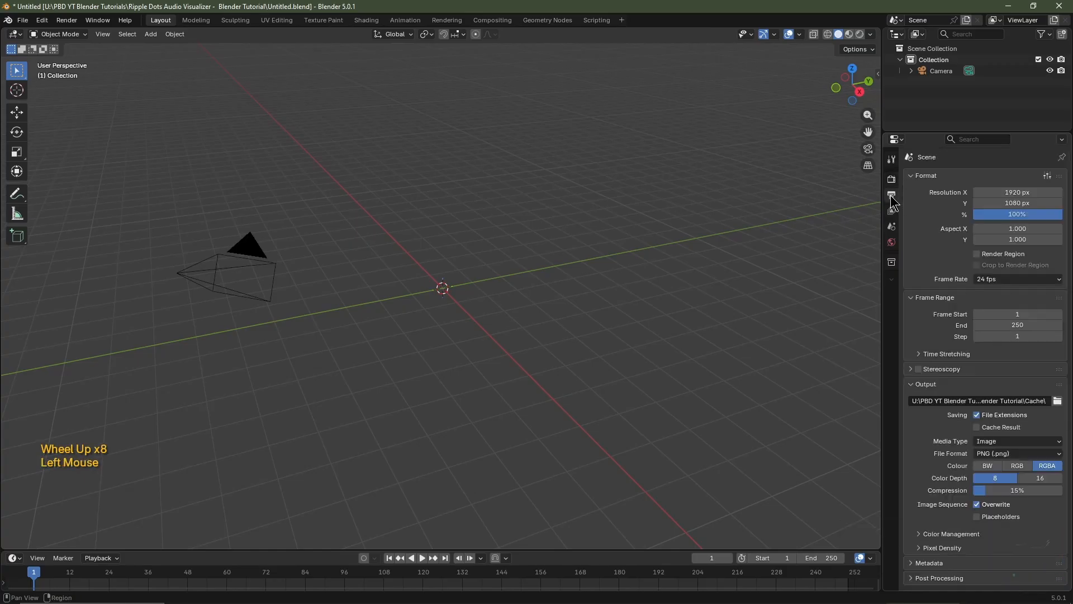
click(983, 278)
click(995, 369)
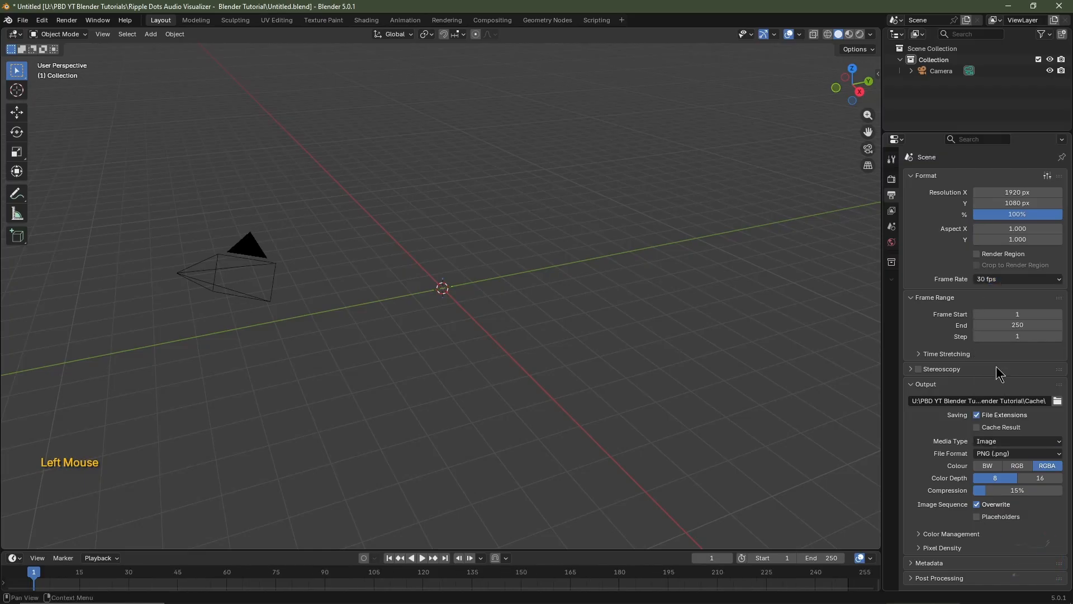
click(977, 254)
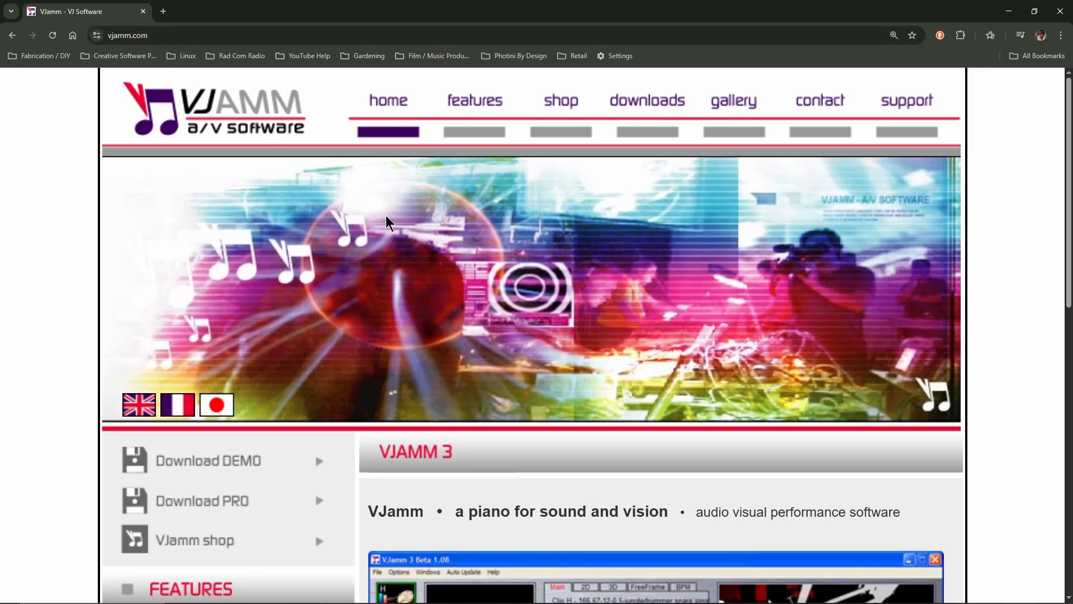
Open the AV BPM Calculator in VJamm's support section and solve the frames per beat for 180 beats per minute at 30 frames per second
click(903, 106)
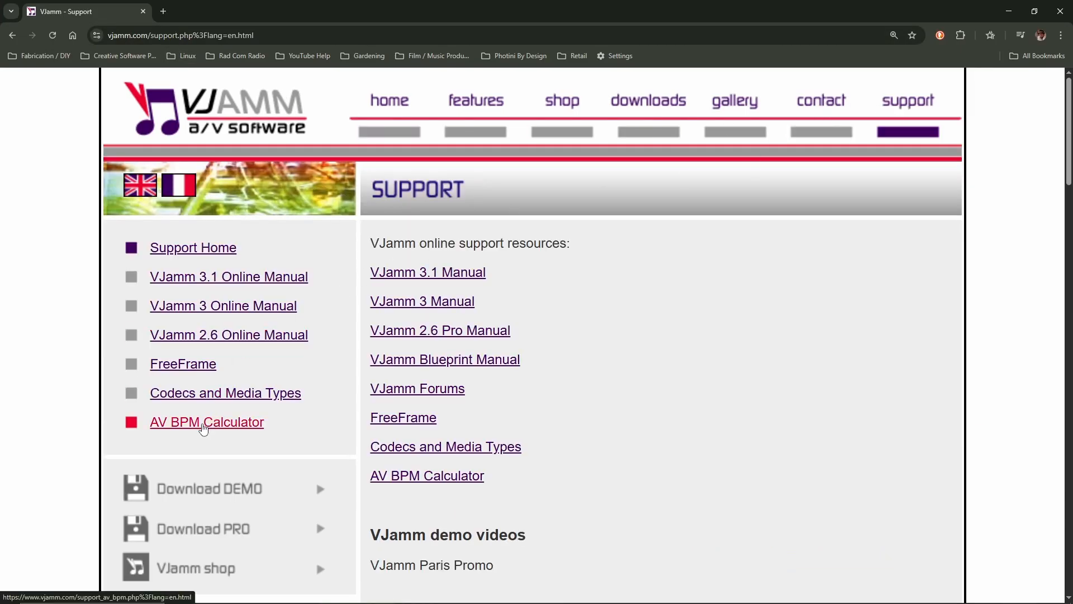
click(204, 425)
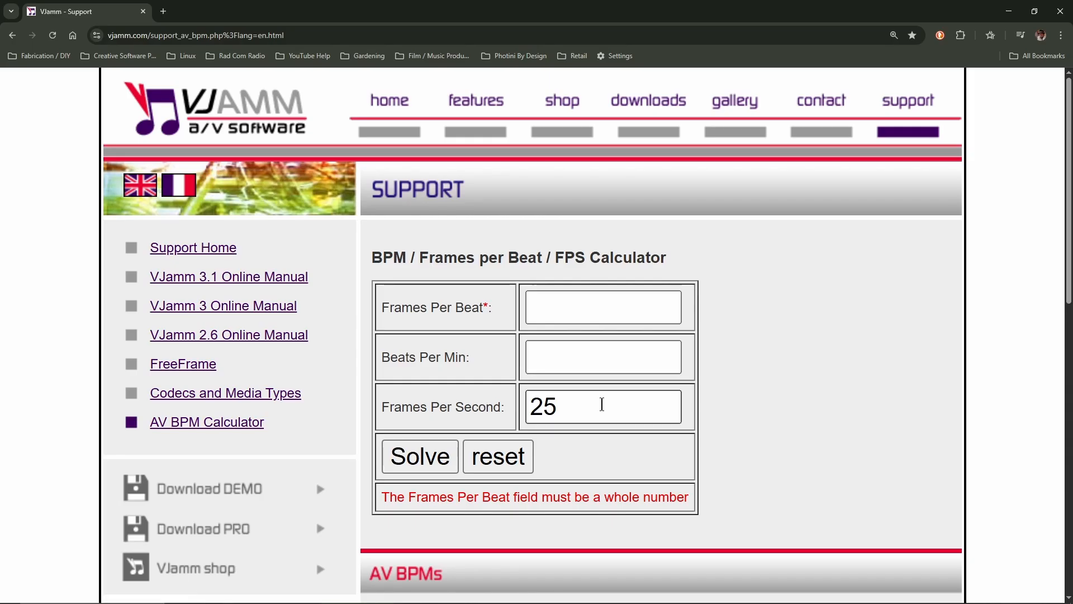
double_click(601, 405)
text(30)
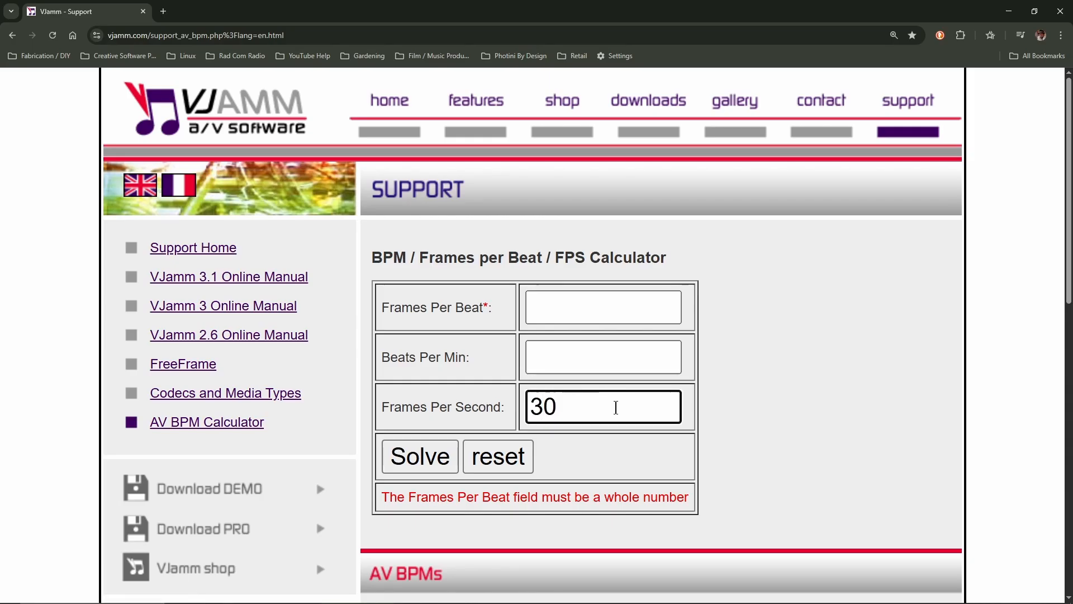
click(579, 357)
text(180)
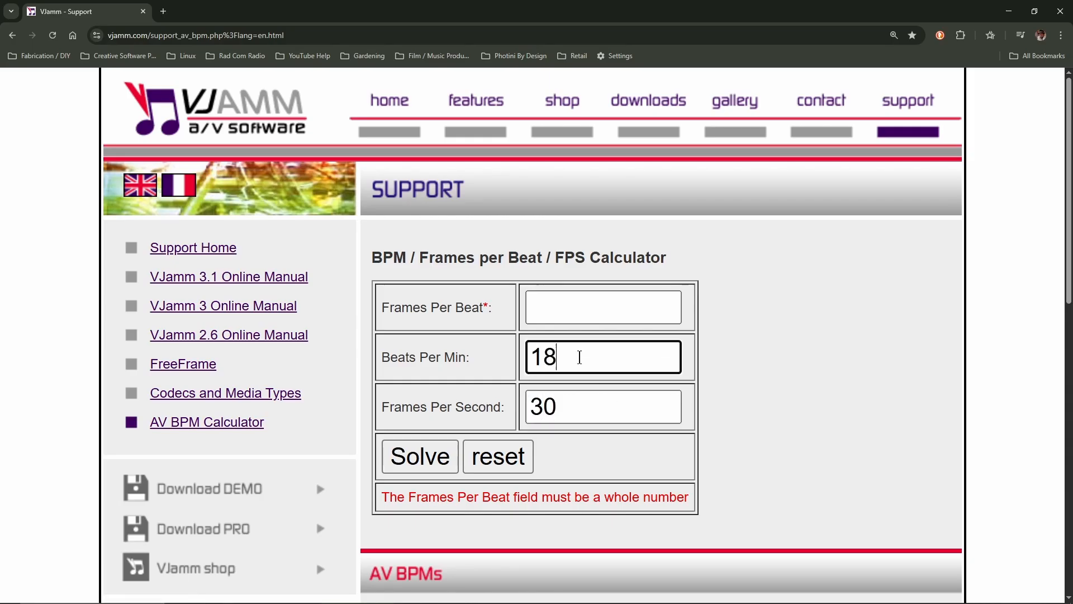
click(429, 454)
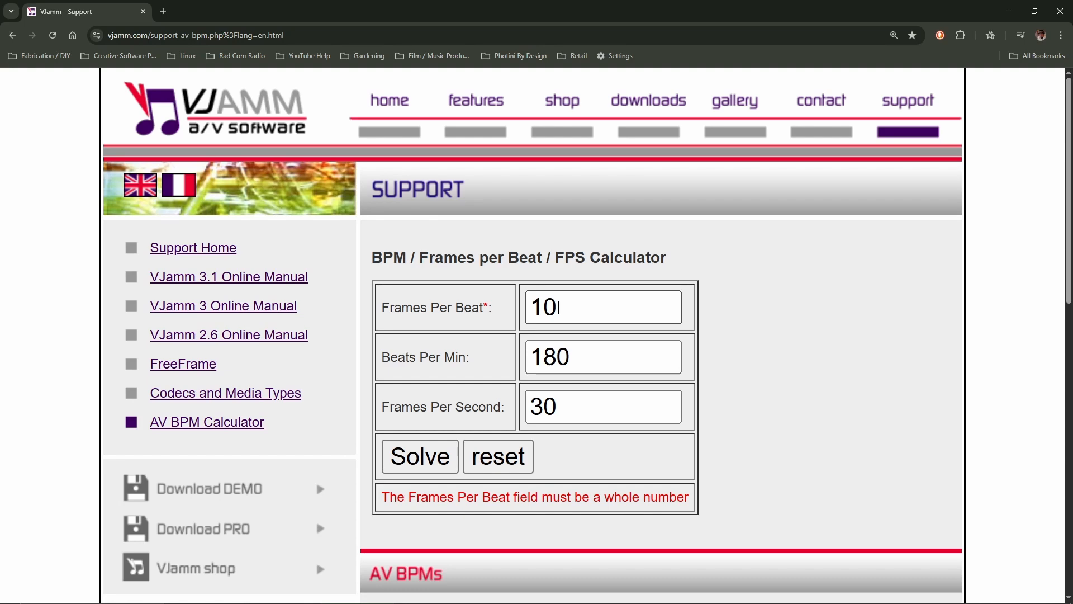
click(1060, 11)
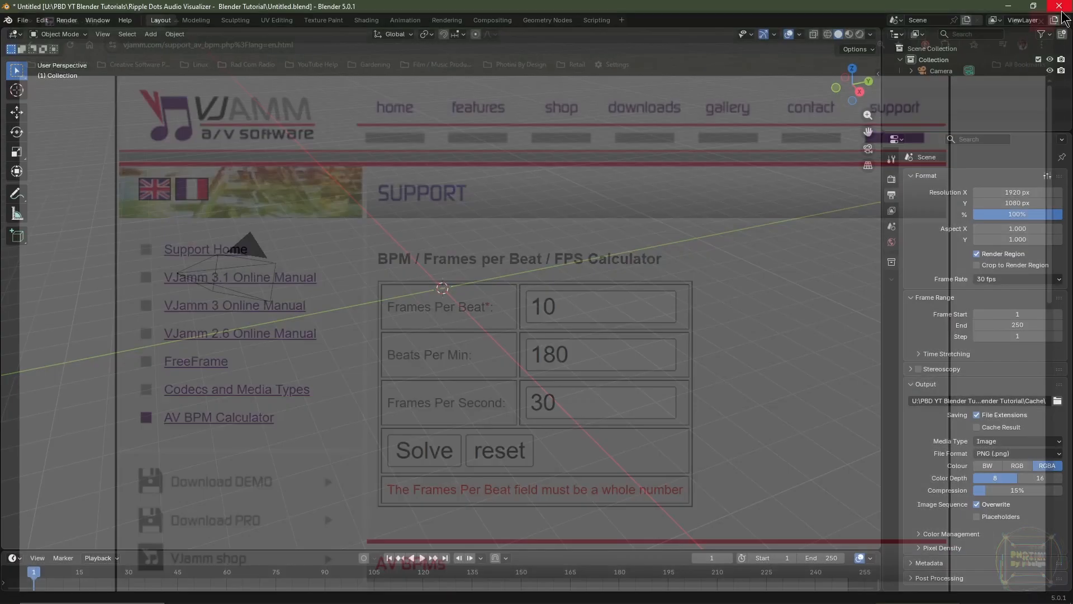
Set the animation's end frame to 320 and fit the timeline to the whole frame range
click(829, 557)
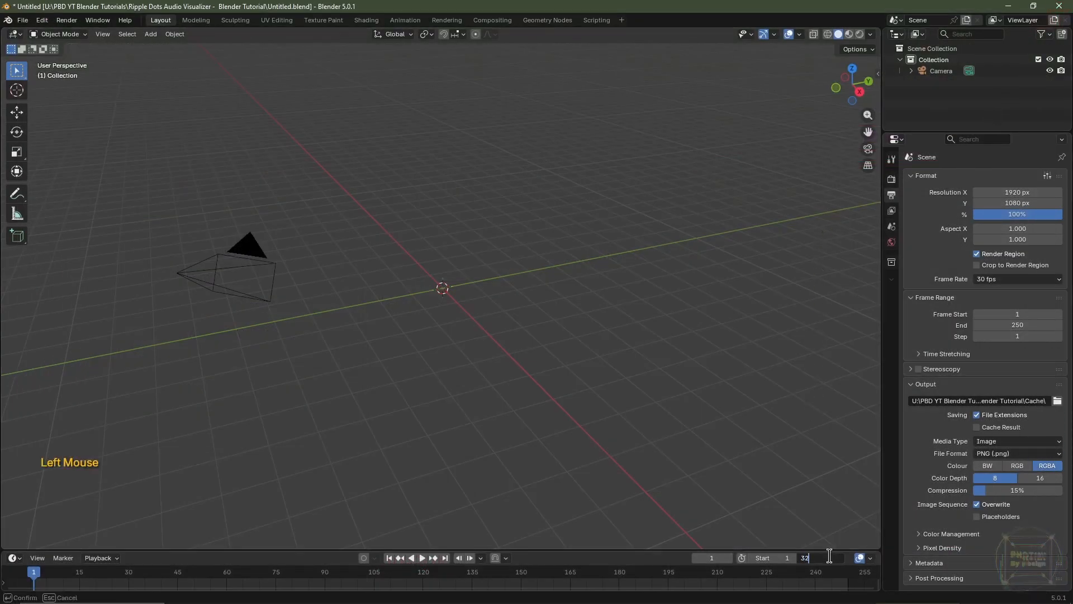
key(Return)
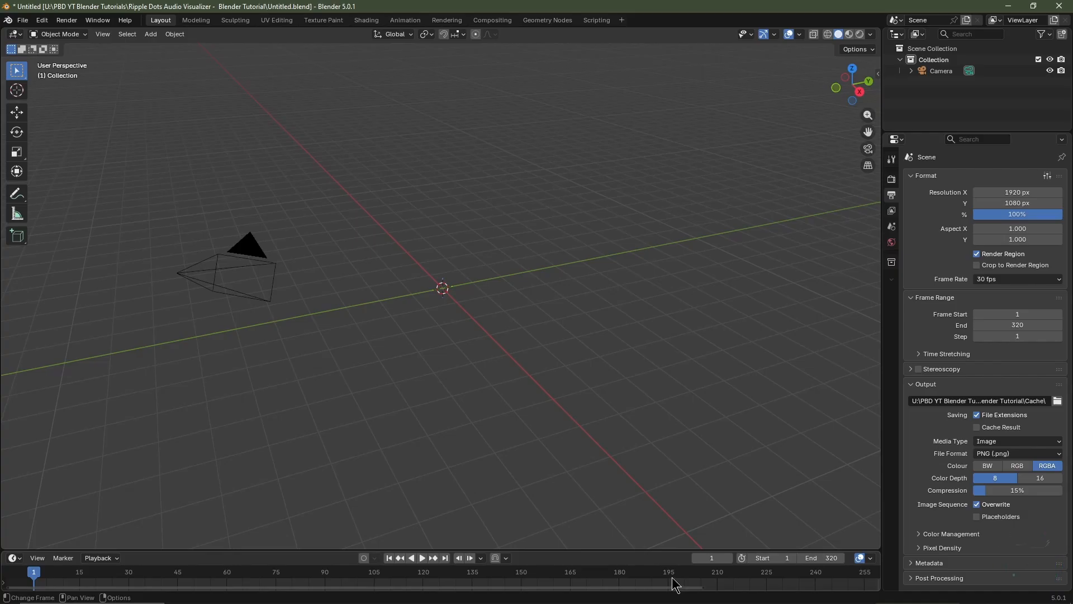
key(Home)
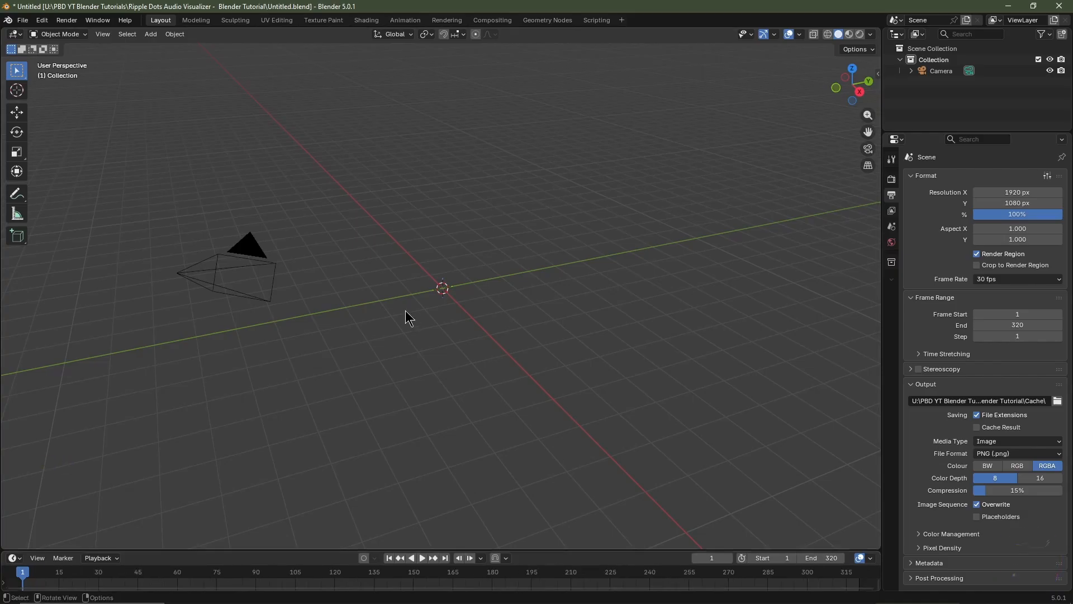
Add a Single Arrow empty at the world origin and duplicate it in place
key(shift+a)
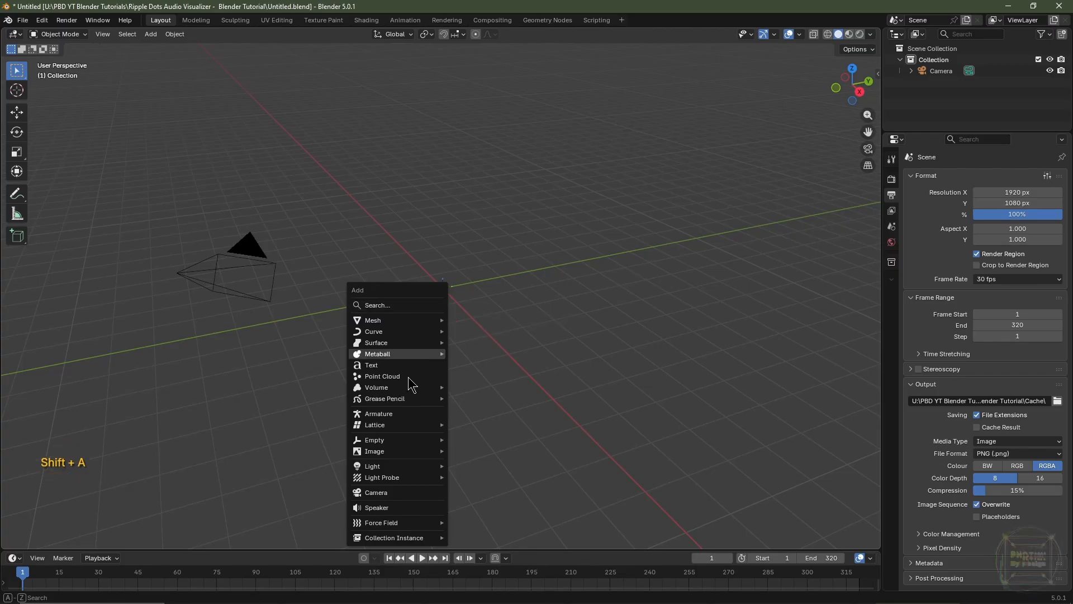
mouse_move(397, 439)
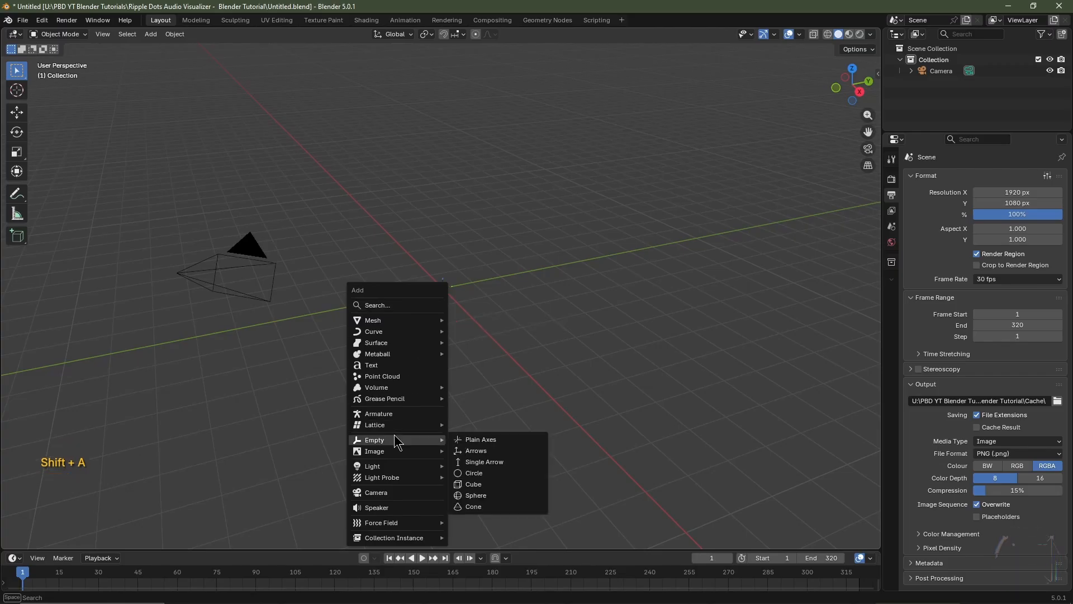
click(478, 458)
key(shift+d)
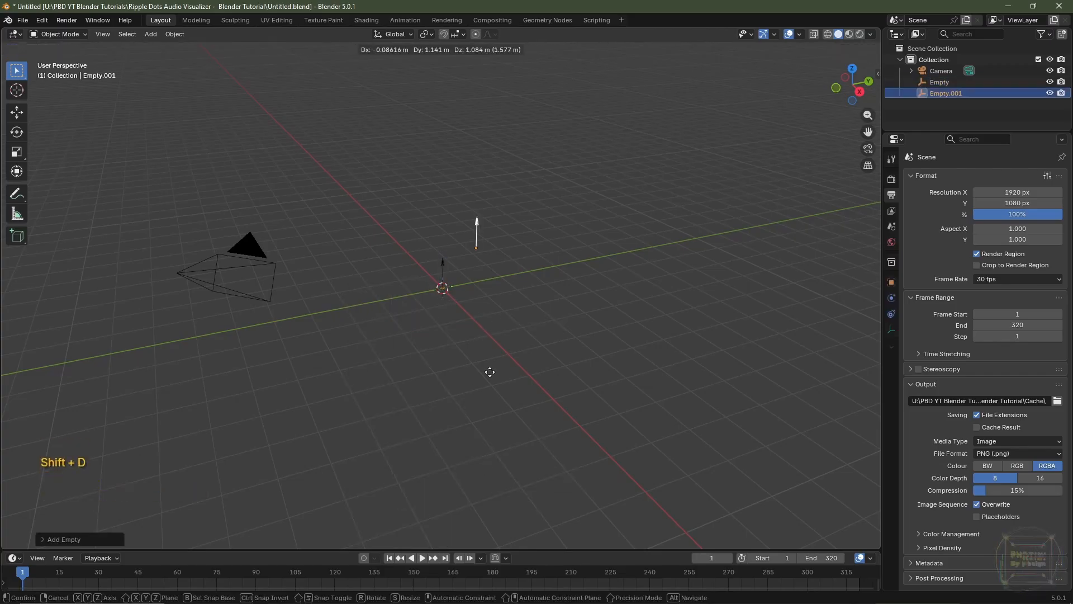
key(Escape)
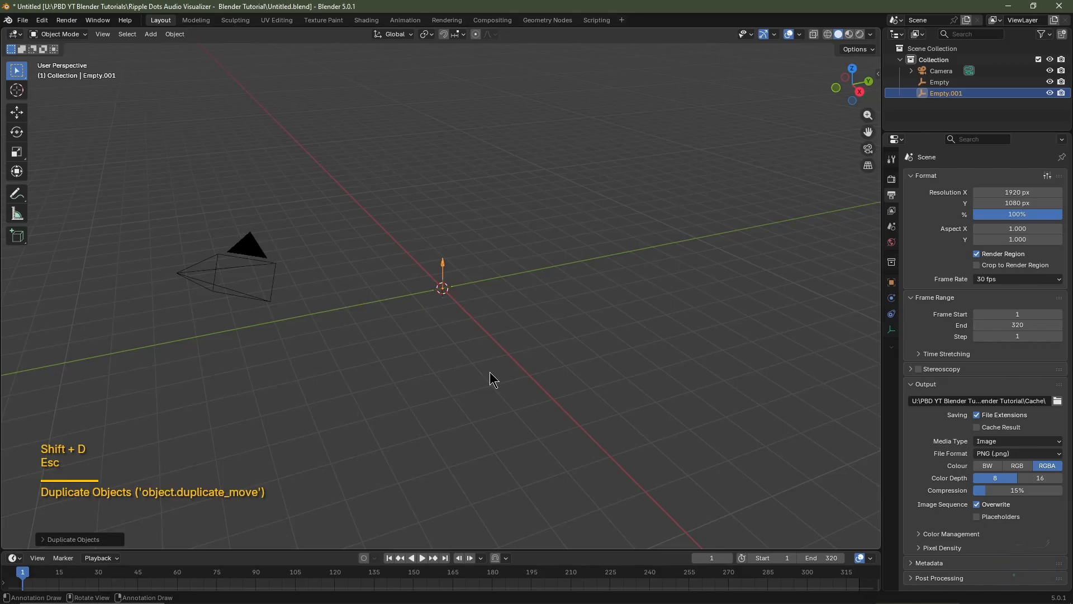
Set the display size of the duplicated arrow empty to 2 m
click(891, 330)
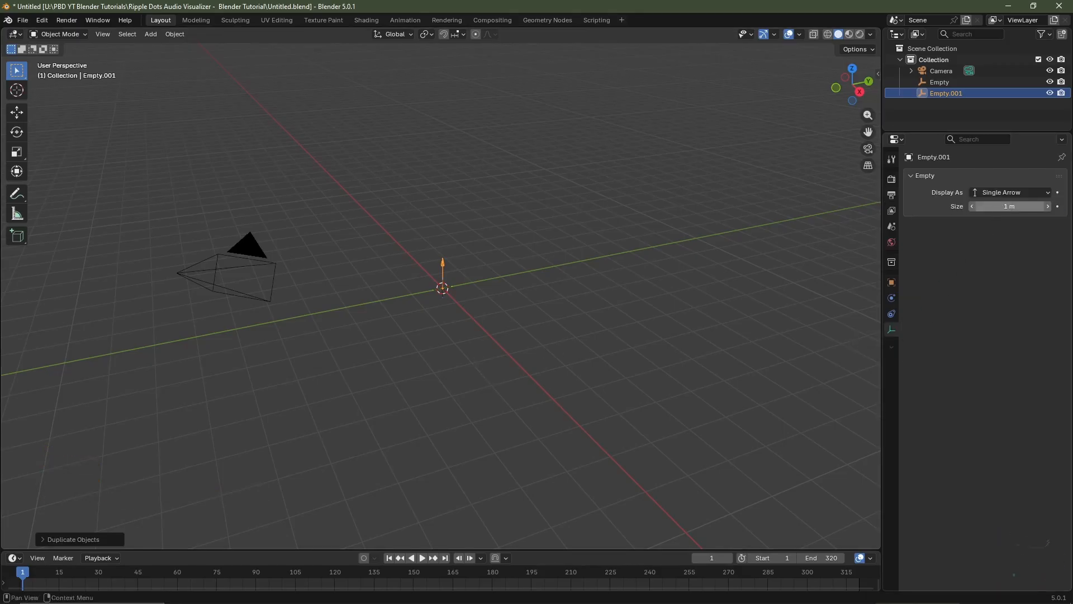
click(990, 208)
key(Return)
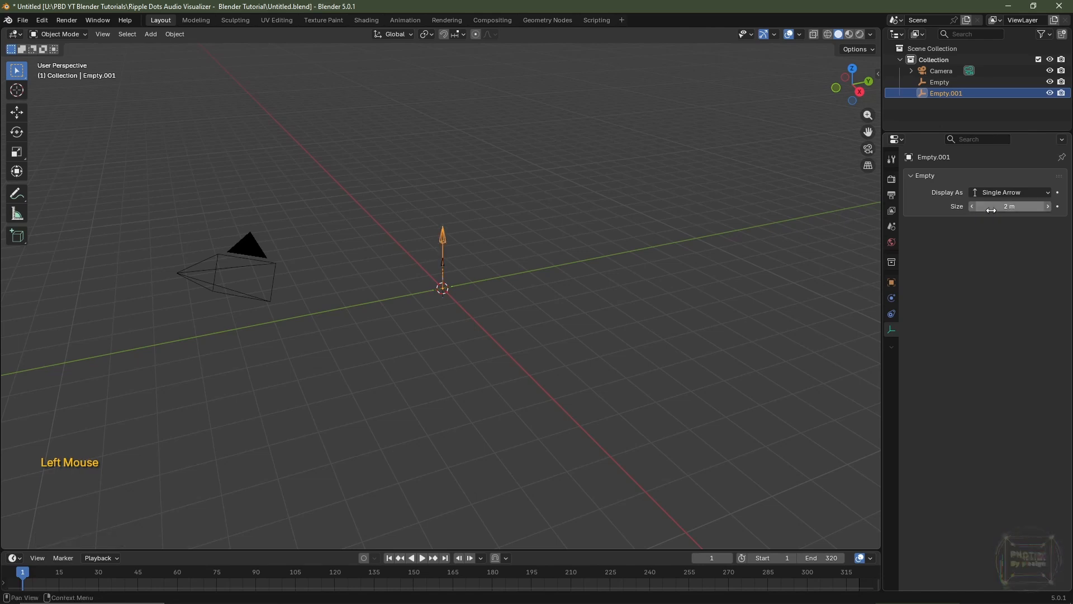
Rename the original 1 m empty as LF Multiply and the 2 m duplicate as LF Add
double_click(951, 83)
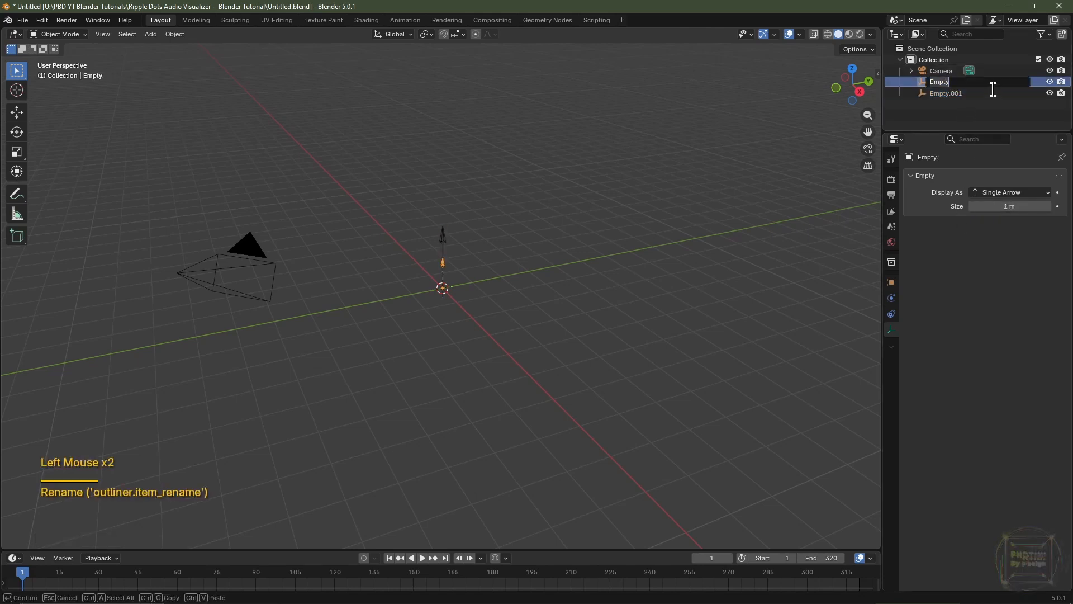
text(LF Multiply)
key(Return)
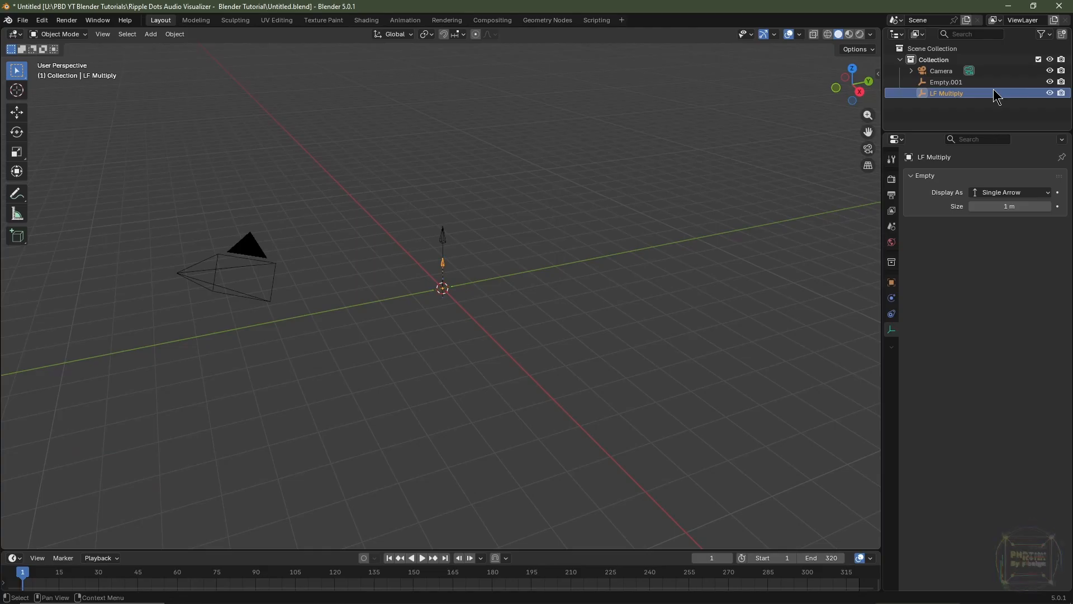
click(965, 82)
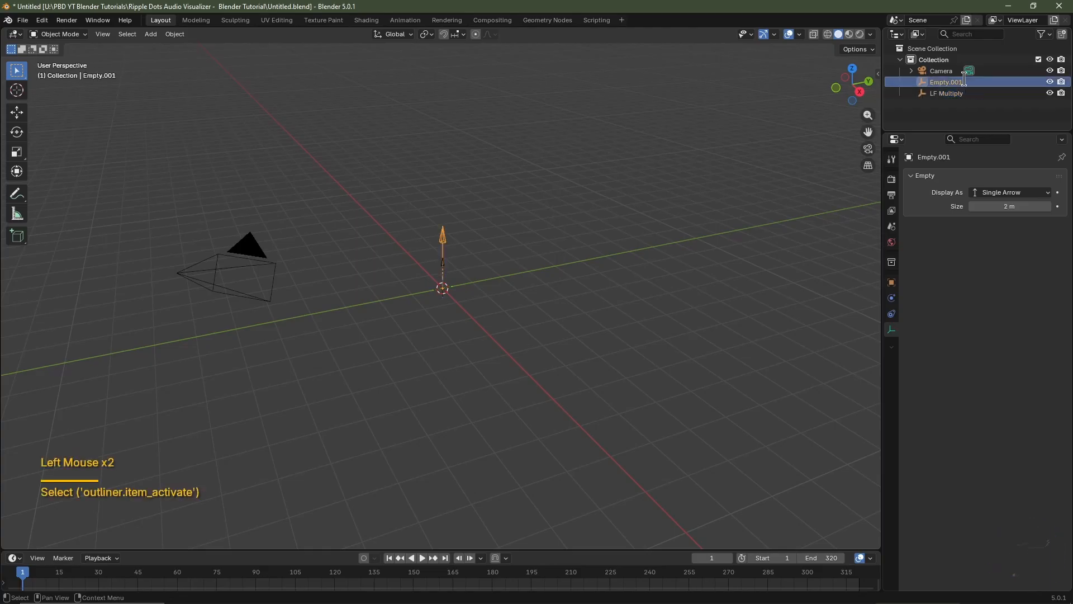
double_click(964, 82)
text(LF Add)
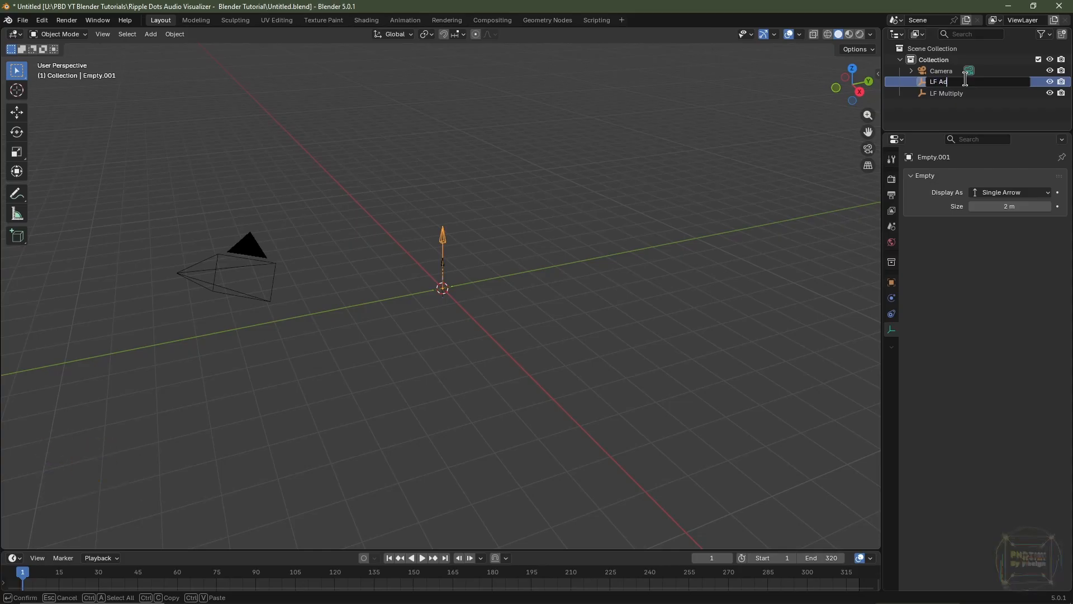
key(Return)
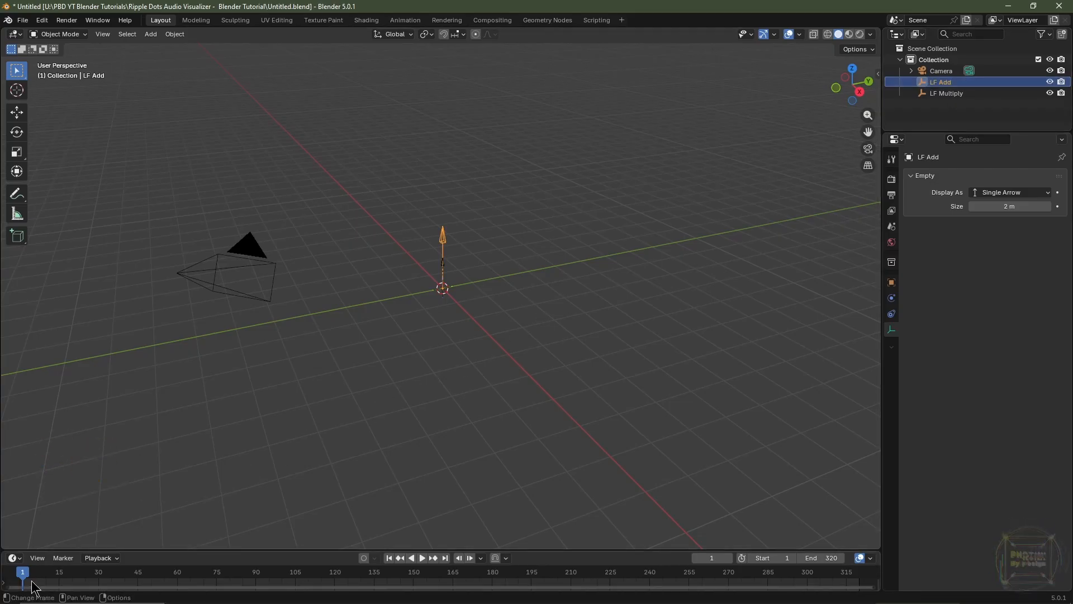
Keyframe the Z location of both LF Add and LF Multiply at frame 1
click(892, 283)
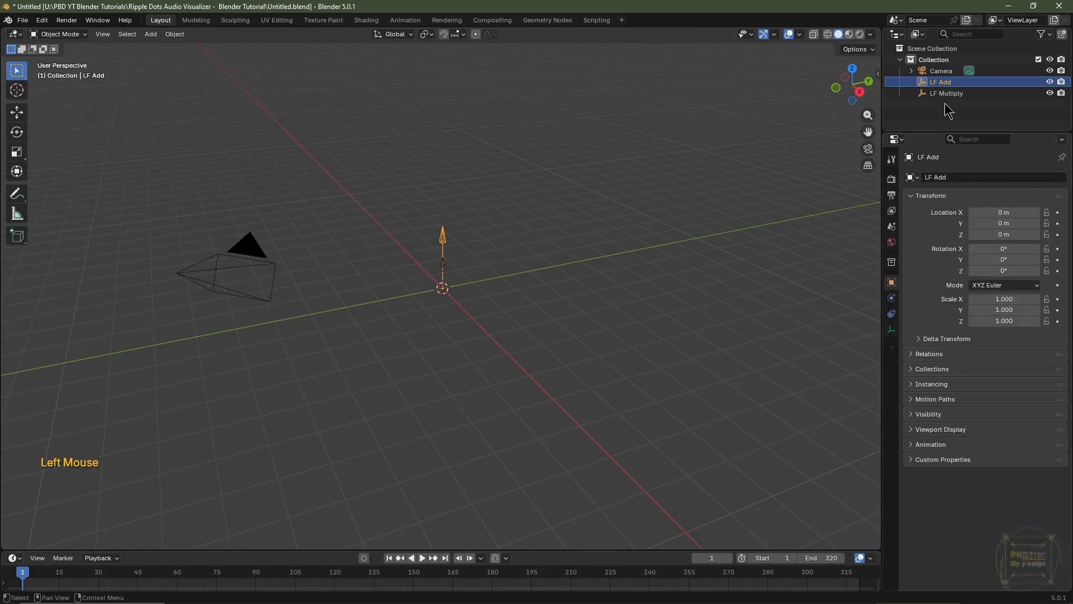
click(941, 86)
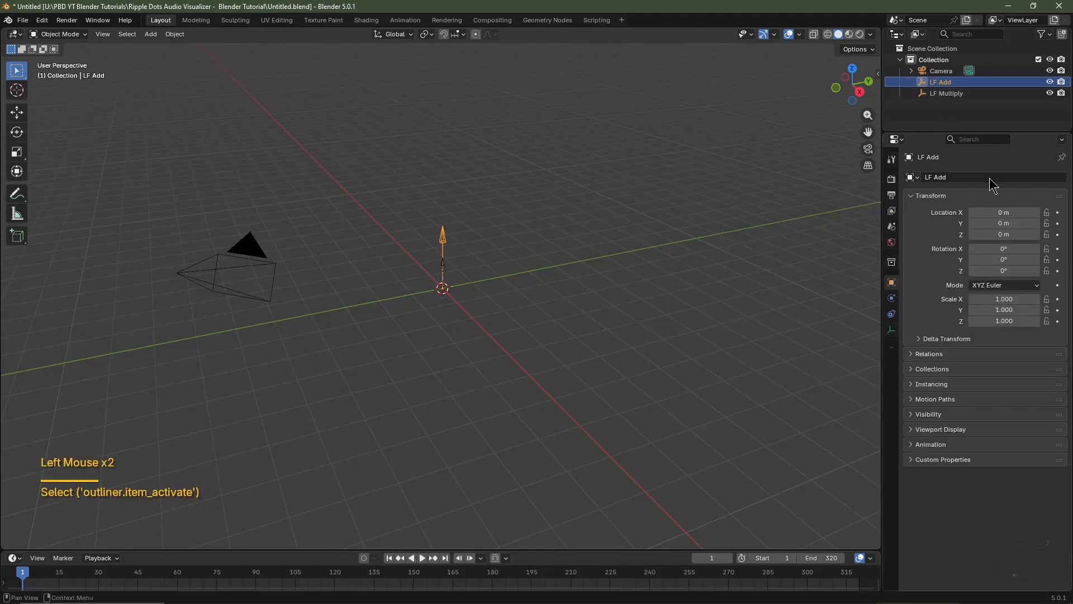
click(1058, 235)
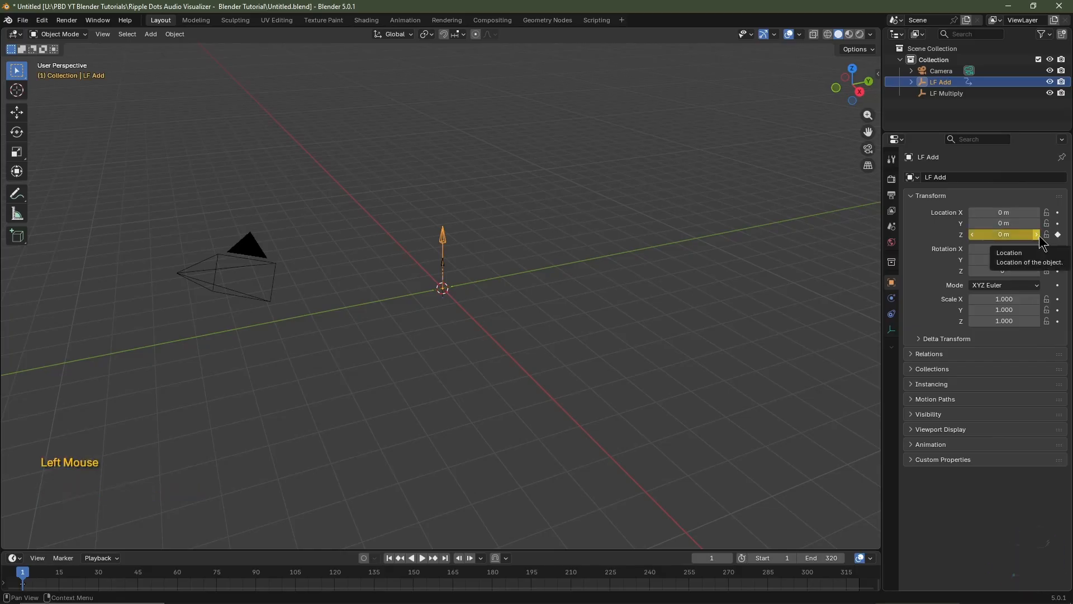
click(961, 95)
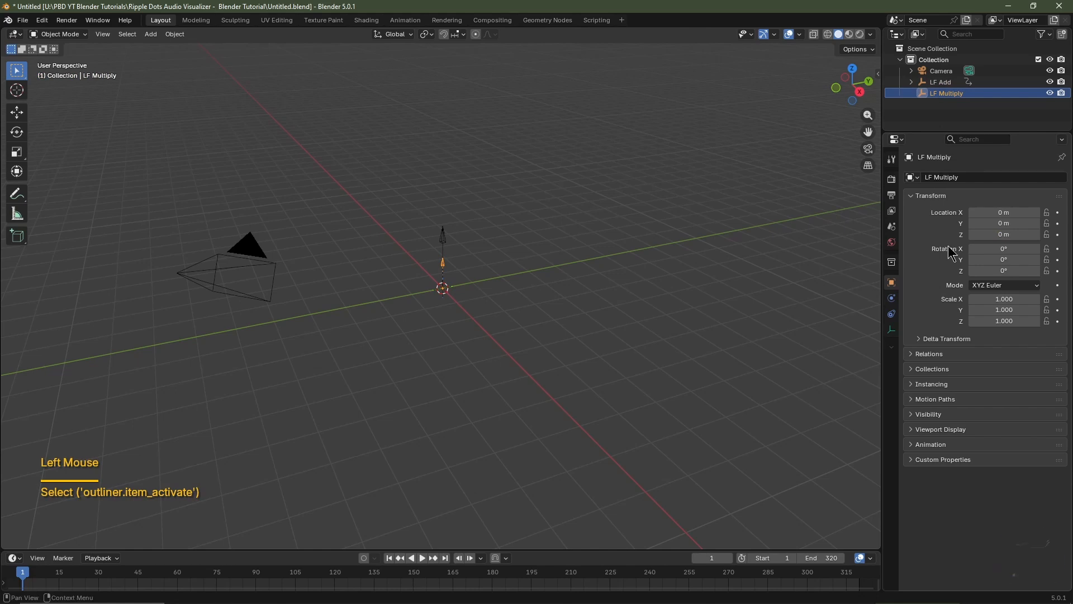
click(1058, 235)
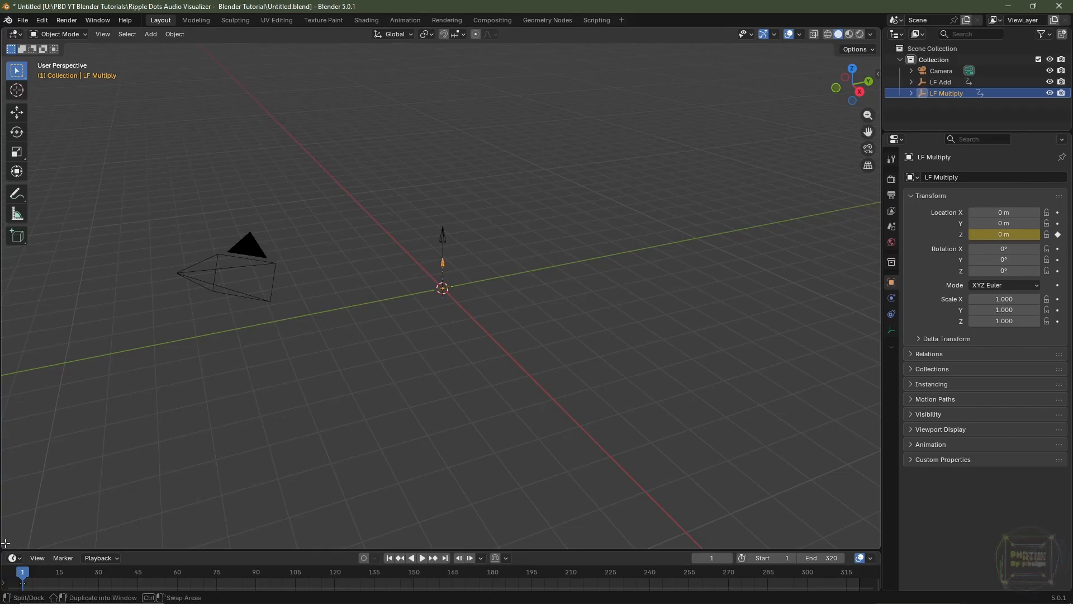
Split the 3D viewport horizontally, make the lower area a short Shader Editor, and hide the viewport's toolbar
drag(5, 543, 23, 338)
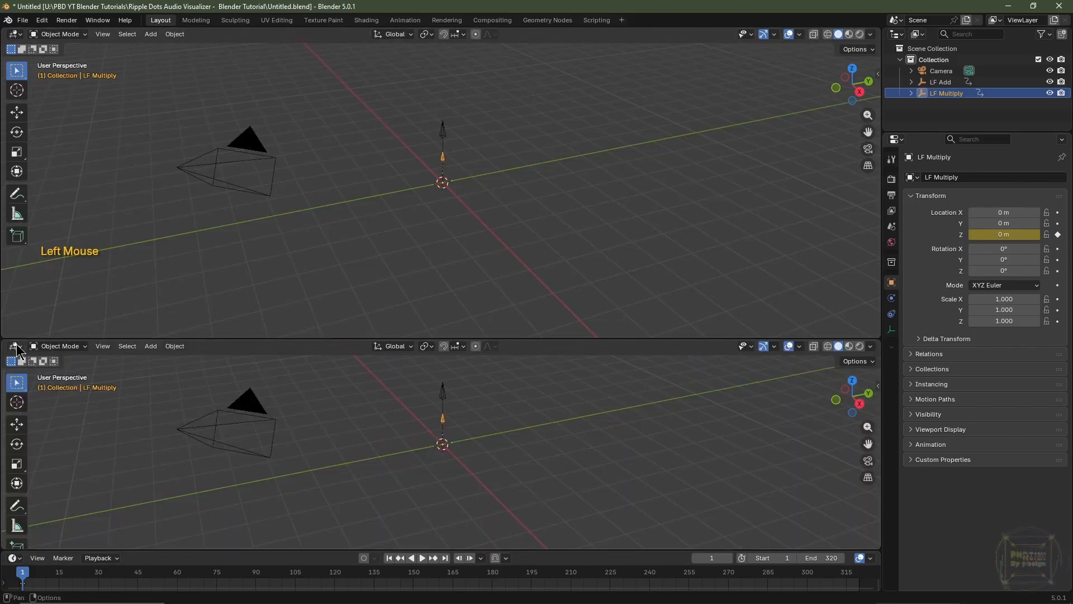
click(16, 347)
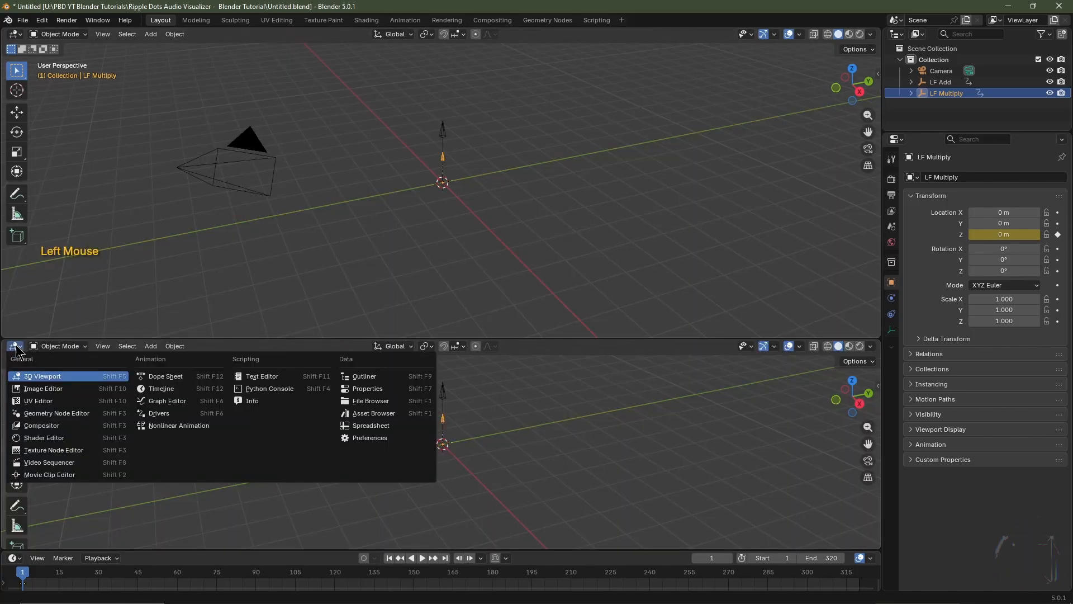
click(43, 438)
drag(327, 339, 327, 434)
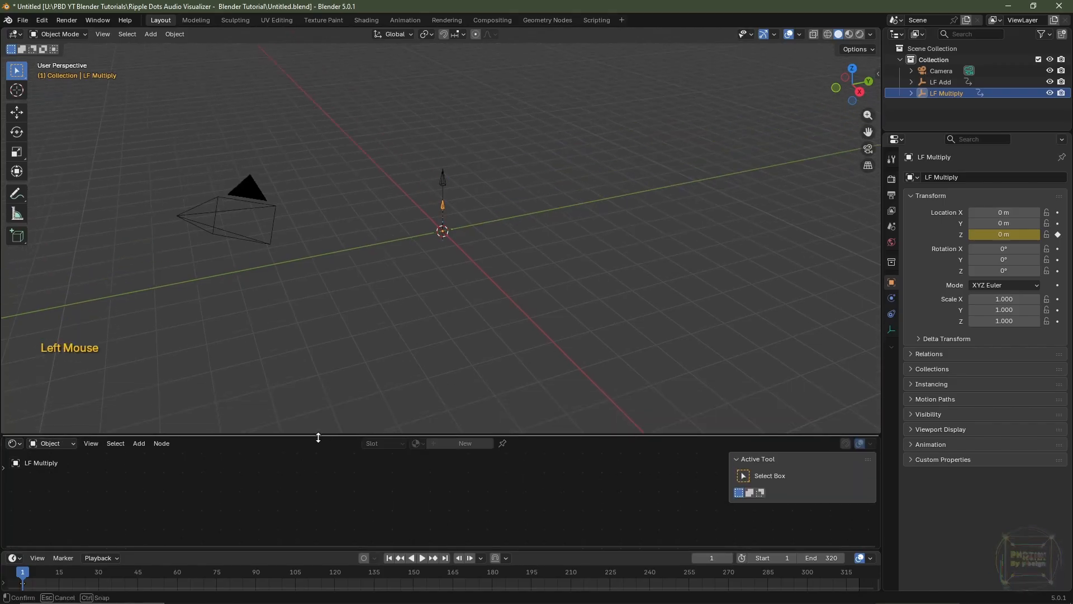
key(t)
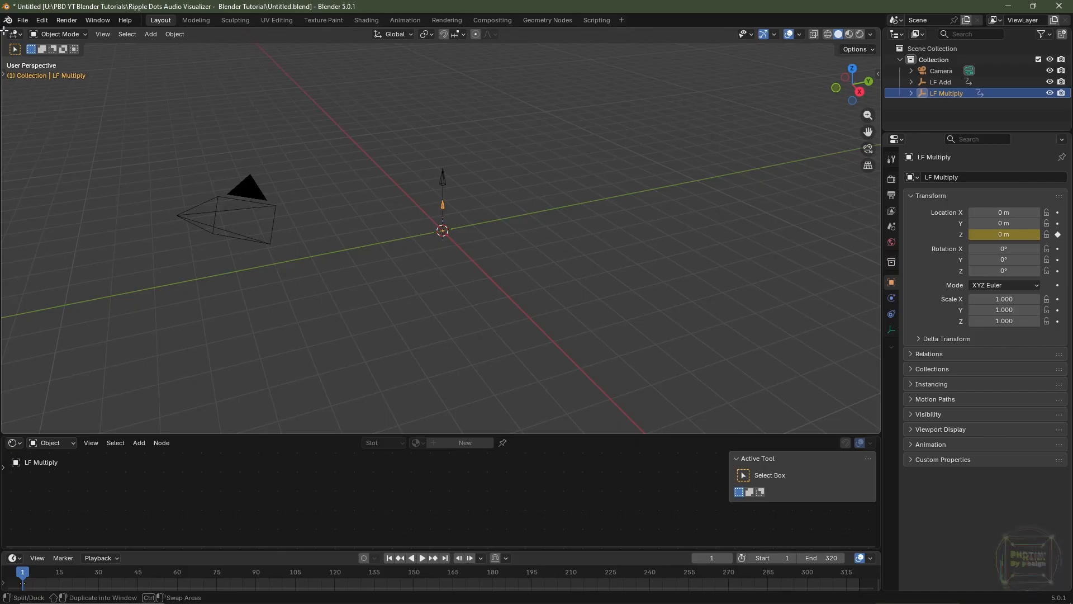
Split the 3D viewport vertically and turn the new area beside it into a Graph Editor with its sidebar hidden
drag(4, 31, 395, 76)
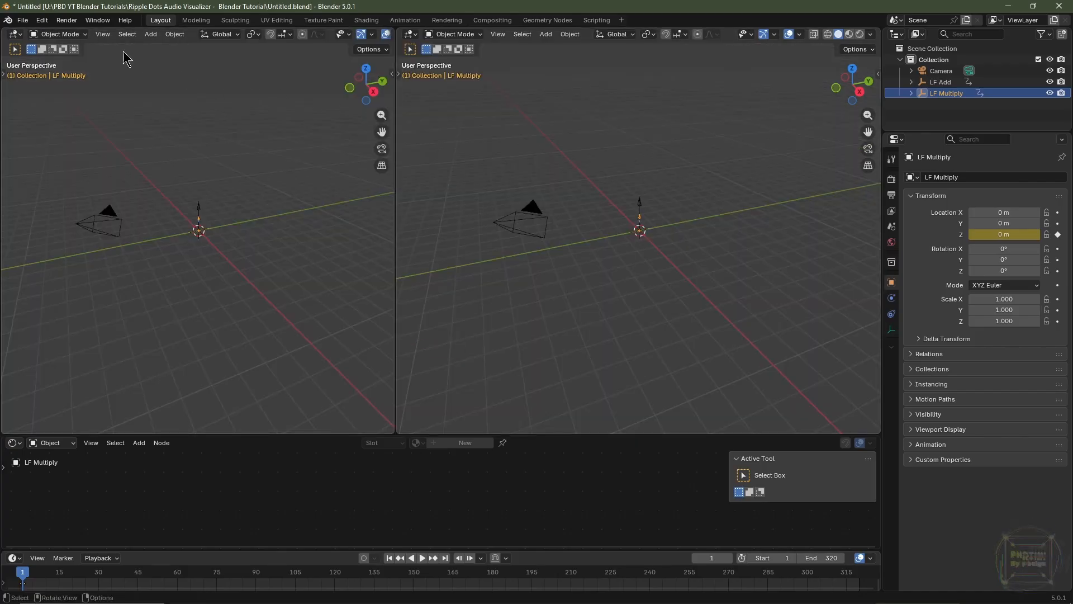
click(20, 37)
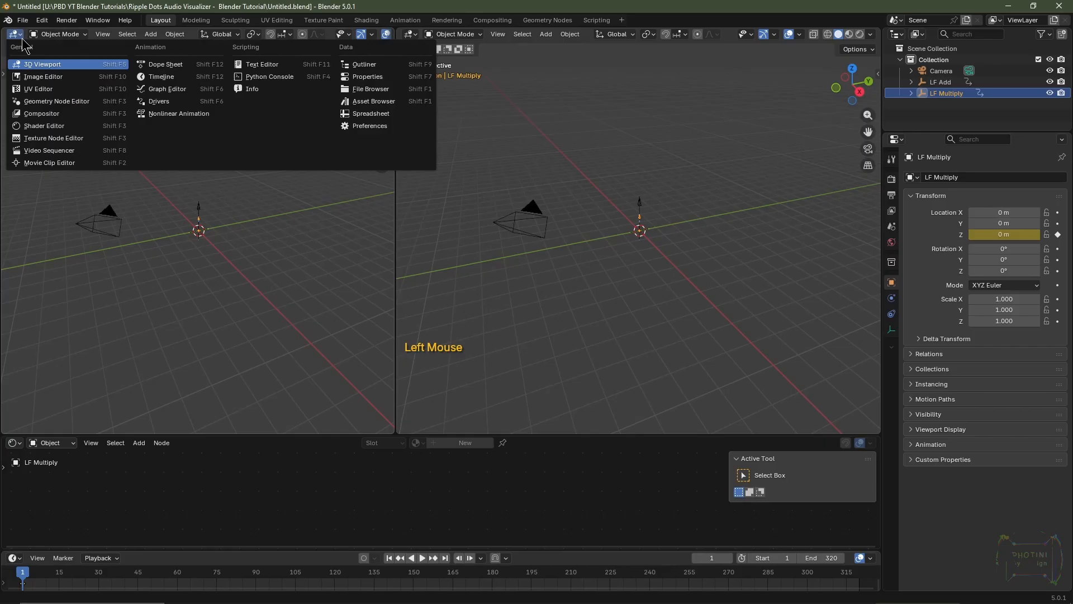
click(147, 95)
key(n)
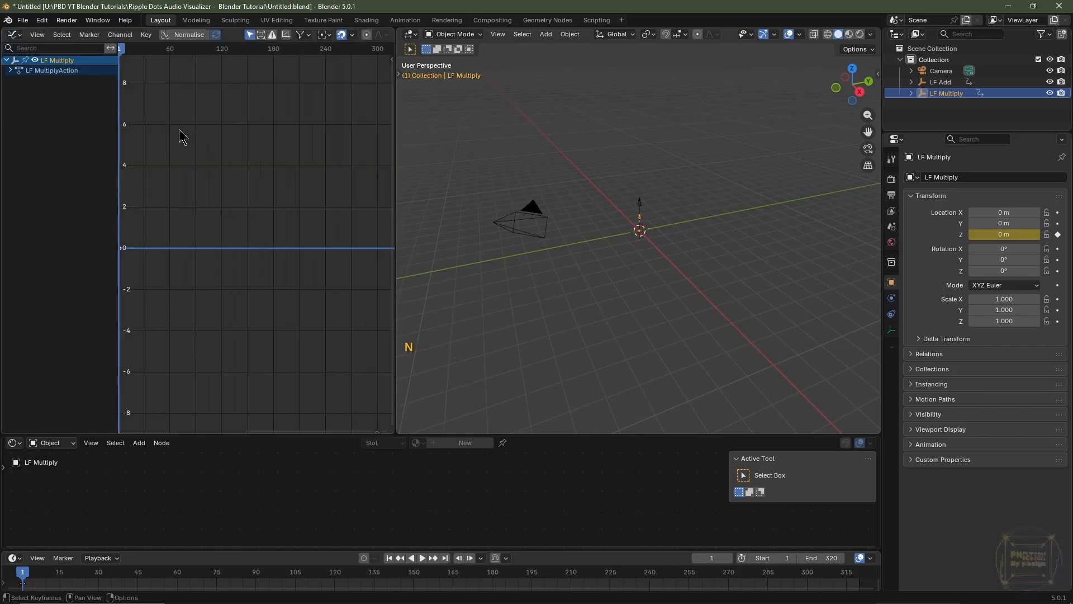
Start Sound to Samples on LF Multiply's Z Location channel and choose Escape Break Drums Snippets Clean 180bpm.wav from the Photini By Design Audio folder
click(954, 104)
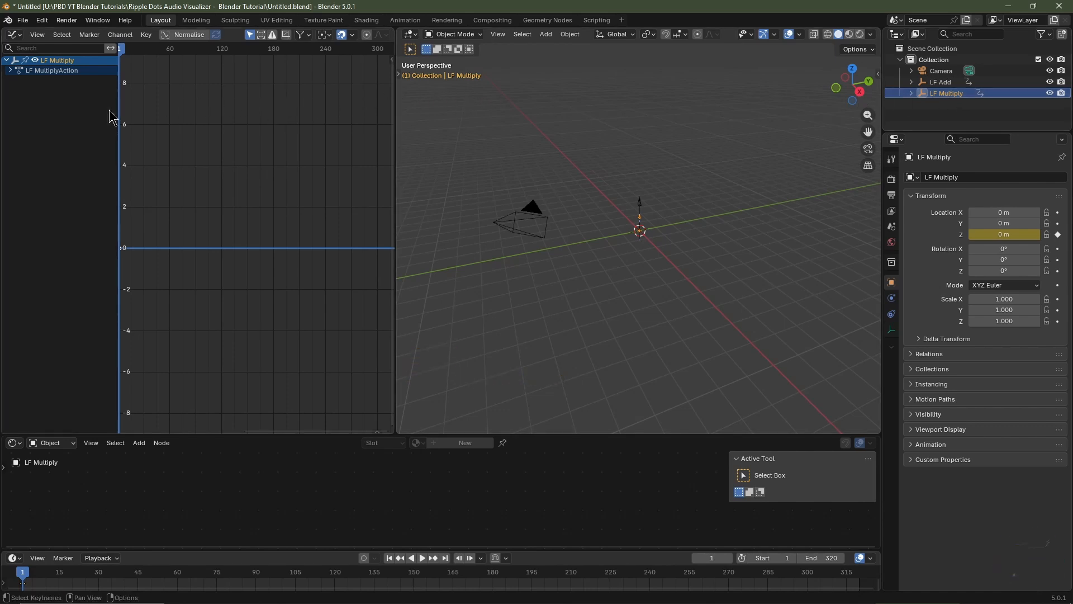
click(11, 70)
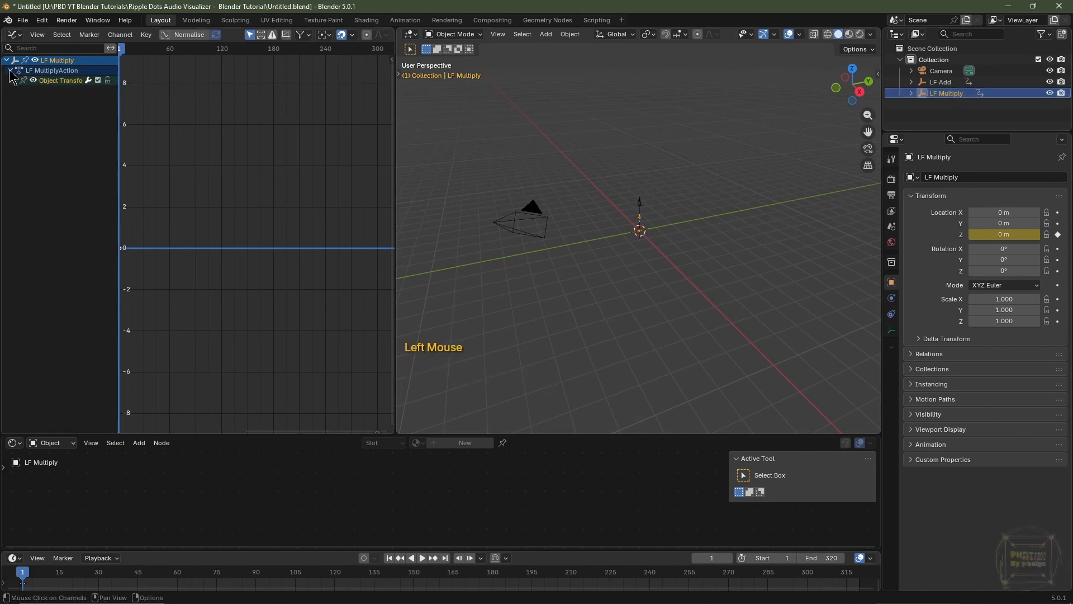
click(15, 81)
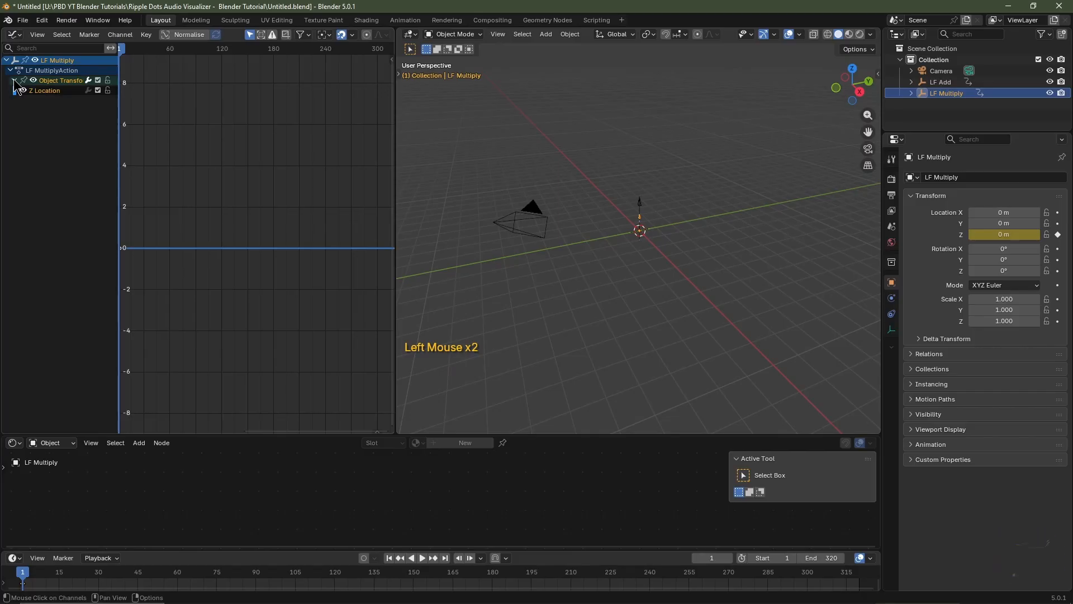
click(54, 92)
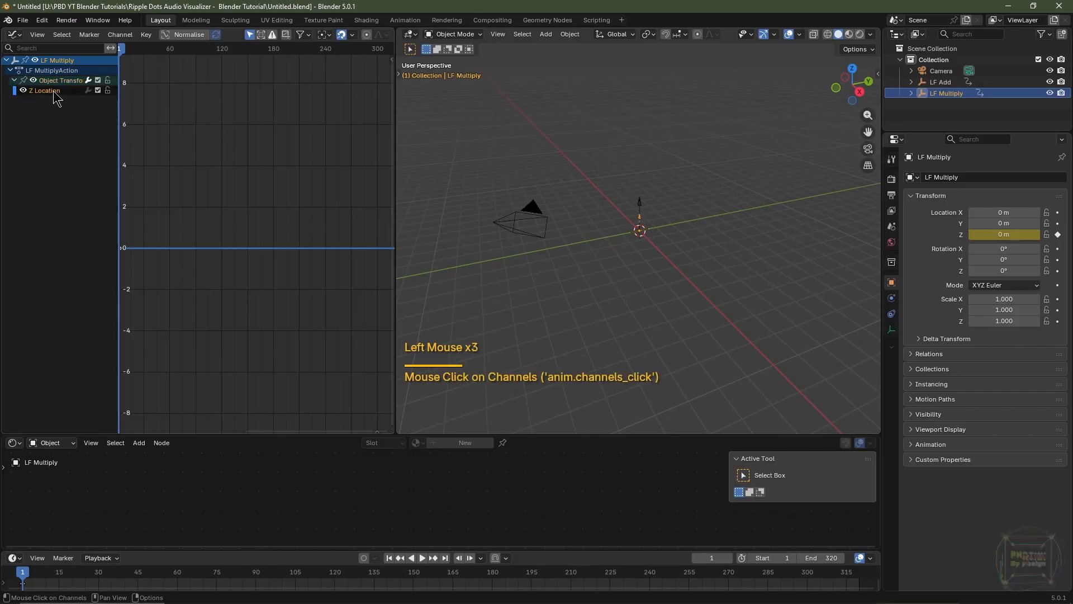
click(120, 35)
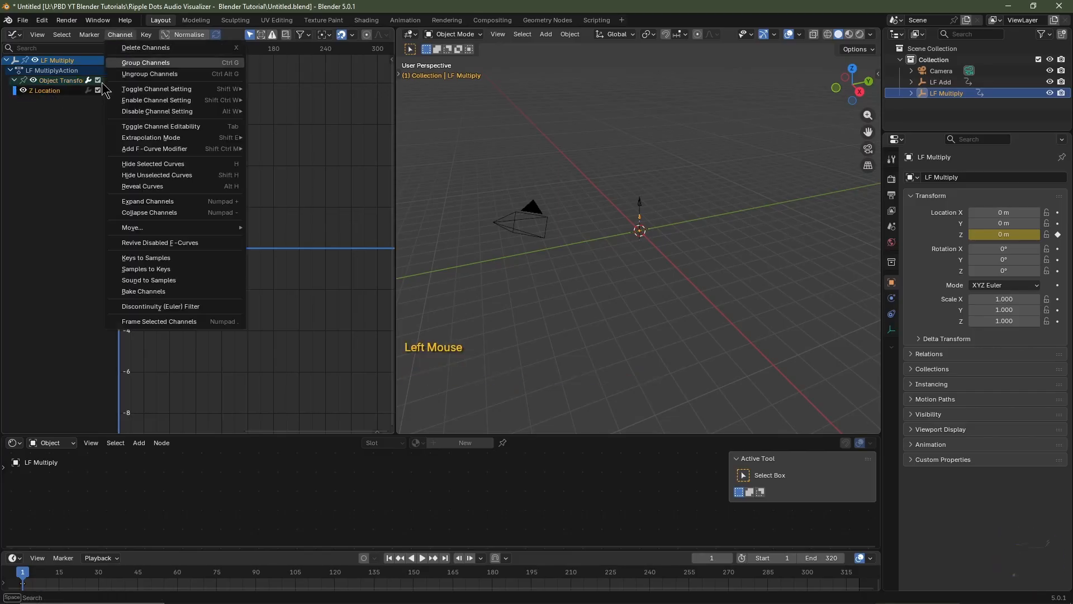
click(157, 281)
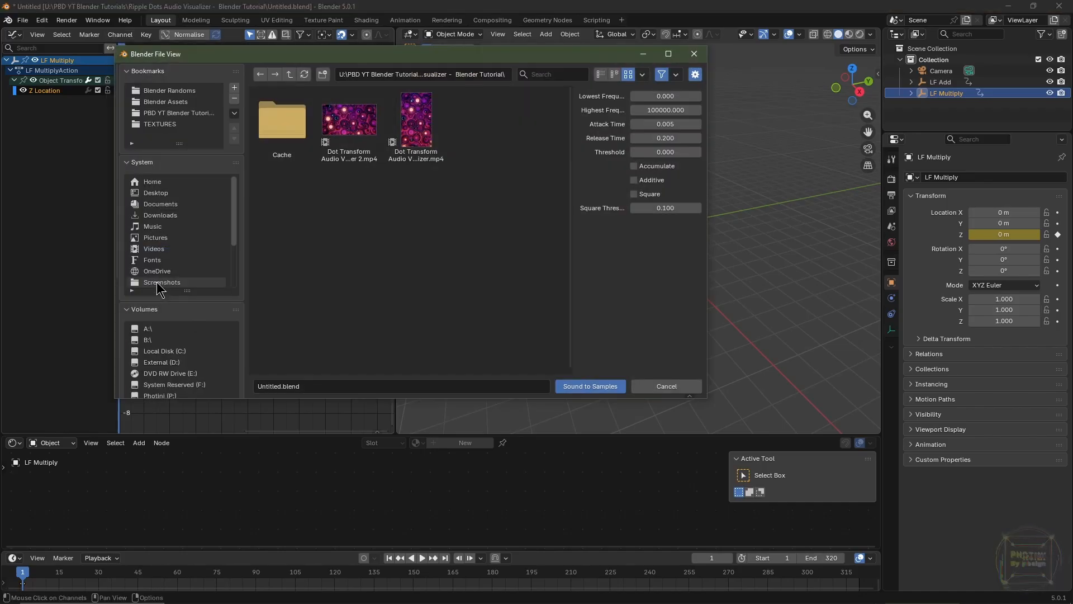
click(169, 341)
click(363, 198)
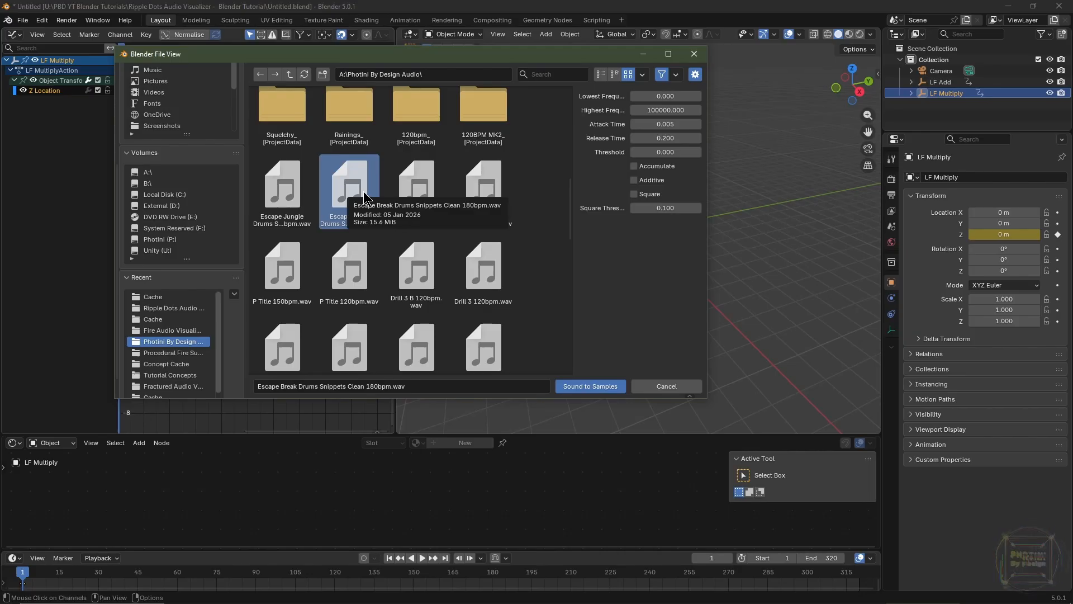
double_click(364, 190)
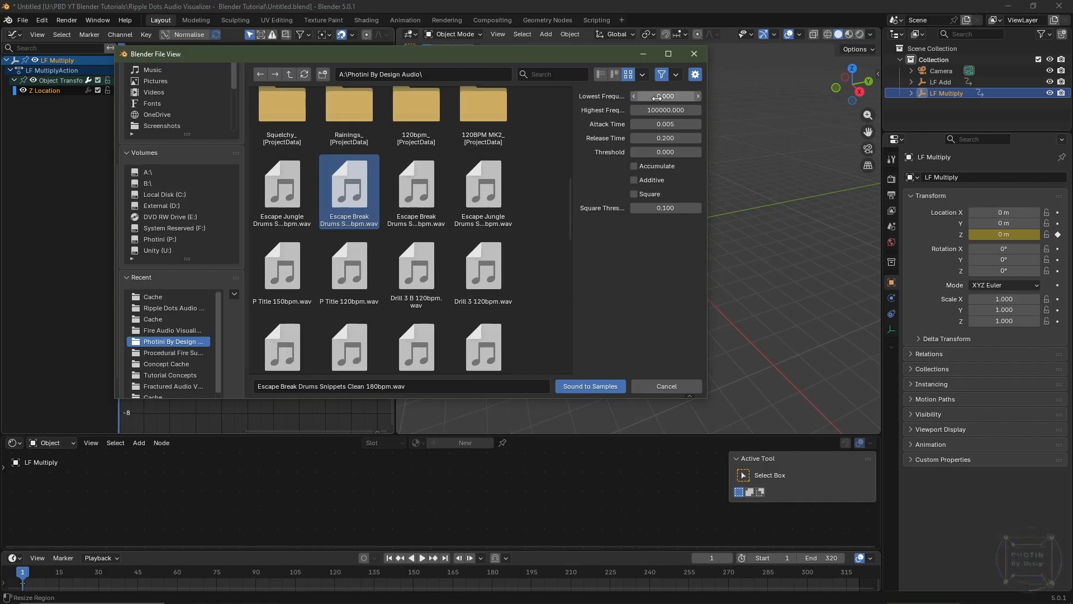
Set the lowest frequency to 20 and the highest to 70, and bake the sound onto LF Multiply's Z Location curve
click(657, 97)
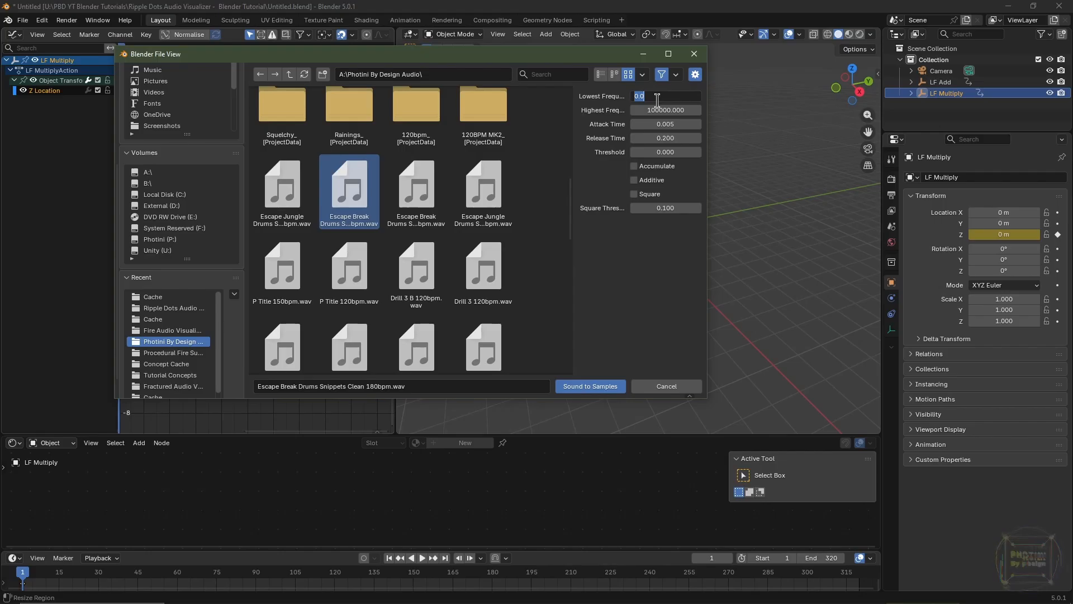
text(20)
key(Tab)
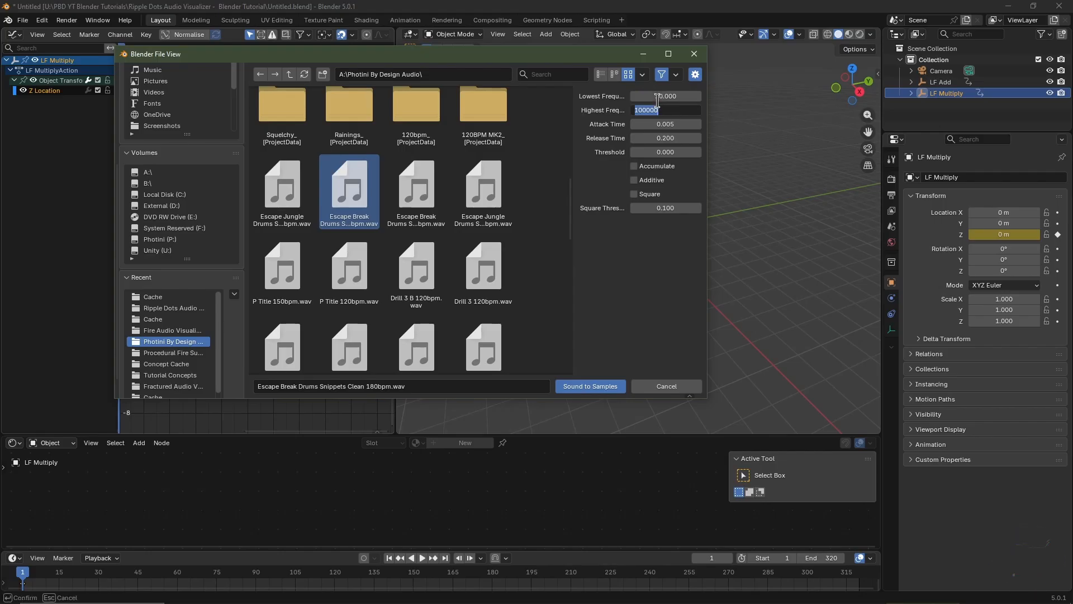
text(70)
key(Return)
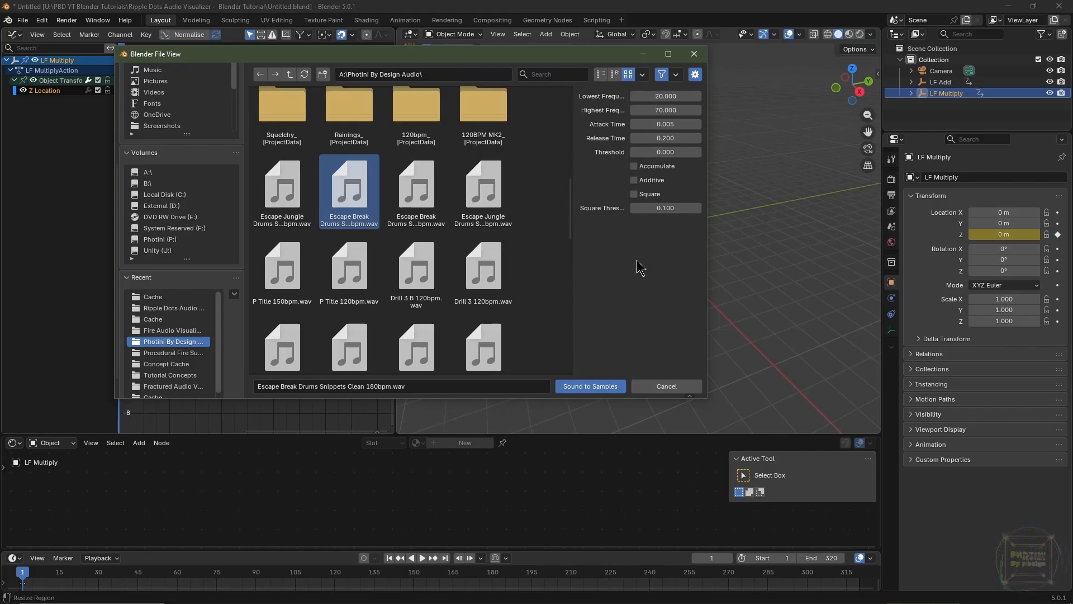
click(590, 386)
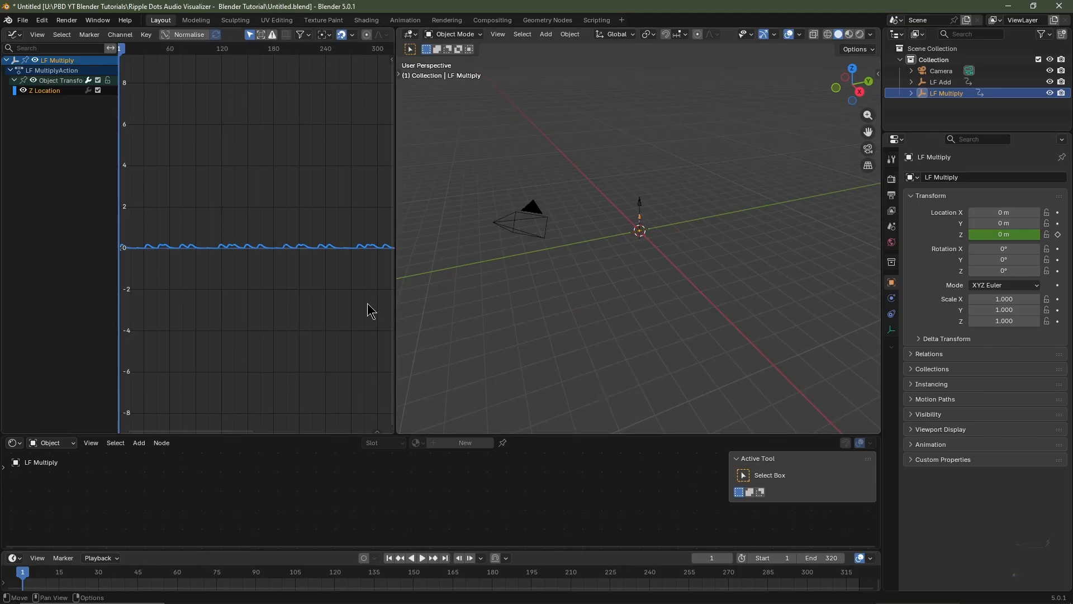
Examine LF Multiply's baked curve up close, play the animation, and return to frame 1
ctrl+scroll(371, 306, down, 1)
ctrl+scroll(286, 390, left, 9)
ctrl+middle_drag(371, 306, 304, 256)
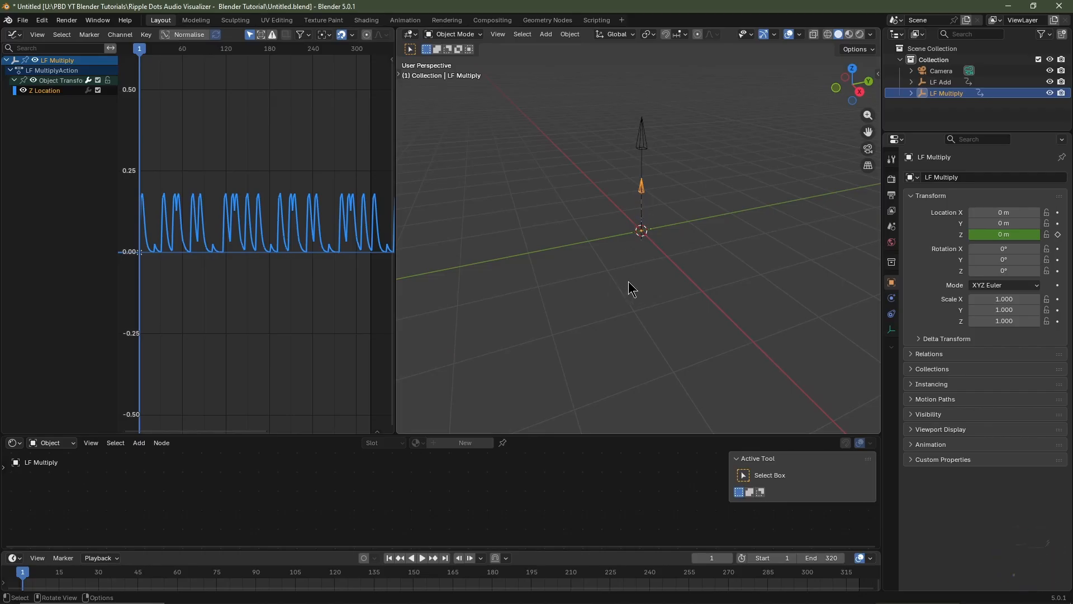
key(space)
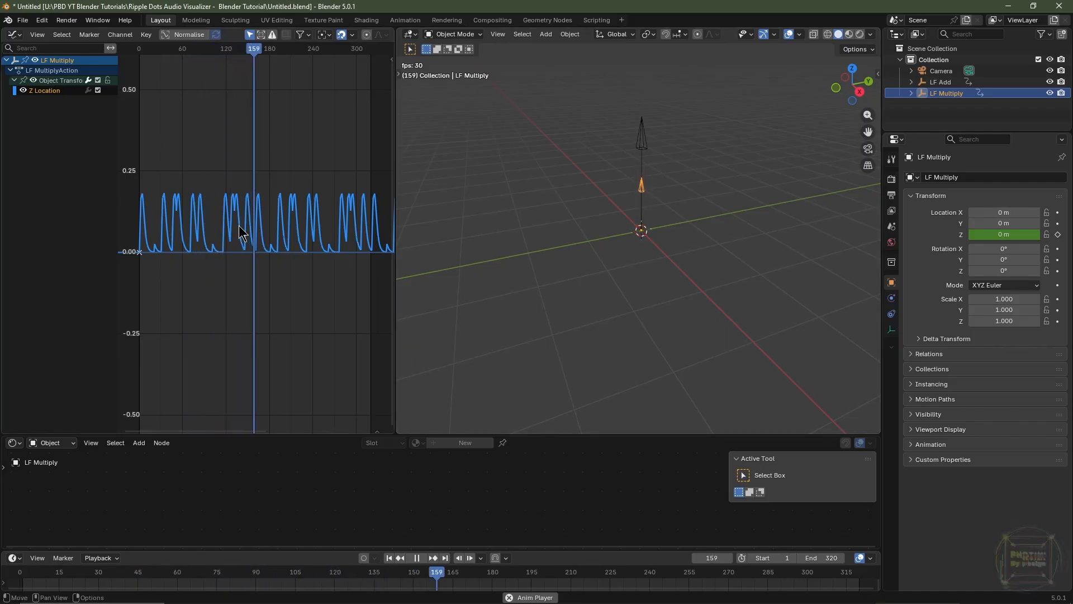
key(space)
click(389, 558)
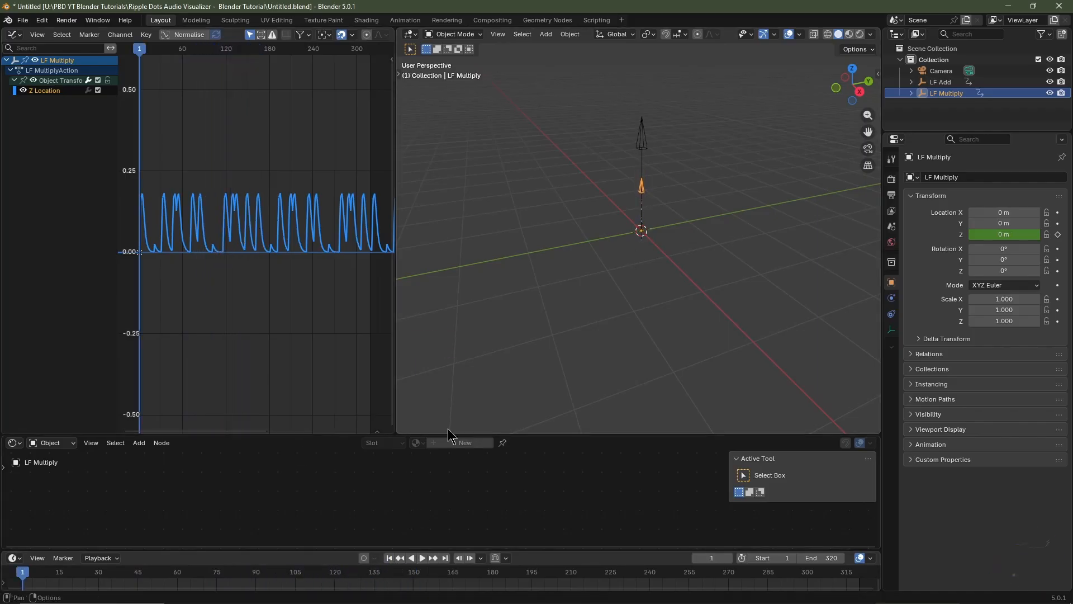
Bake Escape Break Drums Snippets Clean 180bpm.wav onto LF Add's Z Location channel using Sound to Samples with Accumulate enabled
click(640, 143)
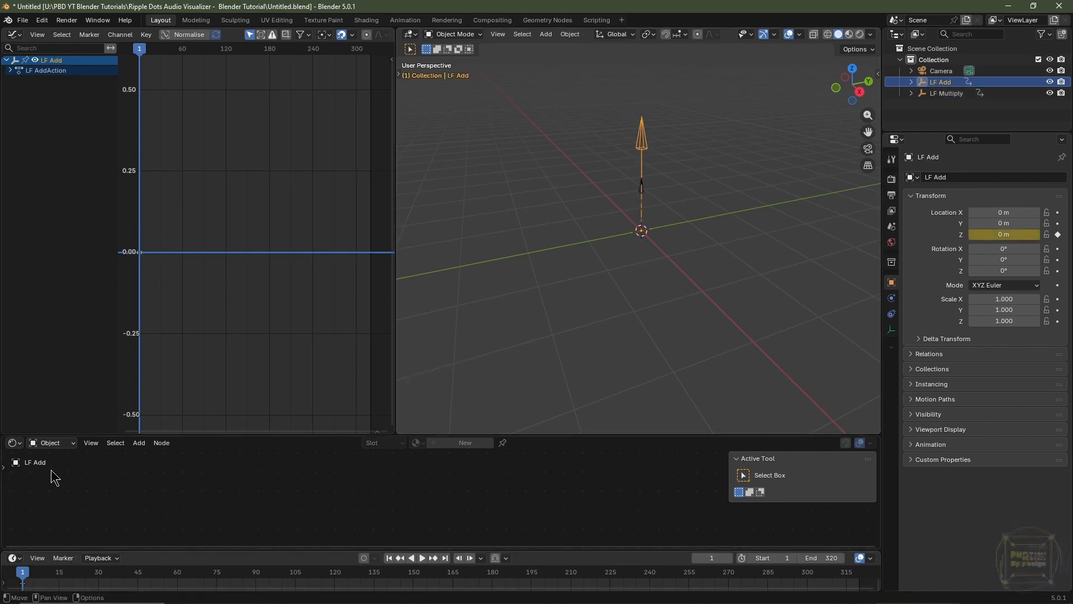
click(10, 71)
click(14, 81)
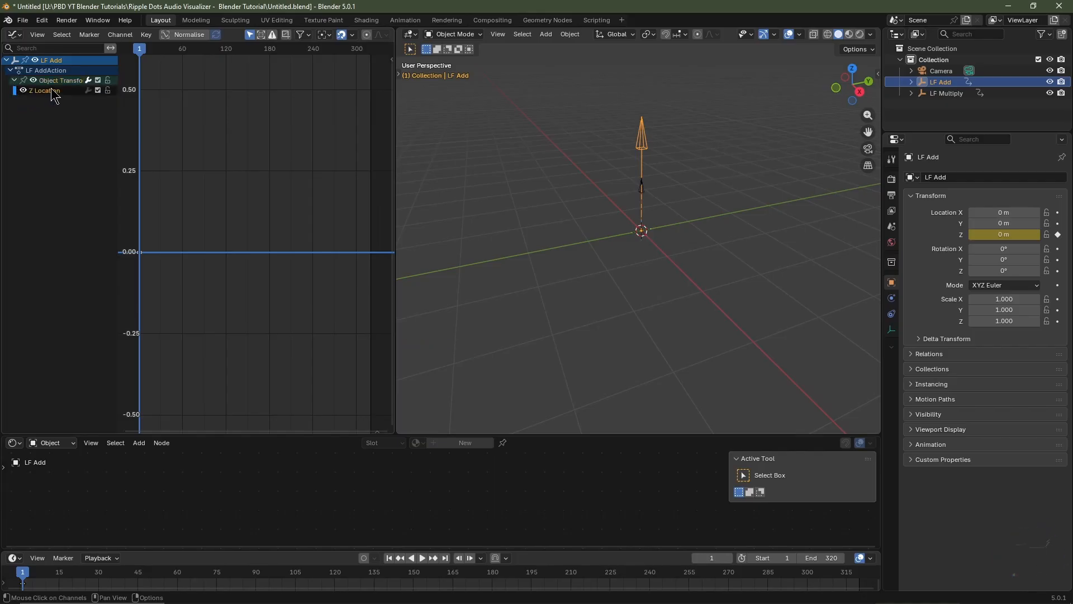
click(55, 91)
click(120, 35)
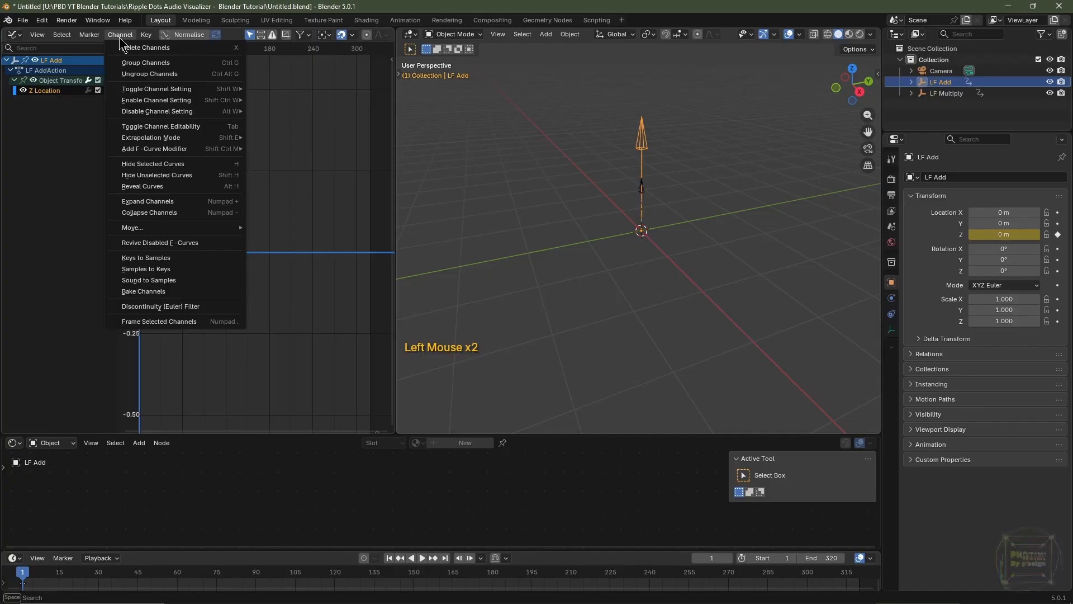
click(147, 281)
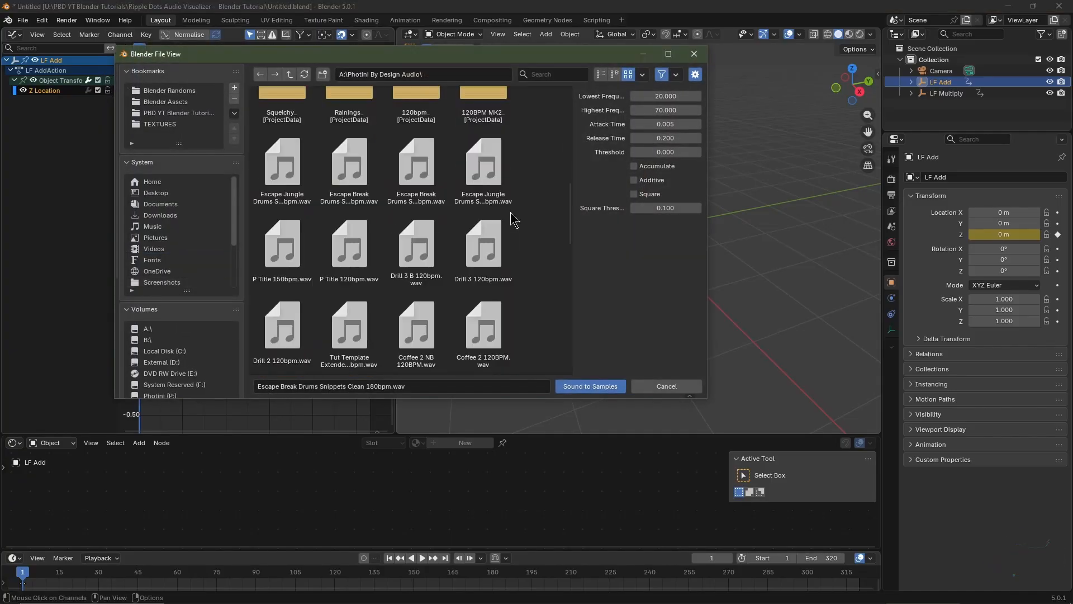
click(350, 175)
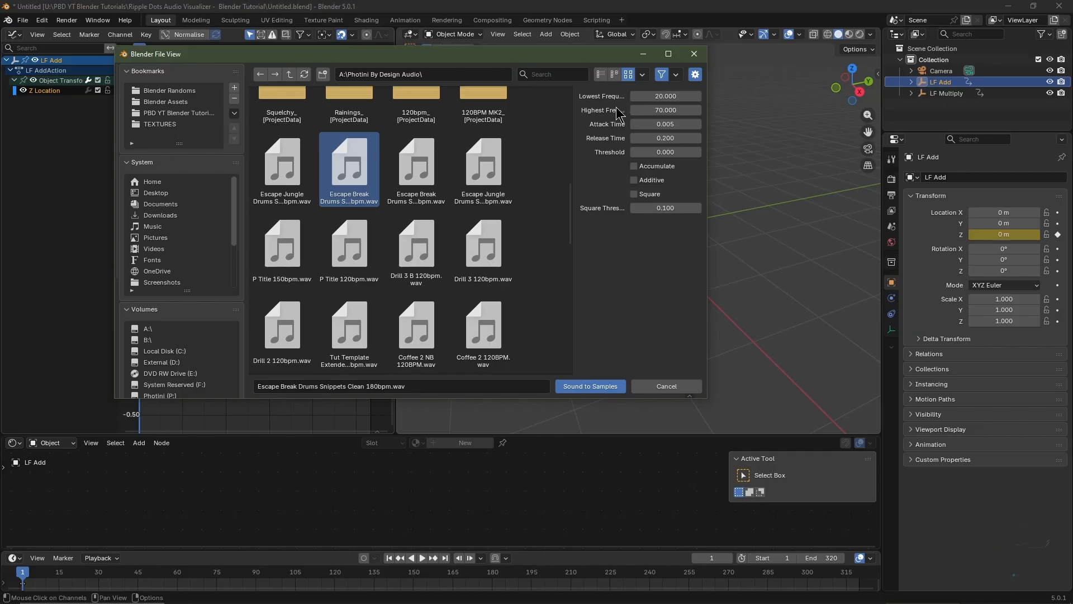
click(635, 167)
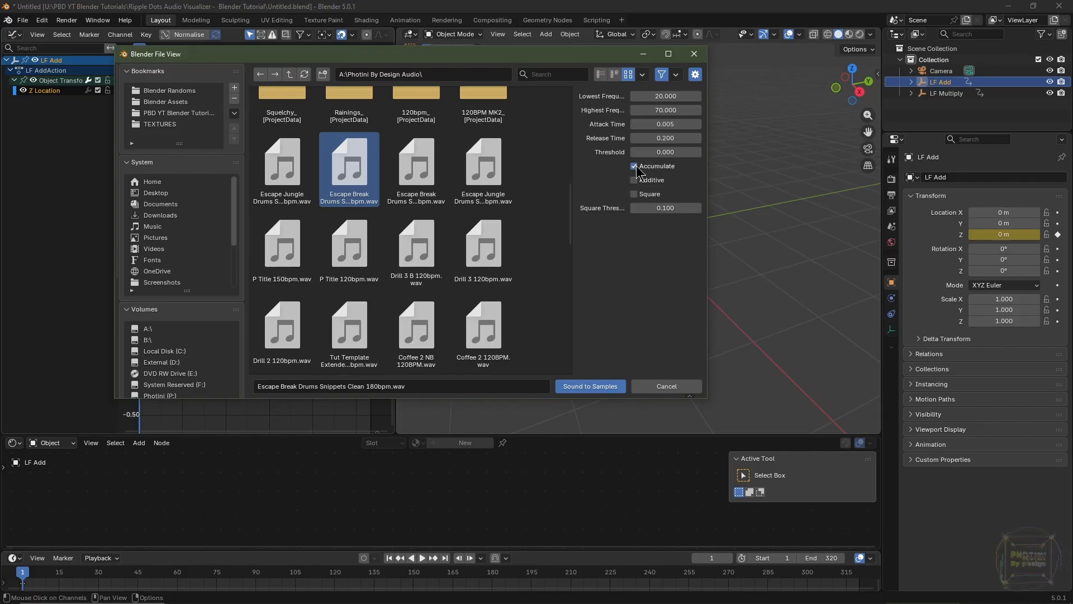
click(612, 386)
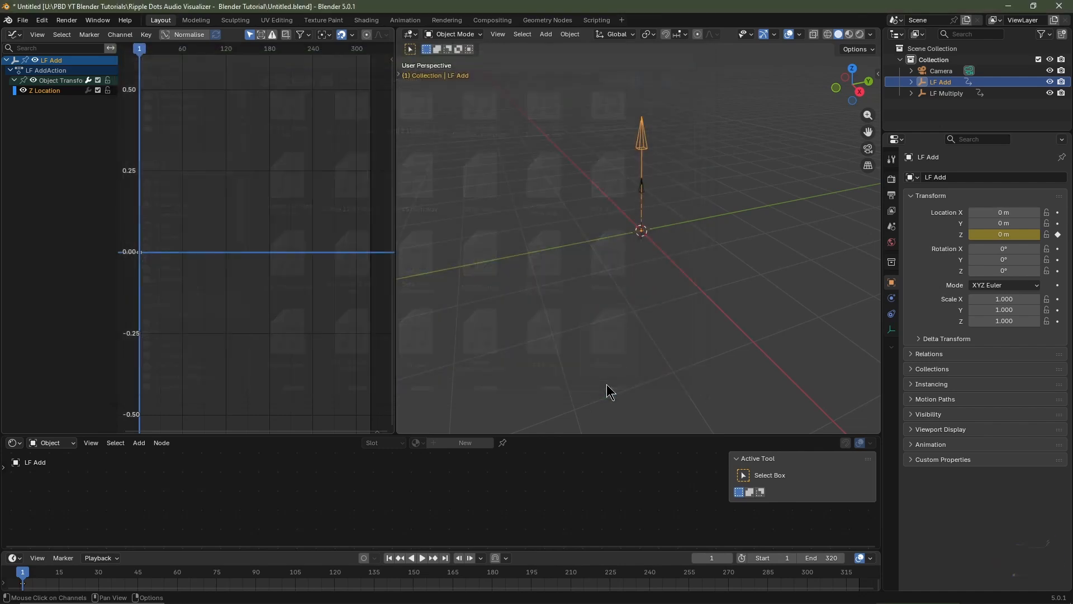
Examine LF Add's baked Z Location curve, play the animation to watch the empty move, and return to frame 1
ctrl+scroll(315, 191, up, 1)
ctrl+middle_drag(324, 140, 275, 211)
scroll(302, 198, left, 20)
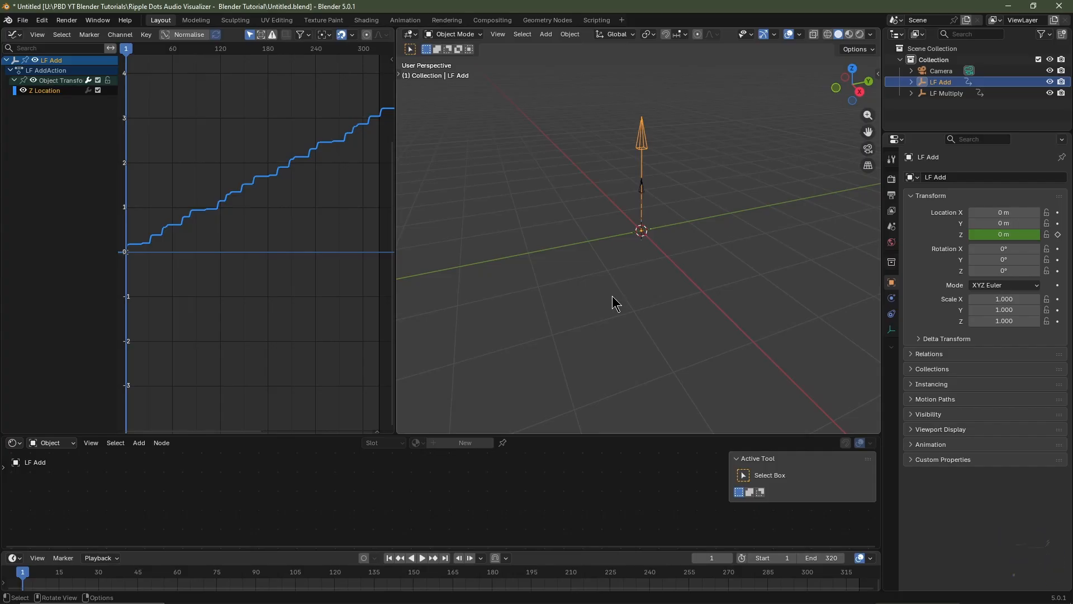
key(space)
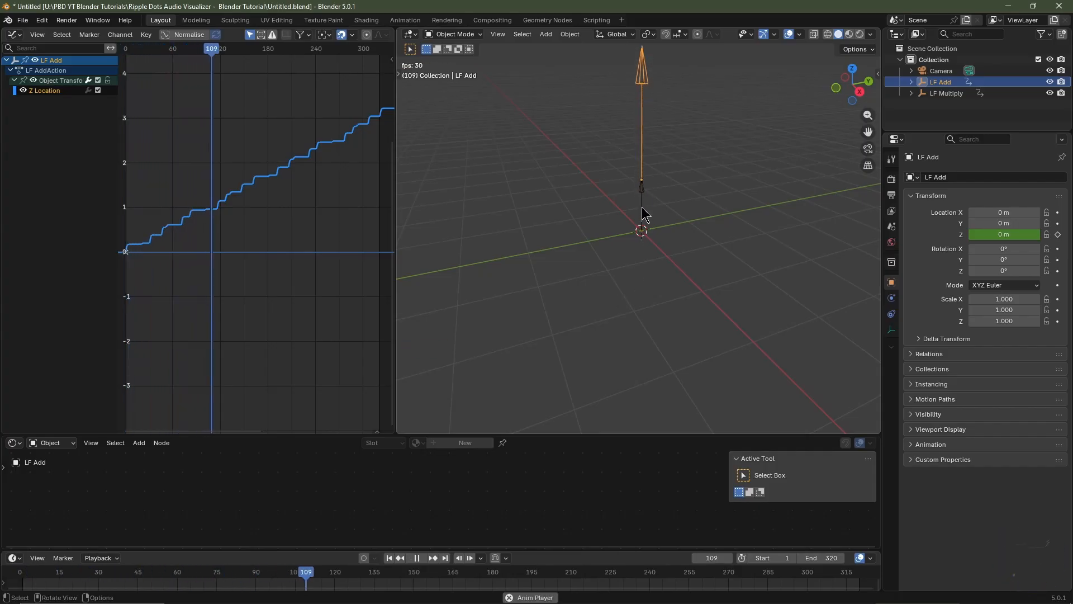
key(space)
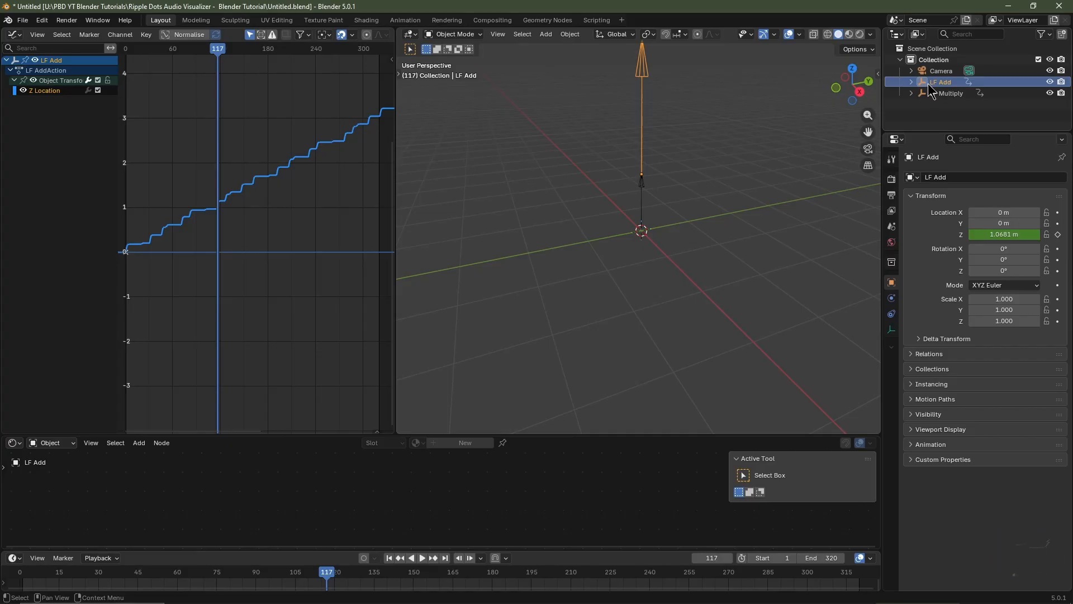
click(388, 557)
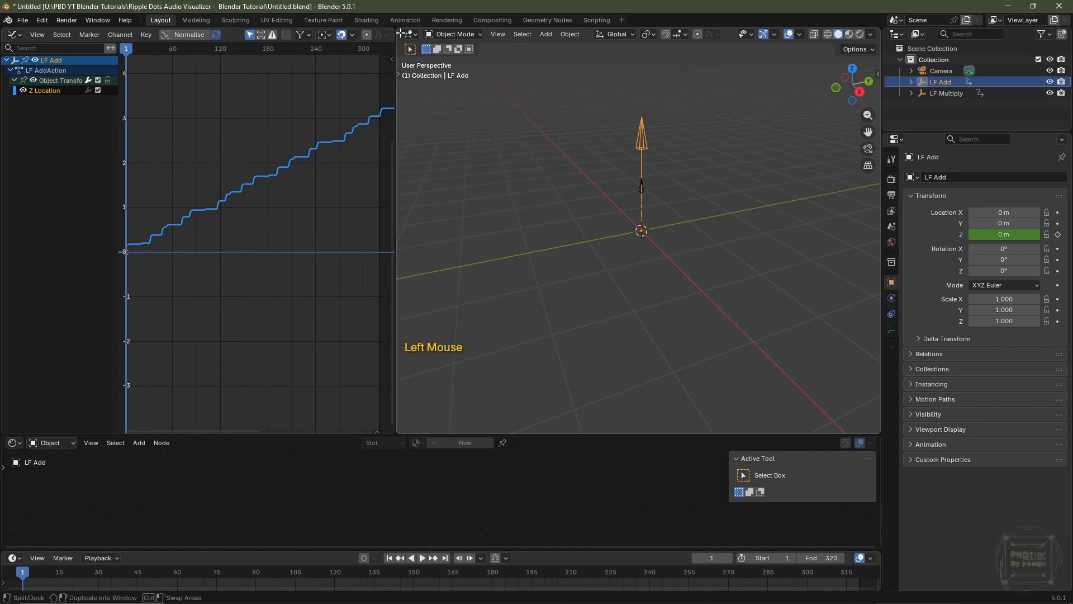
Close the Graph Editor by extending the 3D viewport over it, and add a Speaker object to the scene
drag(398, 31, 374, 35)
scroll(450, 267, down, 3)
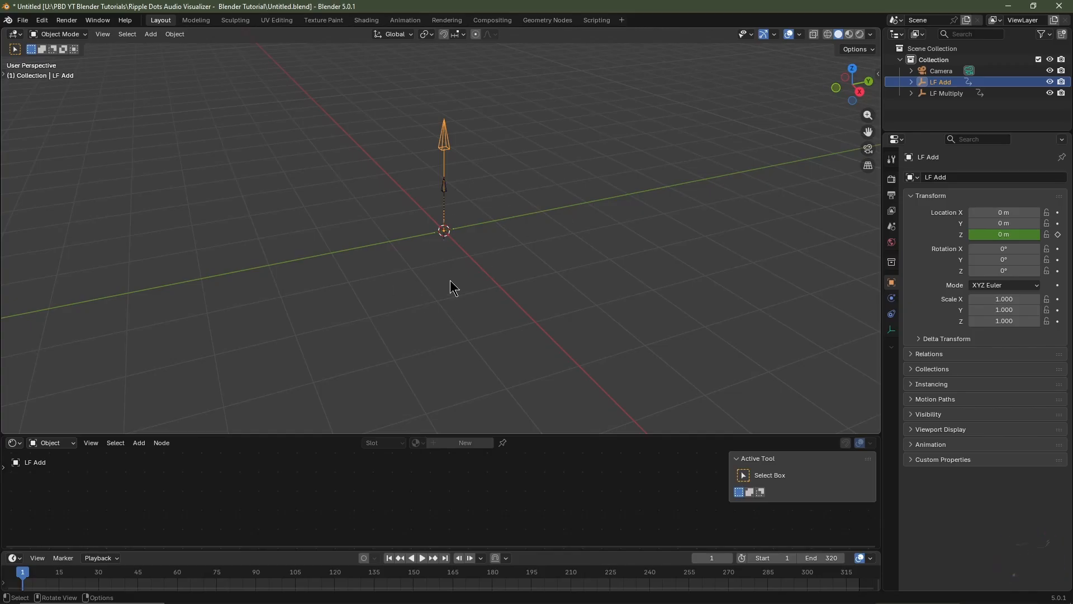
key(shift+a)
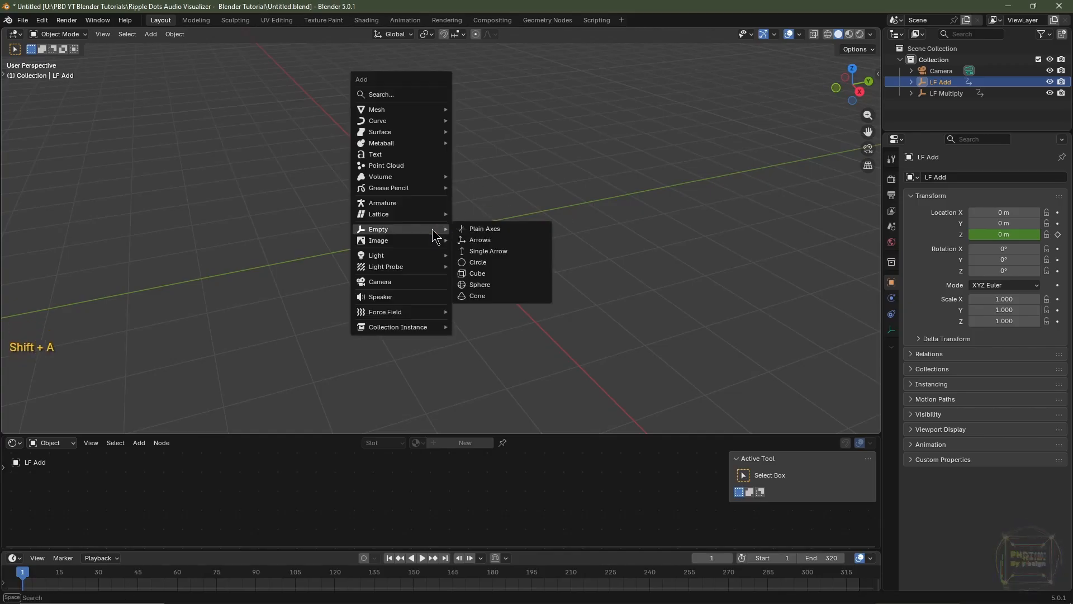
click(411, 302)
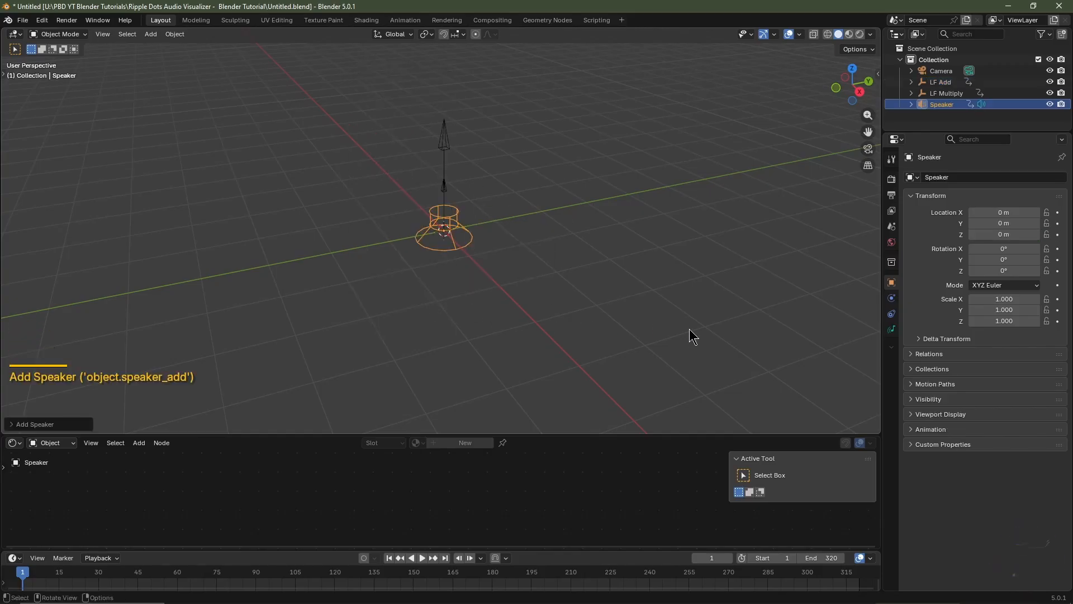
Load Escape Break Drums Snippets Clean 180bpm.wav as the speaker's sound, and test it by playing the animation, ending back at frame 1
click(892, 330)
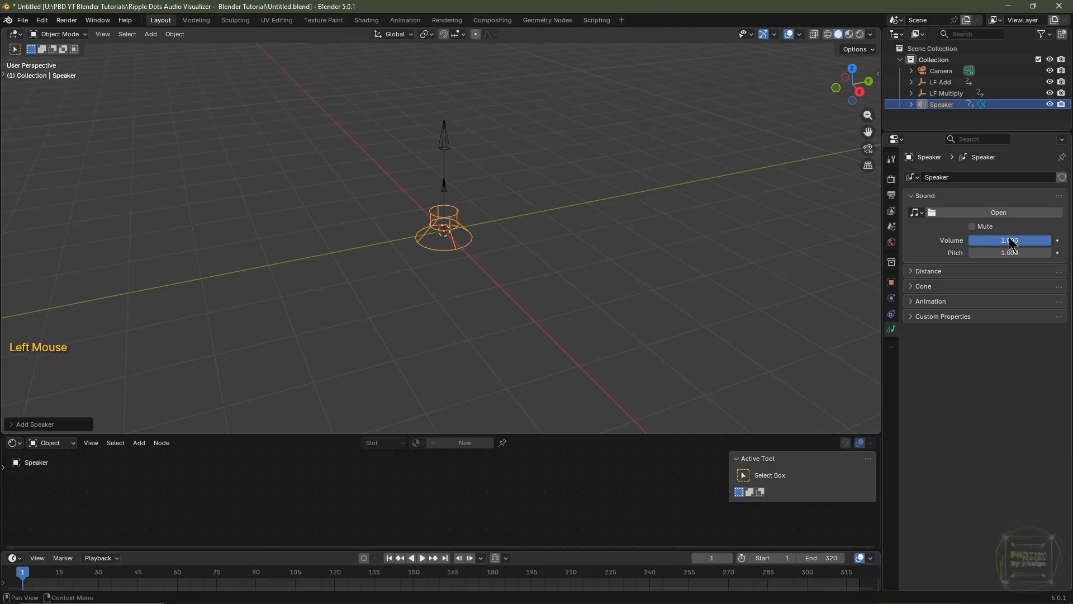
click(1004, 213)
click(352, 180)
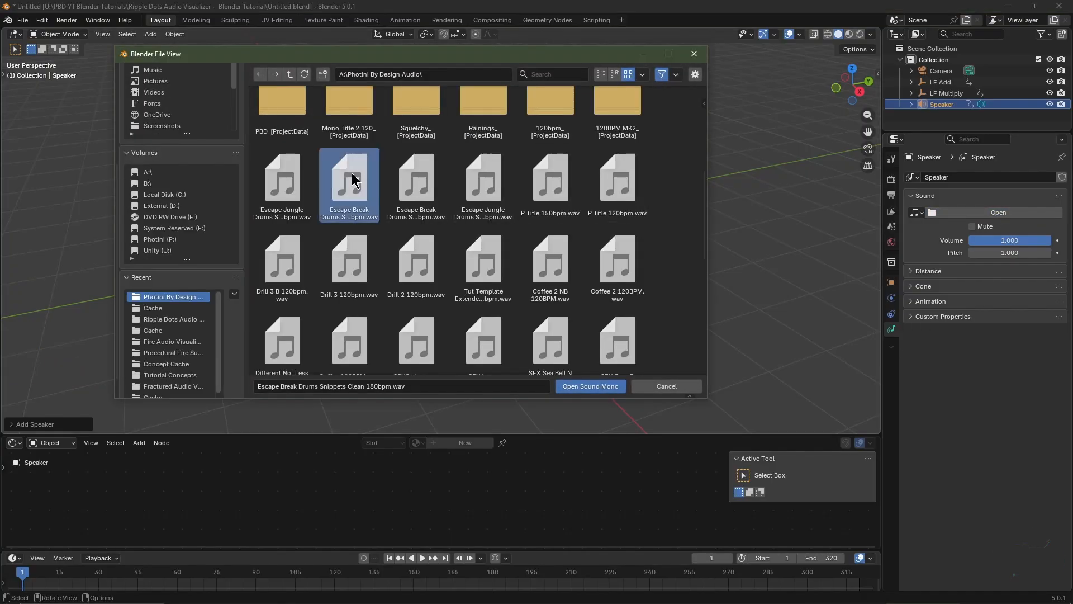
click(591, 386)
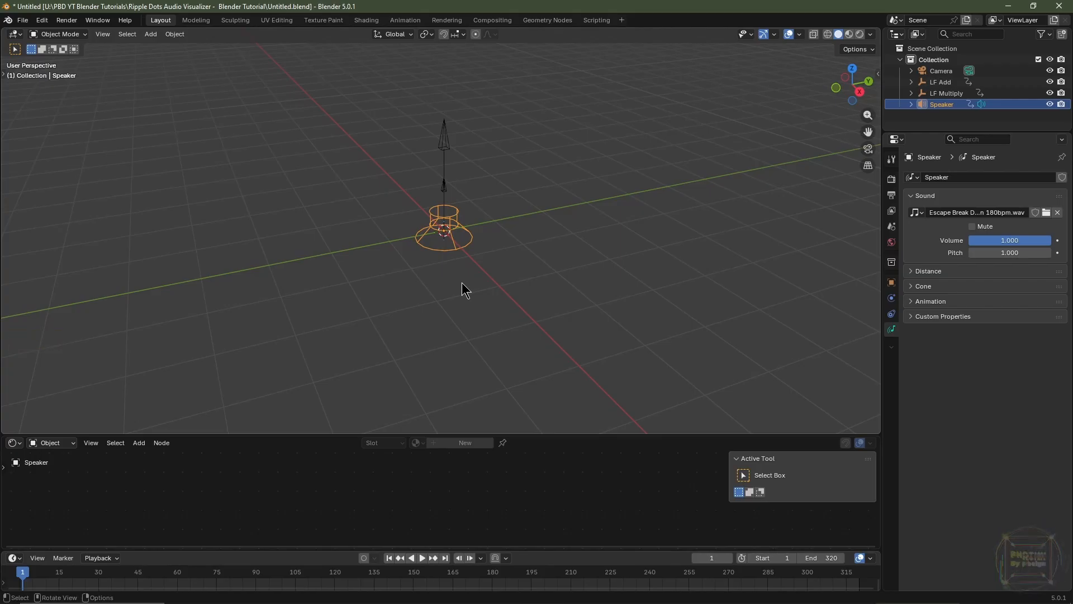
key(space)
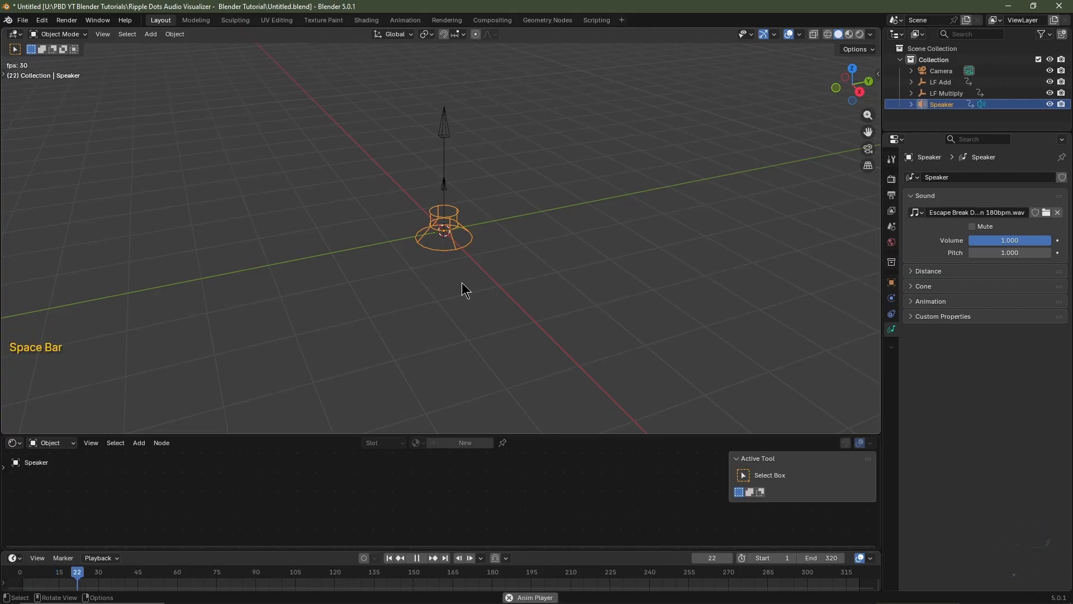
key(space)
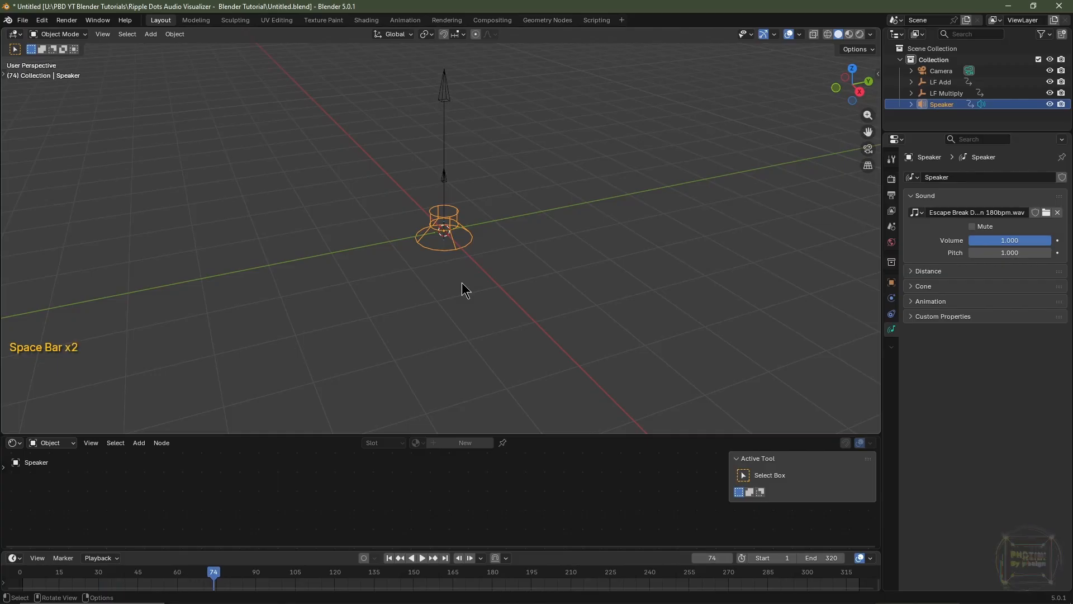
click(389, 558)
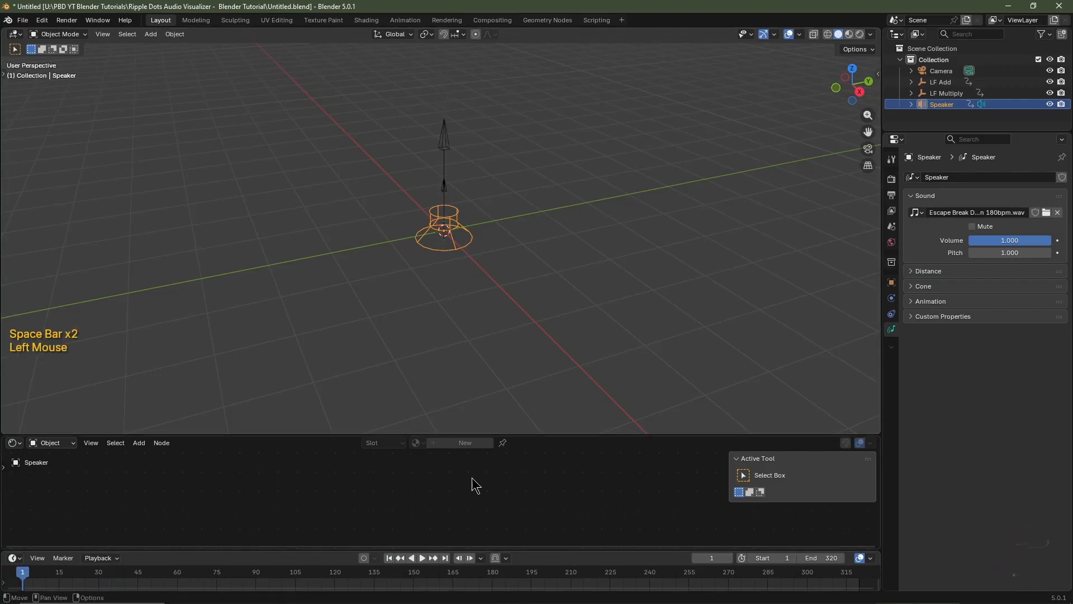
Add a mesh plane at the origin and rename it Ripple Dot Audio Visualizer
key(shift+a)
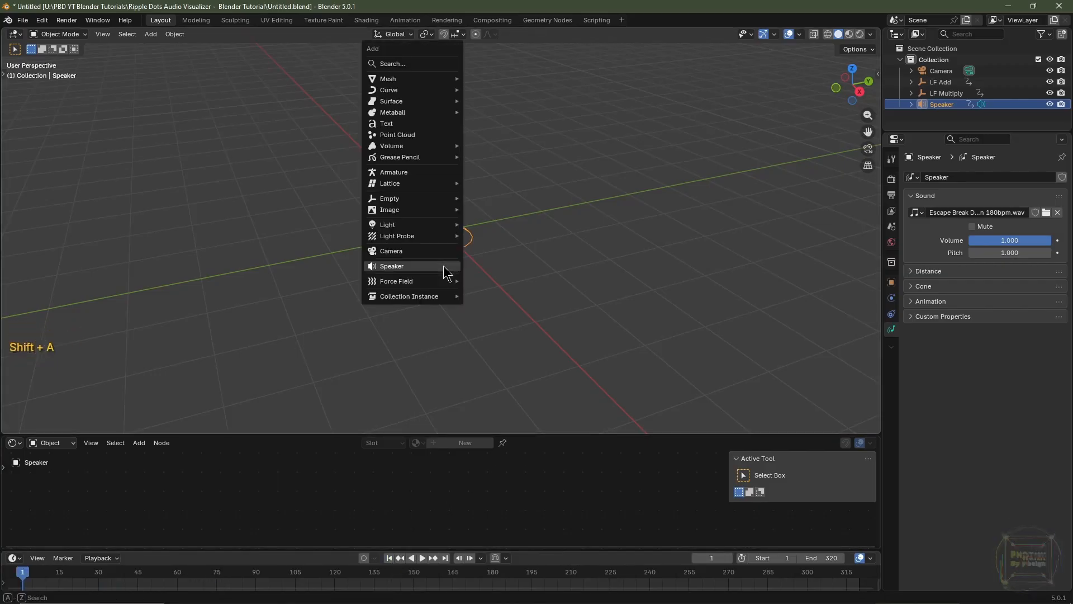
mouse_move(430, 78)
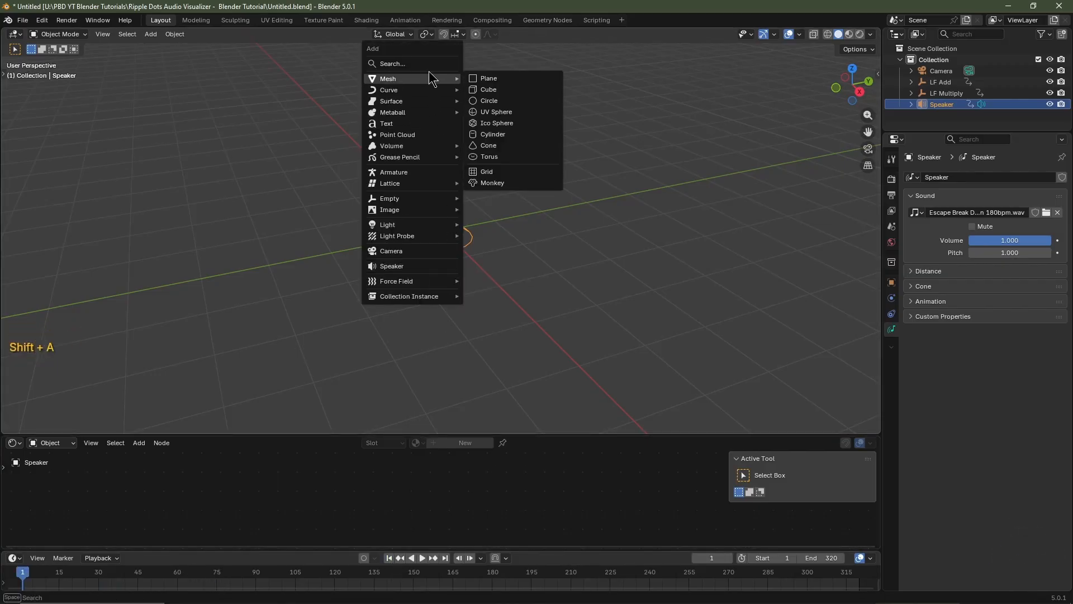
click(488, 79)
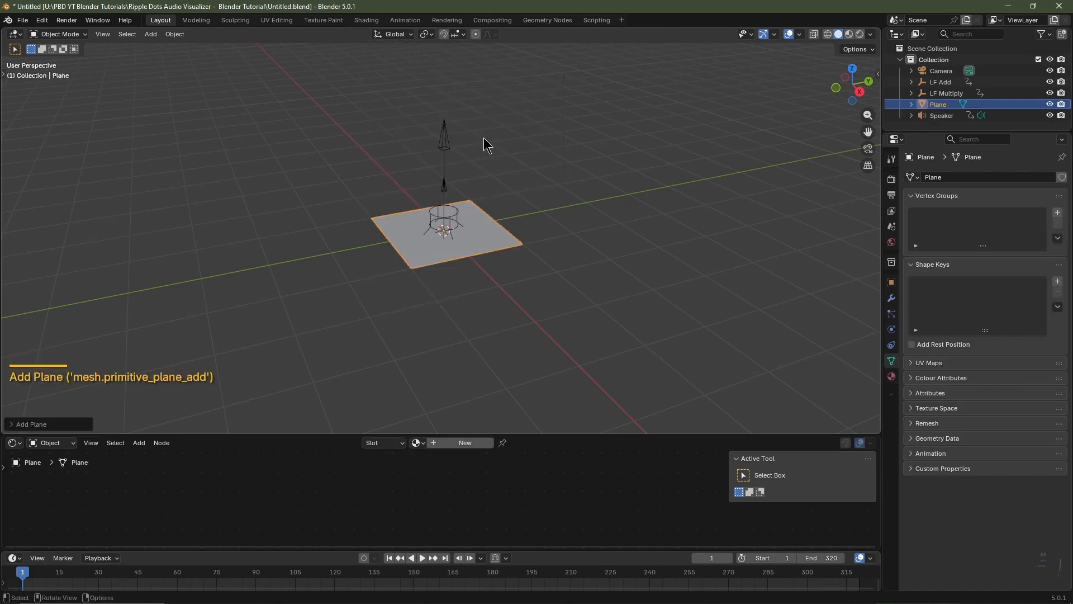
double_click(950, 104)
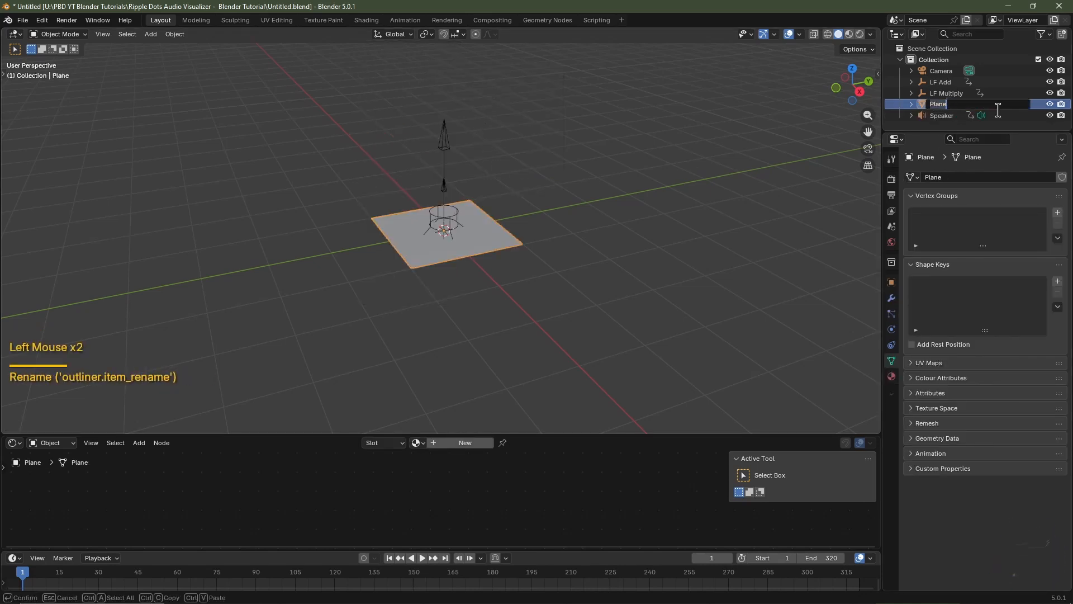
text(Ripple Dot Audio Visua)
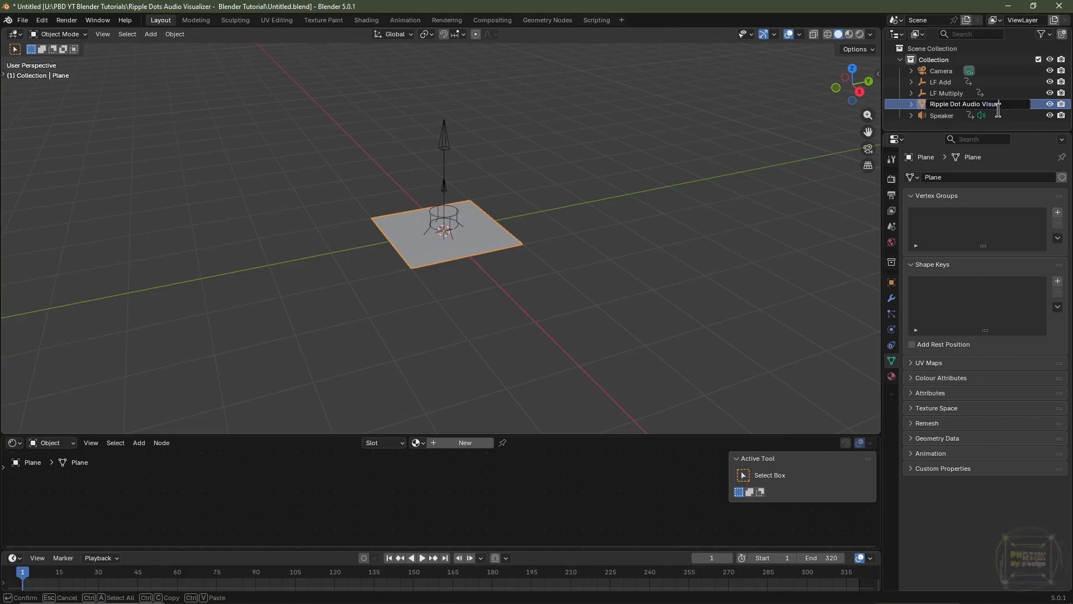
text(lizer)
key(Return)
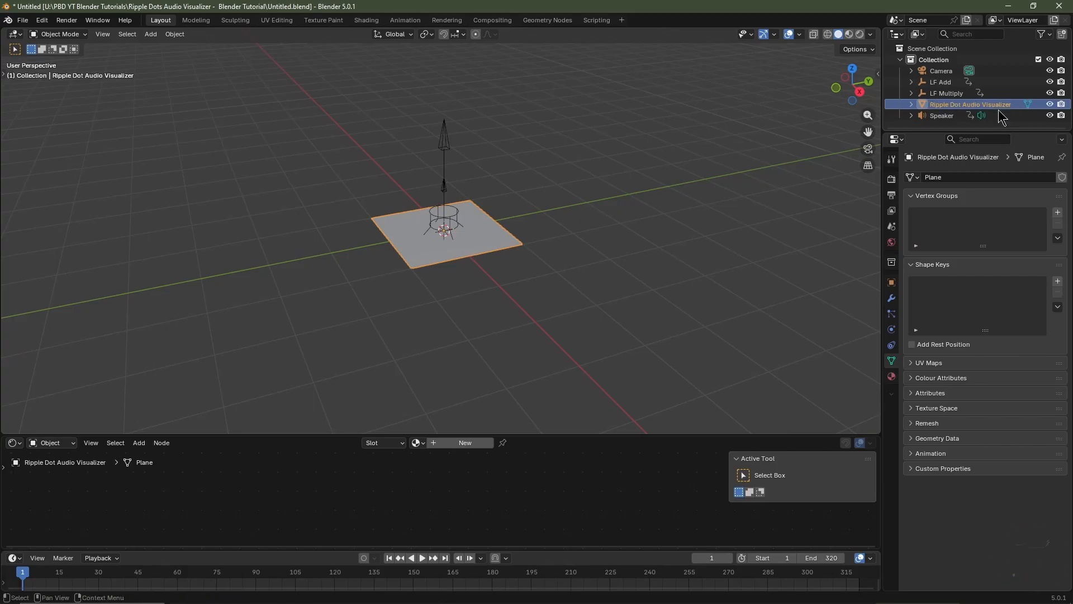
key(ctrl+z)
key(ctrl+z)
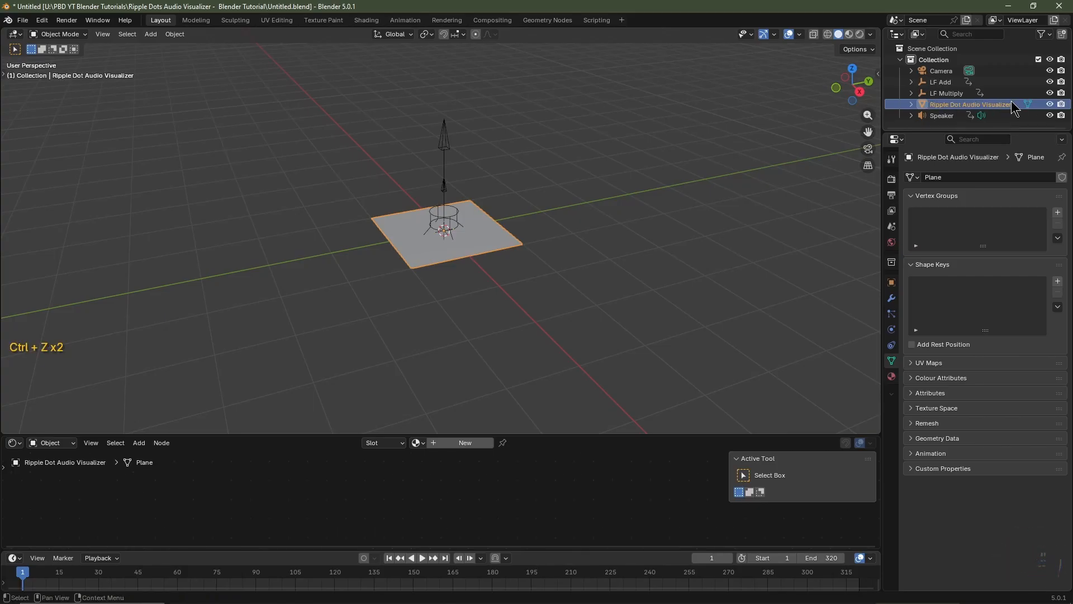
Create a new material on the plane and name it Ripple Dot Visualizer
click(453, 442)
click(451, 442)
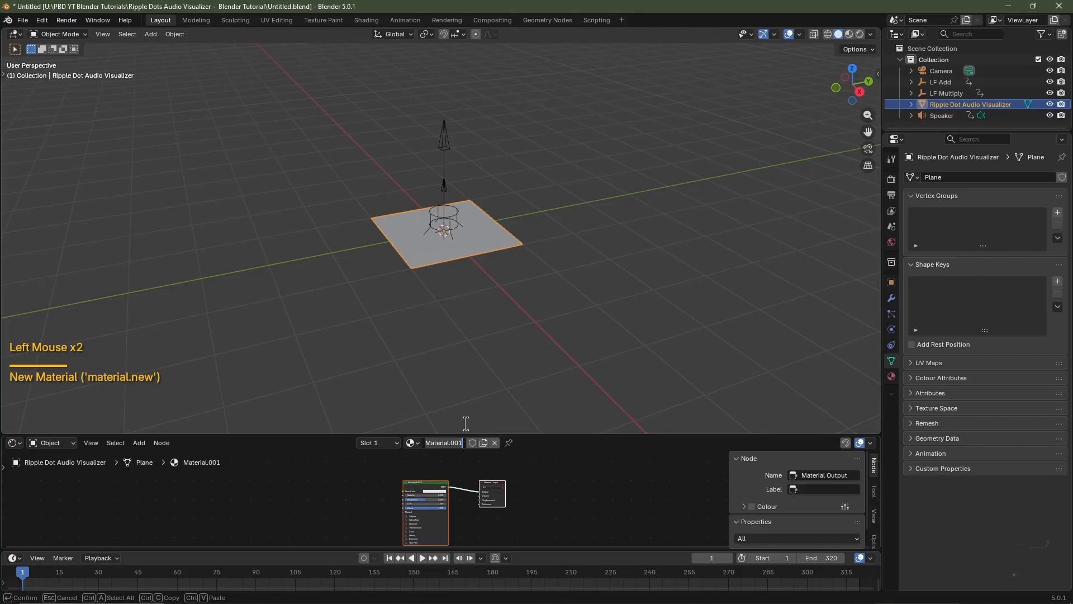
text(Ripple Dot Visualizer)
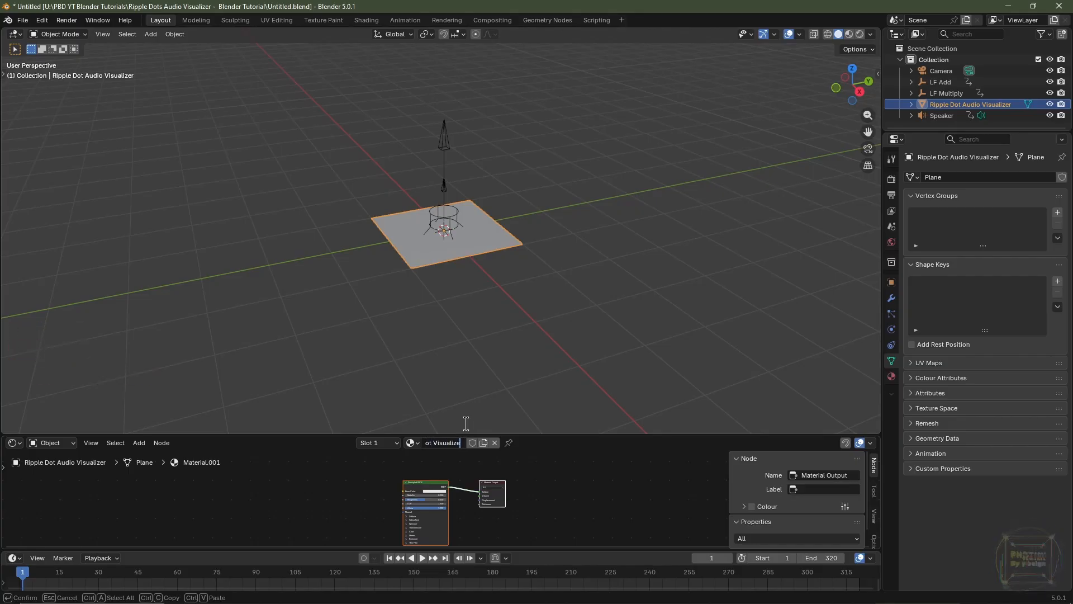
key(Return)
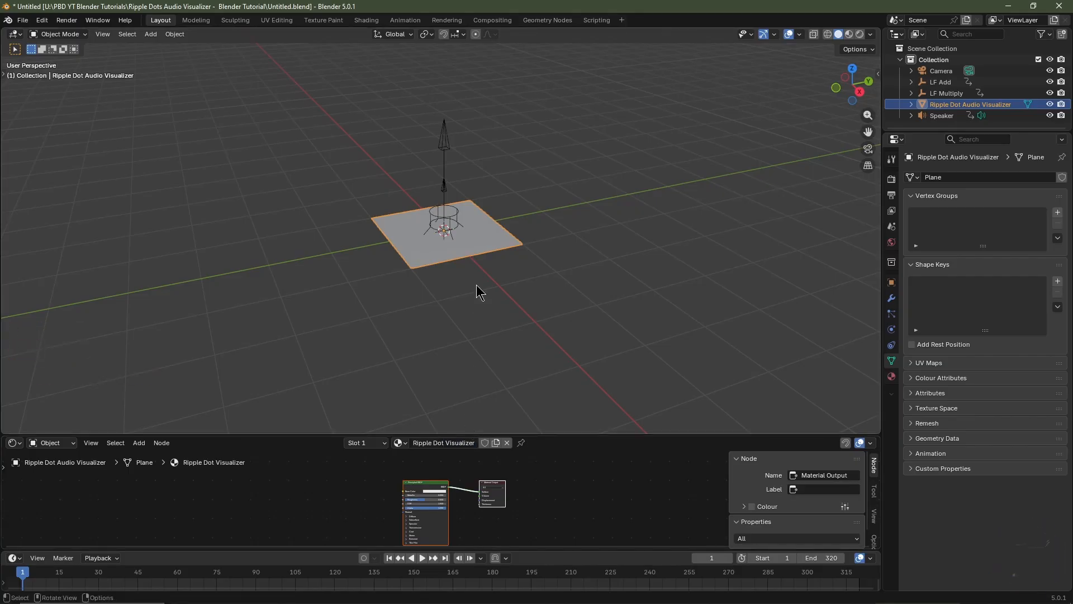
View the plane from directly above, filling most of the viewport, and align the active camera to that view
key(KP_7)
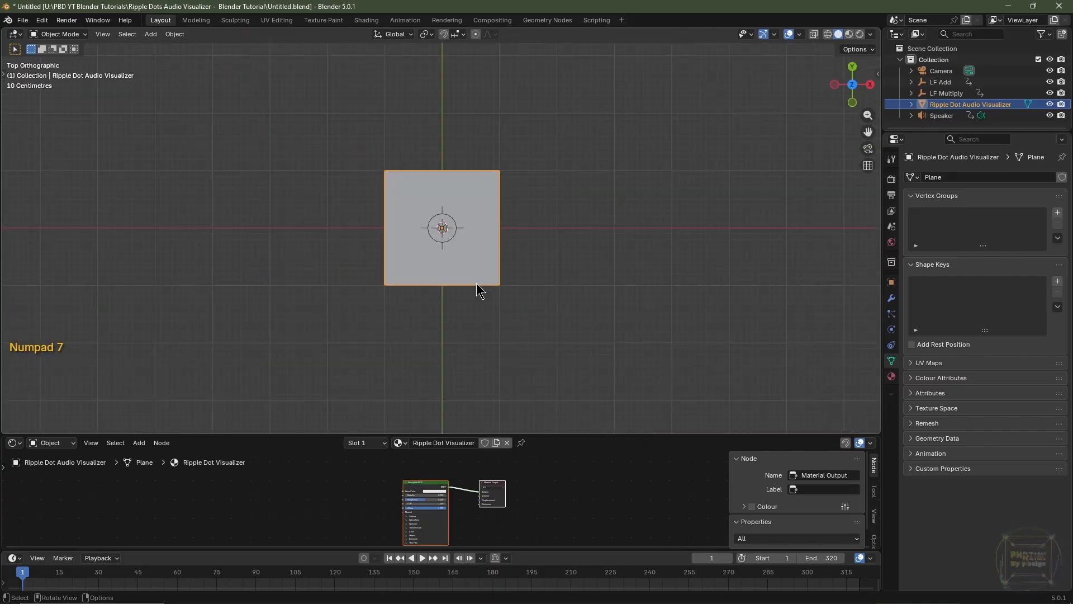
scroll(480, 291, up, 5)
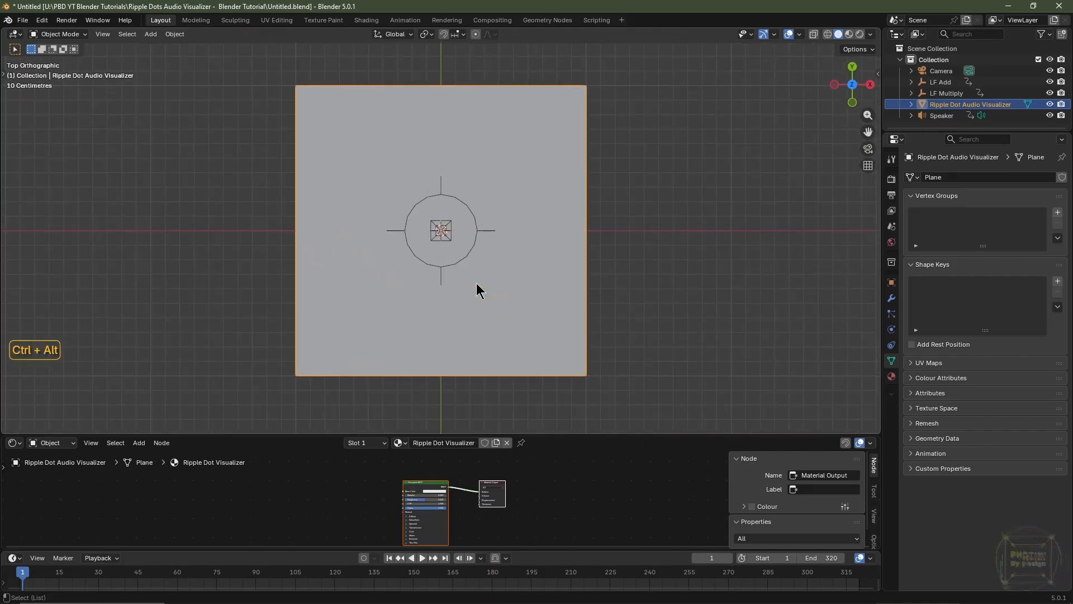
key(ctrl+alt+KP_0)
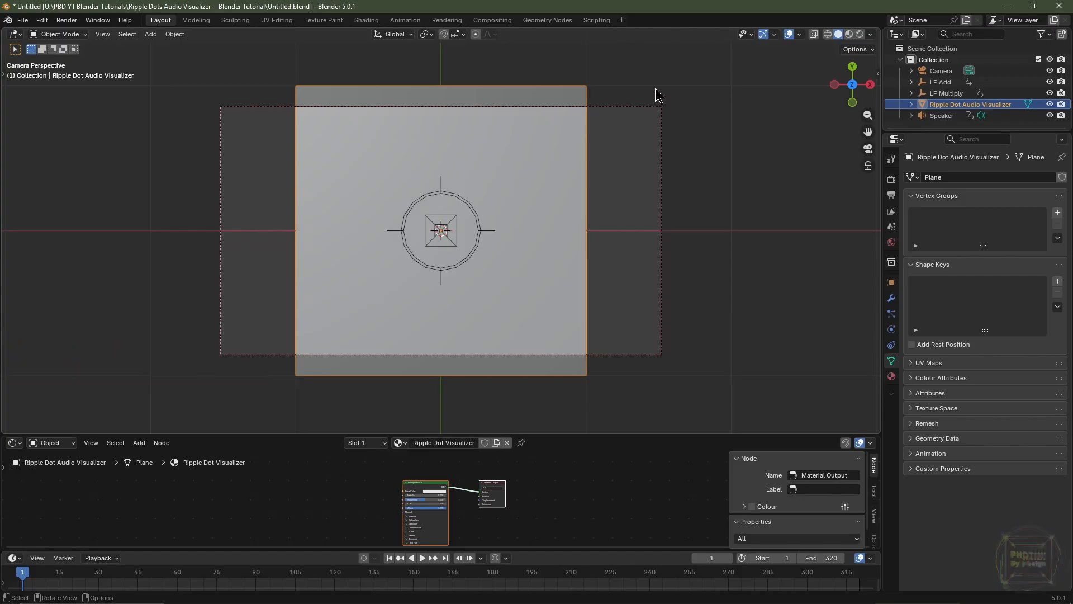
Set the camera's focal length to 70 mm
click(659, 108)
click(891, 329)
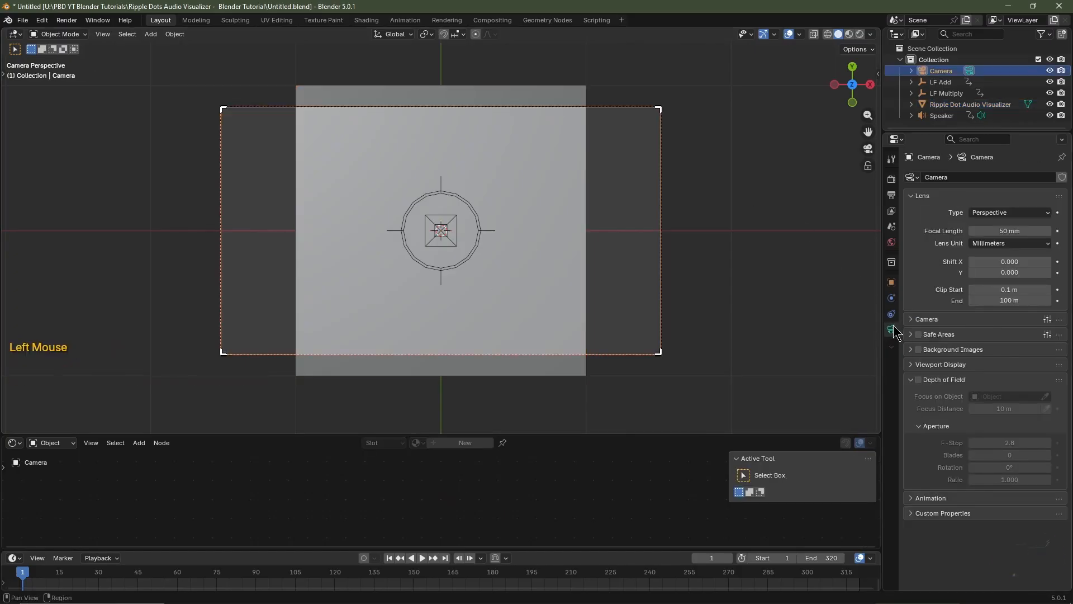
double_click(1014, 229)
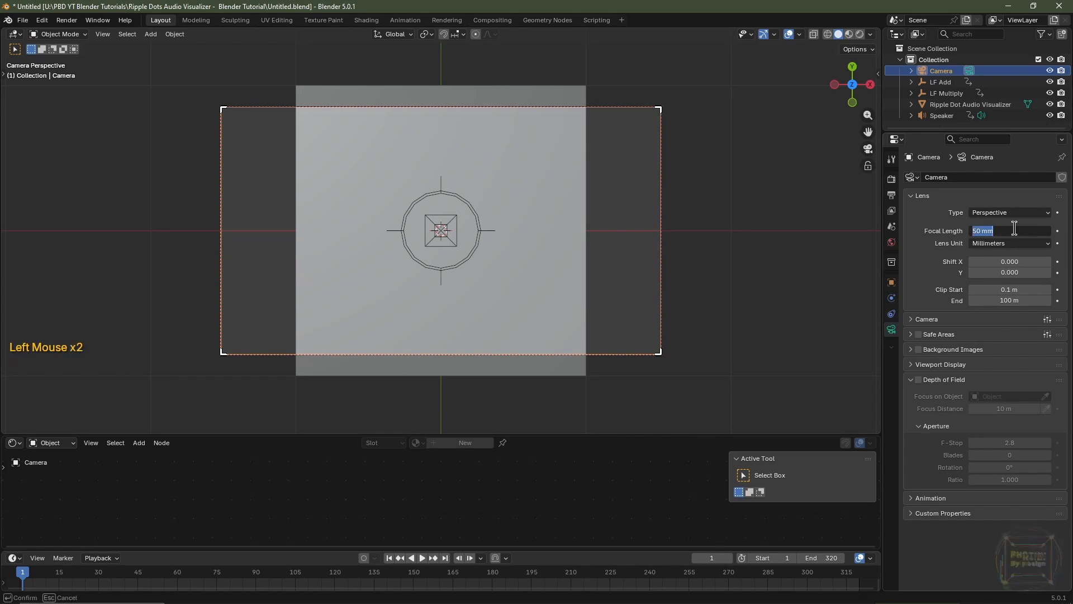
text(70)
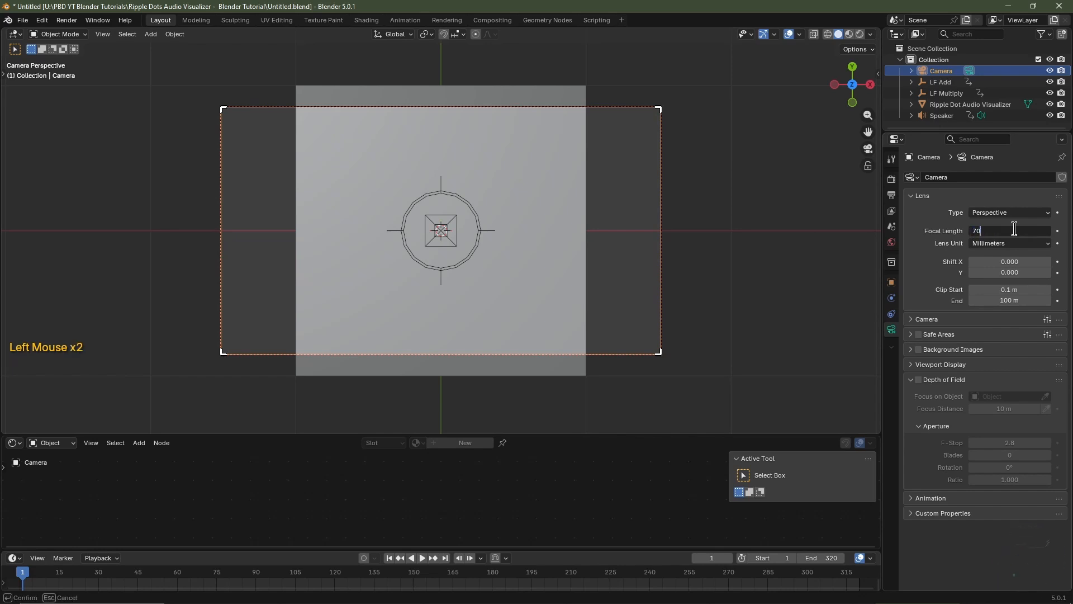
key(Return)
Set the render resolution to a vertical format of 1080 px by 1920 px
click(891, 195)
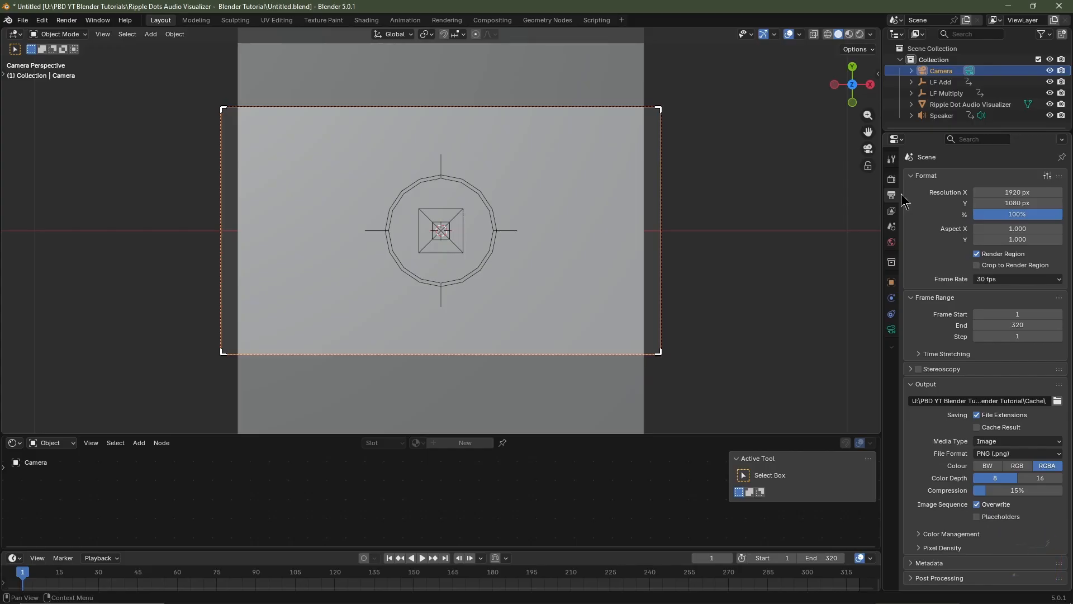
click(993, 192)
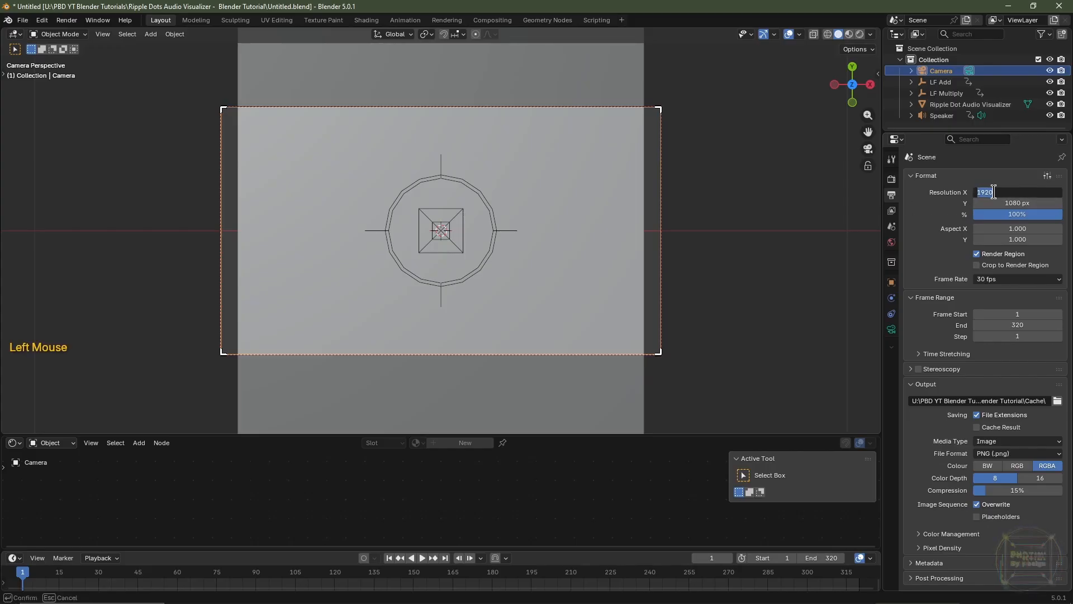
text(1080)
key(Tab)
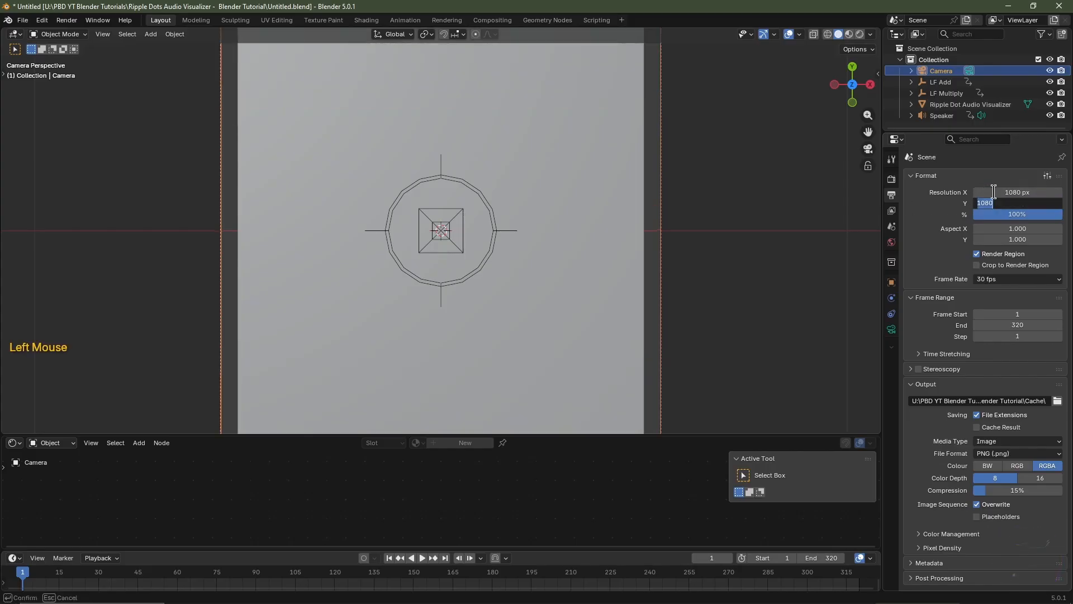
text(192)
key(Return)
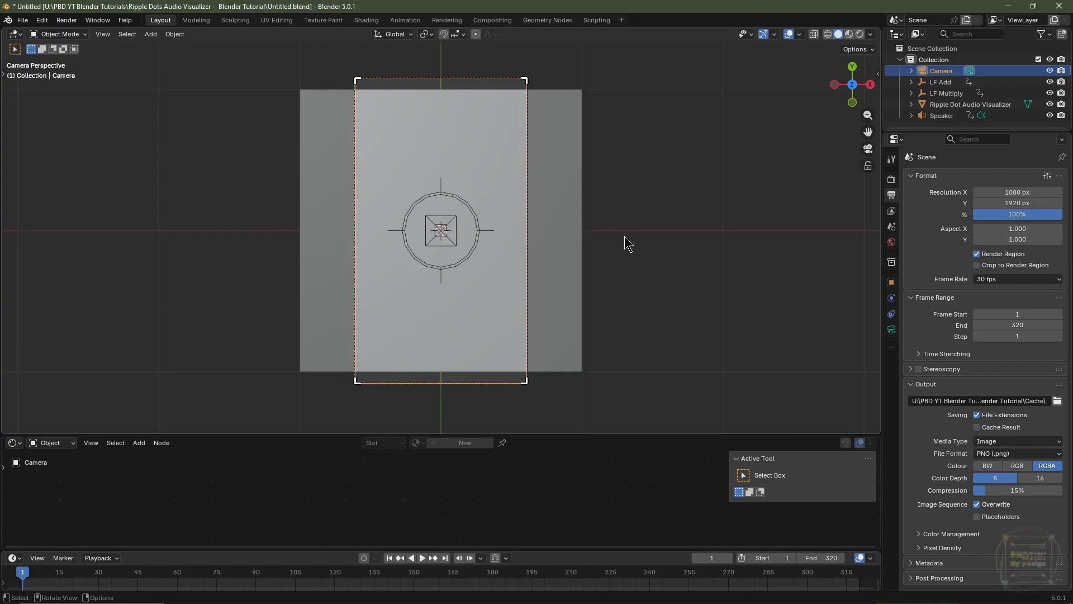
Lower the camera to a Z location of 3.5 m so the plane fills the whole camera frame
click(892, 284)
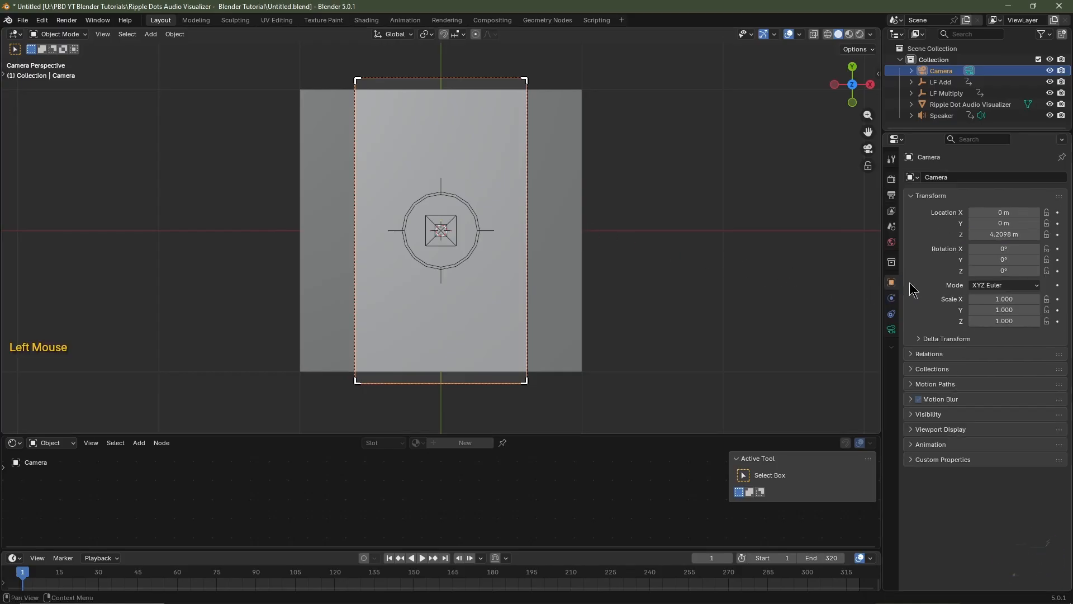
double_click(995, 235)
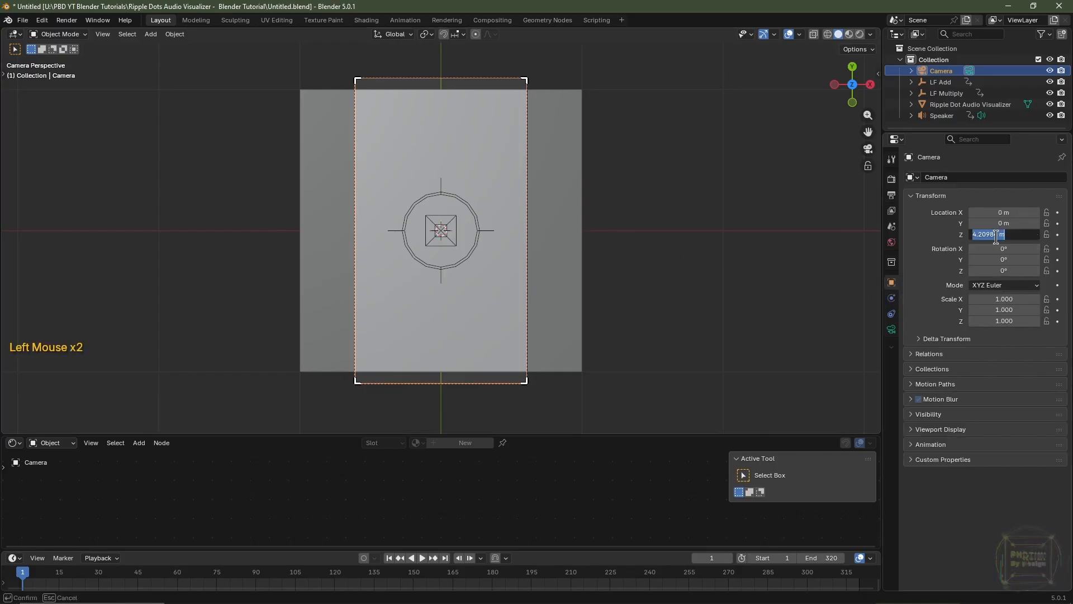
text(3.8)
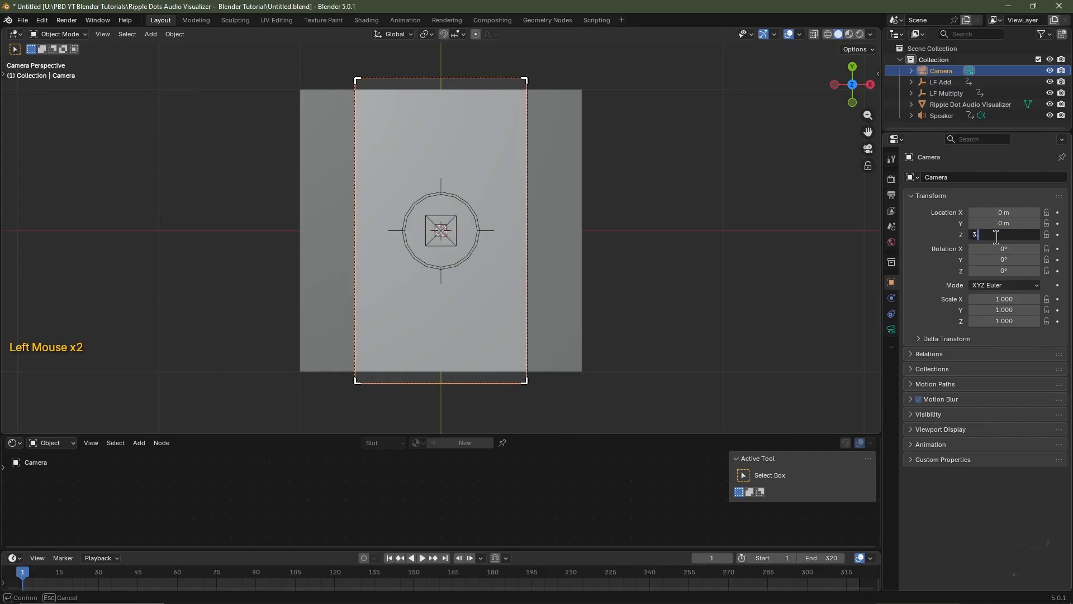
key(Return)
click(988, 233)
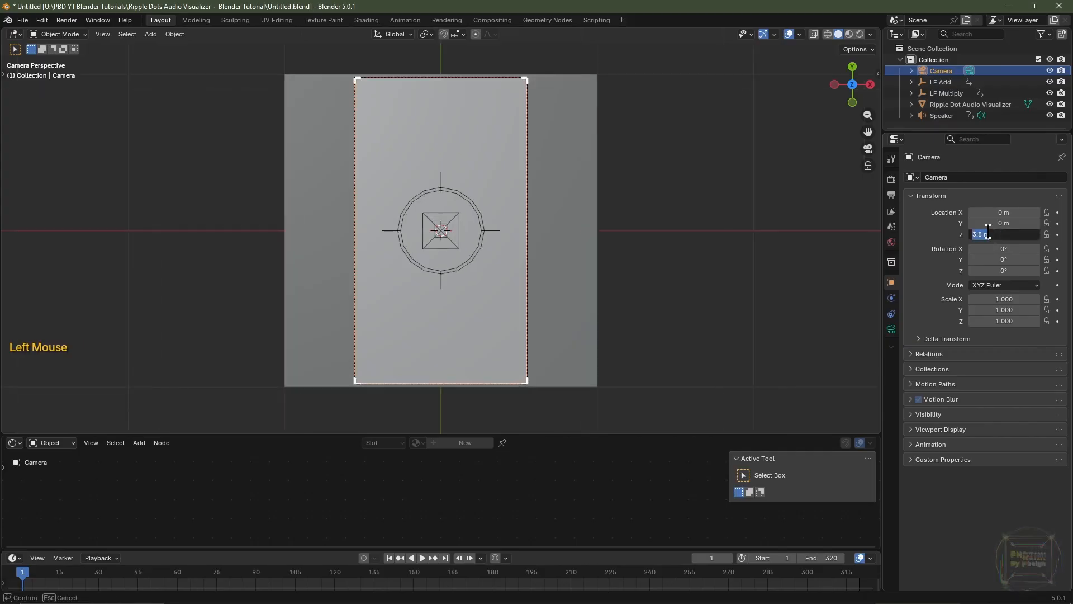
text(3)
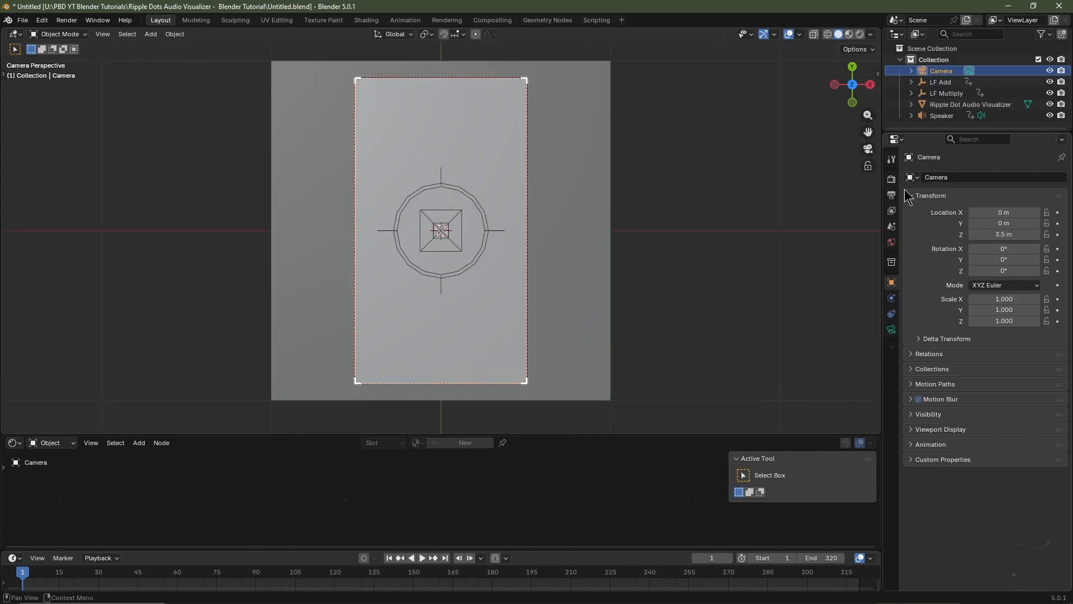
Show the render settings, then enlarge the shader editor and bring up the plane's material nodes without the sidebar
click(892, 179)
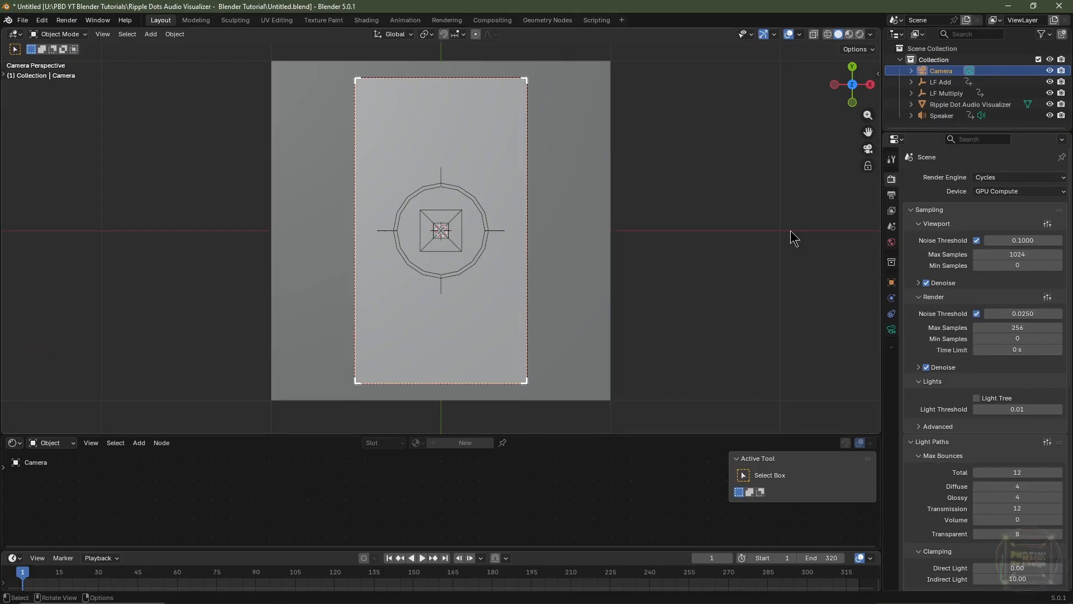
drag(594, 434, 606, 228)
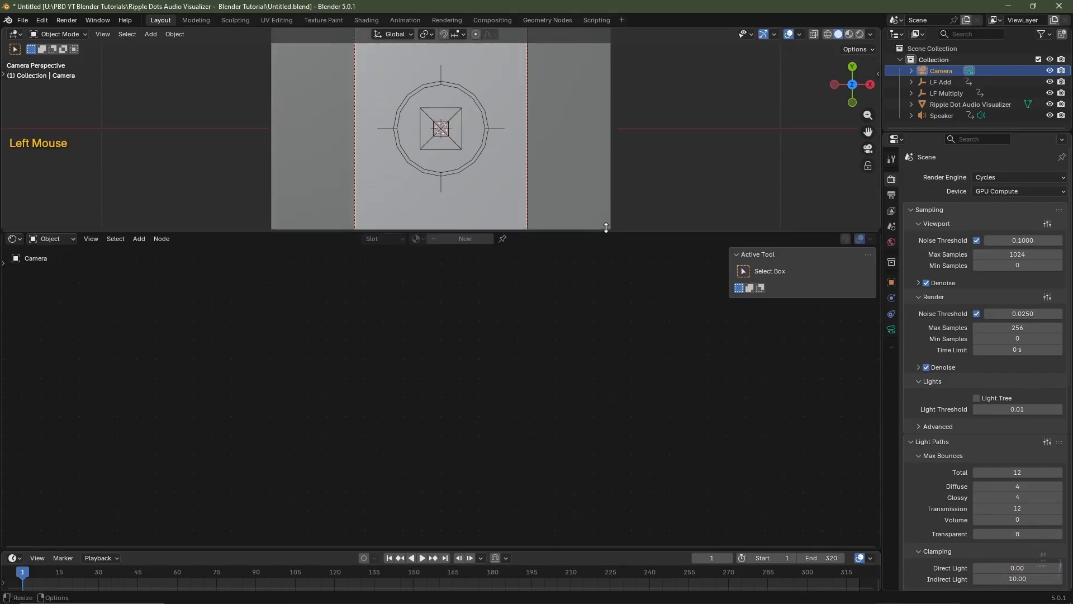
click(565, 175)
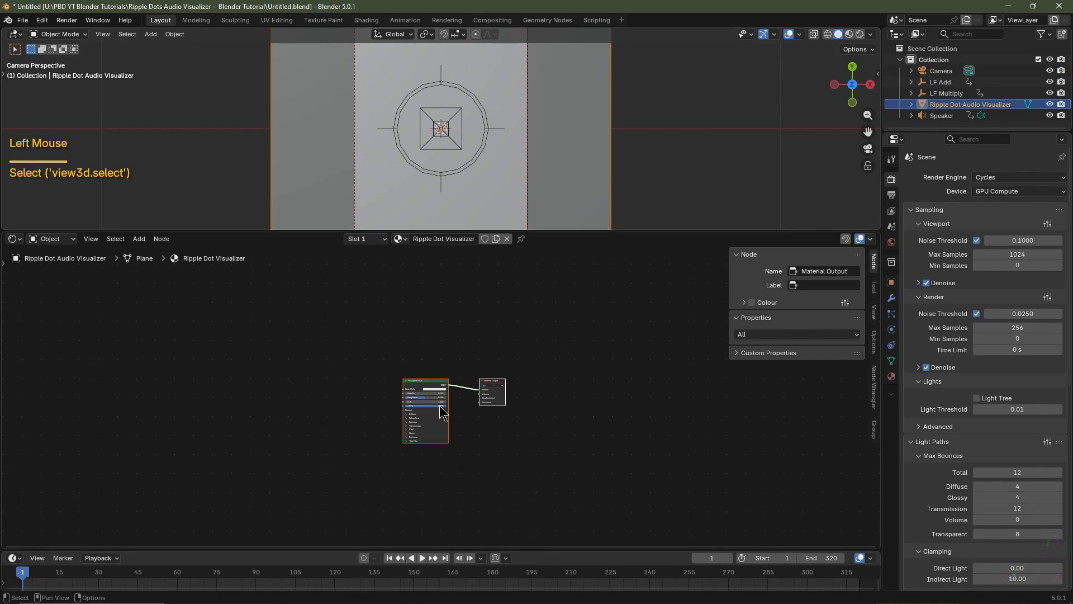
key(n)
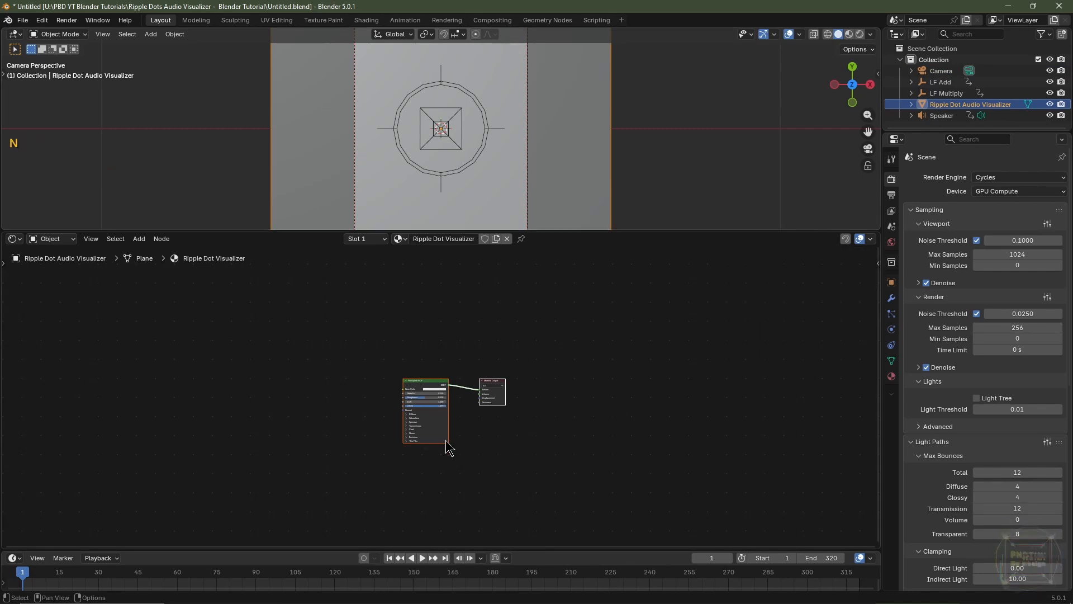
scroll(346, 419, up, 5)
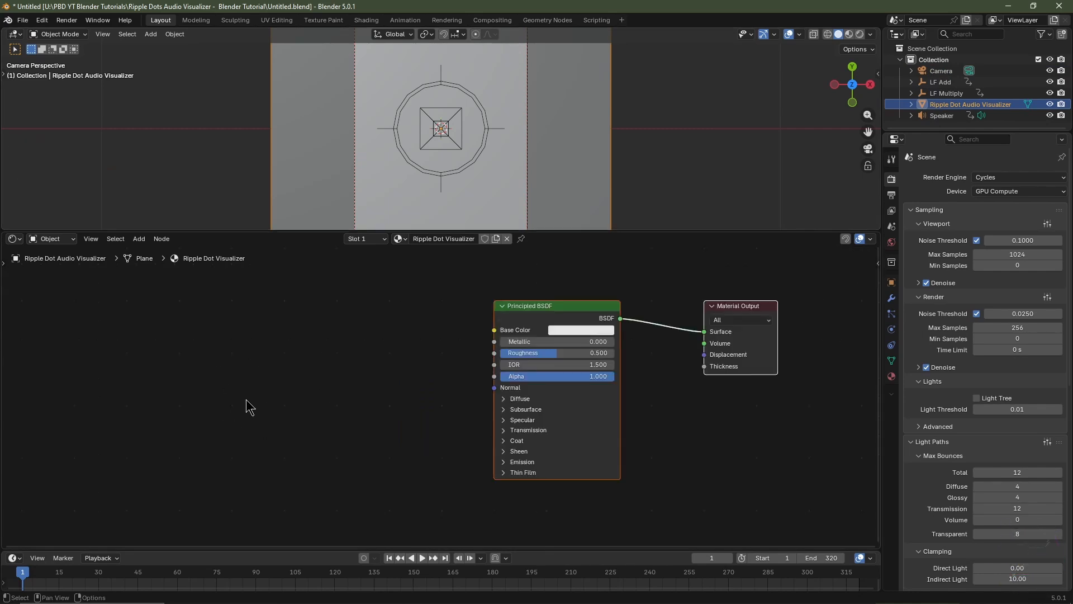
Add a Voronoi Texture node before the Principled BSDF and set it to 4D and Smooth F1
key(shift+a)
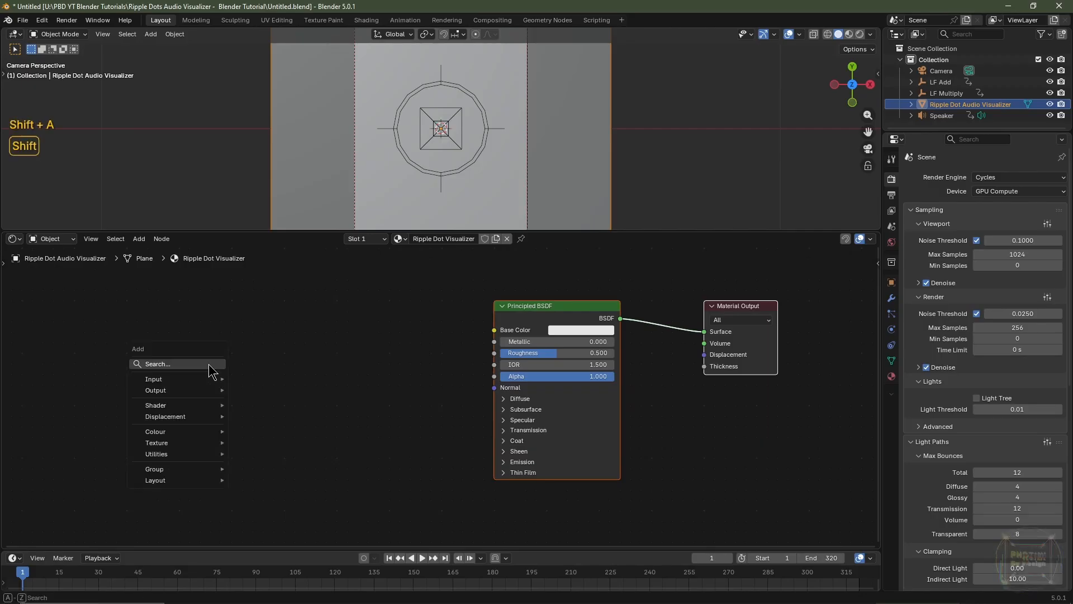
mouse_move(200, 443)
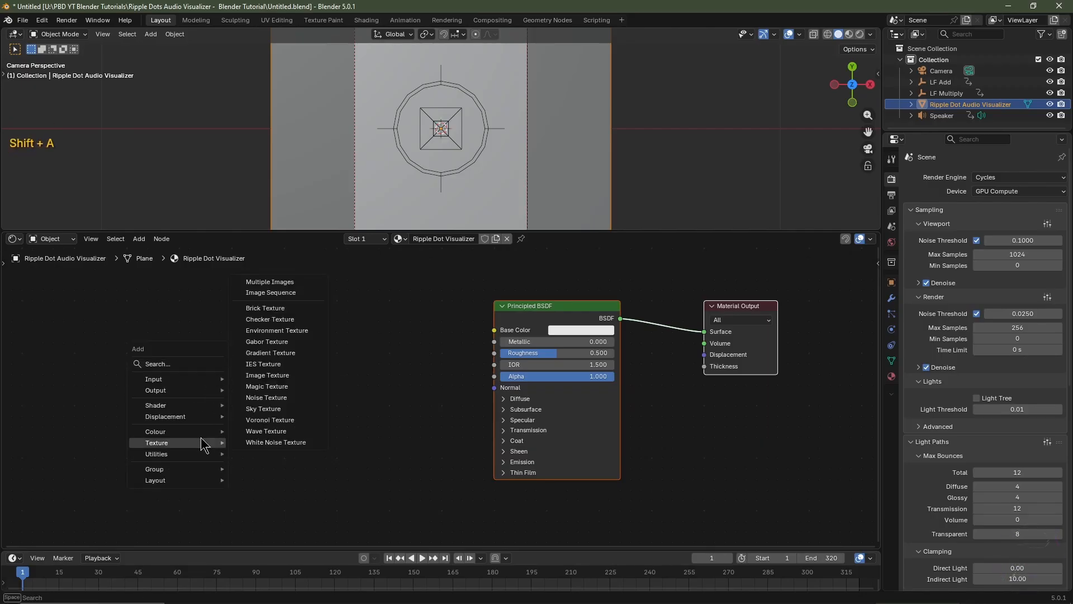
click(274, 420)
click(203, 351)
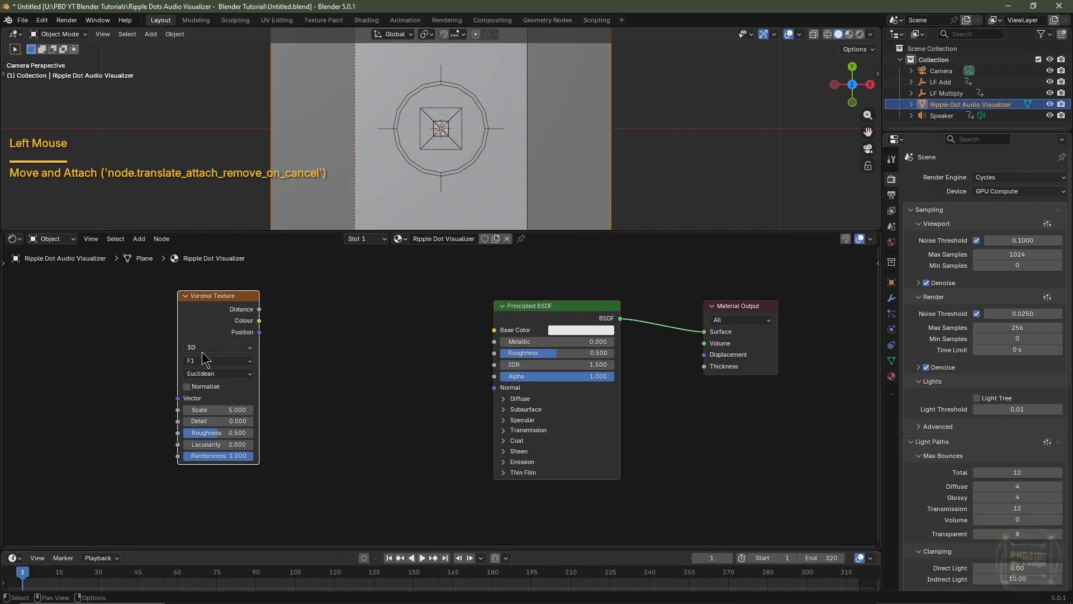
click(207, 352)
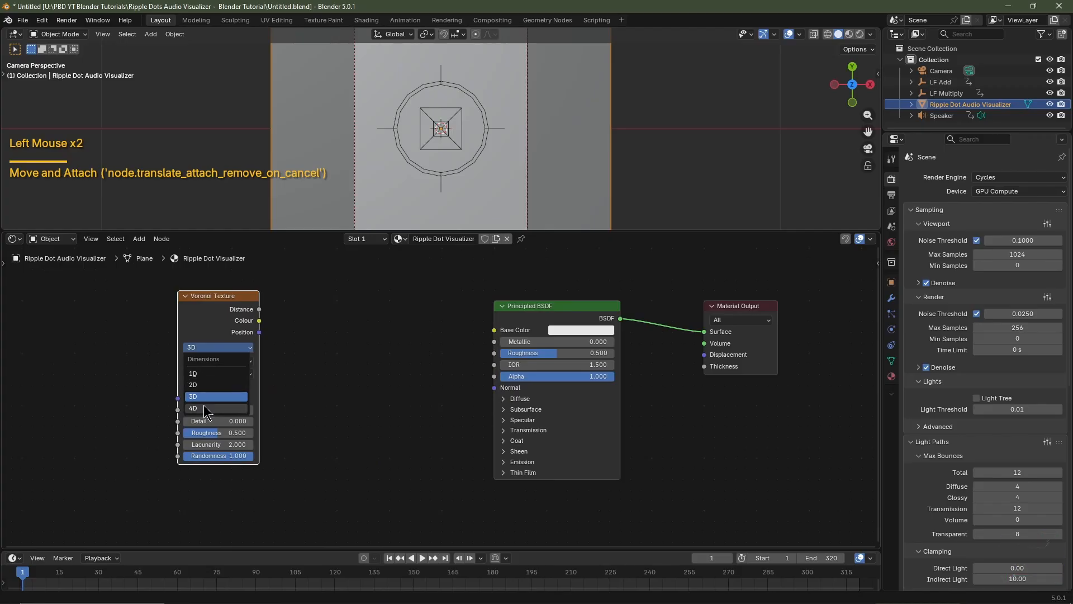
click(203, 404)
click(207, 371)
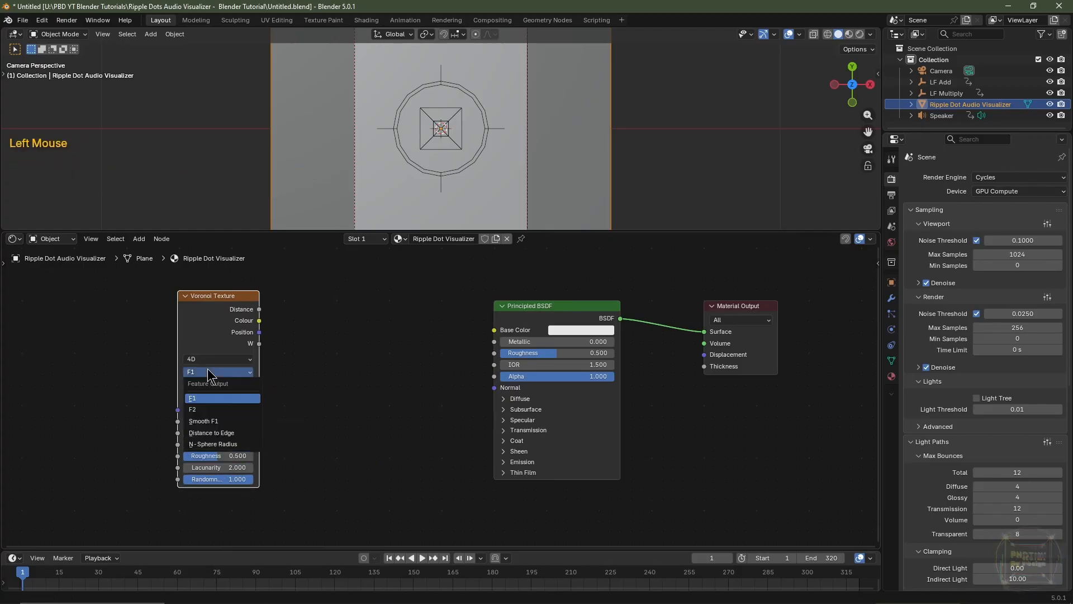
click(206, 417)
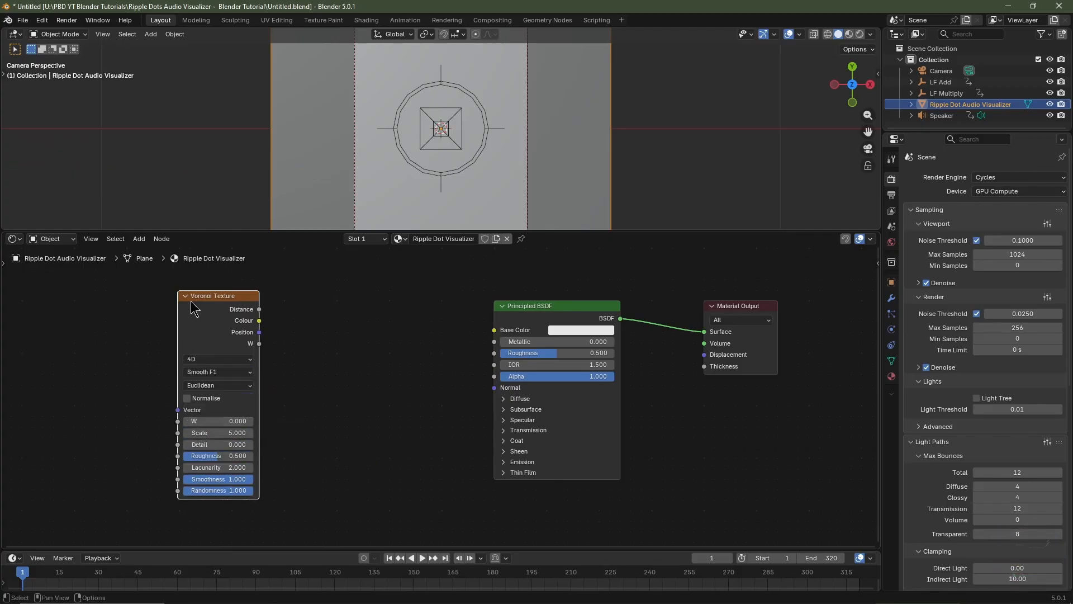
Add Mapping and Texture Coordinate nodes to the Voronoi Texture and feed the Mapping vector from the Object output
click(213, 310)
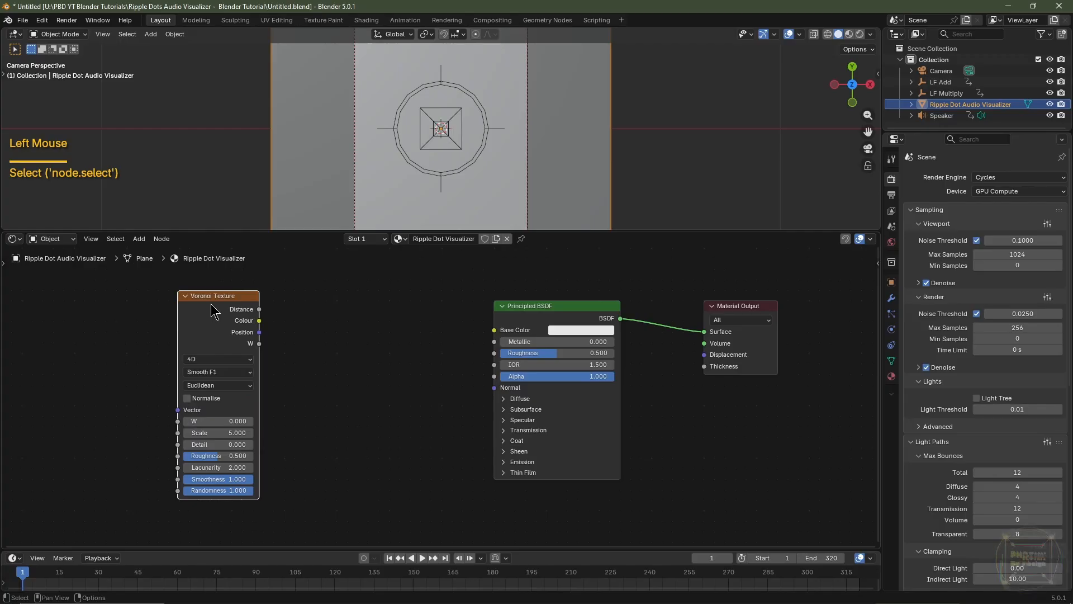
key(ctrl+t)
middle_drag(156, 382, 156, 370)
scroll(155, 370, left, 4)
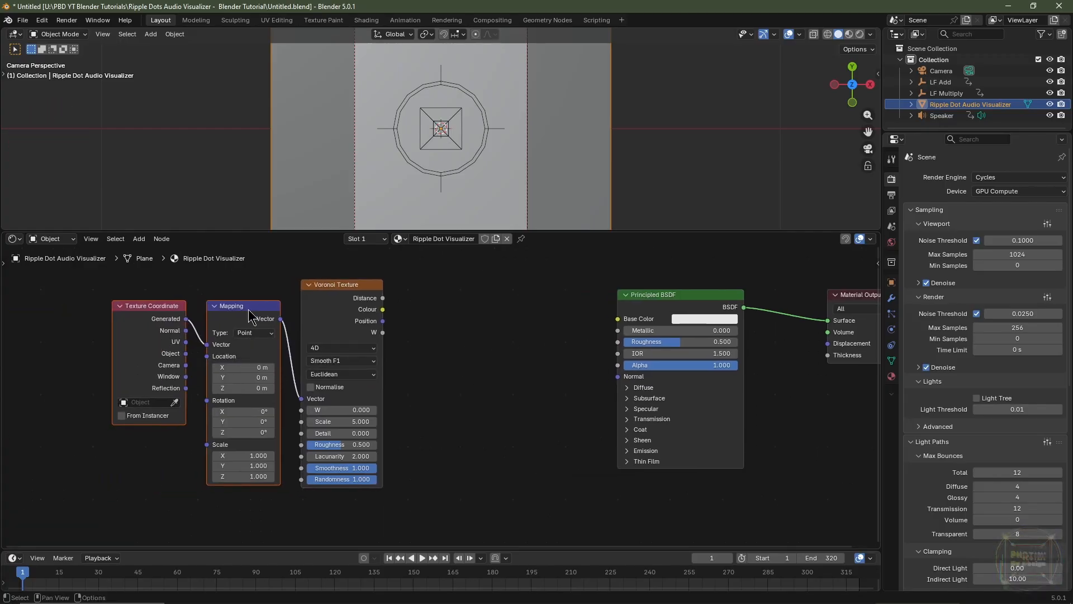
drag(187, 353, 207, 344)
Move the Voronoi Texture farther from the Mapping node and duplicate it straight below, keeping the Vector link
click(334, 296)
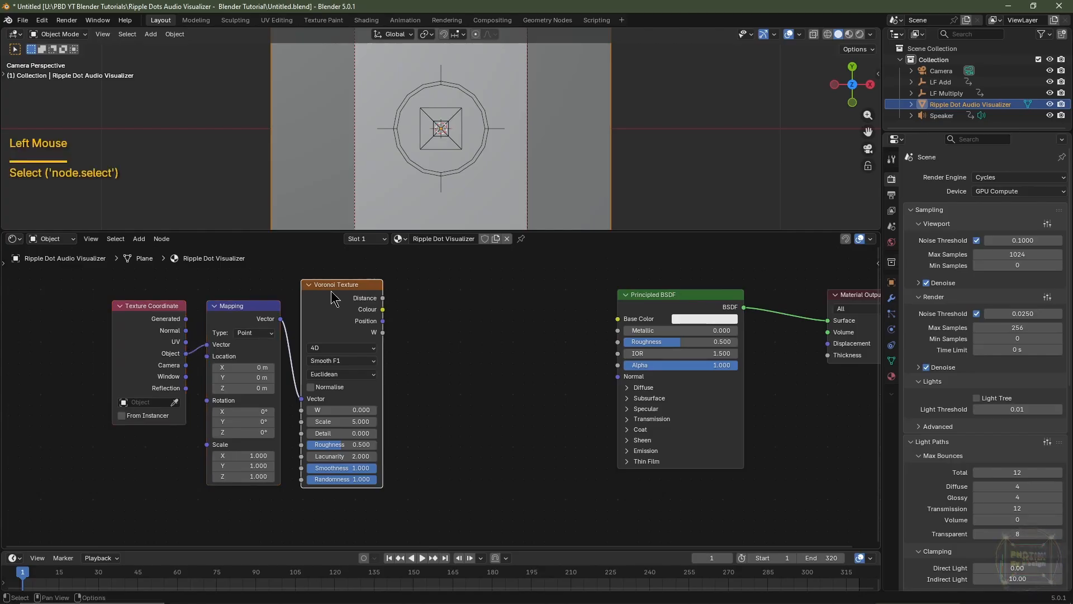
key(g)
click(400, 317)
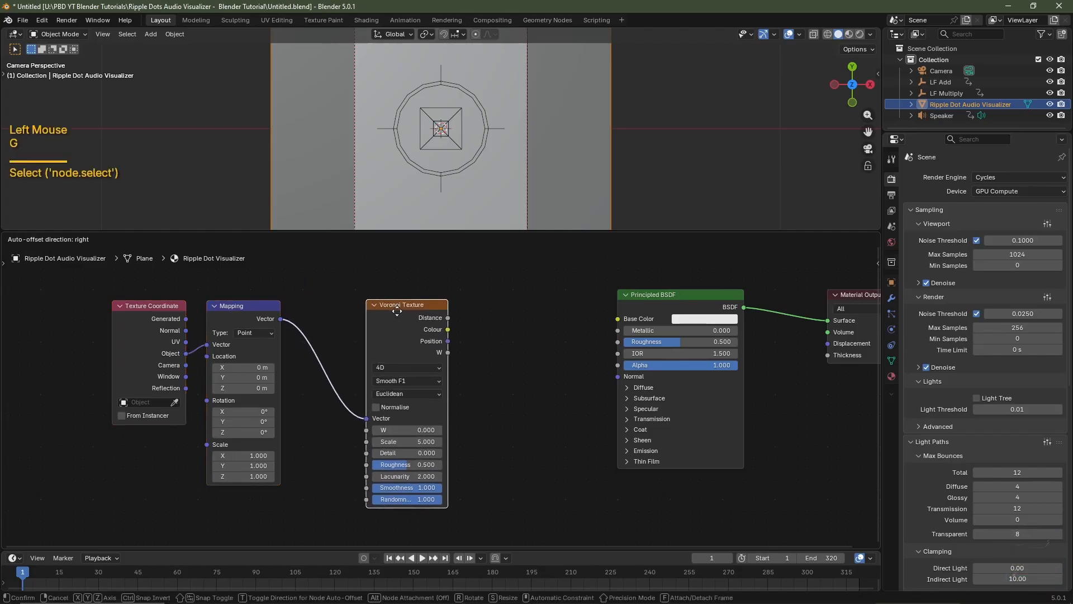
middle_drag(499, 426, 479, 359)
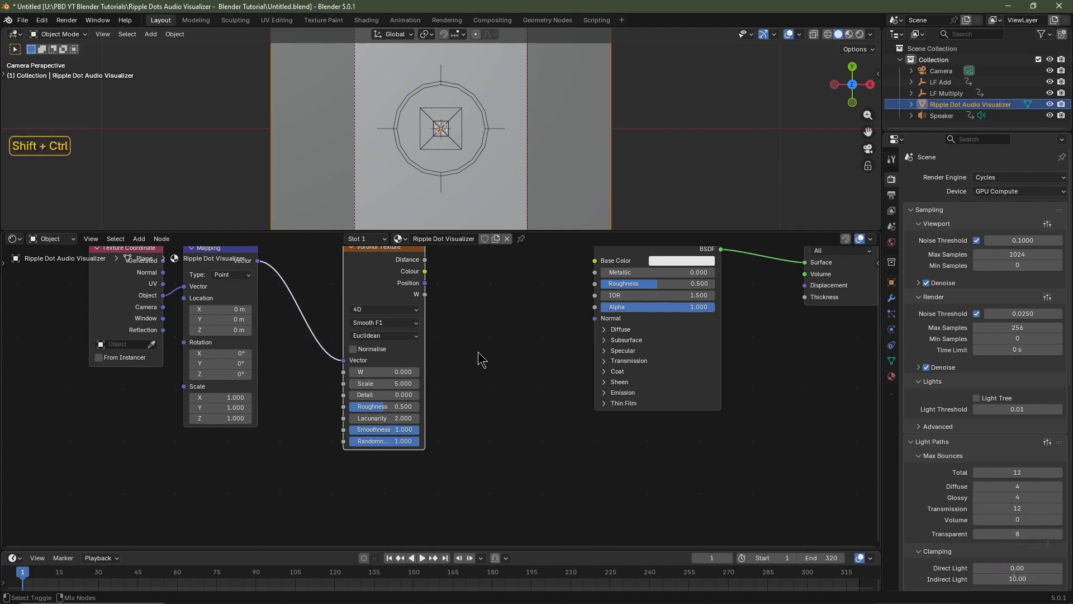
key(ctrl+shift+d)
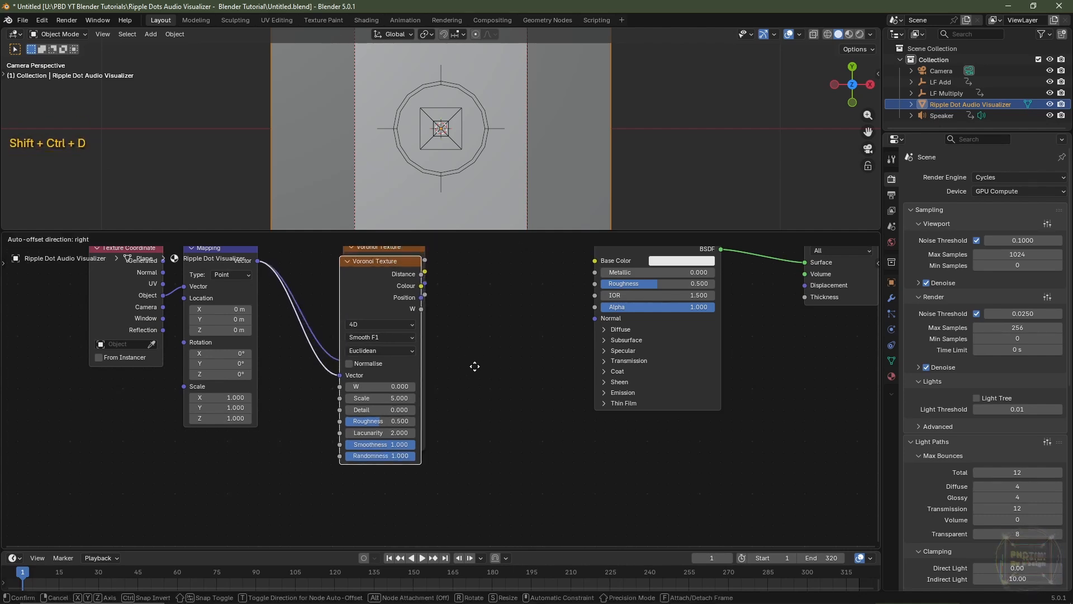
key(y)
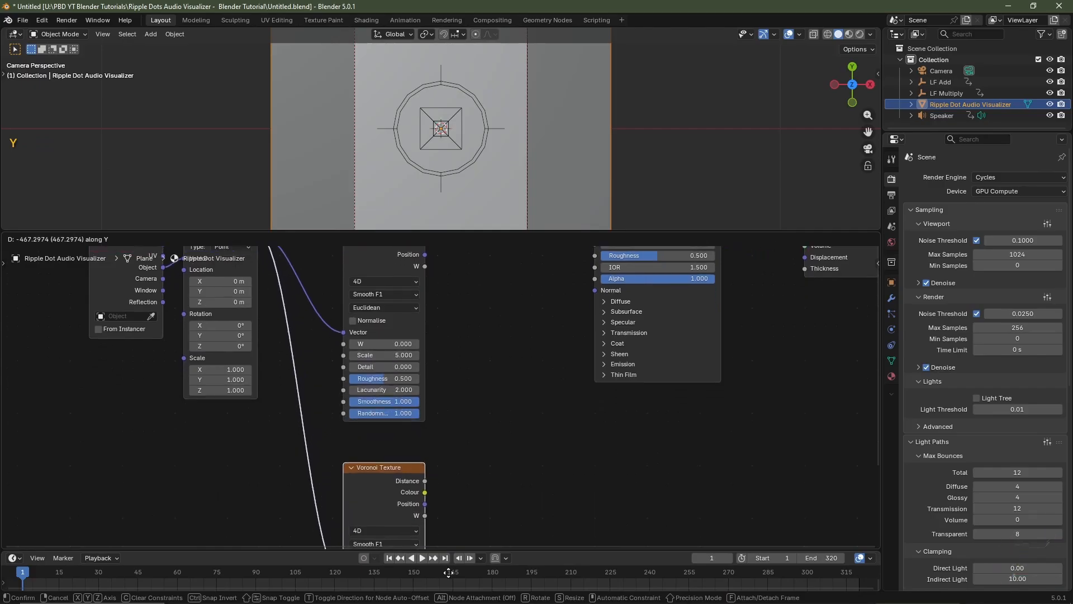
click(455, 558)
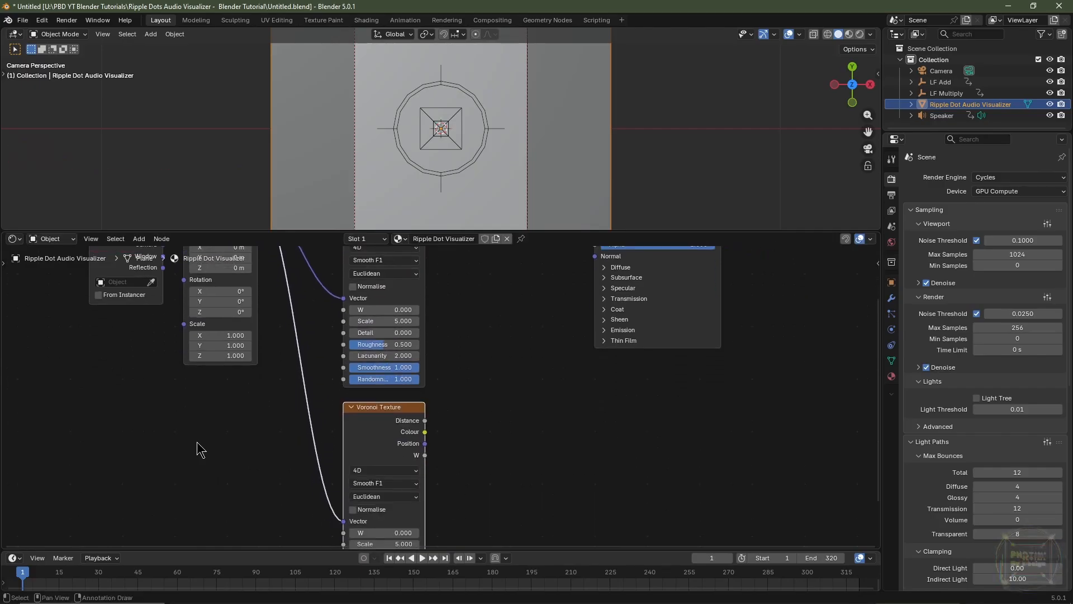
Add a Value node beside the lower Voronoi Texture and duplicate it straight below
key(shift+a)
mouse_move(197, 379)
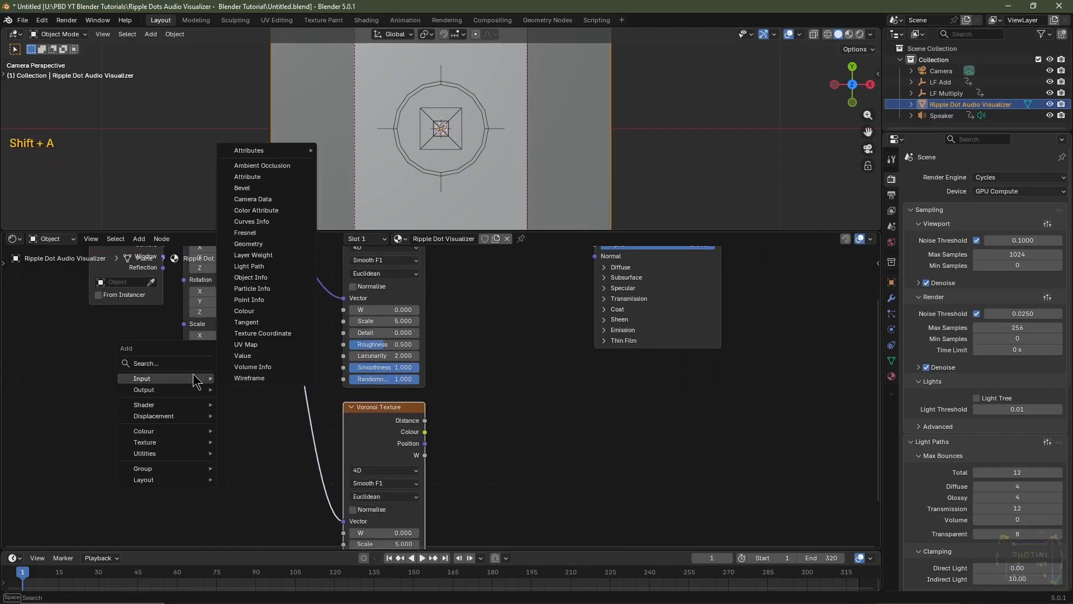
click(243, 355)
click(166, 419)
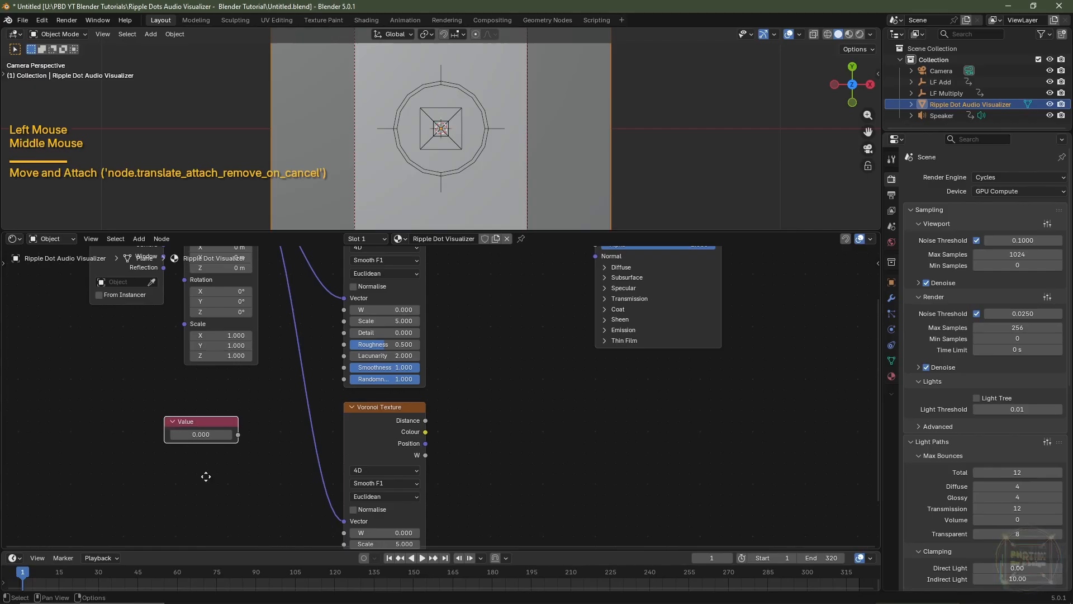
middle_drag(227, 457, 227, 403)
scroll(227, 404, left, 5)
key(shift+d)
key(y)
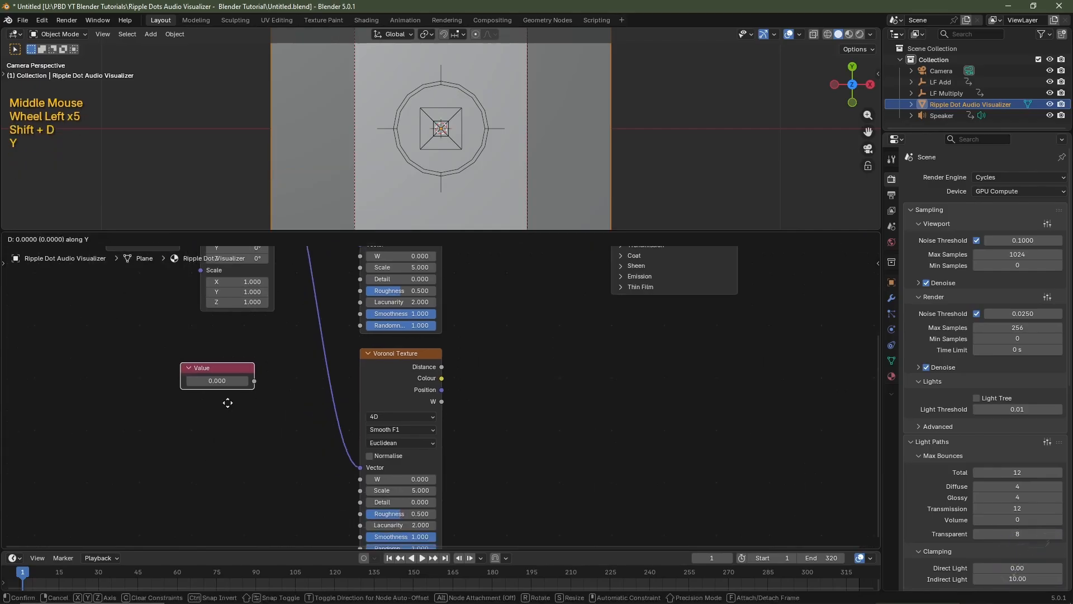
click(217, 502)
click(219, 502)
middle_drag(263, 419, 231, 483)
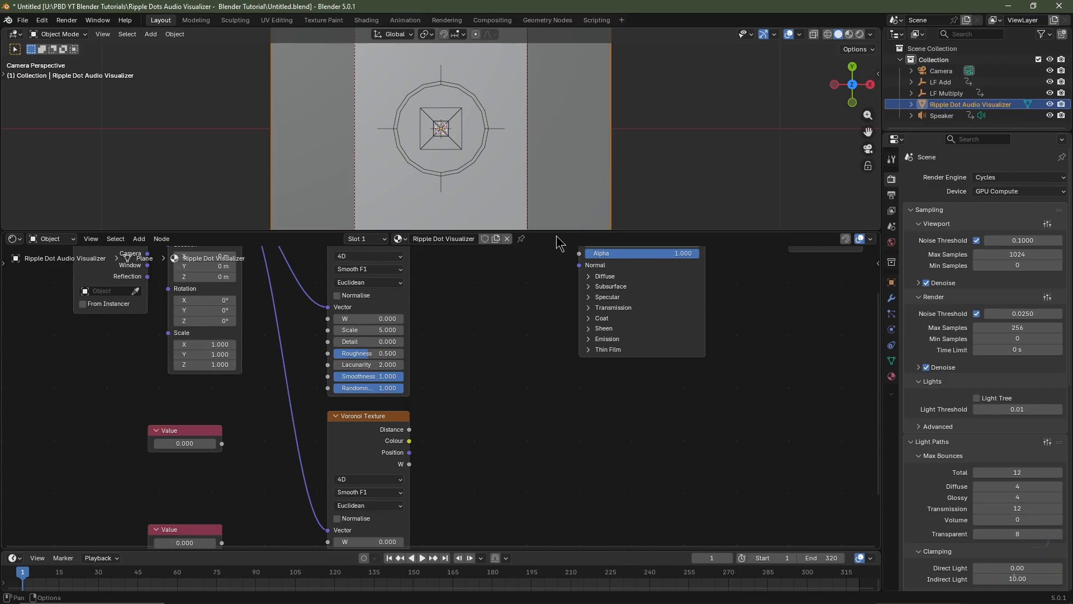
Enlarge the node editor and feed the upper Value node into the Scale input of both Voronoi Textures
drag(557, 232, 553, 175)
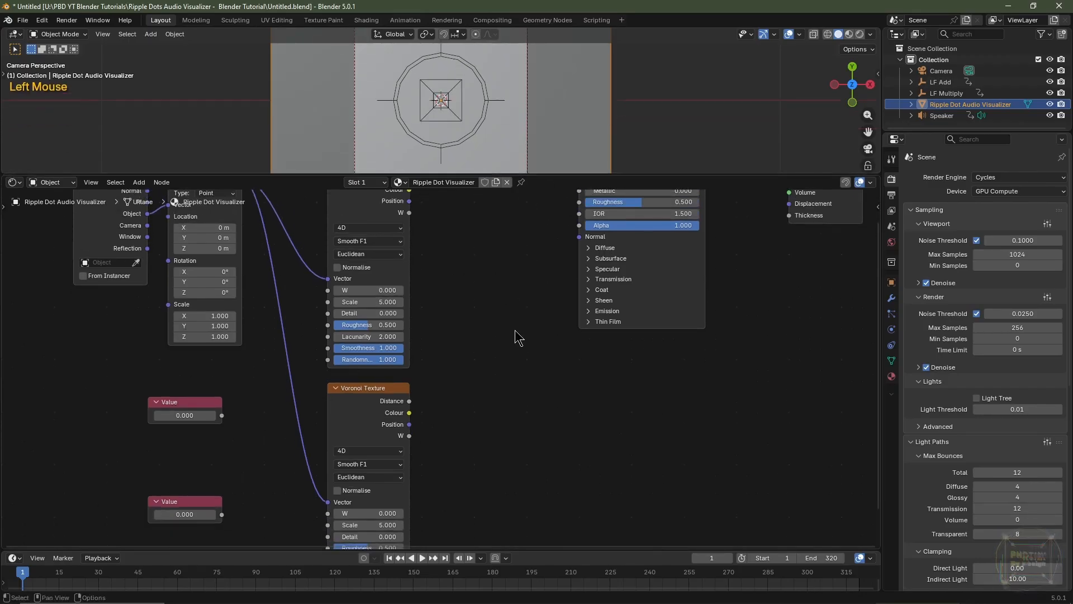
click(218, 408)
drag(222, 416, 331, 316)
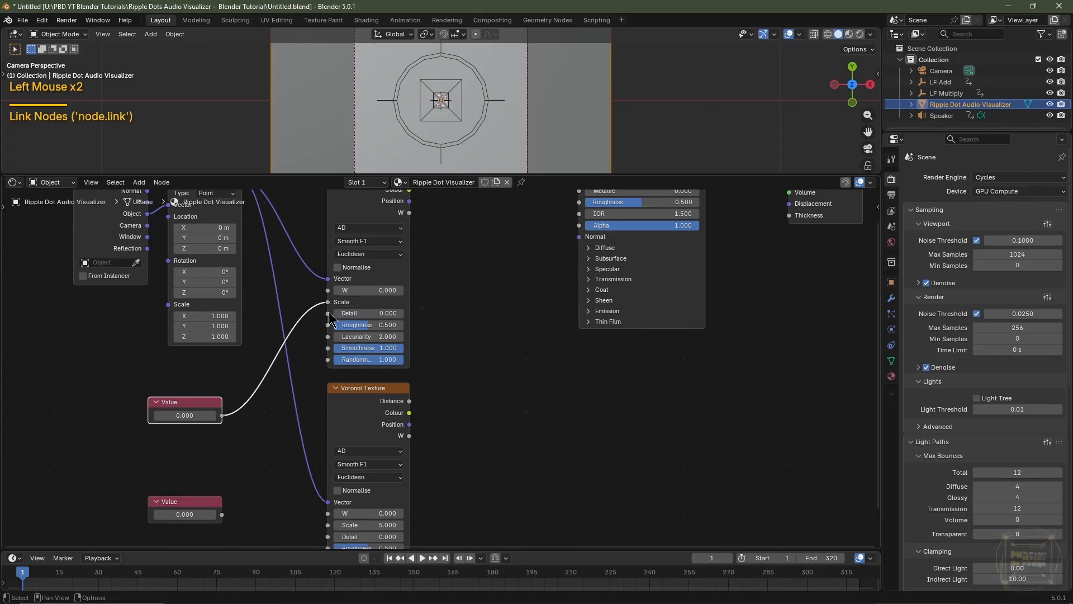
drag(222, 415, 331, 526)
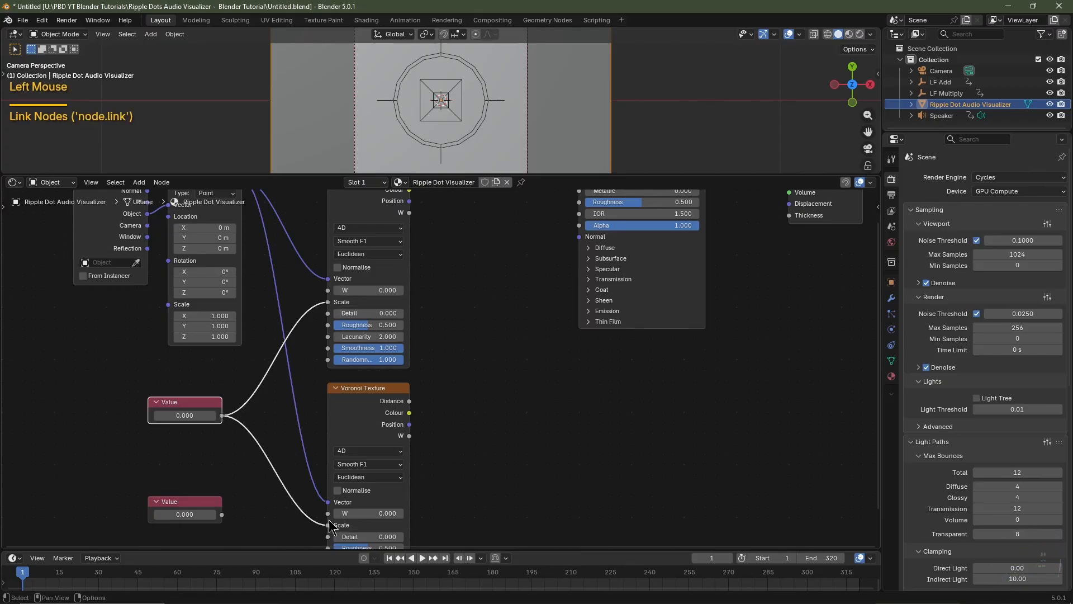
Set the upper Value node to 4 and enclose it in a frame labelled "Scale"
click(191, 417)
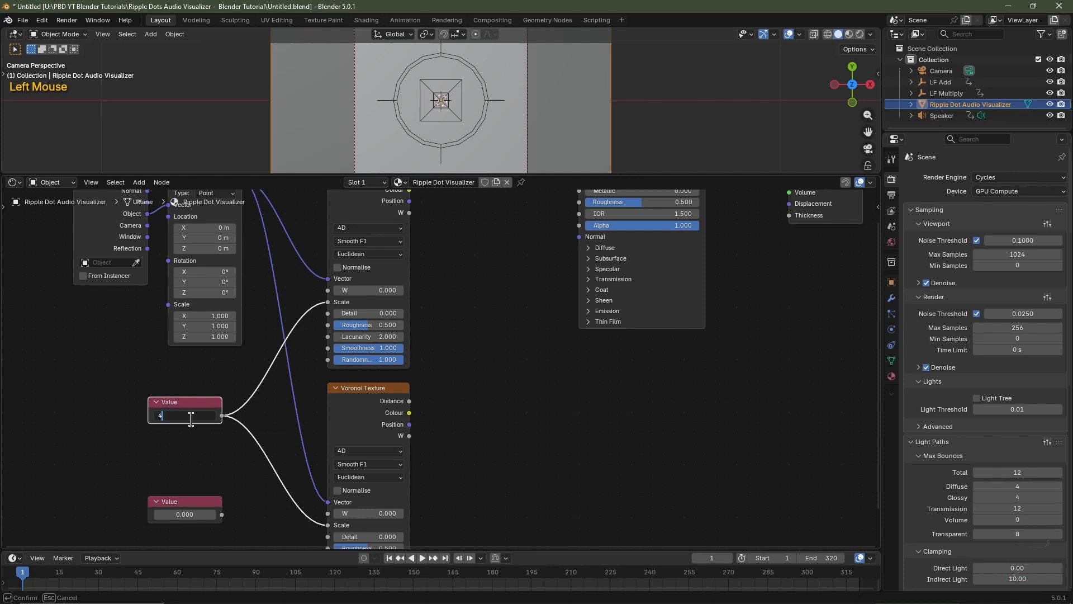
text(4)
key(Return)
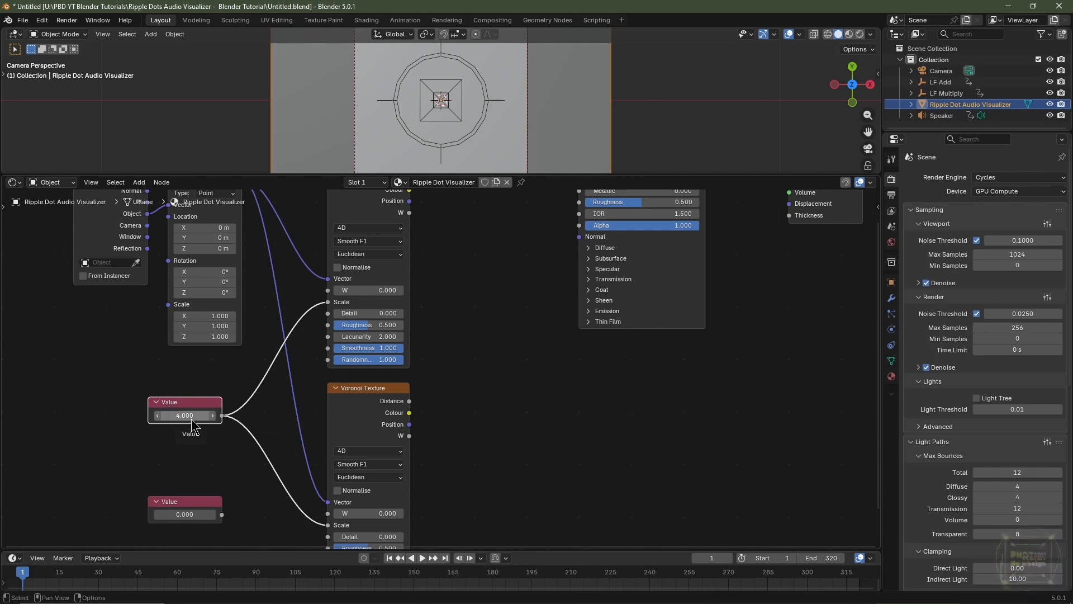
key(f)
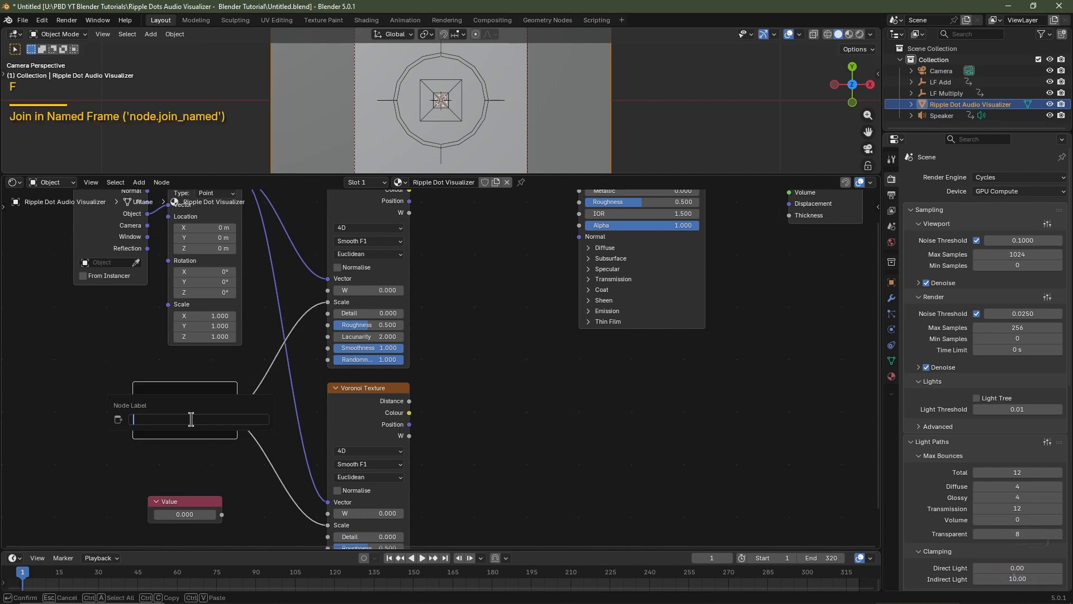
text(Scale)
key(Return)
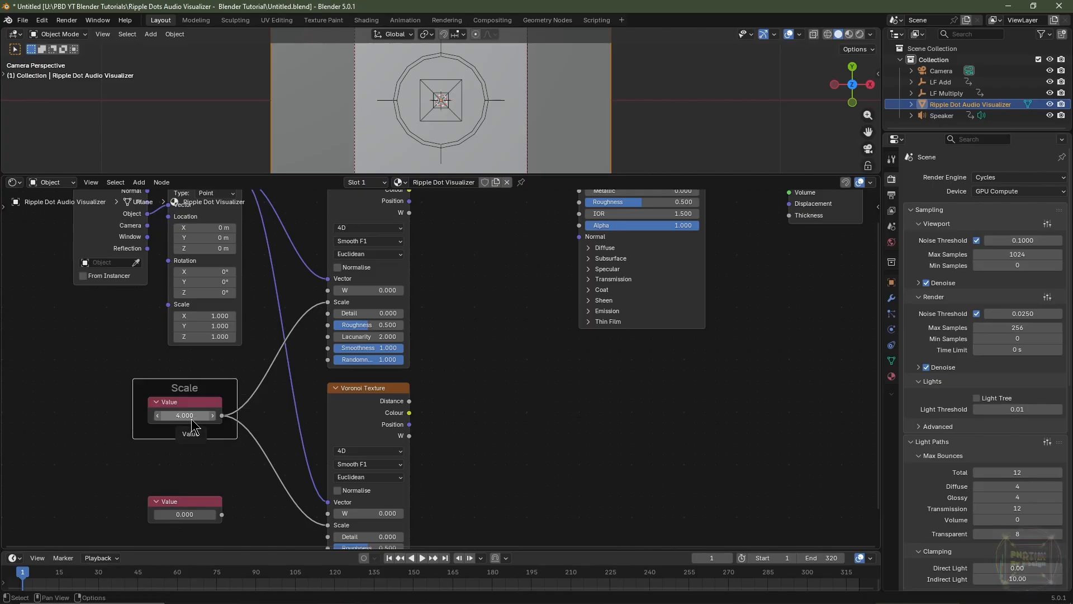
Feed the lower Value node into the Smoothness input of both Voronoi Textures
double_click(187, 503)
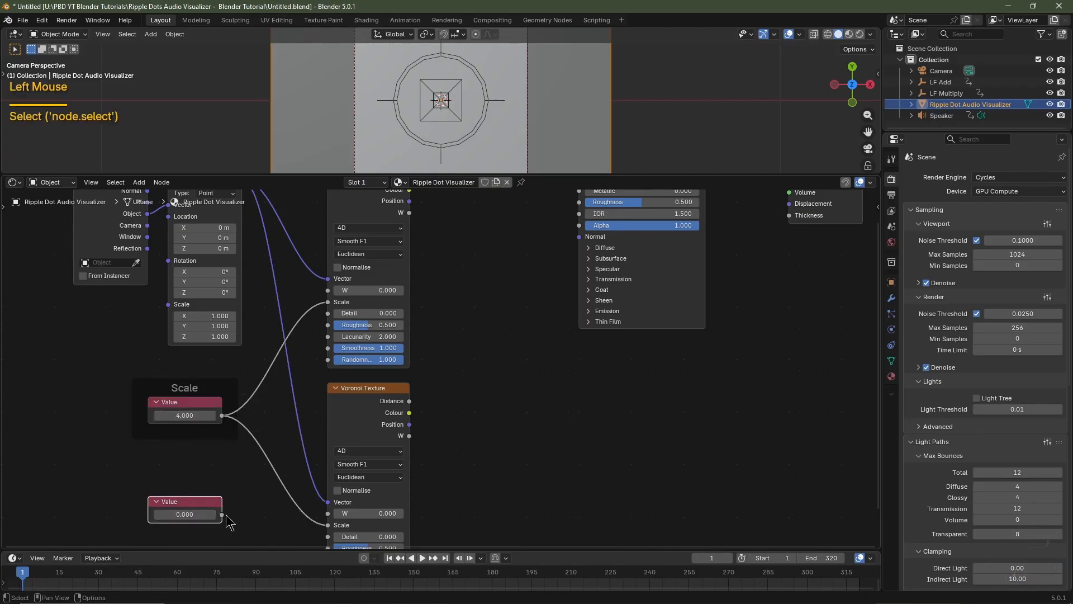
drag(222, 514, 327, 347)
middle_drag(280, 503, 287, 419)
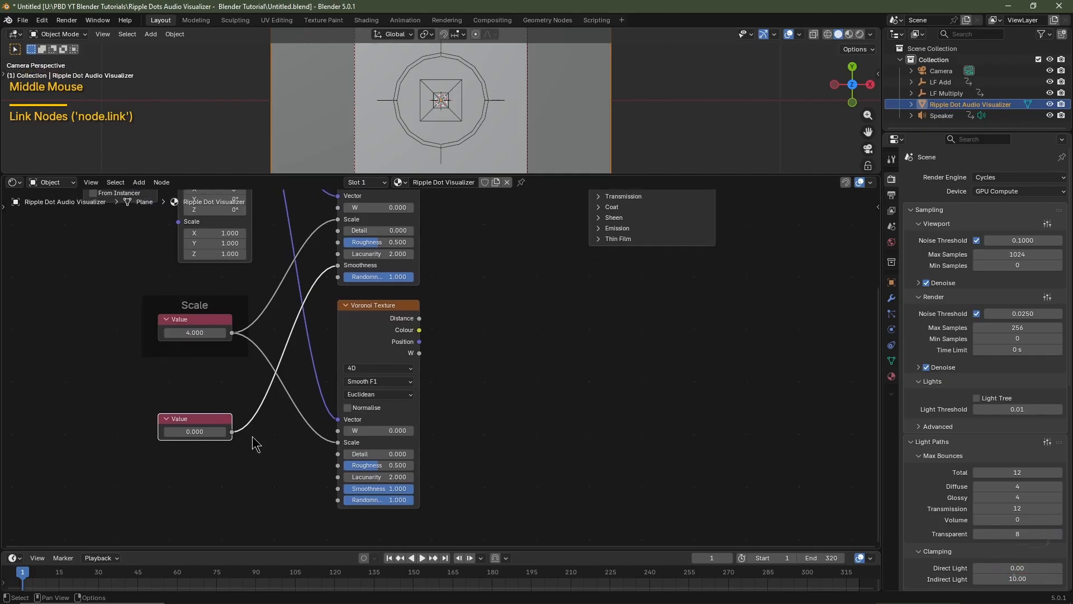
drag(232, 433, 337, 490)
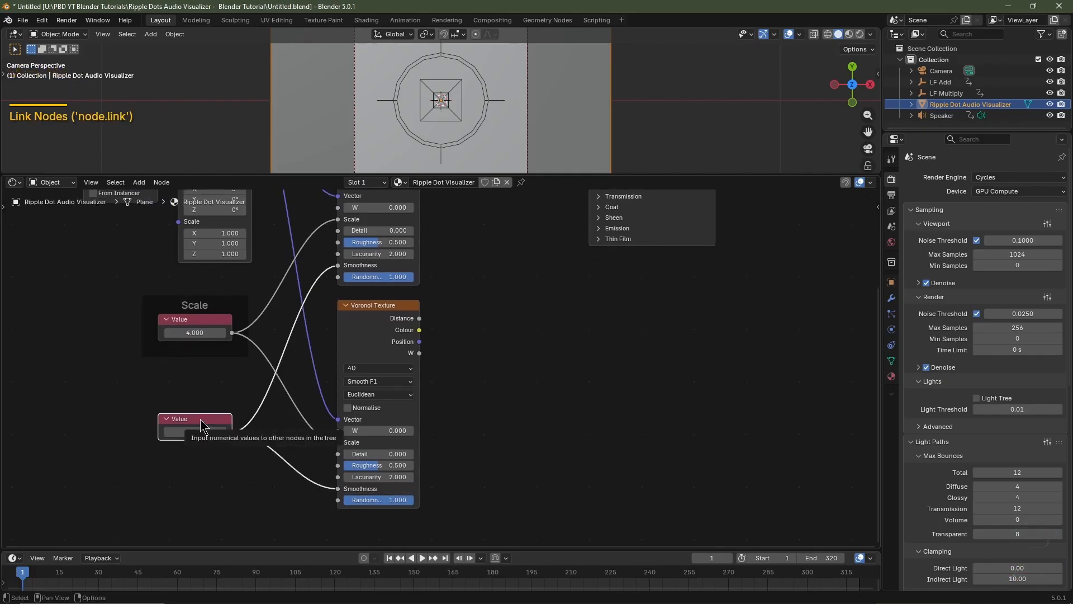
Enclose the lower Value node in a frame labelled "Transform"
key(f)
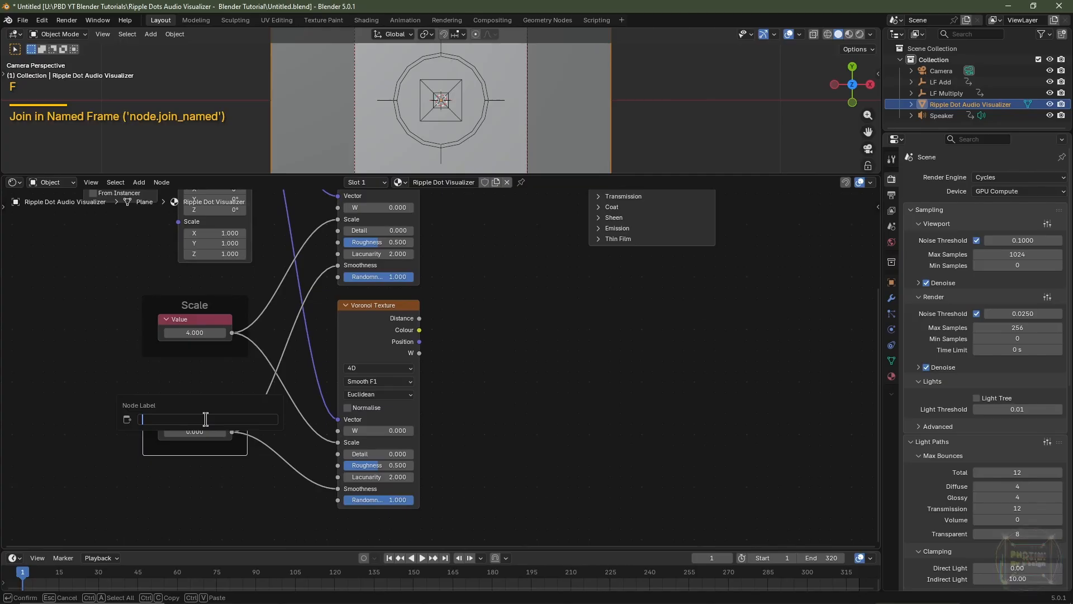
text(Tr)
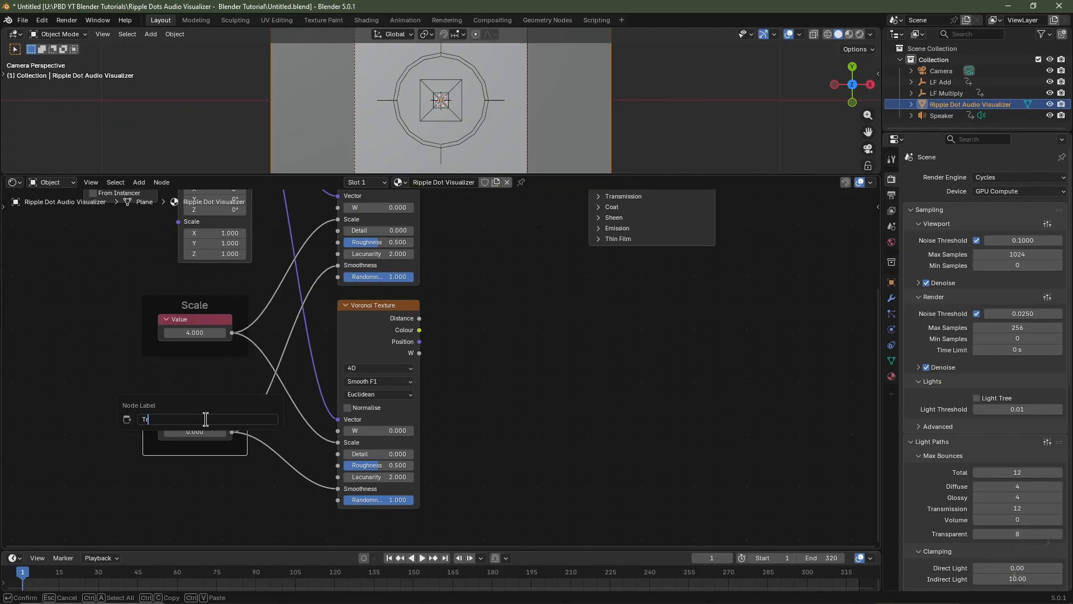
text(ansform)
key(Return)
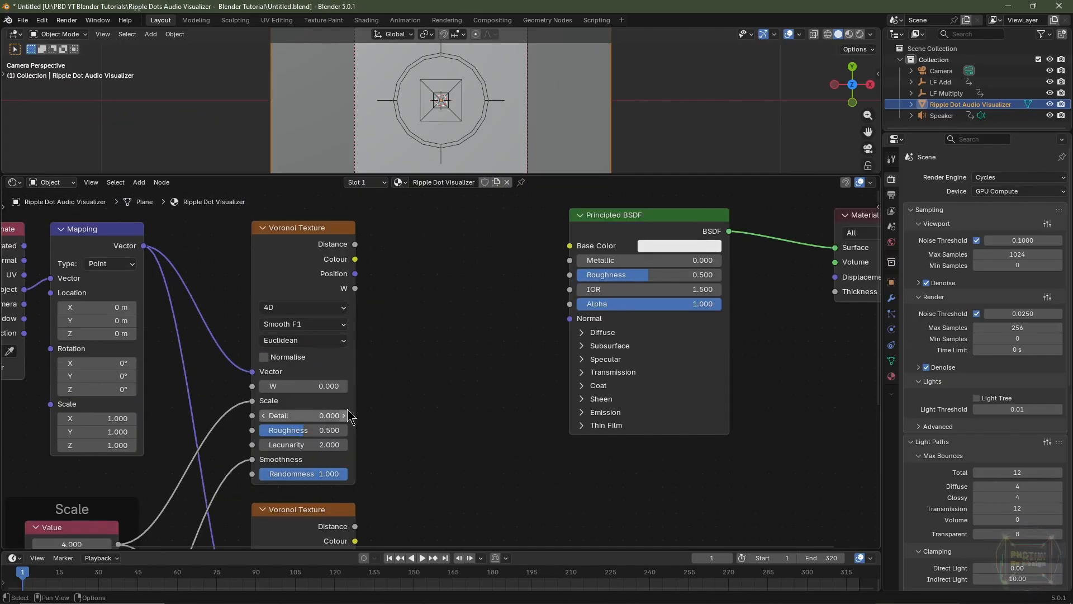
Set Detail to 1 on both Voronoi Textures and Roughness to 0 on the lower one
click(315, 416)
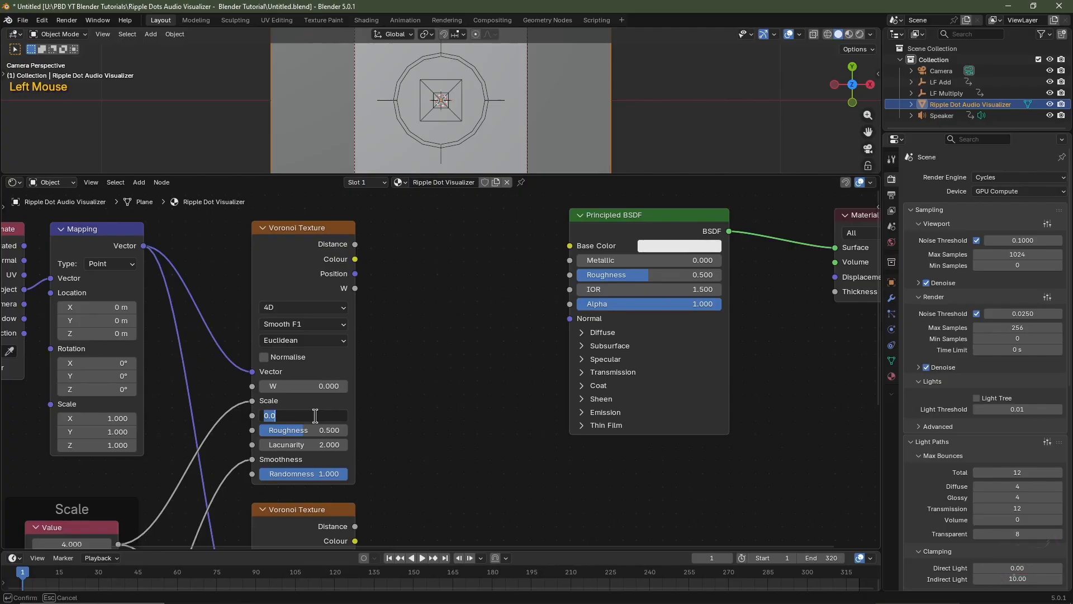
text(1)
key(Return)
middle_drag(429, 501, 454, 242)
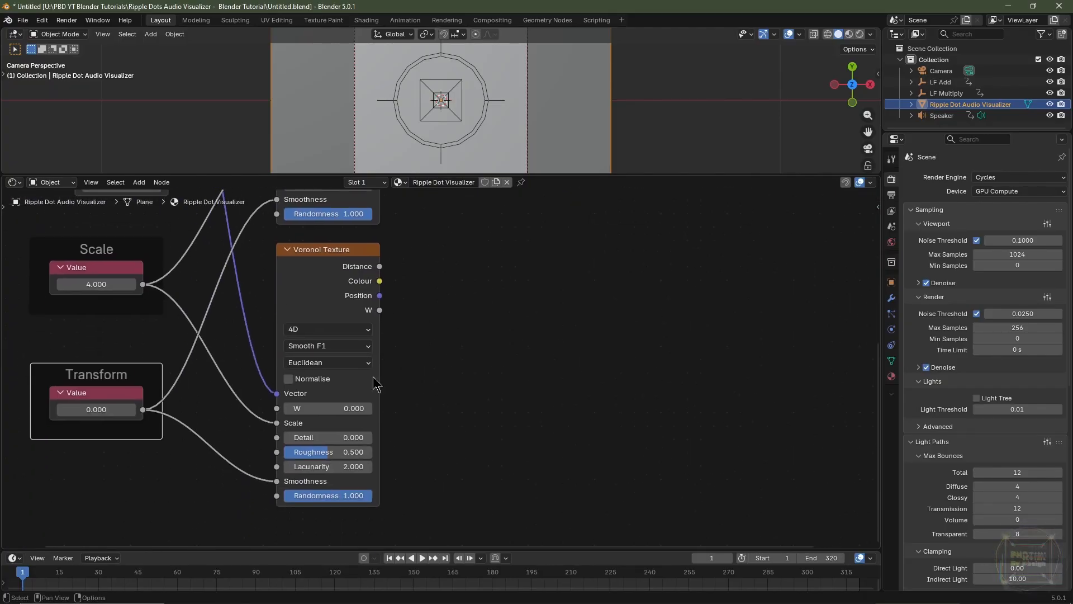
click(338, 437)
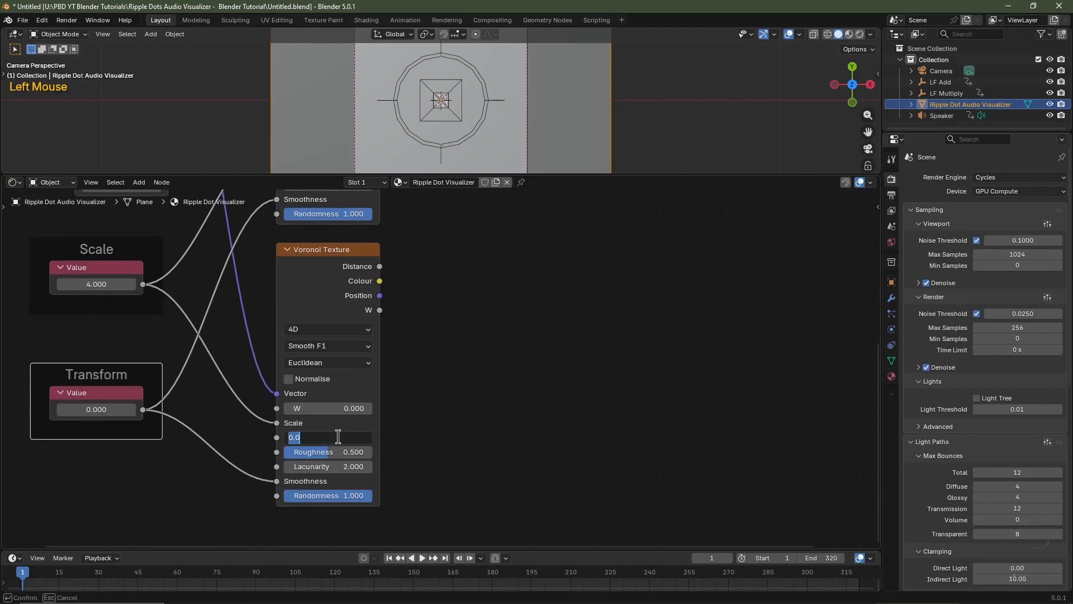
text(1)
key(Tab)
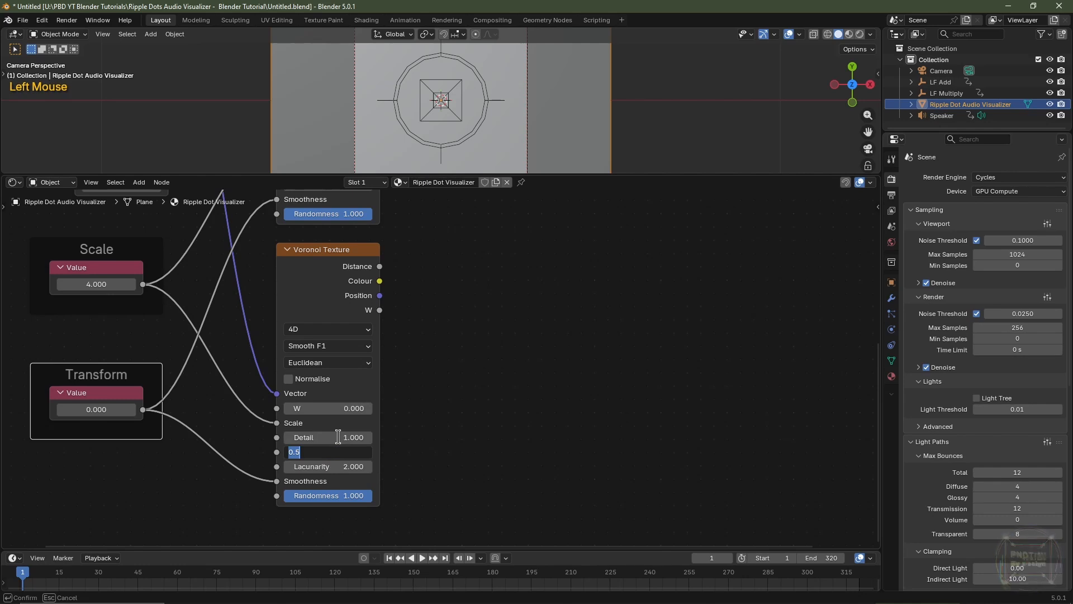
key(Return)
Move the Principled BSDF and Material Output farther from the Voronoi Textures and add a Colour Ramp beside the upper Voronoi Texture
scroll(578, 304, down, 2)
drag(797, 222, 627, 337)
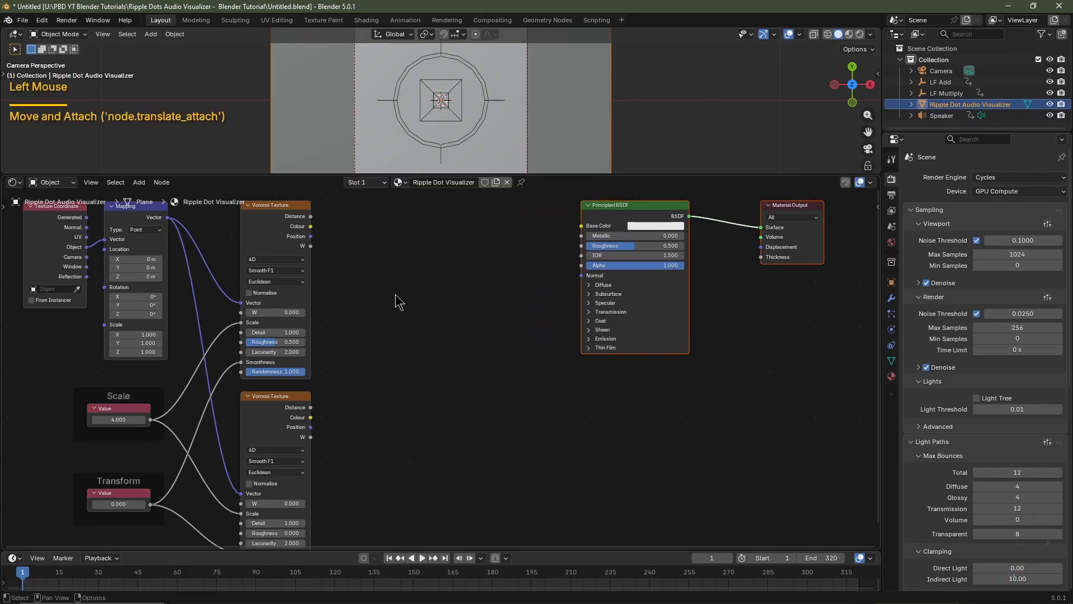
key(shift+a)
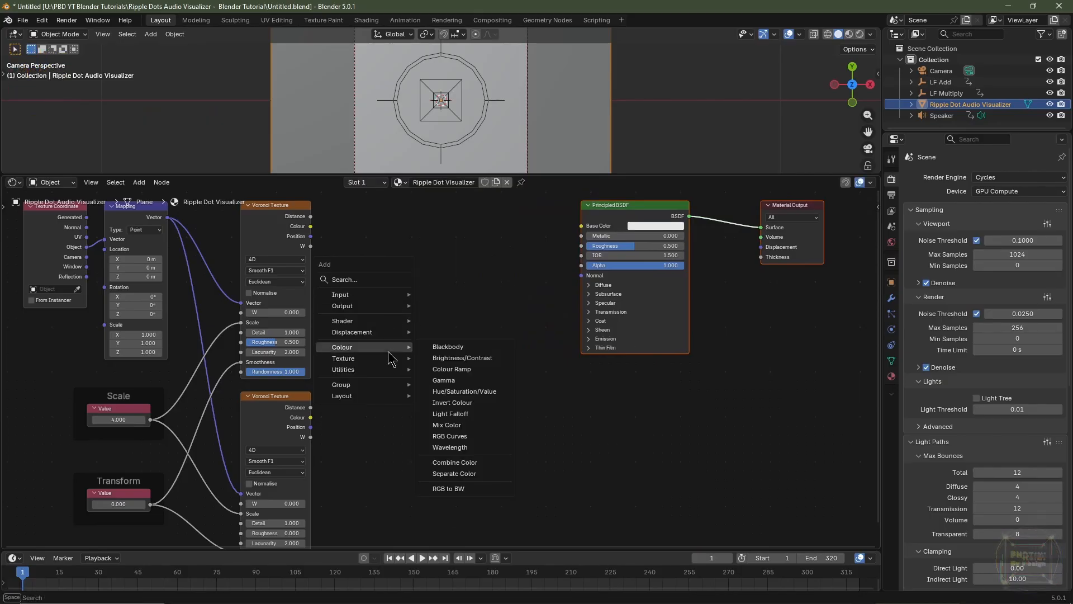
click(452, 369)
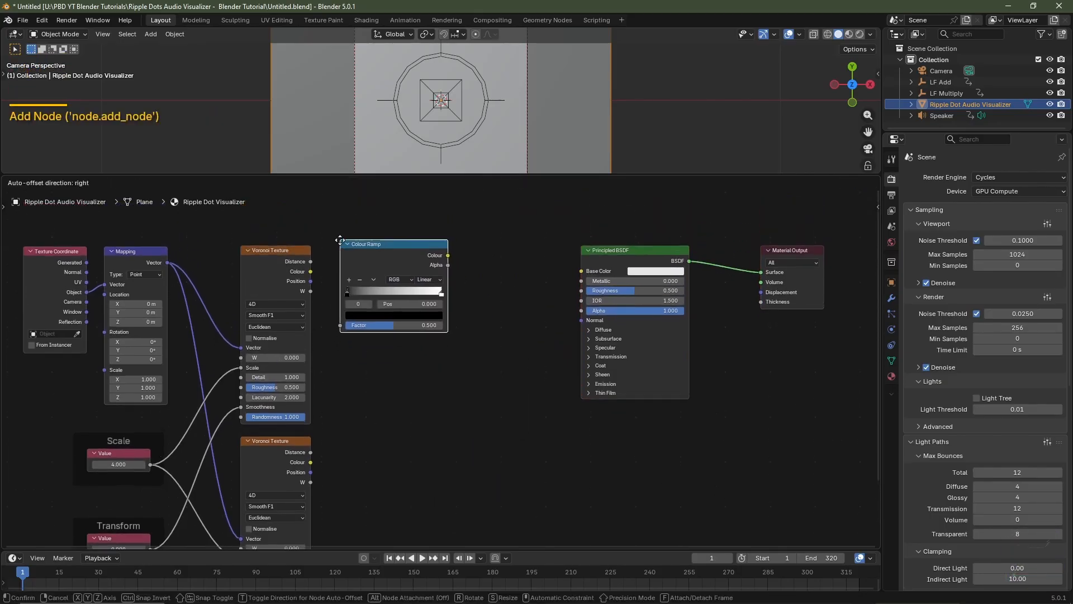
click(340, 240)
Duplicate the Colour Ramp straight down, placing the copy beside the lower Voronoi Texture
scroll(474, 363, down, 4)
key(shift+d)
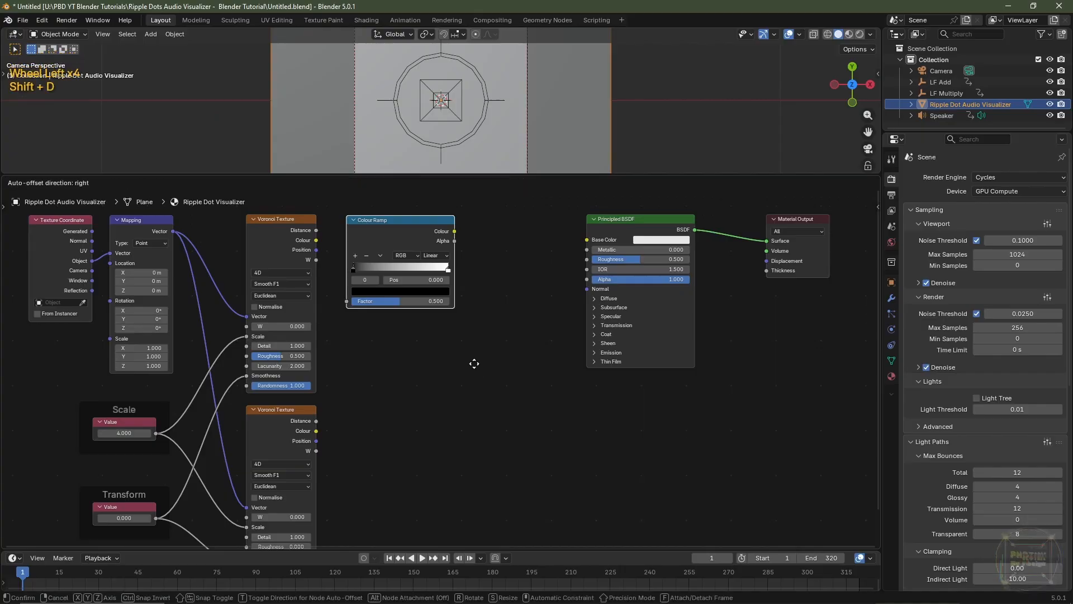
key(y)
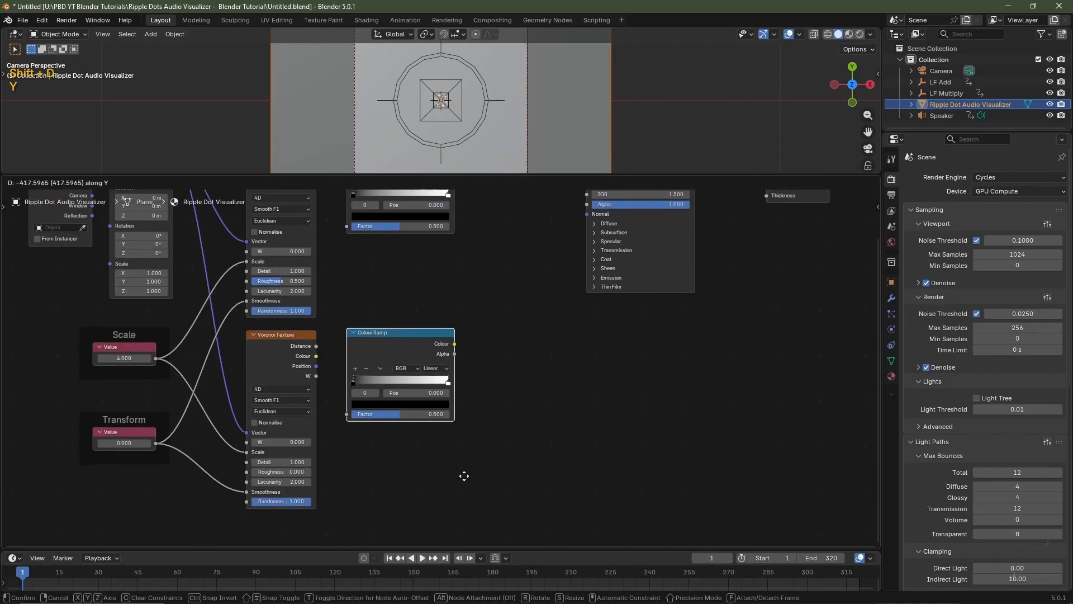
click(464, 476)
Link the upper Voronoi Texture's Distance to the upper Colour Ramp's Factor and set that ramp's interpolation to Ease
middle_drag(508, 324, 463, 439)
scroll(464, 439, left, 7)
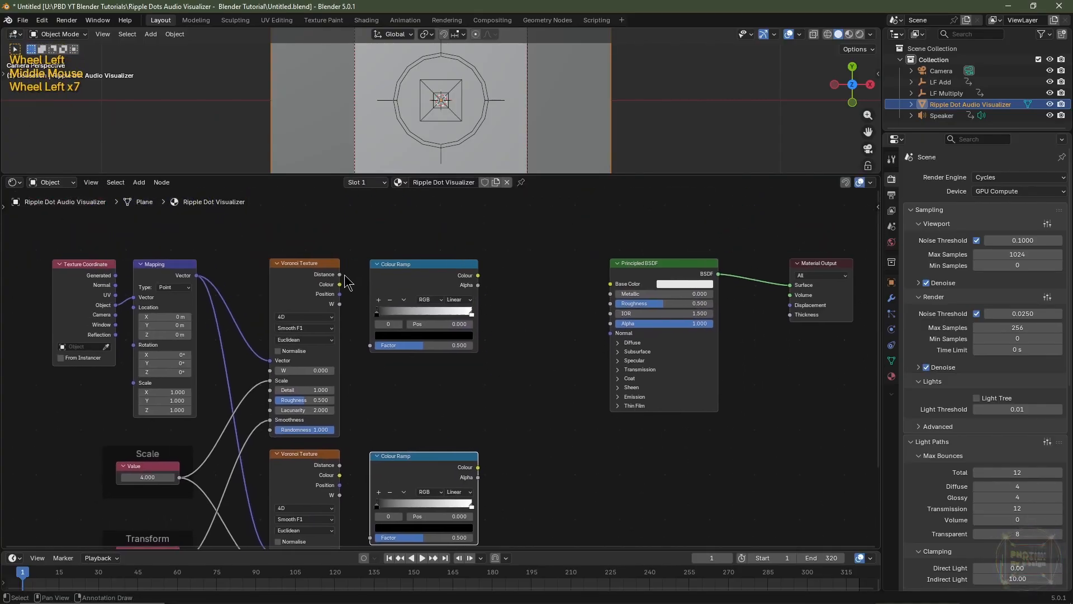
drag(340, 274, 370, 345)
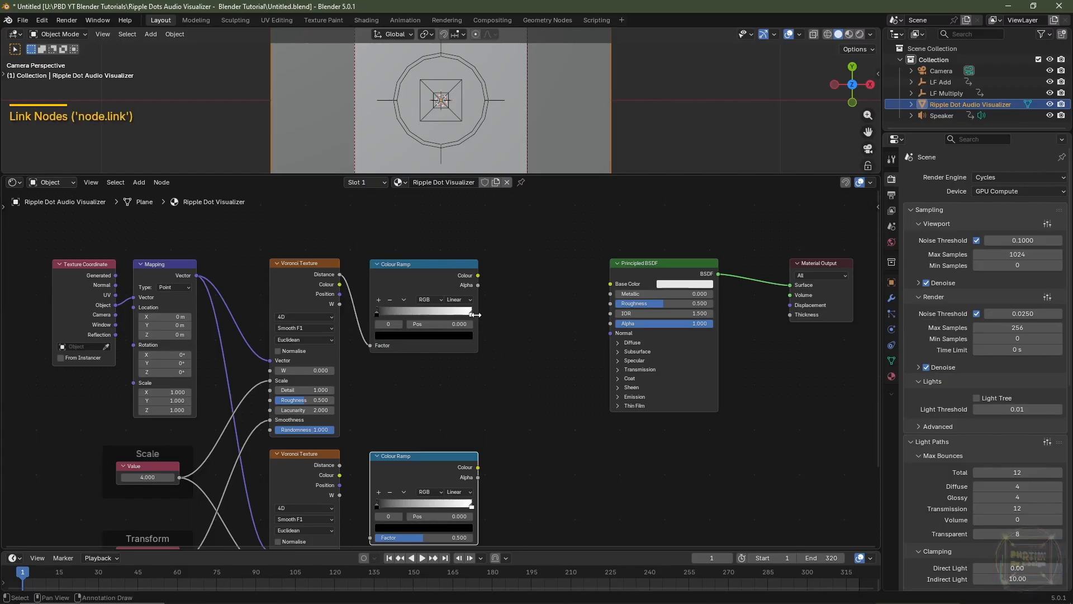
click(458, 299)
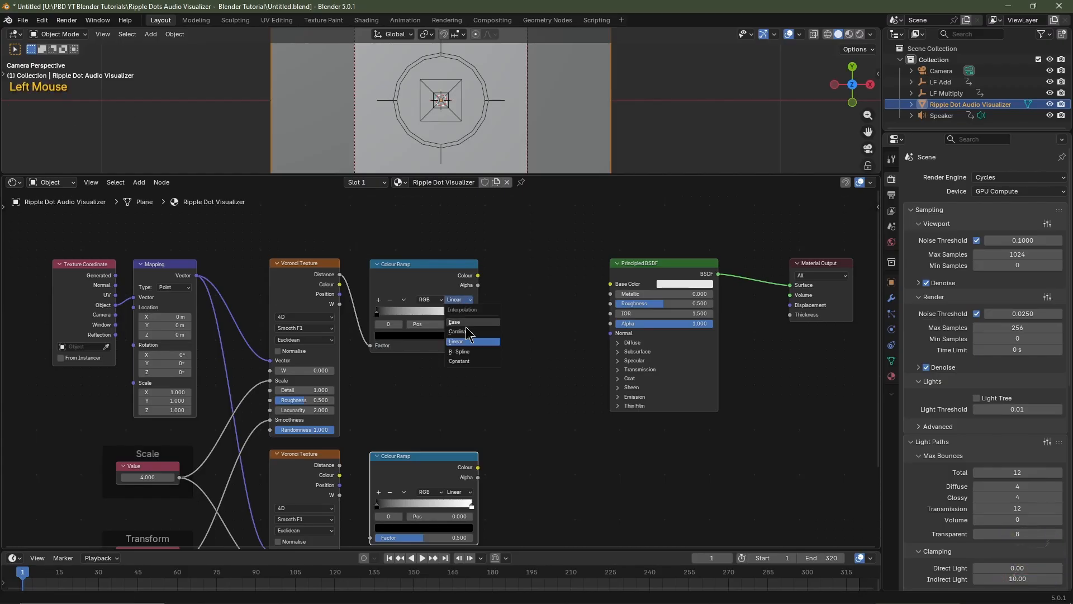
click(463, 322)
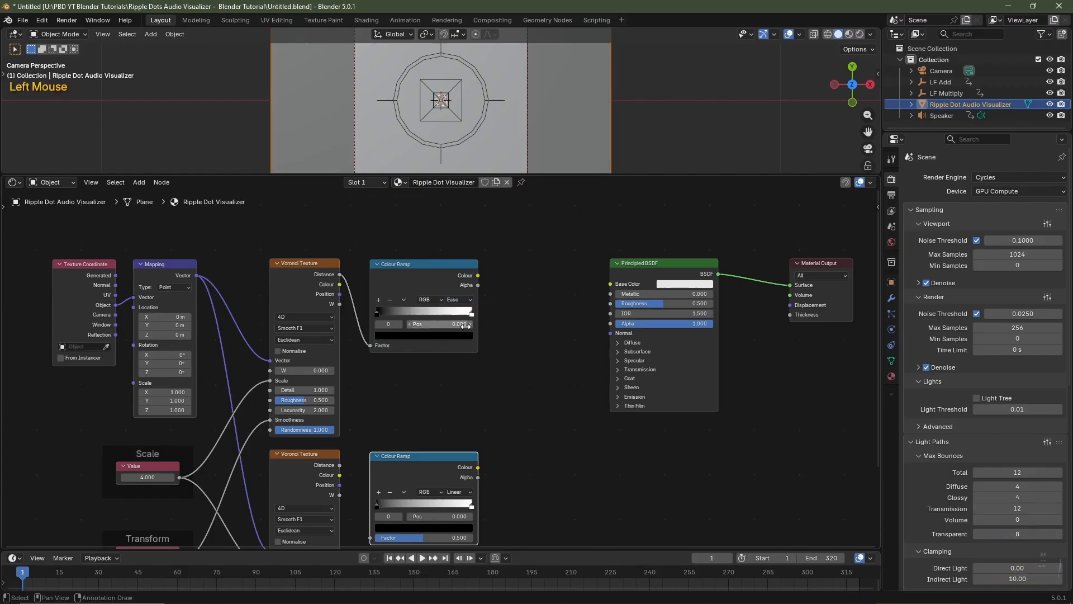
Position the upper Colour Ramp's black stop at 0.05 and its white stop at 0.1
click(379, 319)
click(443, 324)
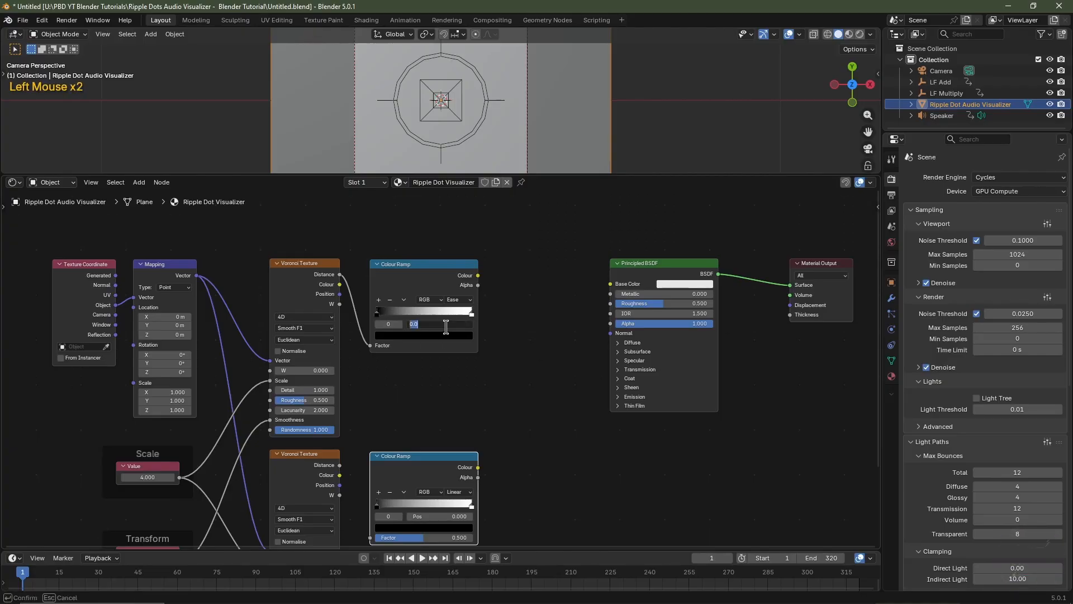
text(.05)
key(Return)
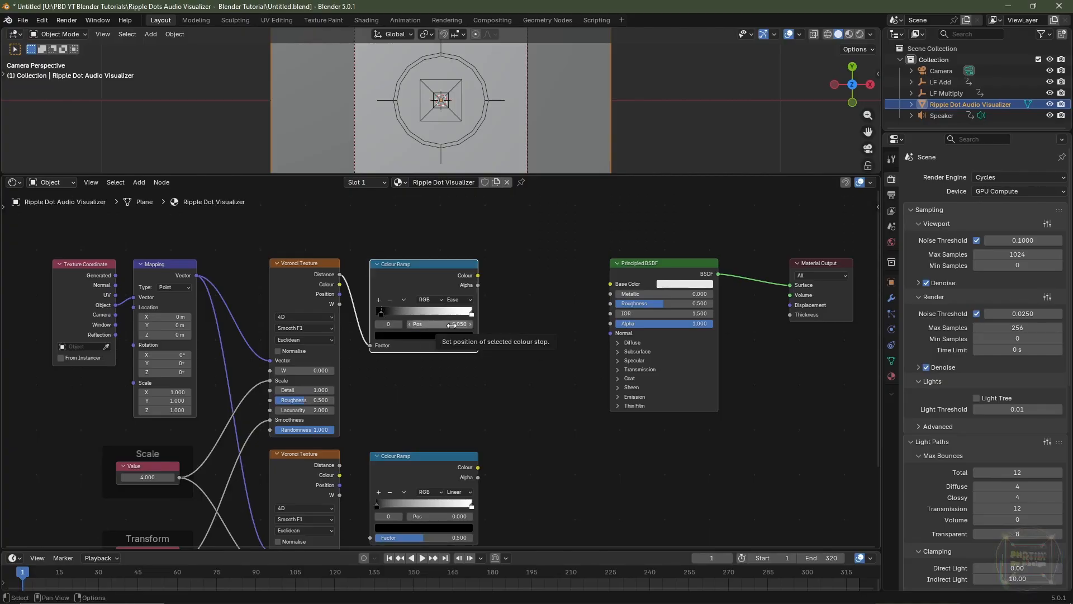
click(471, 316)
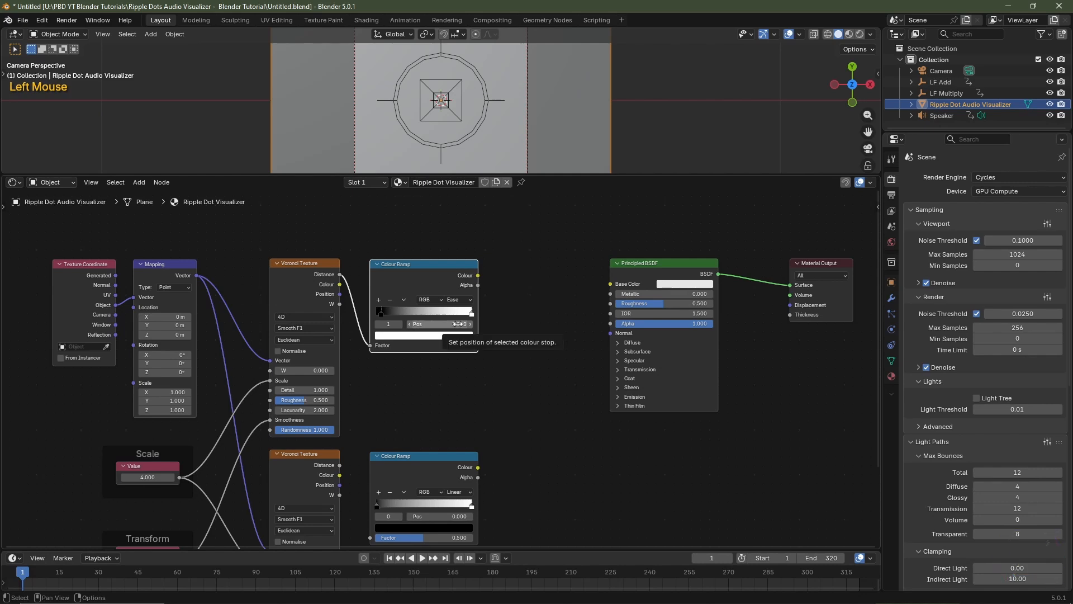
double_click(460, 324)
text(.1)
key(Return)
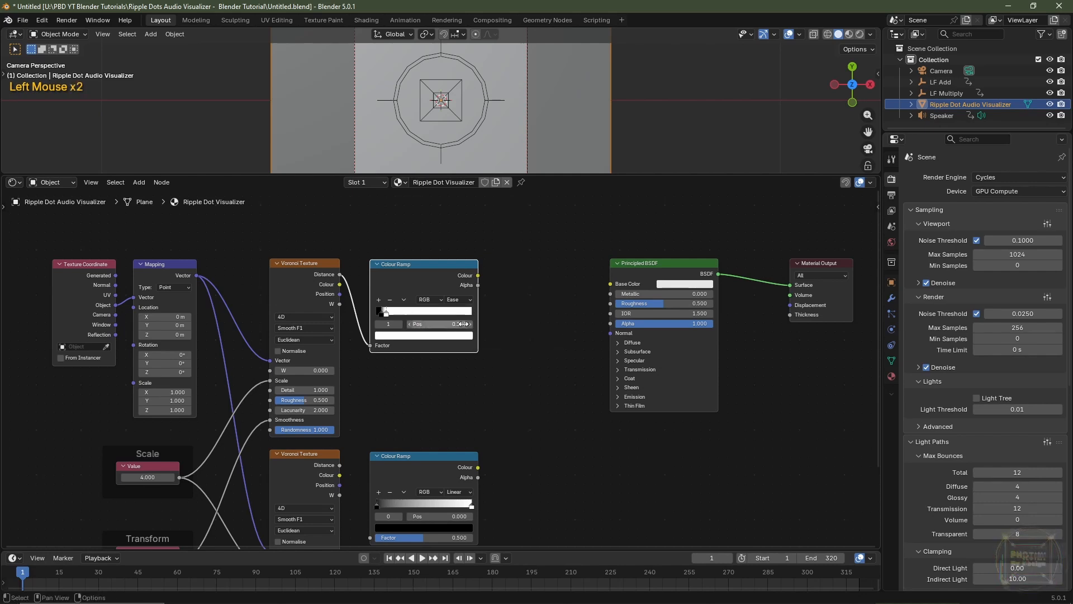
Add three stops to the lower Colour Ramp, at positions 0.5, 0.25 and 0.75
middle_drag(511, 471, 506, 345)
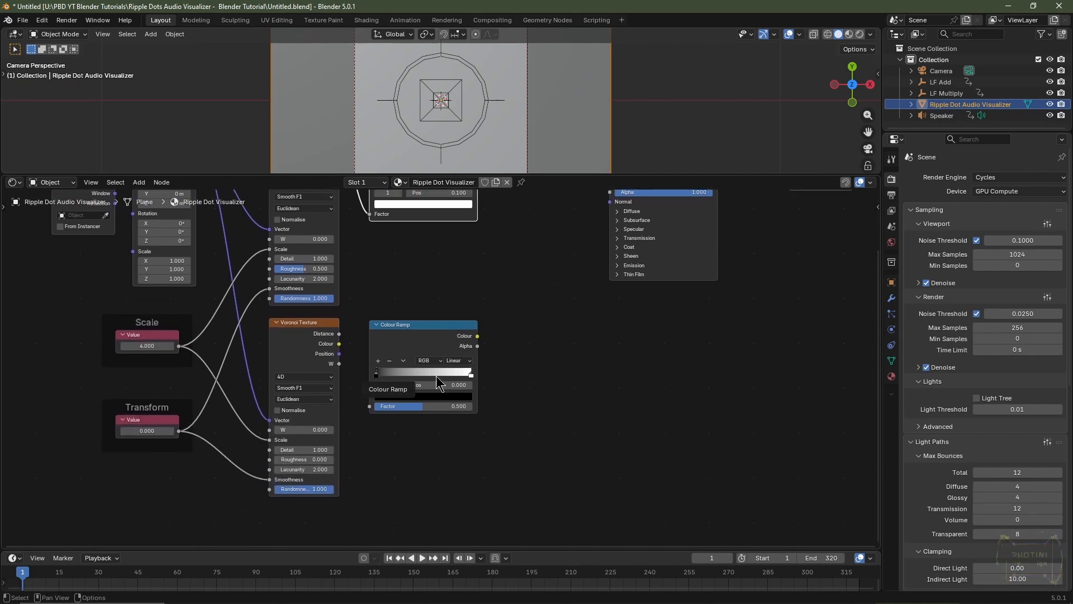
click(470, 376)
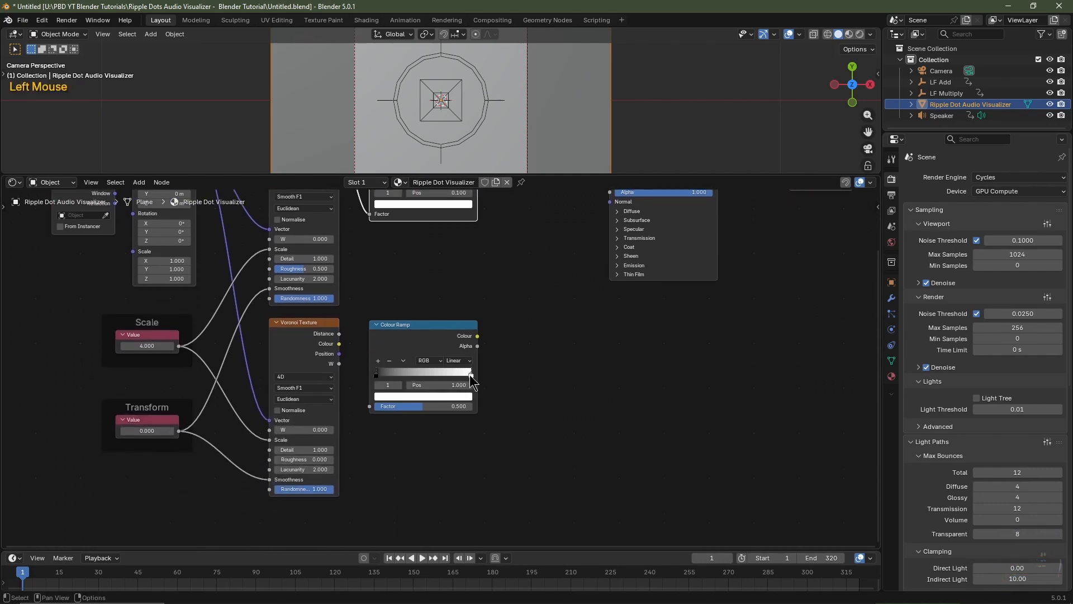
click(379, 361)
click(379, 361)
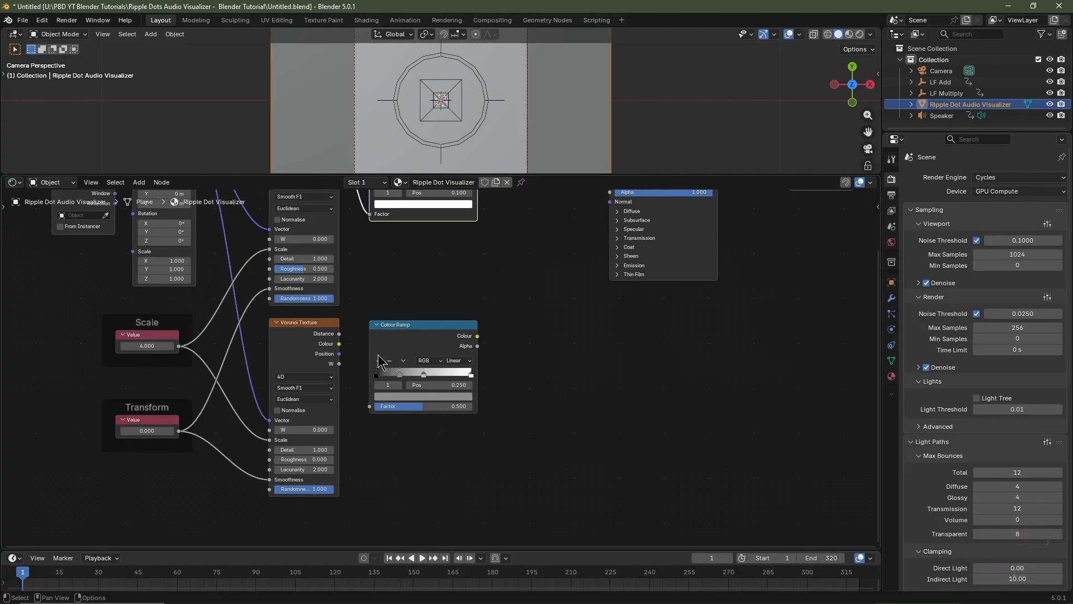
click(471, 375)
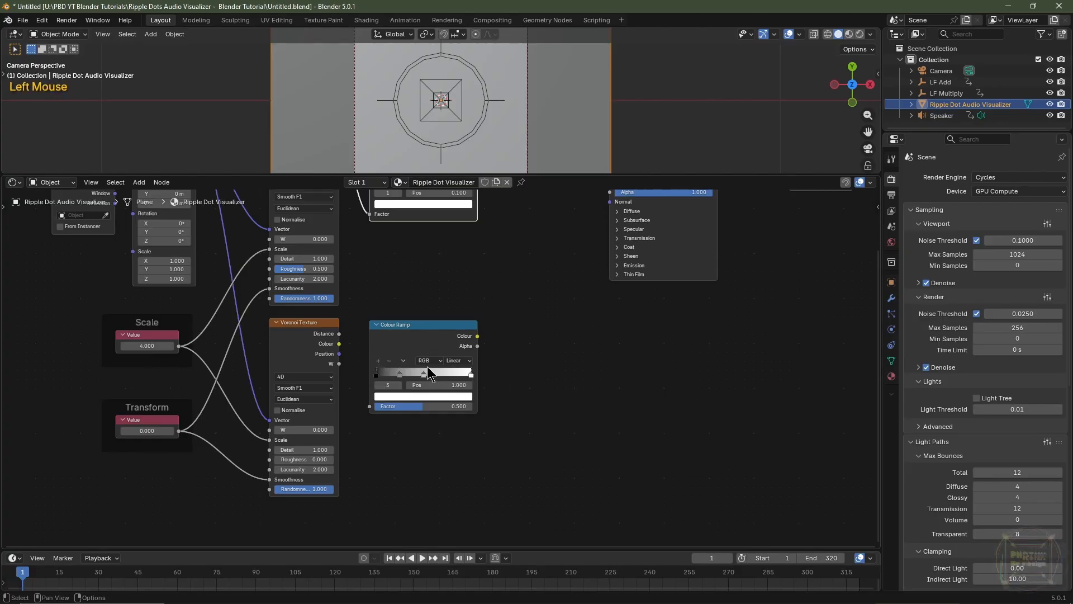
click(378, 361)
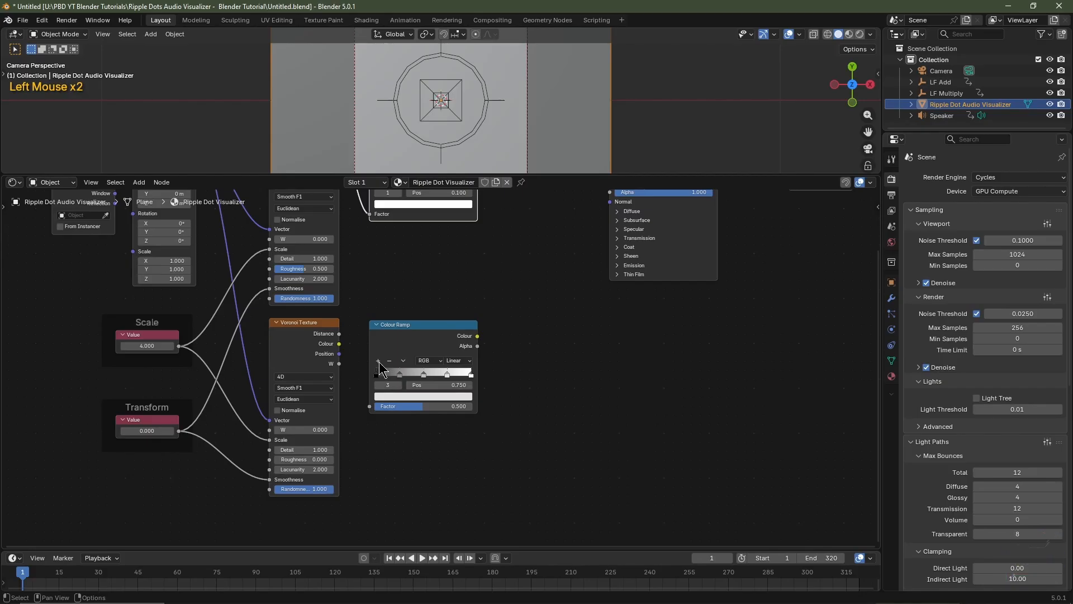
Position the lower Colour Ramp's first black stop at 0.01 and open its colour
click(376, 374)
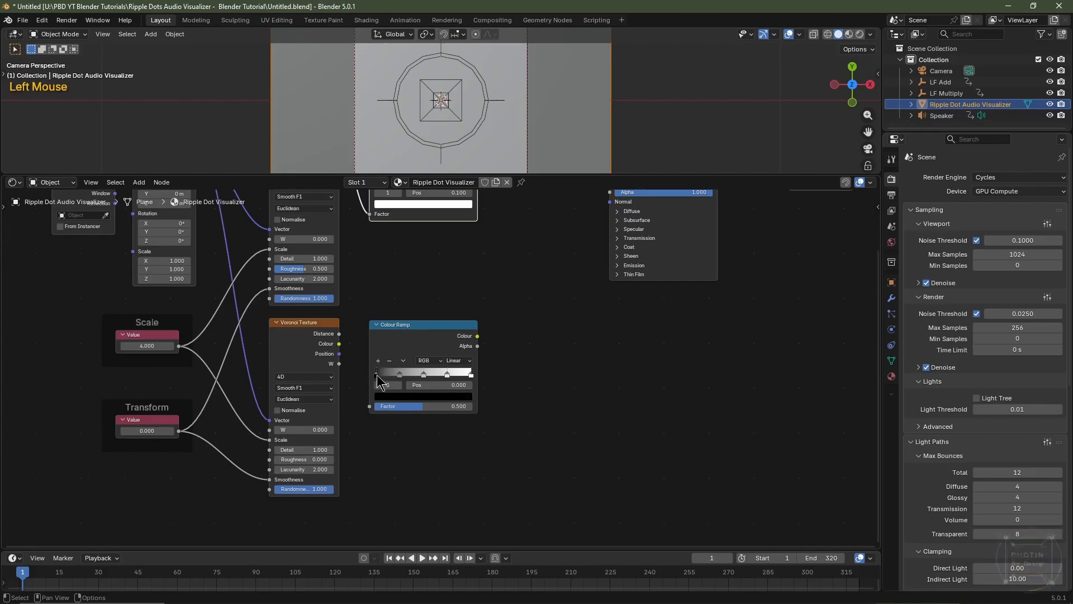
double_click(453, 385)
text(.0)
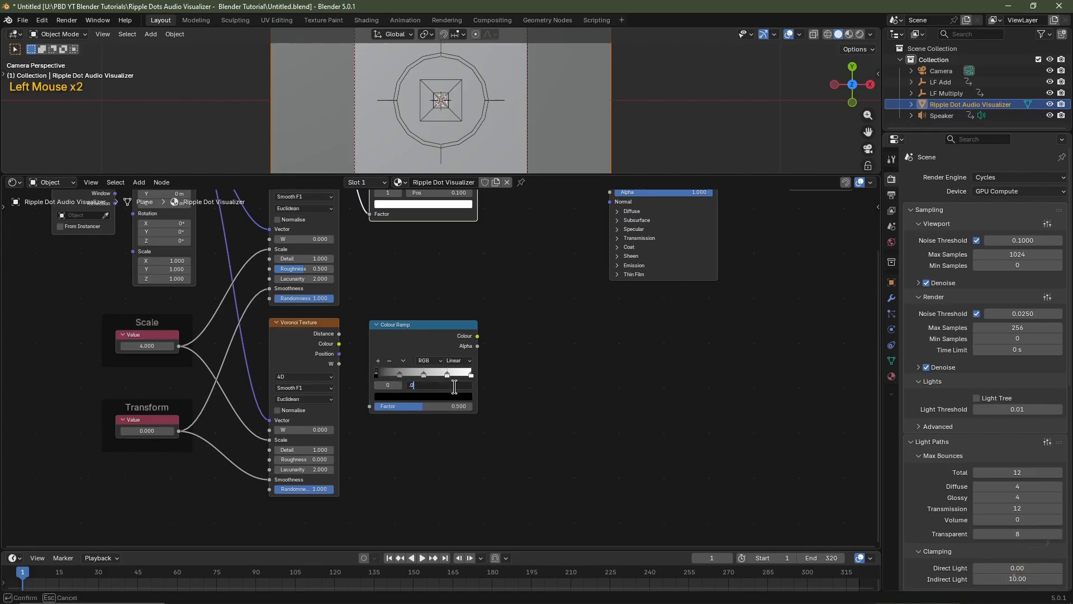
text(0)
key(Return)
click(442, 396)
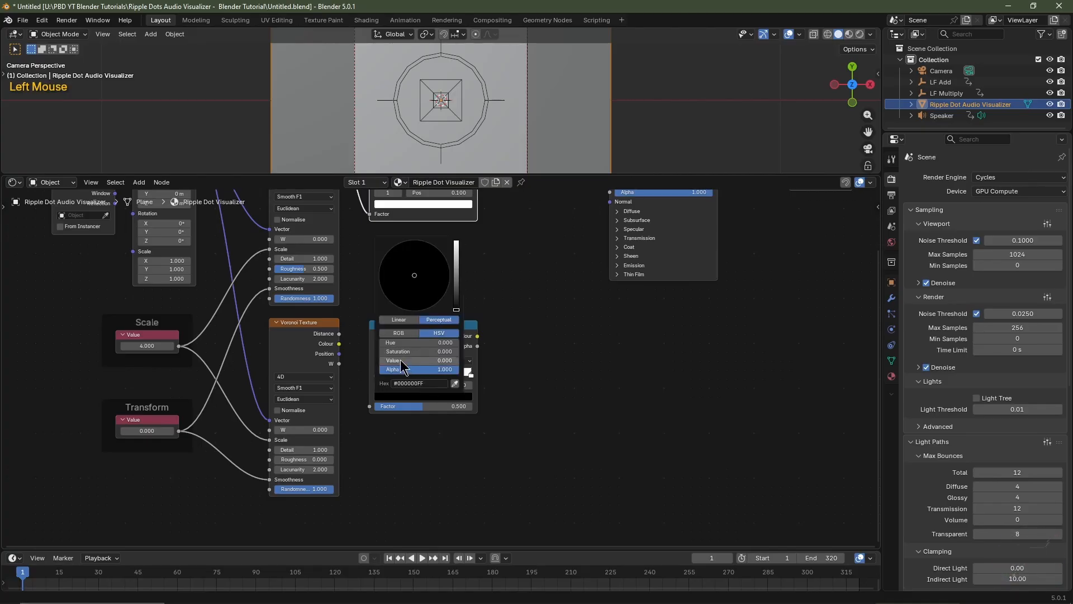
scroll(488, 481, up, 3)
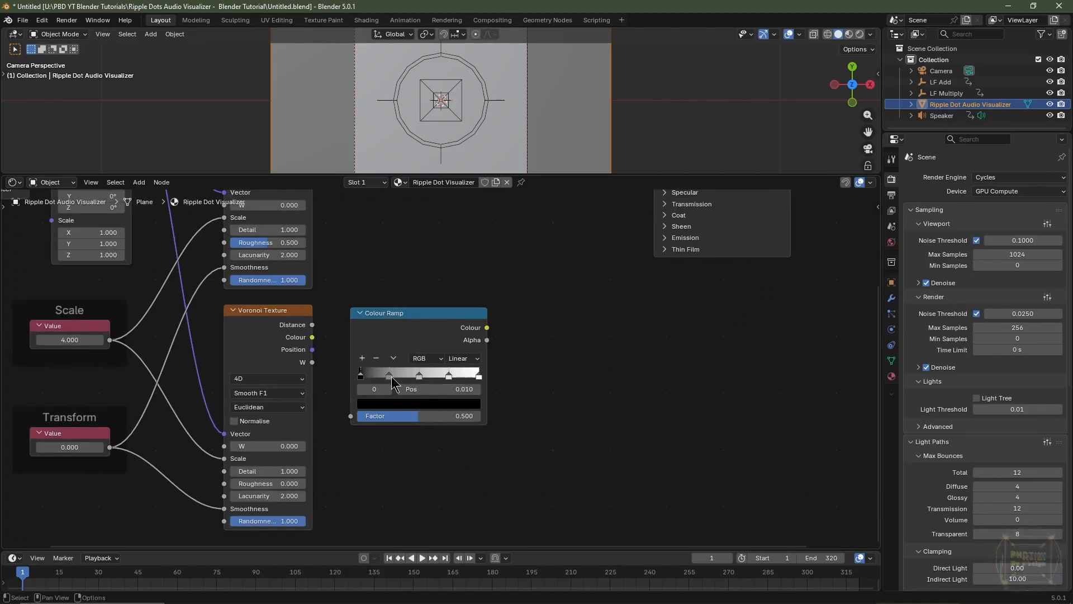
Colour the lower Colour Ramp's stops at 0.25 and 0.75 black and those at 0.5 and 1.0 white
click(391, 376)
click(414, 406)
drag(454, 359, 402, 359)
click(415, 376)
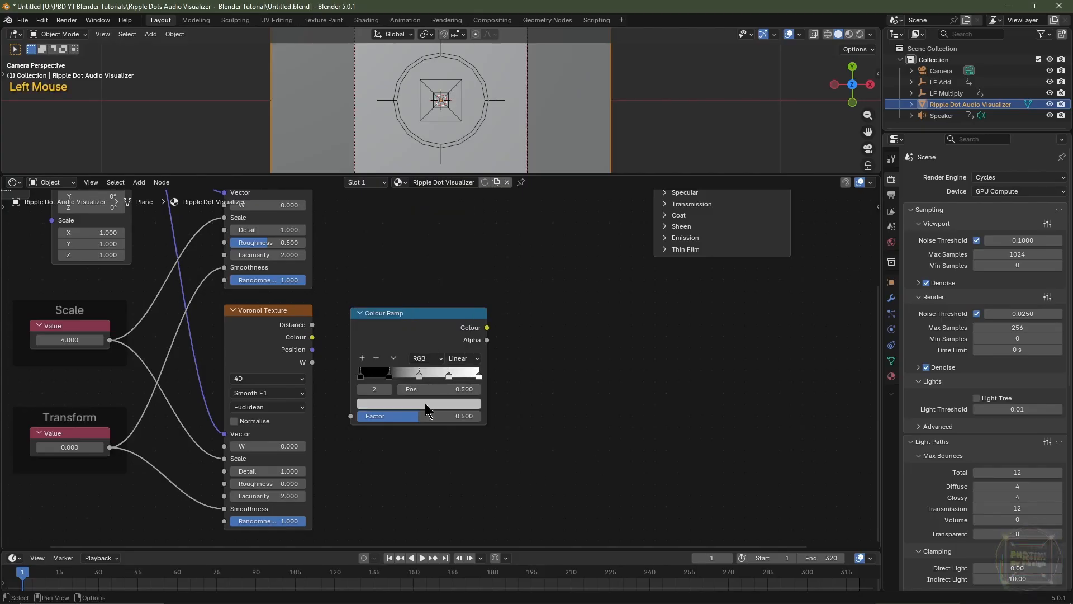
click(425, 403)
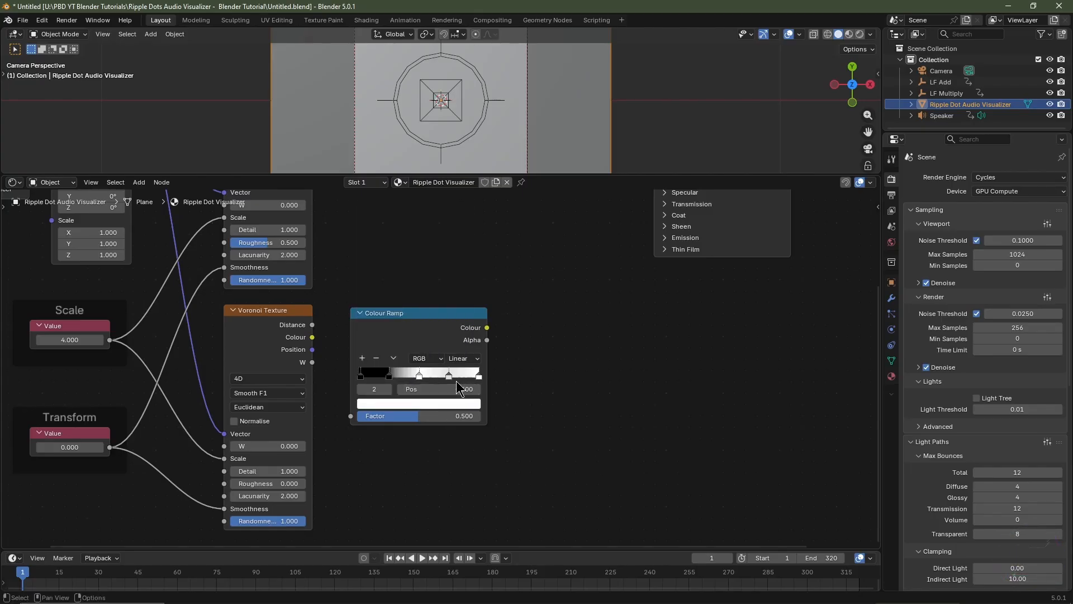
click(449, 376)
click(448, 403)
drag(449, 359, 377, 359)
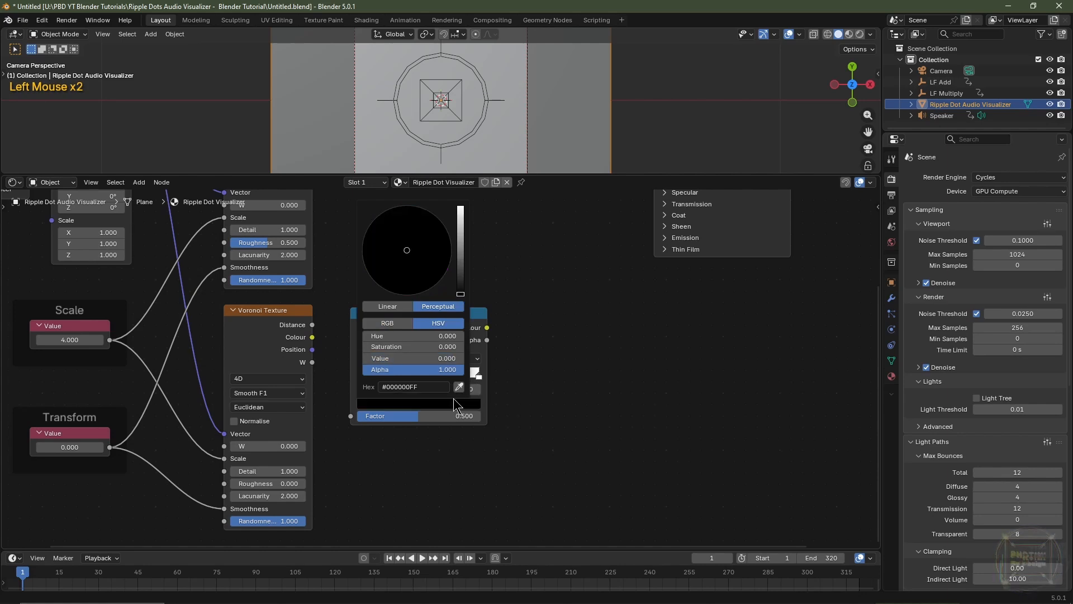
click(480, 376)
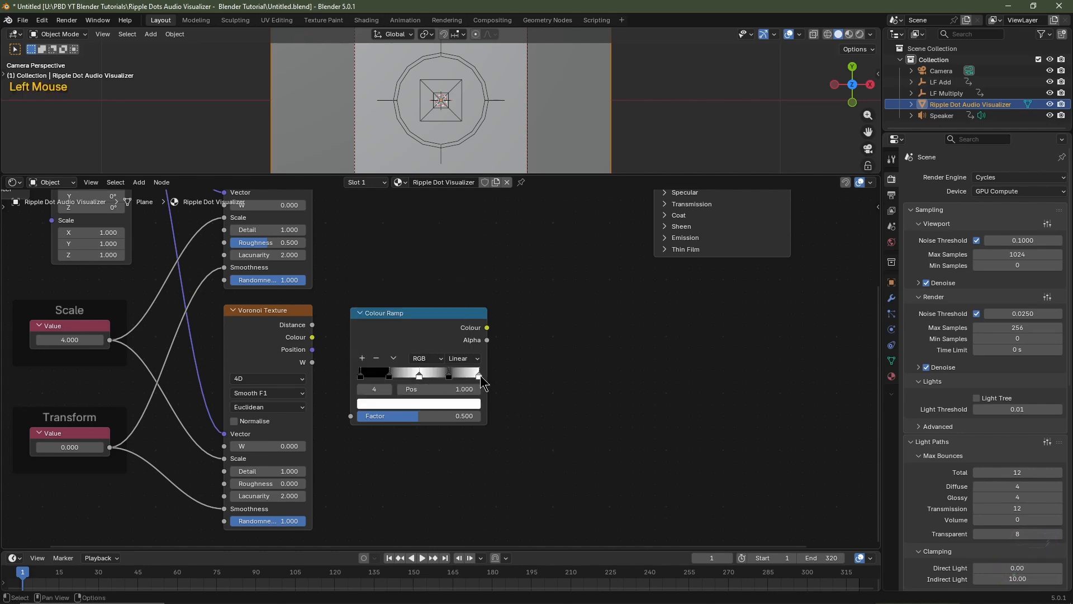
click(472, 403)
Set the lower Colour Ramp's interpolation to Ease and link the lower Voronoi Texture's Distance to its Factor
click(464, 358)
click(468, 389)
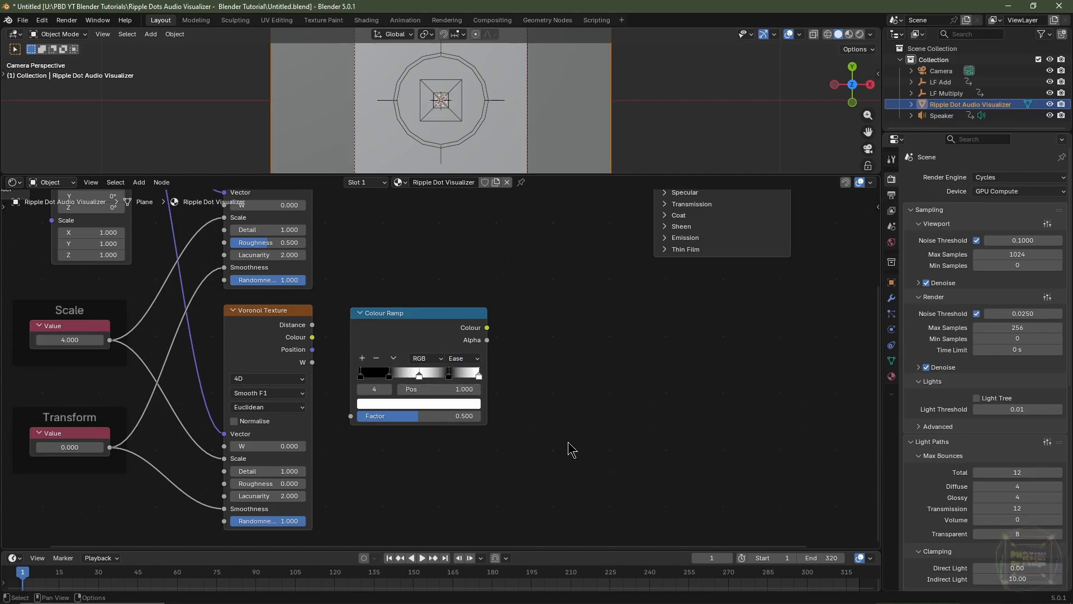
drag(312, 324, 349, 417)
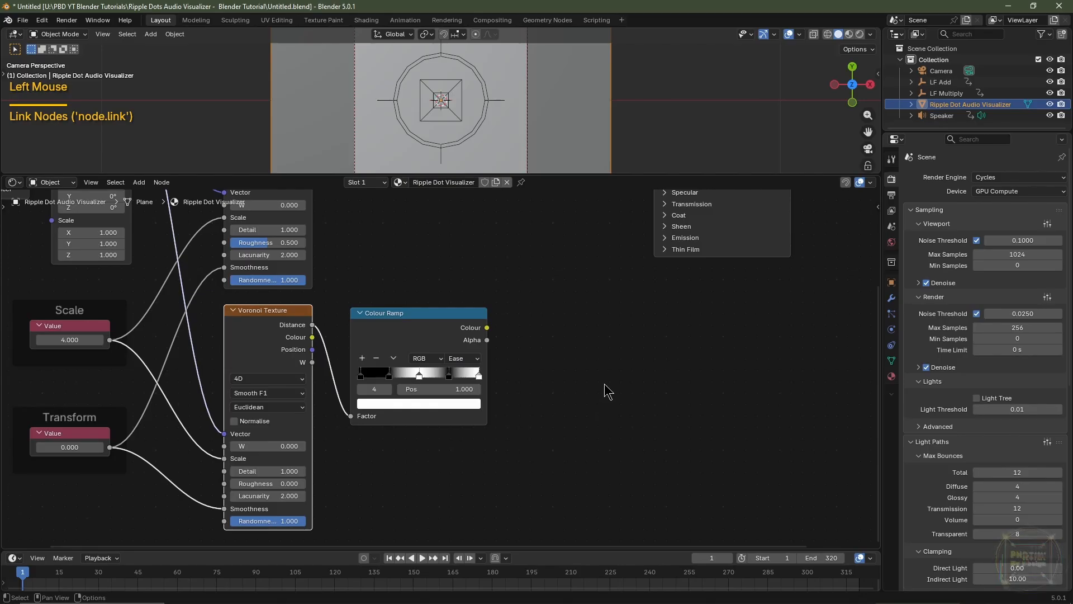
Switch the camera viewport to Material Preview shading
scroll(608, 391, down, 3)
click(608, 269)
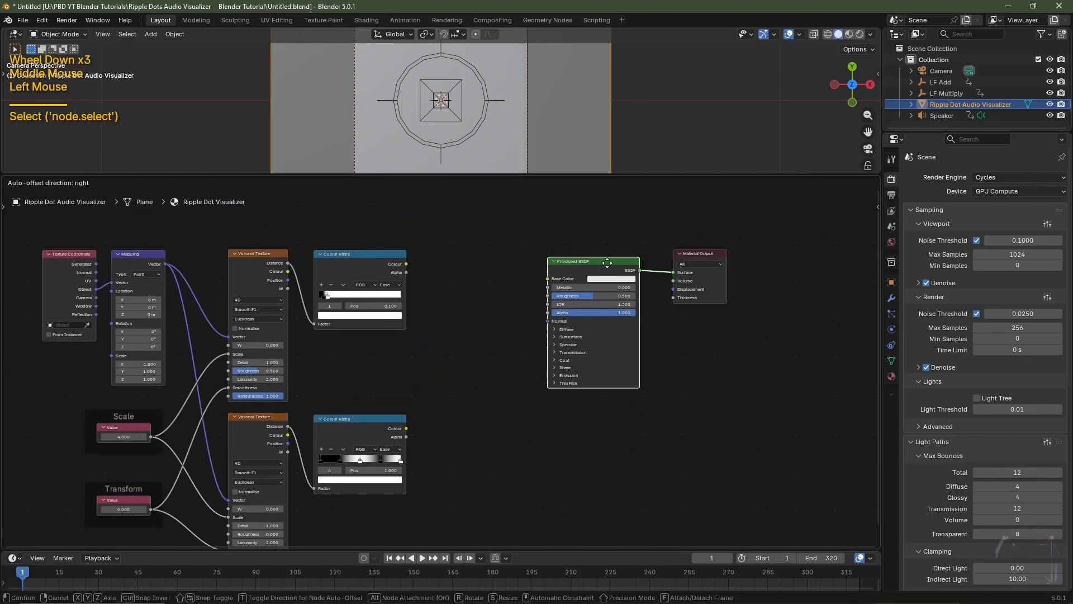
click(852, 36)
Add a Mix Color node between the two Colour Ramps and the Principled BSDF
key(shift+a)
mouse_move(468, 352)
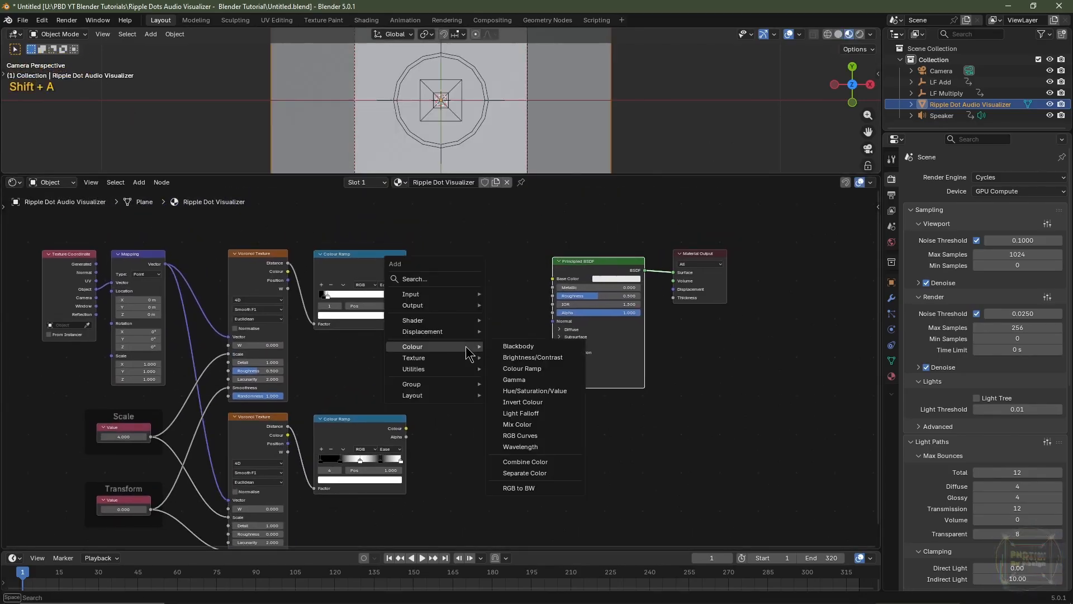
click(517, 424)
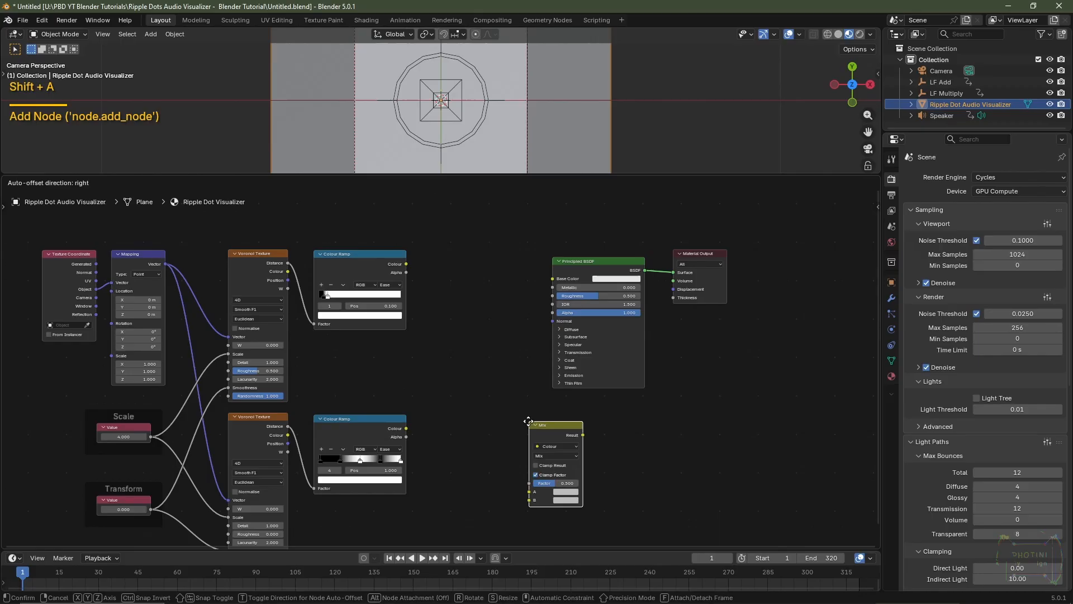
click(455, 286)
Link the upper Colour Ramp's Colour to the Mix node's Factor and the lower ramp's Colour to its B input
scroll(438, 358, up, 2)
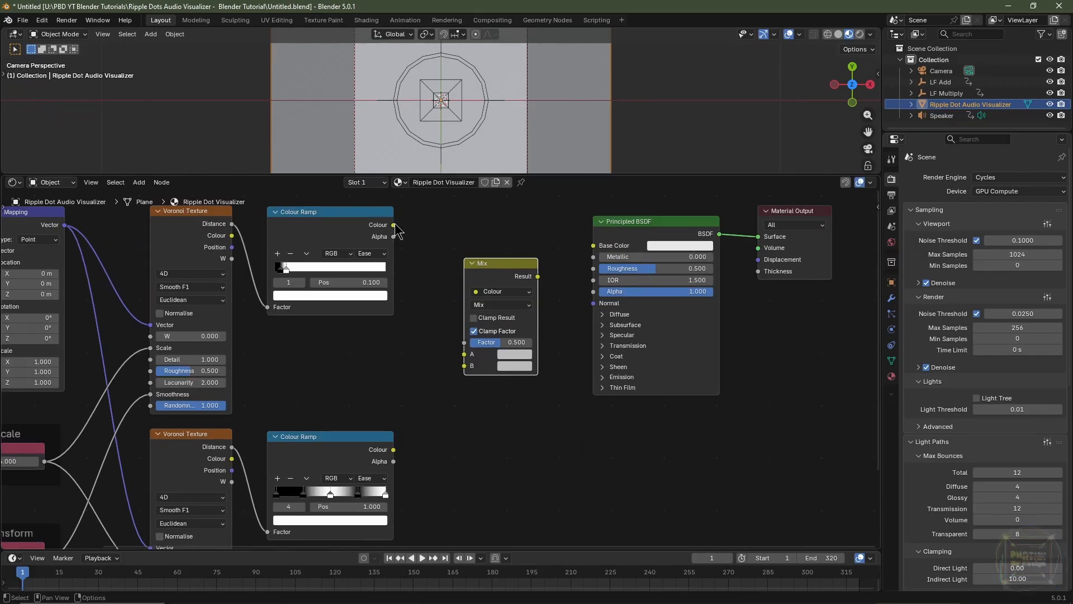
drag(394, 225, 464, 343)
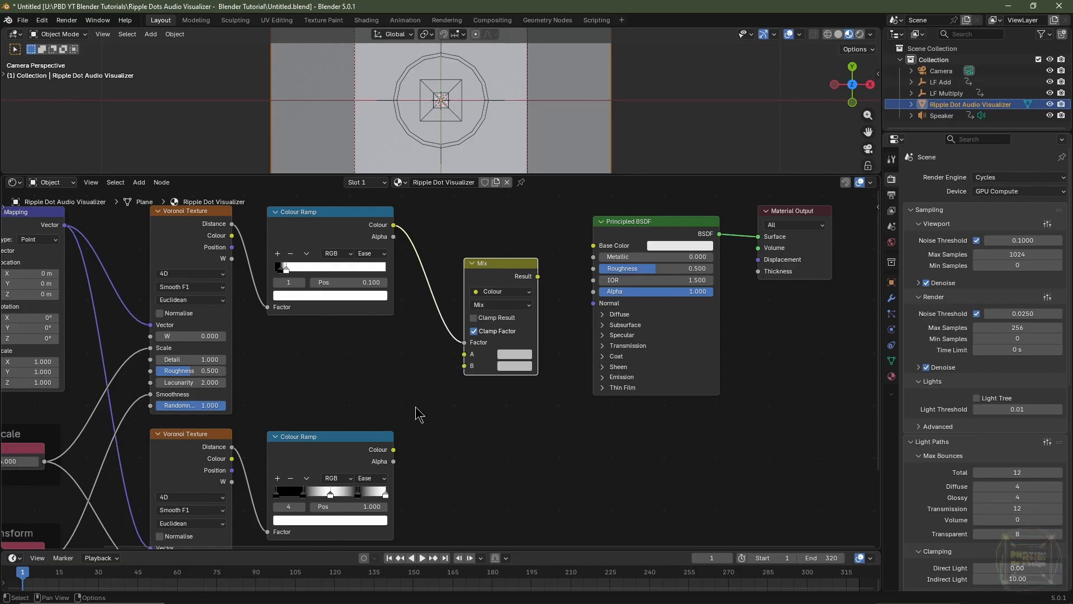
drag(393, 449, 466, 367)
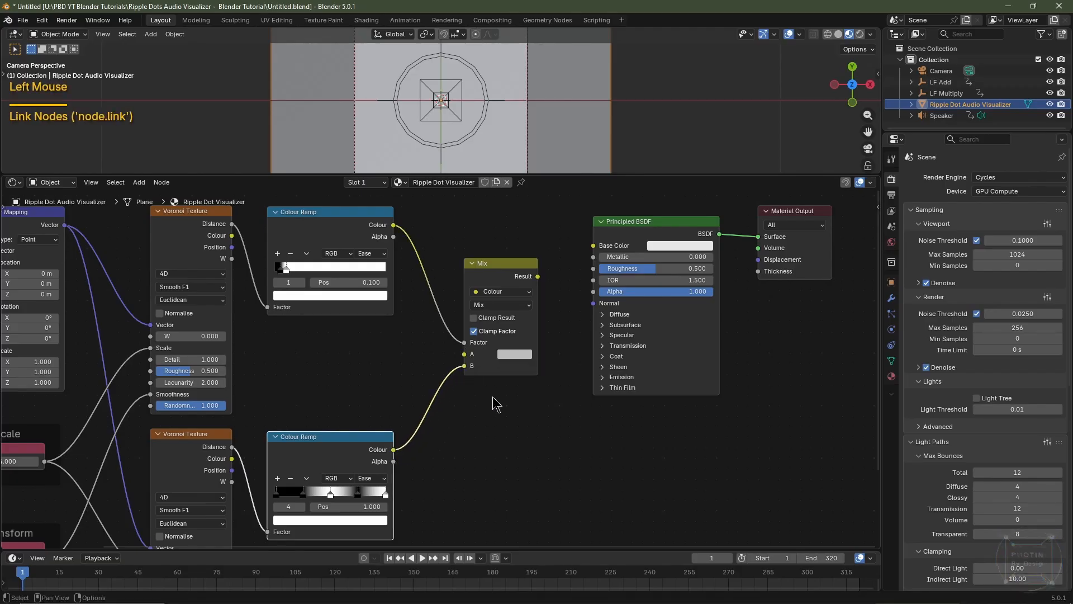
Set the Mix node's A colour to white, shift the node closer to the ramps and link its Result to Base Color
click(513, 357)
drag(527, 309, 575, 309)
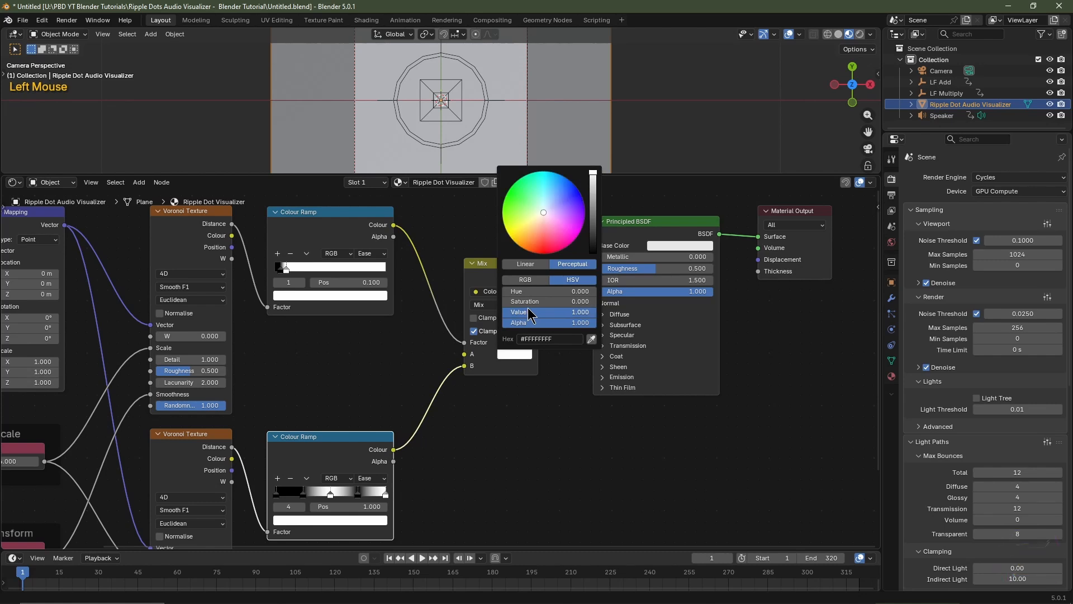
right_drag(501, 275, 472, 275)
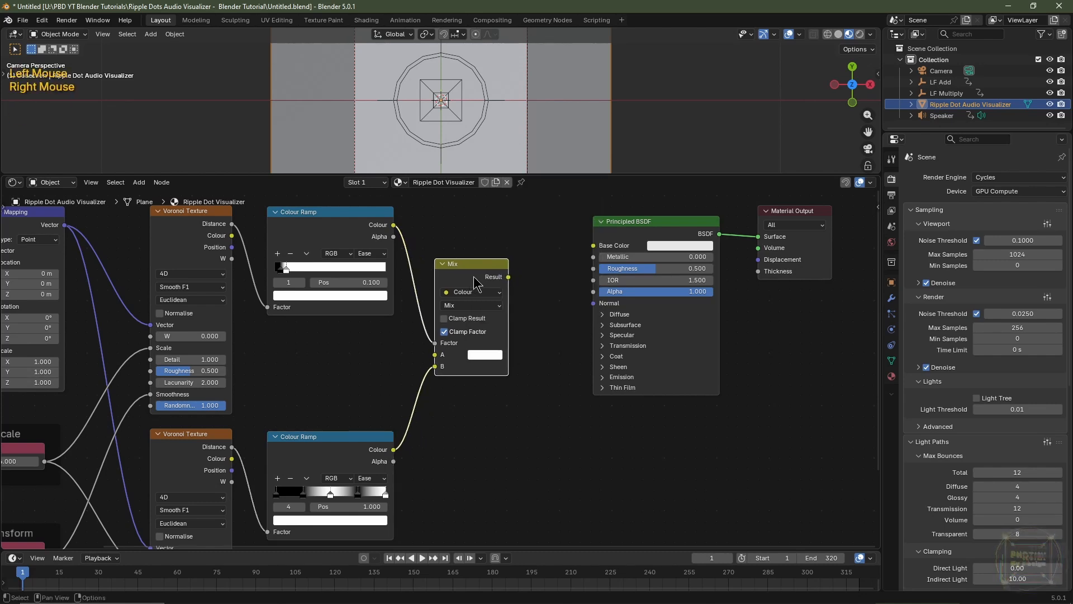
drag(505, 278, 592, 247)
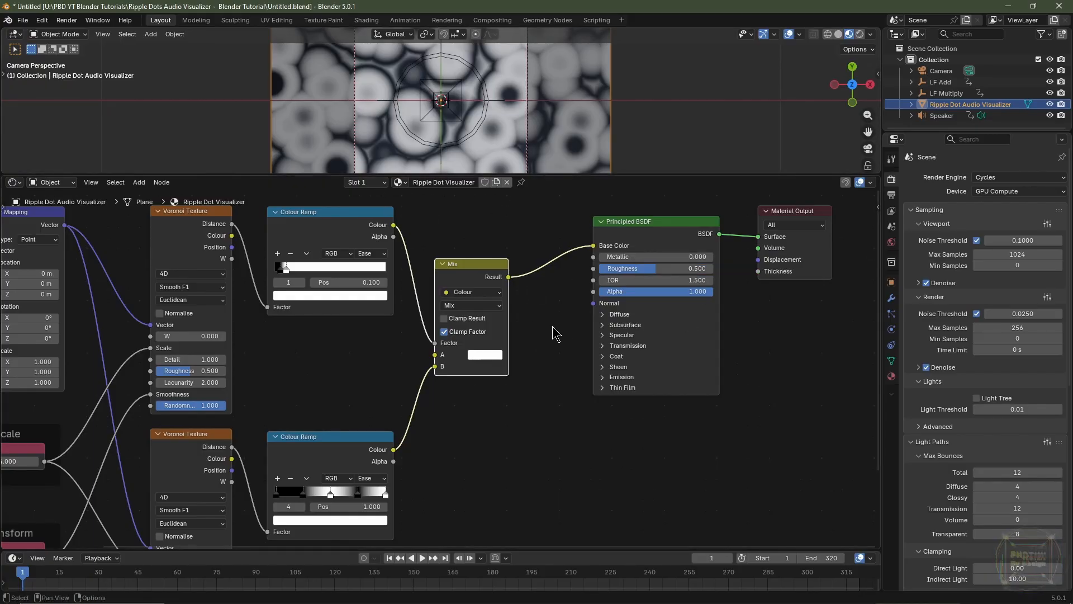
Insert a Colour Ramp between the Mix node and the Principled BSDF and add three stops to it
key(shift+a)
mouse_move(555, 330)
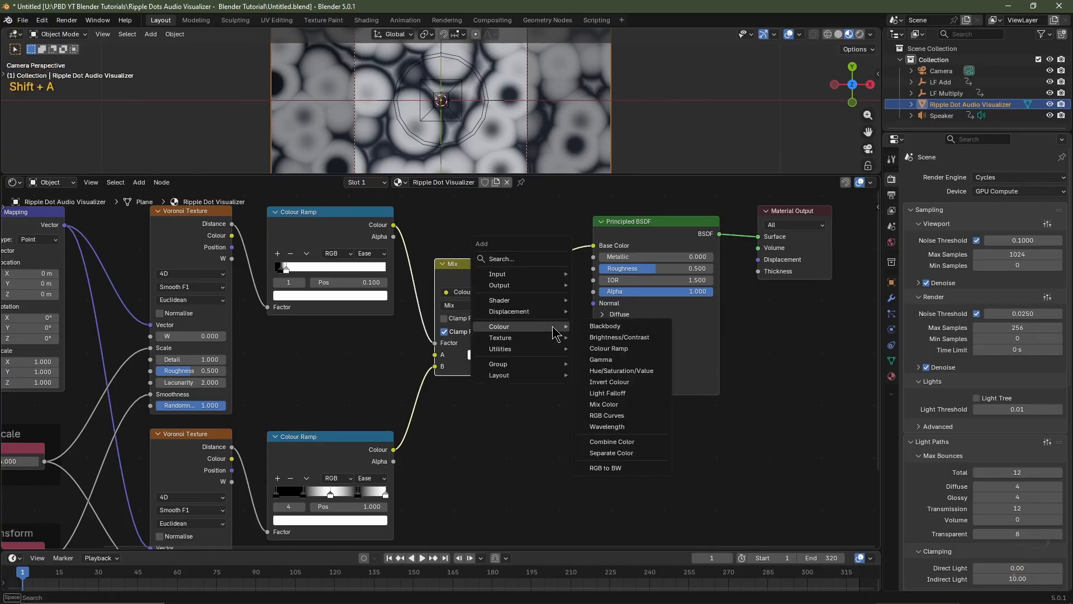
click(608, 348)
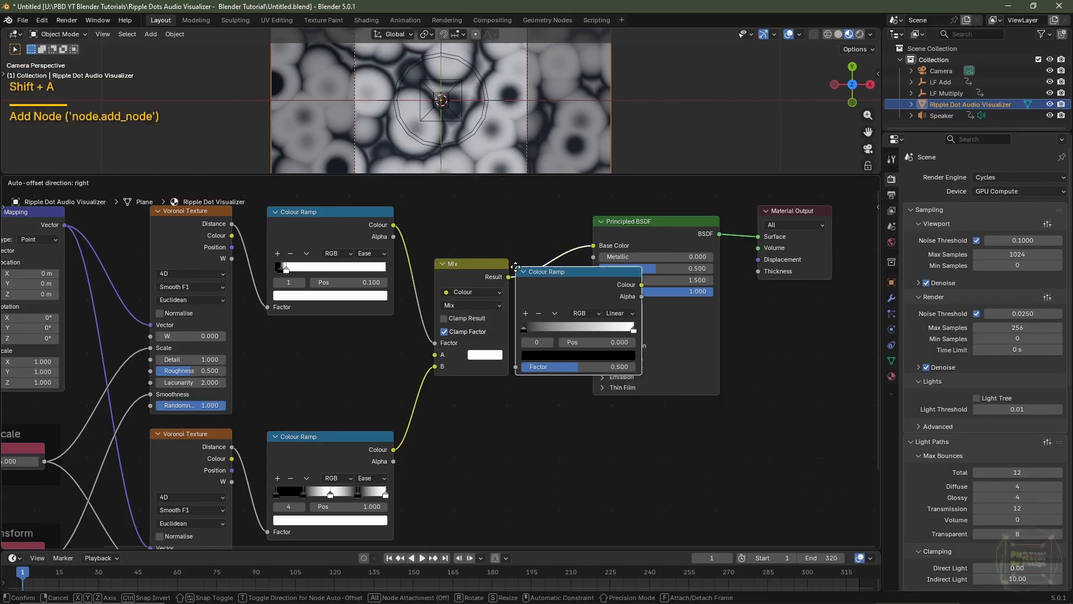
click(531, 268)
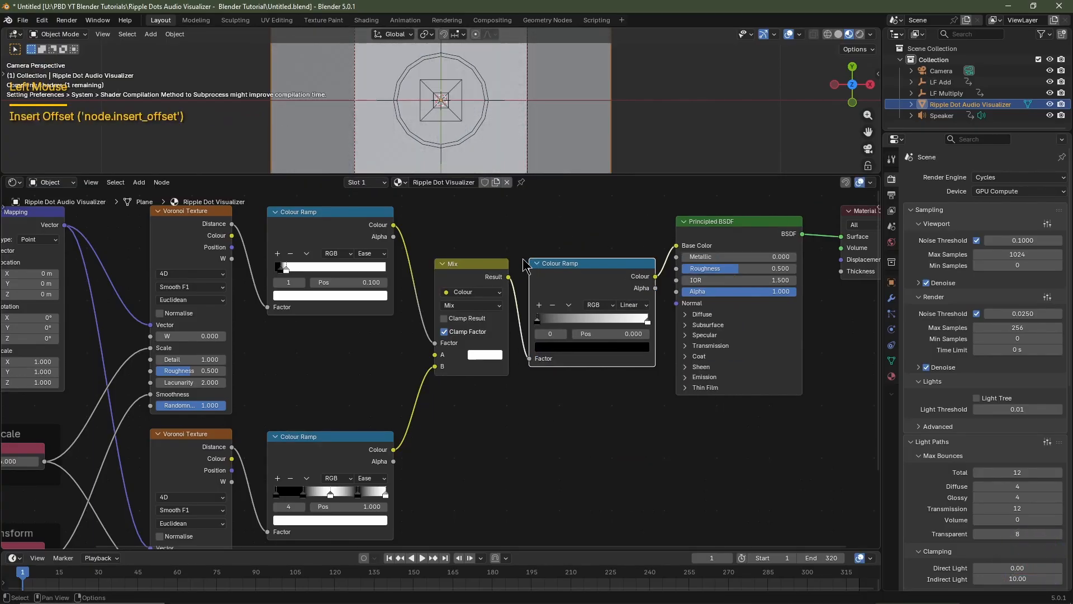
click(538, 305)
click(539, 305)
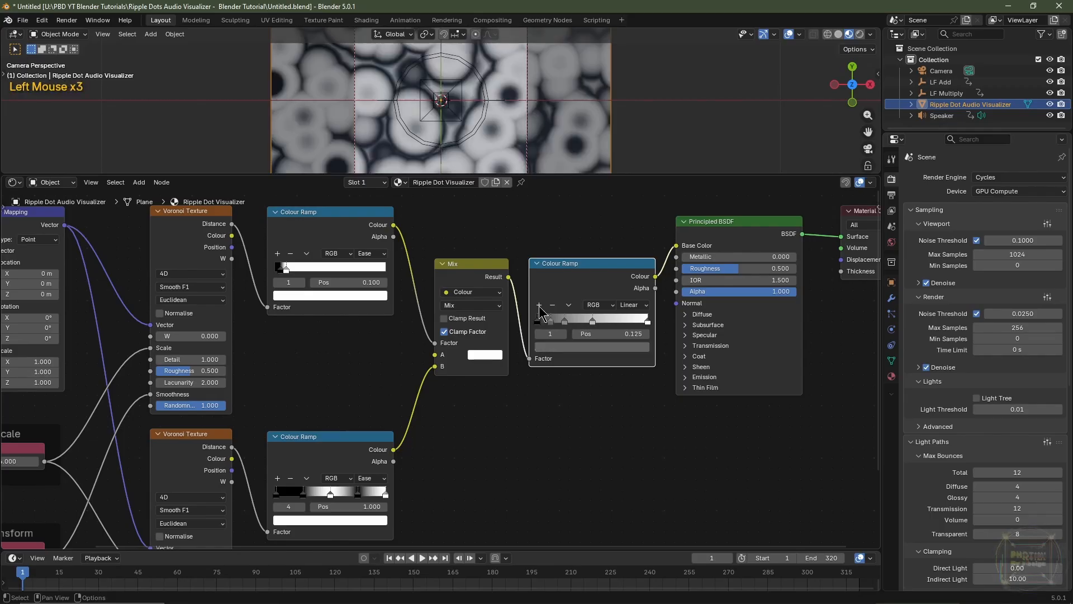
click(539, 305)
Colour the new ramp's last stop blue, then make the 0.5 stop black and move it to about 0.75
click(648, 322)
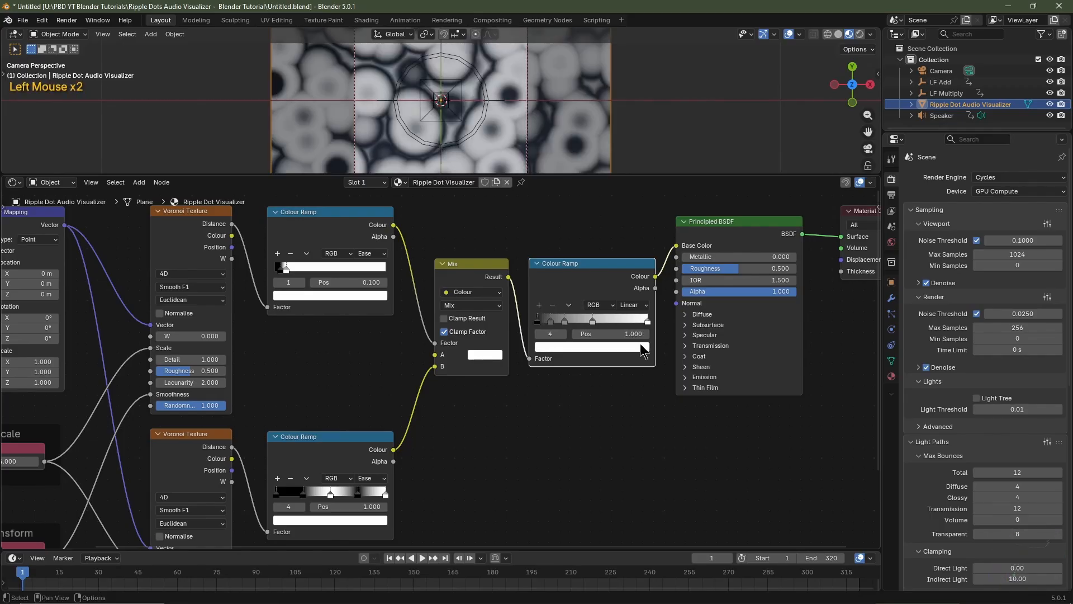
click(643, 348)
drag(603, 204, 605, 176)
click(600, 323)
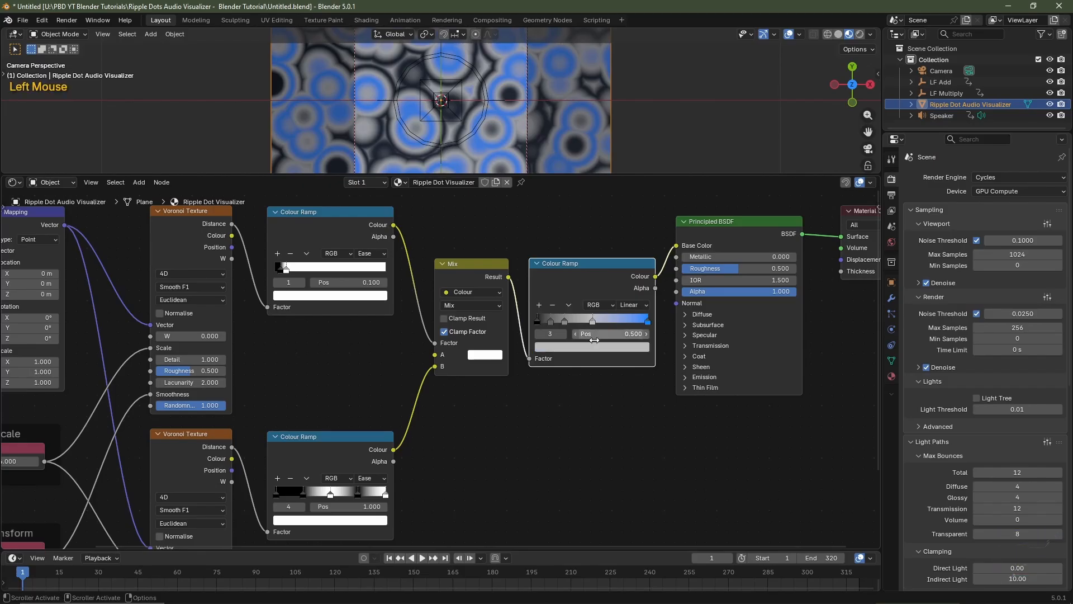
click(602, 348)
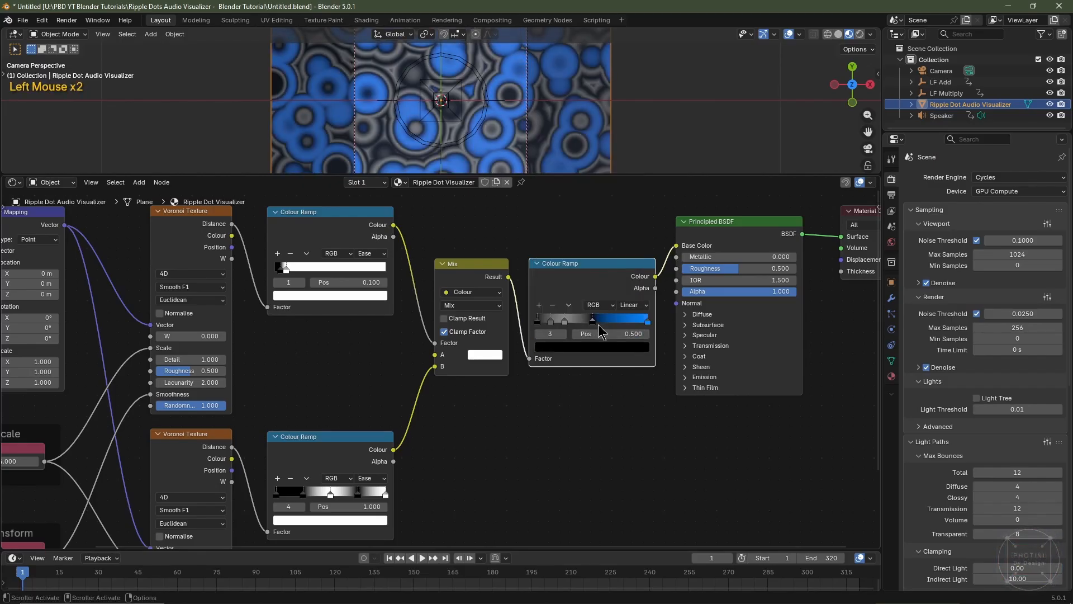
drag(594, 323, 623, 323)
Colour the new ramp's stop at about 0.26 magenta and its stop at 0.125 black
click(564, 322)
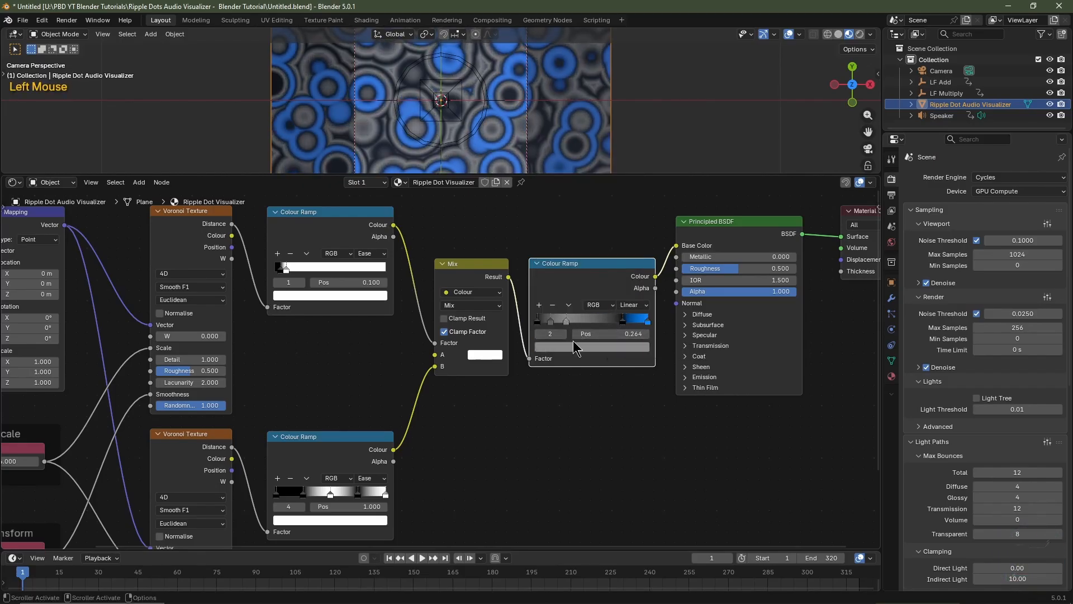
click(578, 345)
click(551, 321)
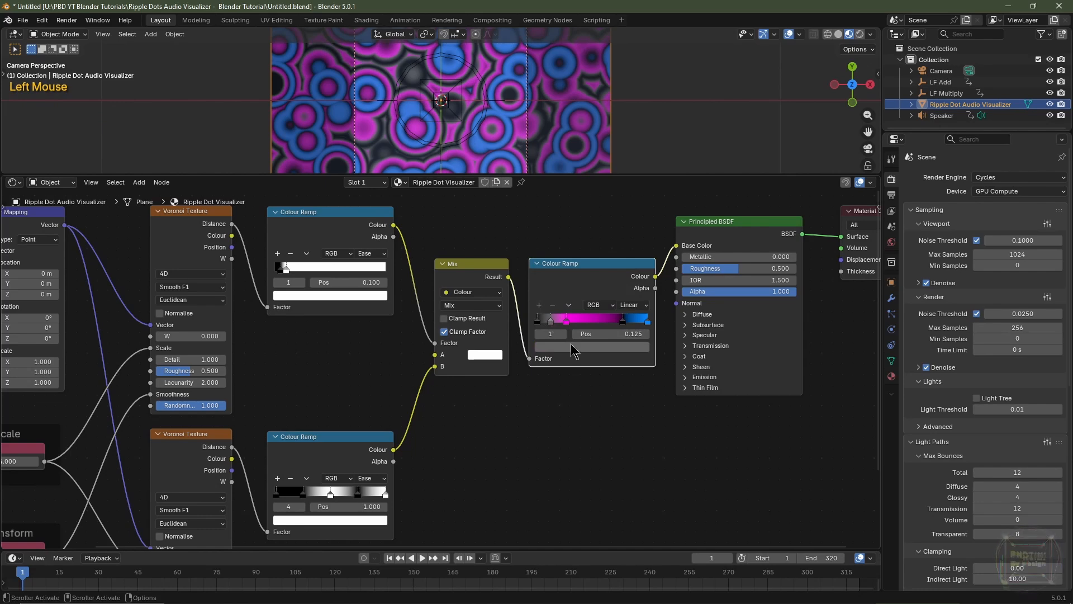
click(573, 347)
Colour the new ramp's first stop, at position 0, a saturated red-orange
scroll(536, 380, up, 7)
click(536, 325)
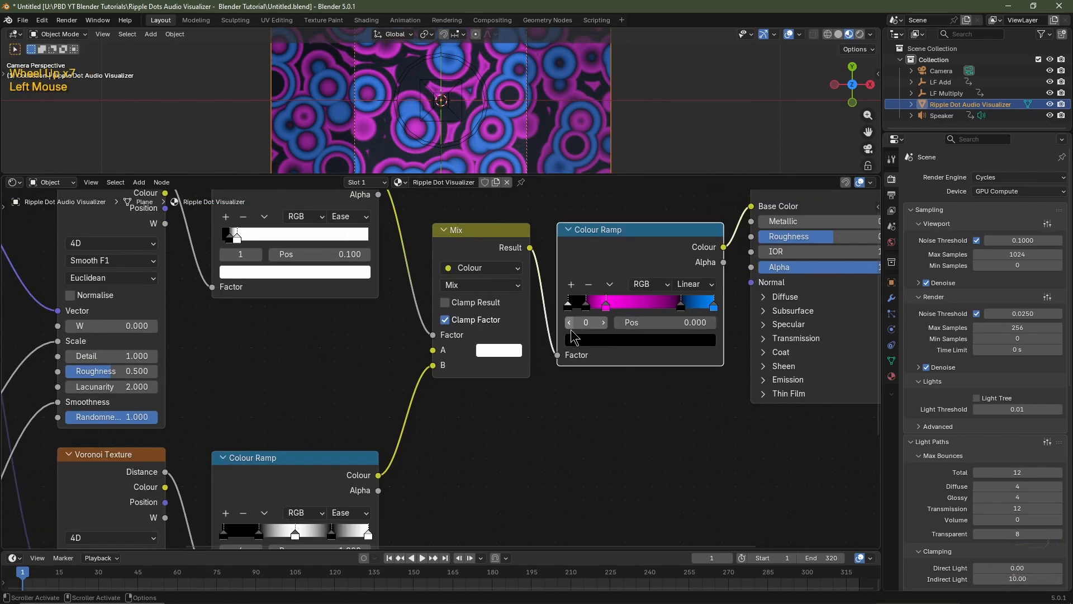
click(547, 347)
scroll(619, 201, up, 20)
click(613, 205)
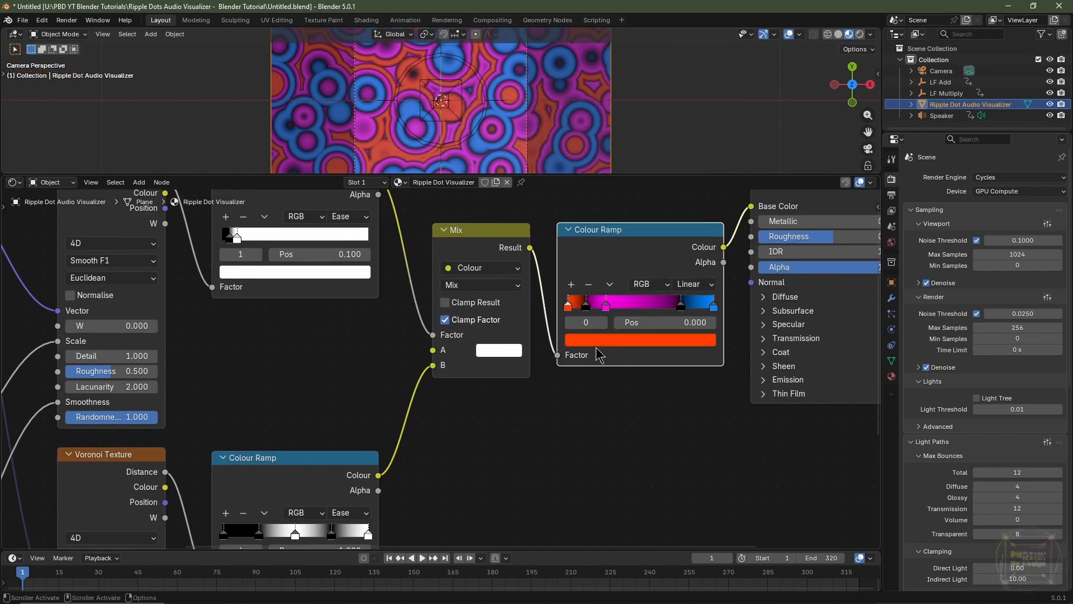
Respace the new ramp's stops, moving the first one to about 0.159 and changing its colour to a lighter orange
drag(682, 308, 696, 308)
drag(569, 307, 598, 307)
click(605, 341)
drag(627, 264, 644, 263)
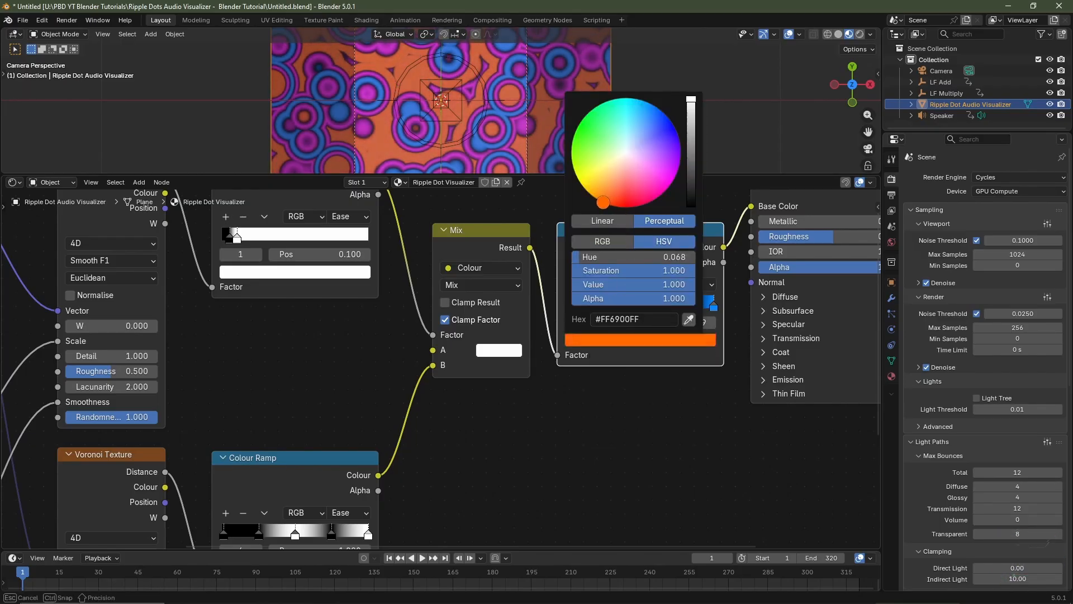
Insert a Hue/Saturation/Value node between the new Colour Ramp and the Principled BSDF and set its Hue to 0
scroll(403, 460, left, 6)
key(shift+a)
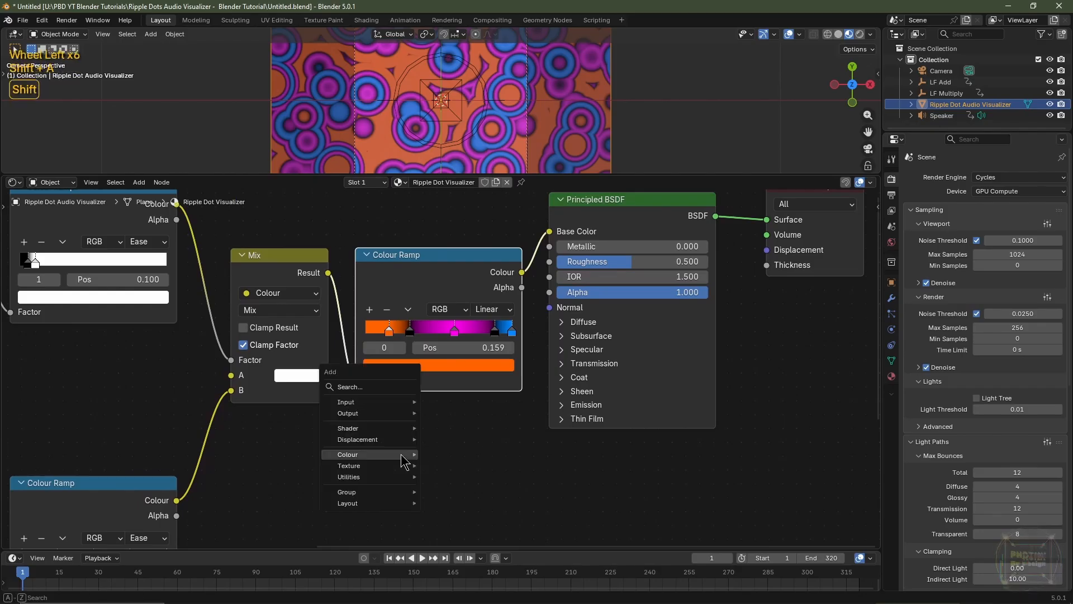
mouse_move(402, 456)
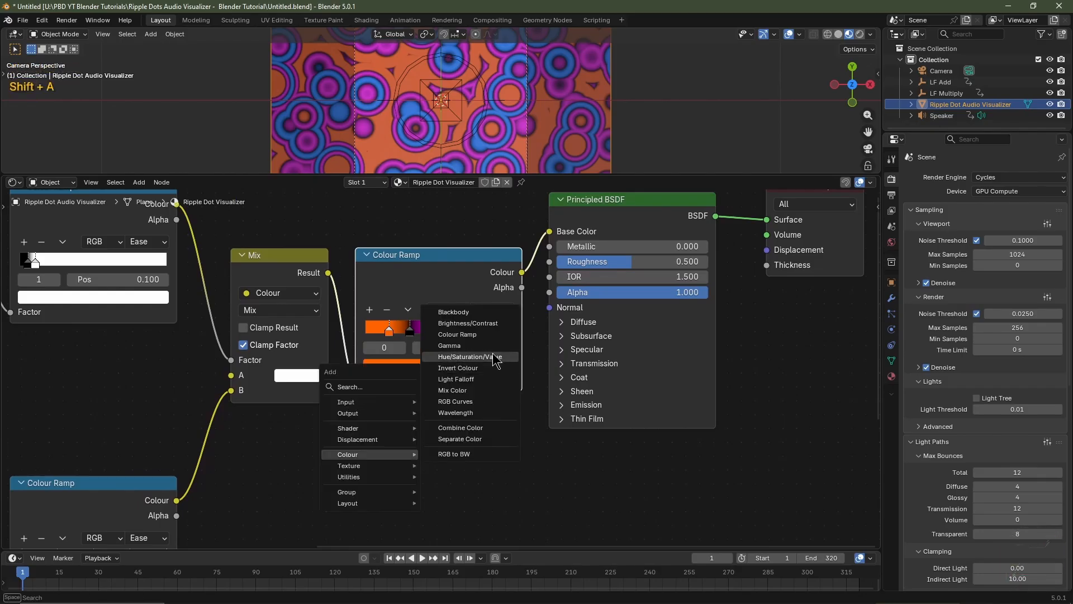
click(469, 357)
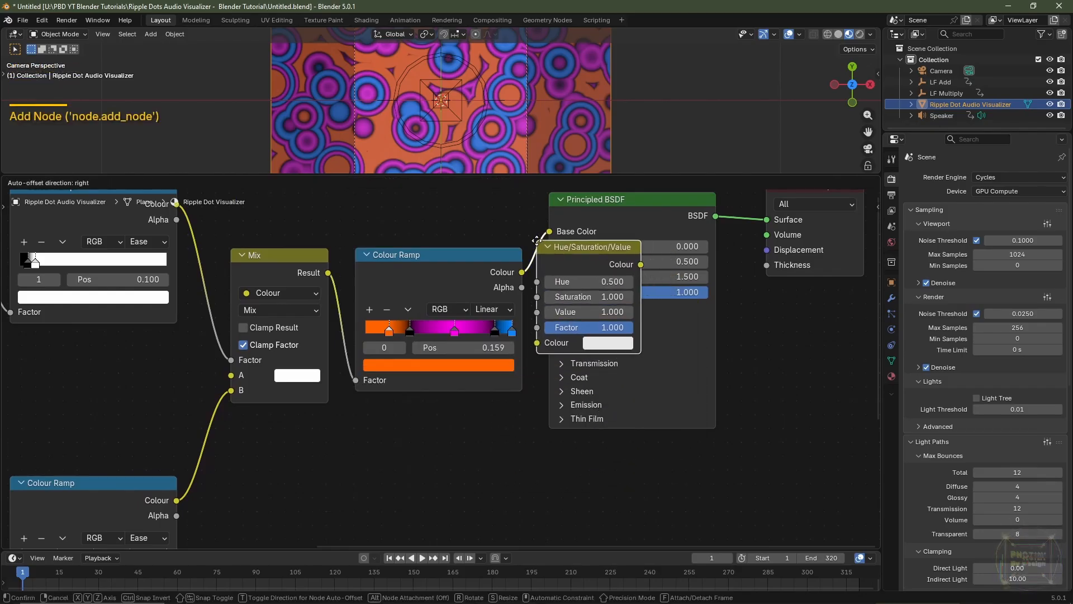
click(536, 248)
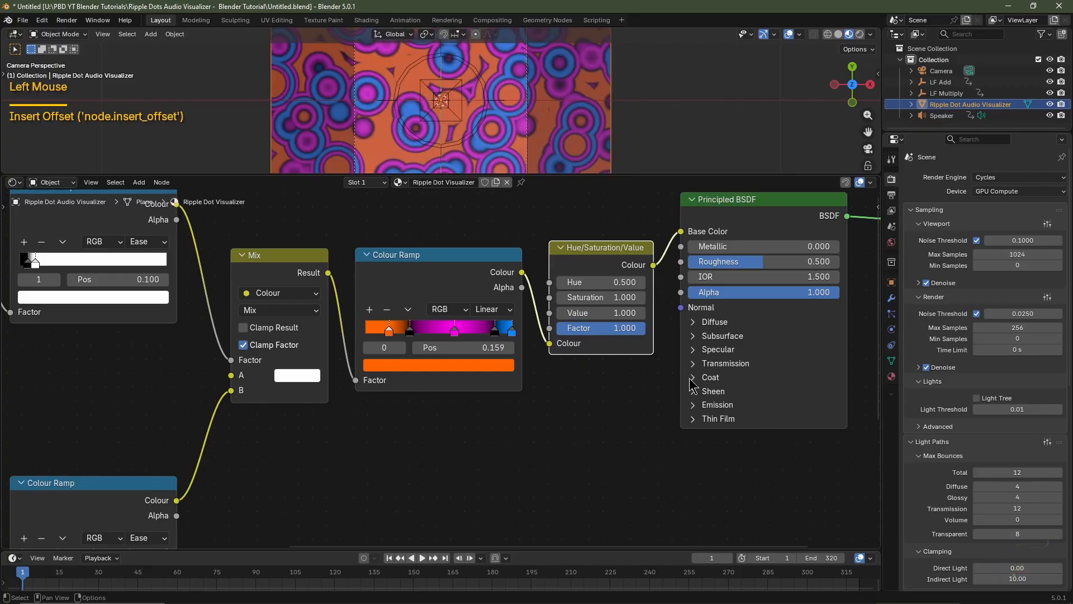
drag(601, 282, 565, 282)
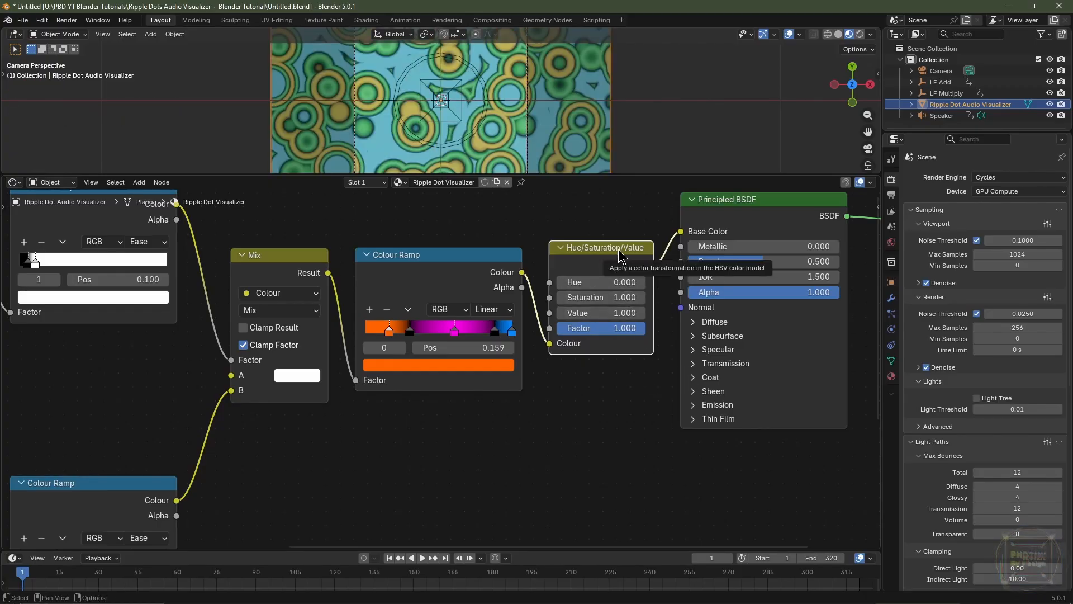
Duplicate the Hue/Saturation/Value node and insert the copy between the original and the Principled BSDF
key(shift+d)
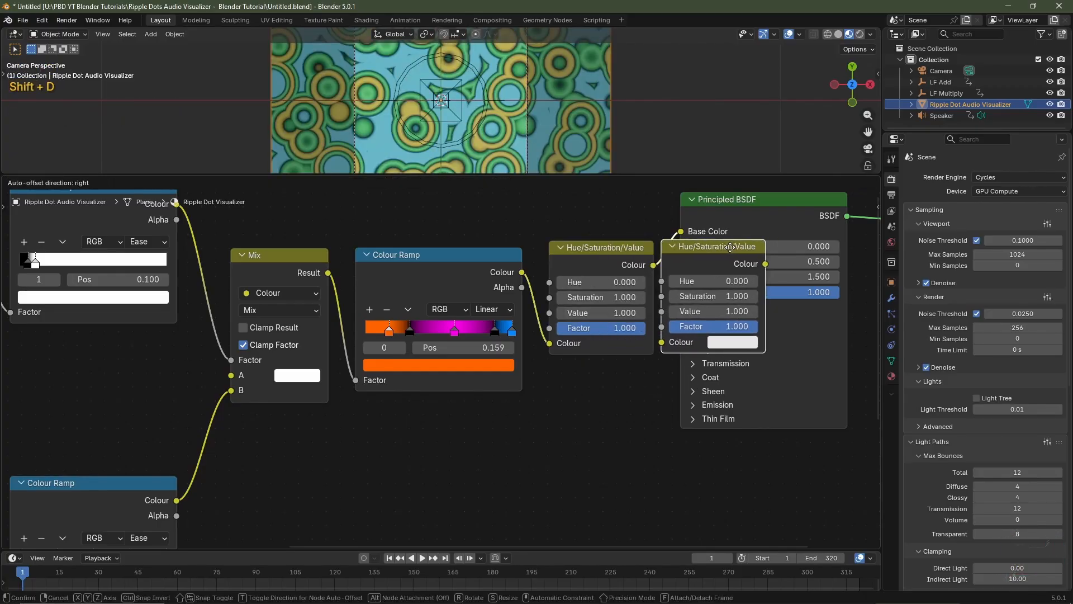
click(737, 248)
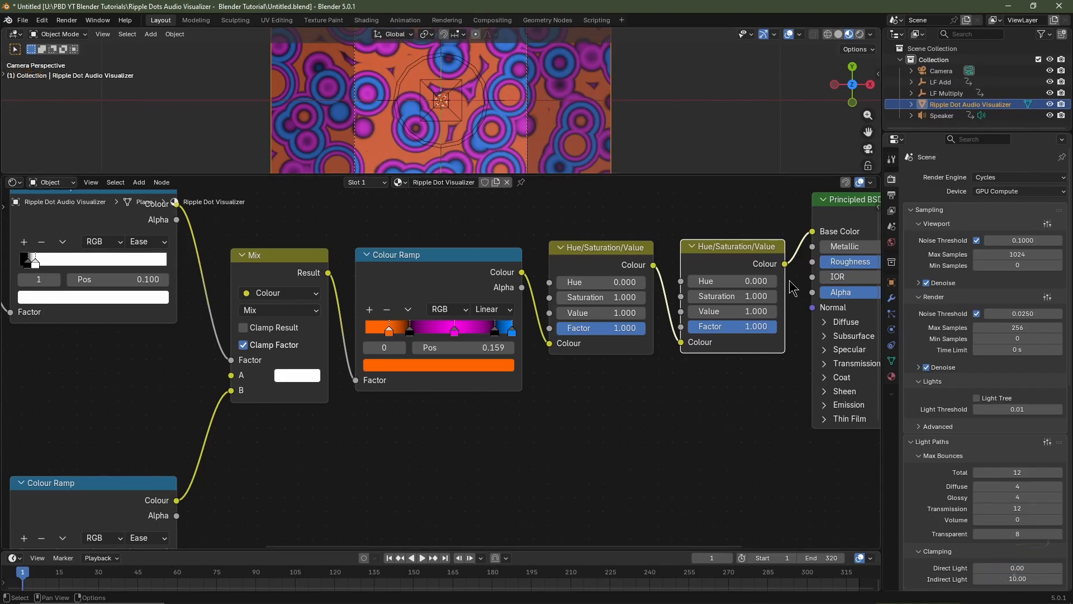
shift+drag(736, 276, 767, 276)
key(Escape)
Add a Bump node, feeding the Mix Result into its Height and linking its Normal output to the Principled BSDF's Normal
scroll(653, 525, left, 2)
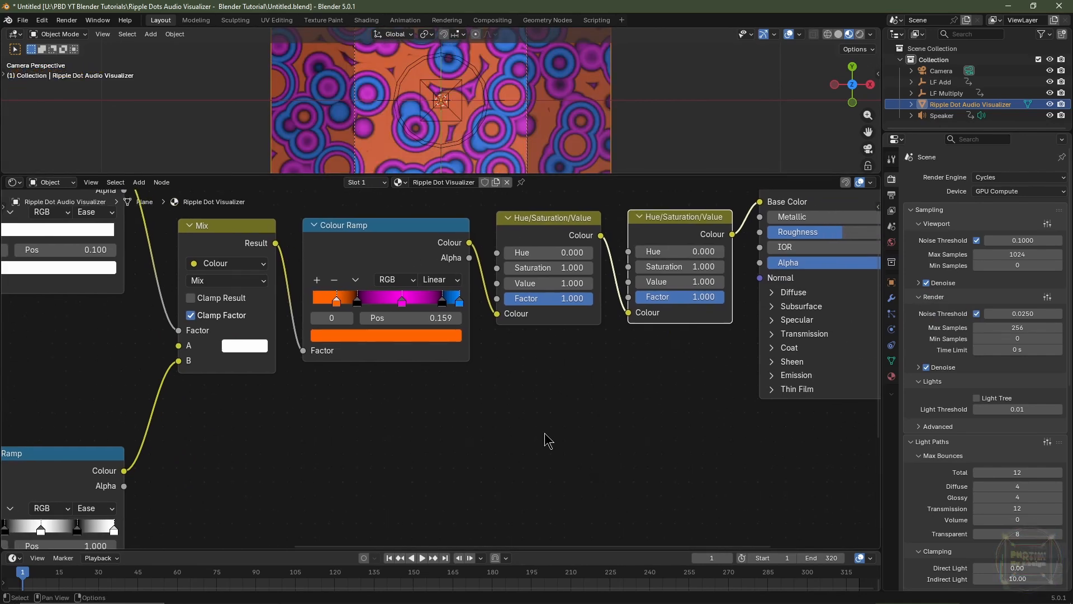
key(shift+a)
mouse_move(541, 421)
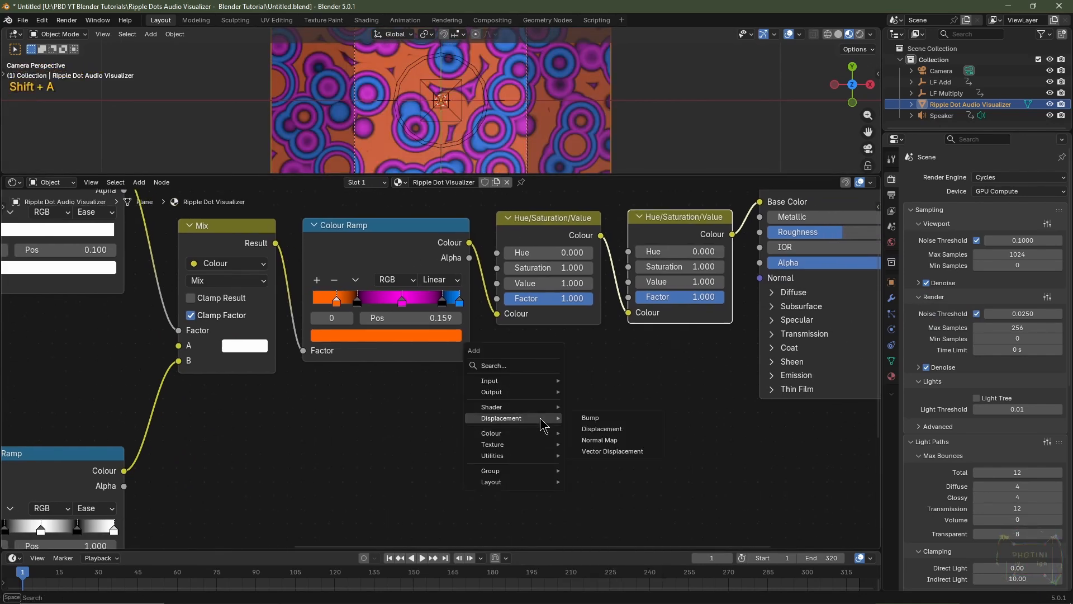
click(595, 417)
click(629, 401)
scroll(424, 371, down, 2)
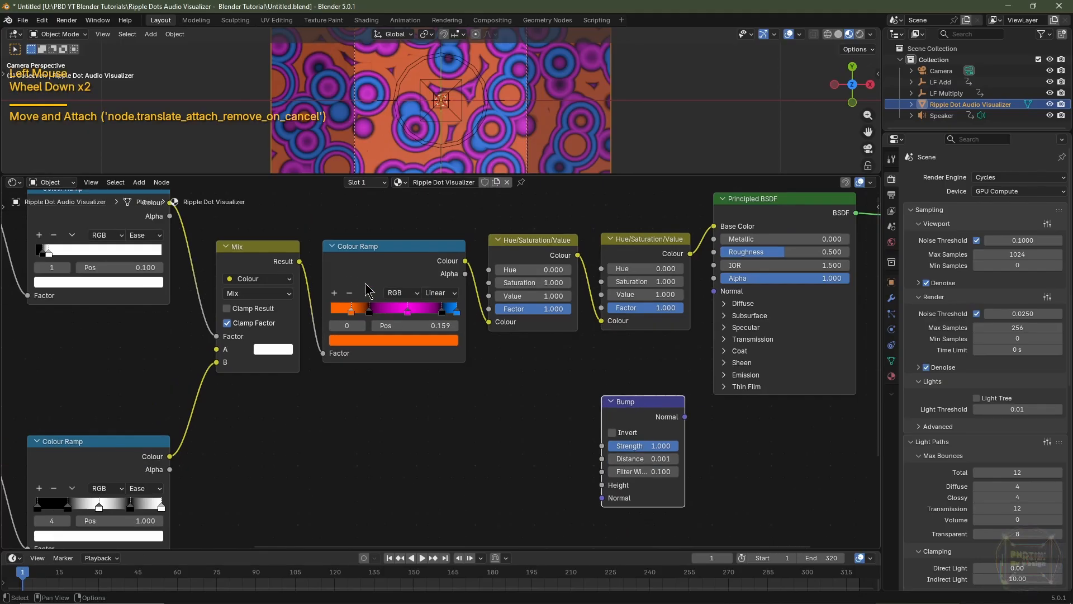
drag(301, 261, 603, 485)
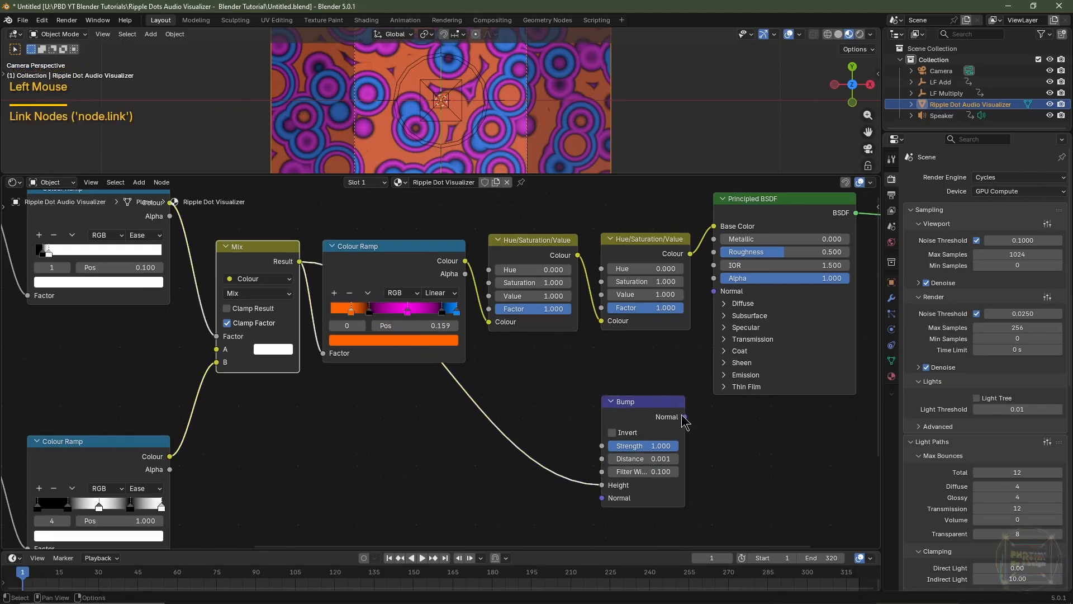
drag(683, 417, 714, 292)
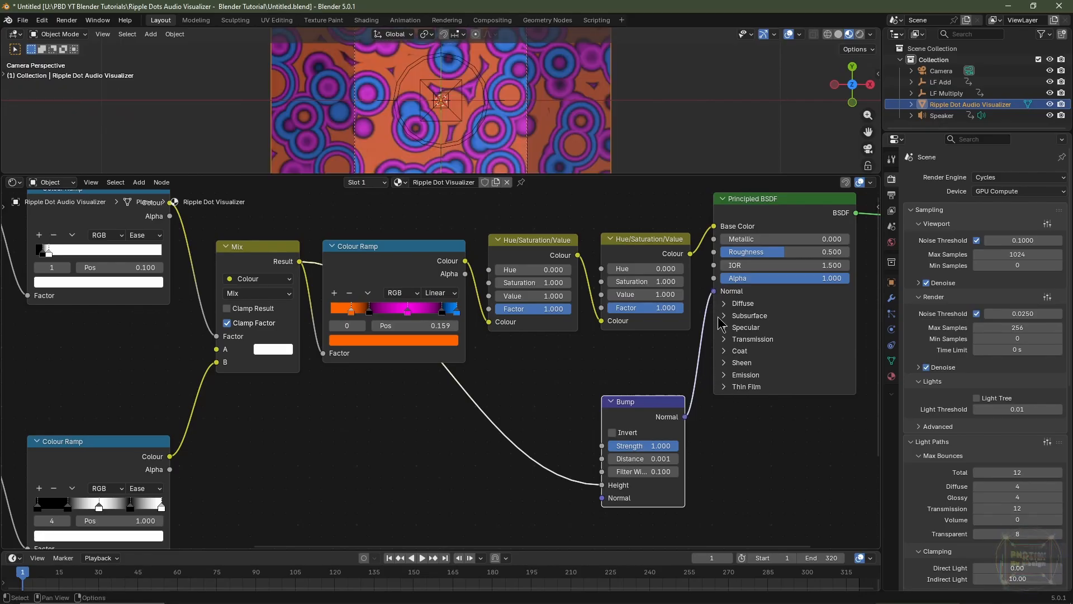
Set the Bump node's Distance to 0.25
click(645, 459)
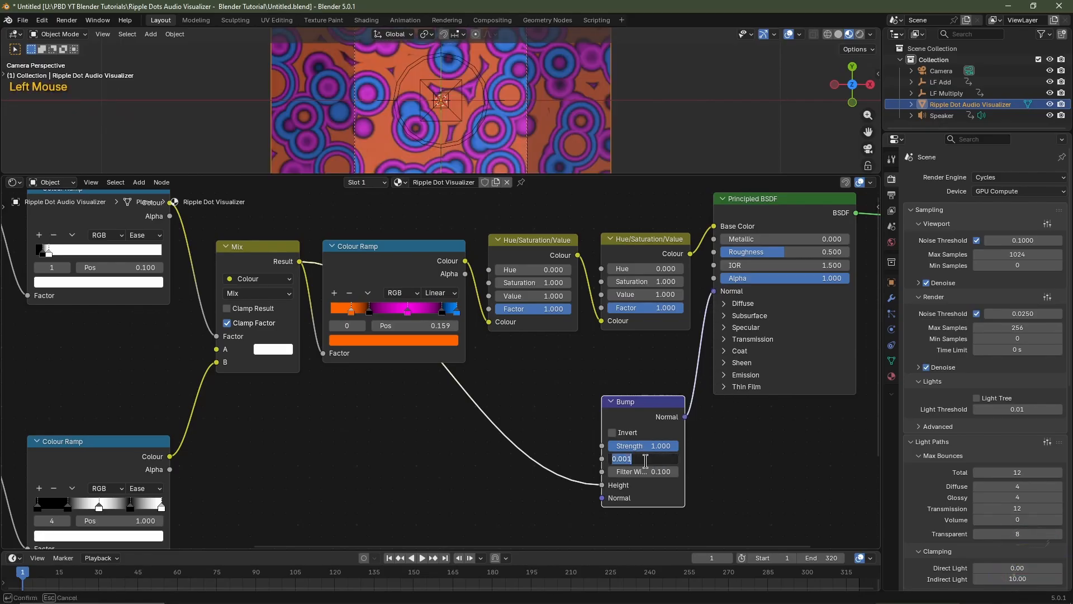
text(.25)
key(Return)
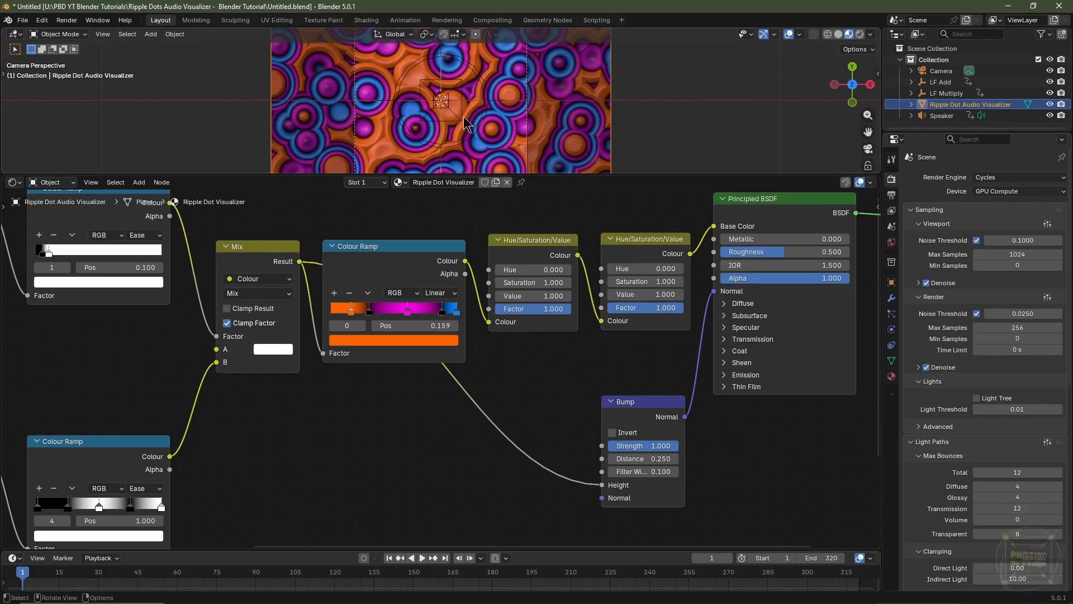
Link the Mix node's Result to the Principled BSDF's Metallic input and set its Roughness to 0
click(439, 210)
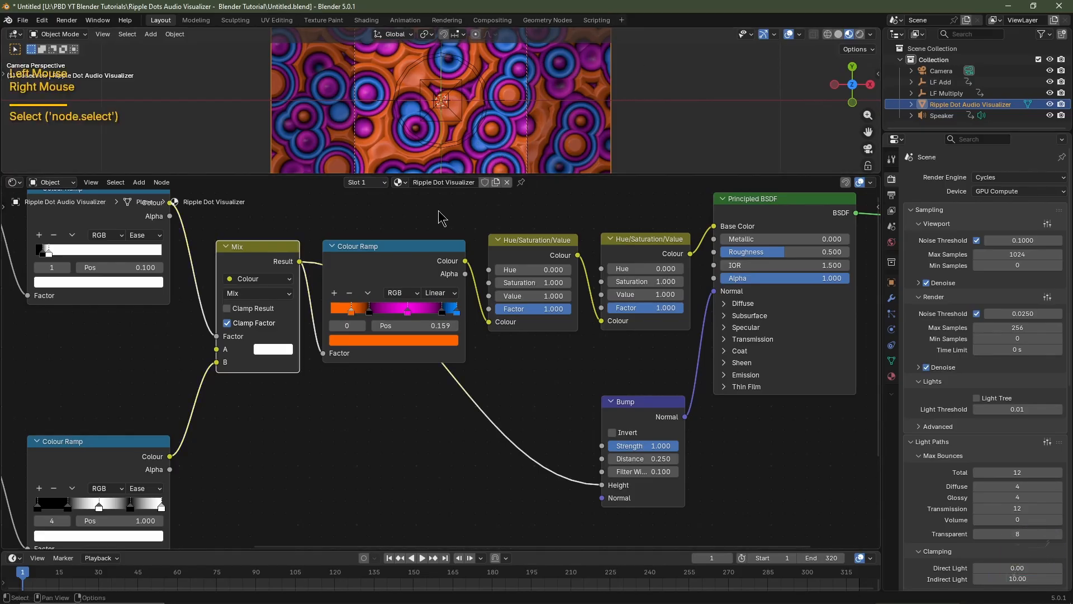
drag(299, 261, 721, 247)
scroll(552, 353, down, 1)
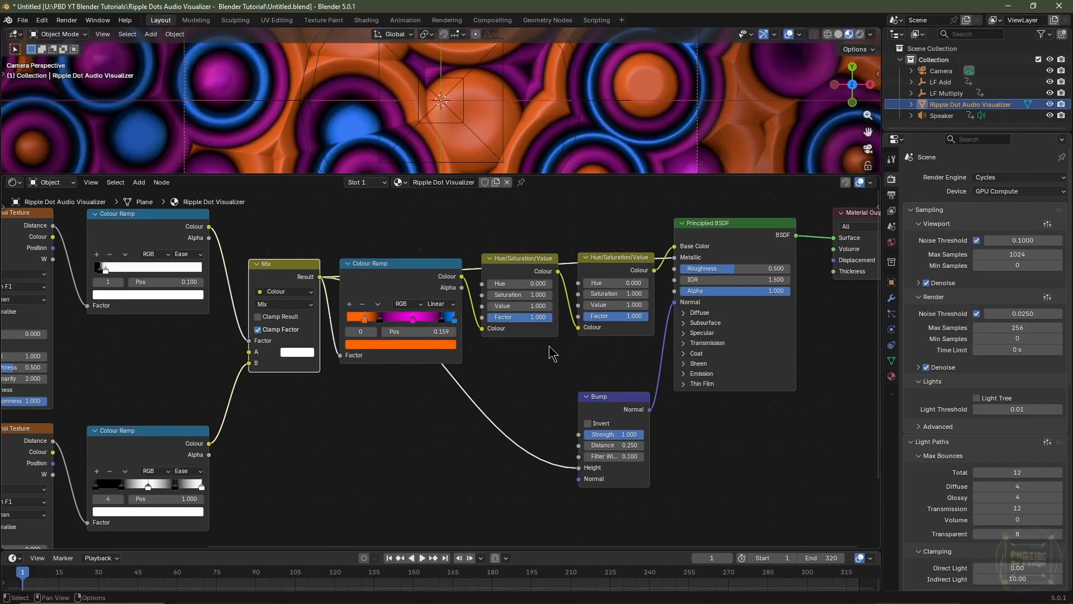
drag(288, 266, 292, 257)
right_click(292, 257)
drag(760, 269, 385, 144)
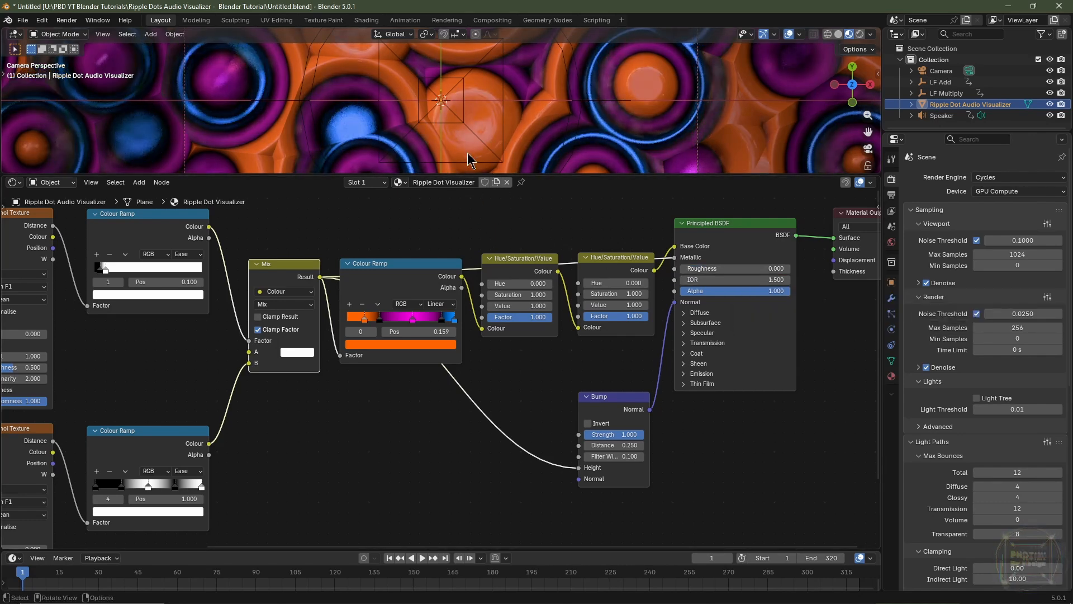
Add a Colour Ramp driven by the Mix Result and link its Colour output to the Principled BSDF's Roughness
middle_drag(517, 251, 470, 324)
key(shift+a)
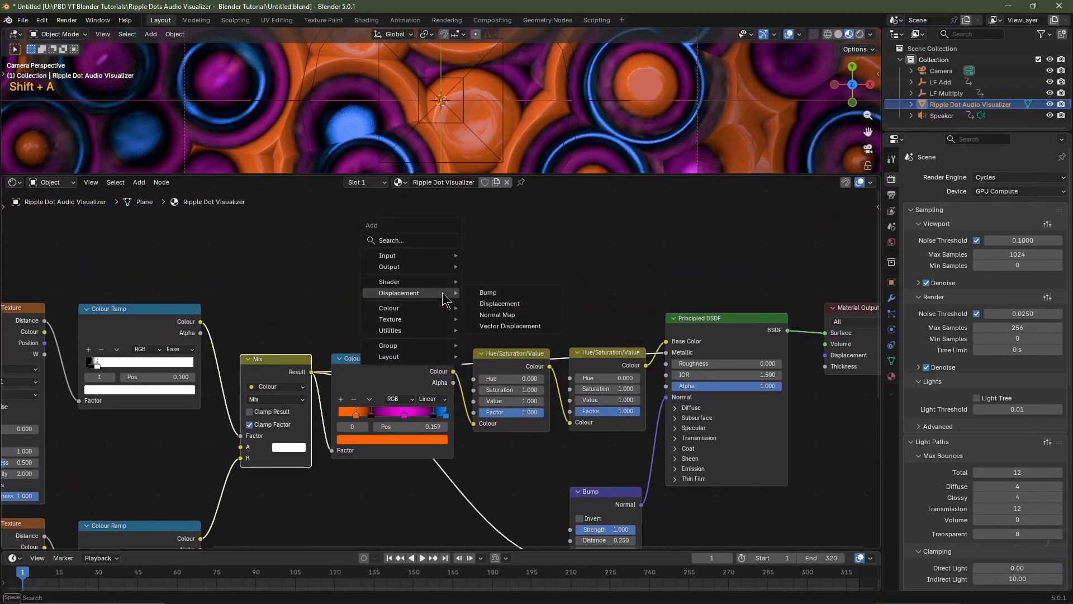
mouse_move(441, 308)
click(499, 329)
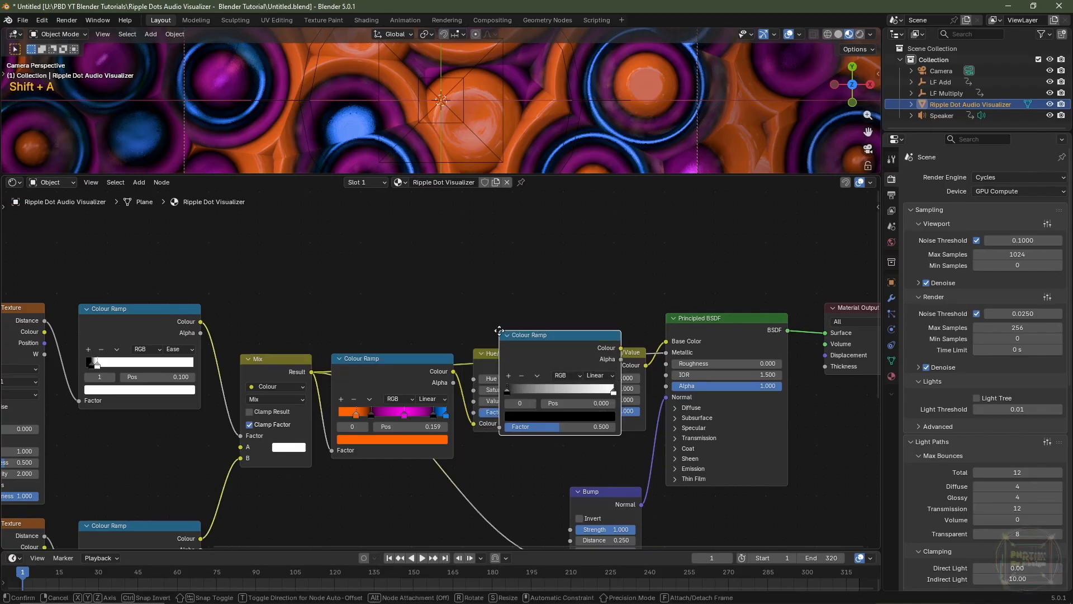
click(431, 256)
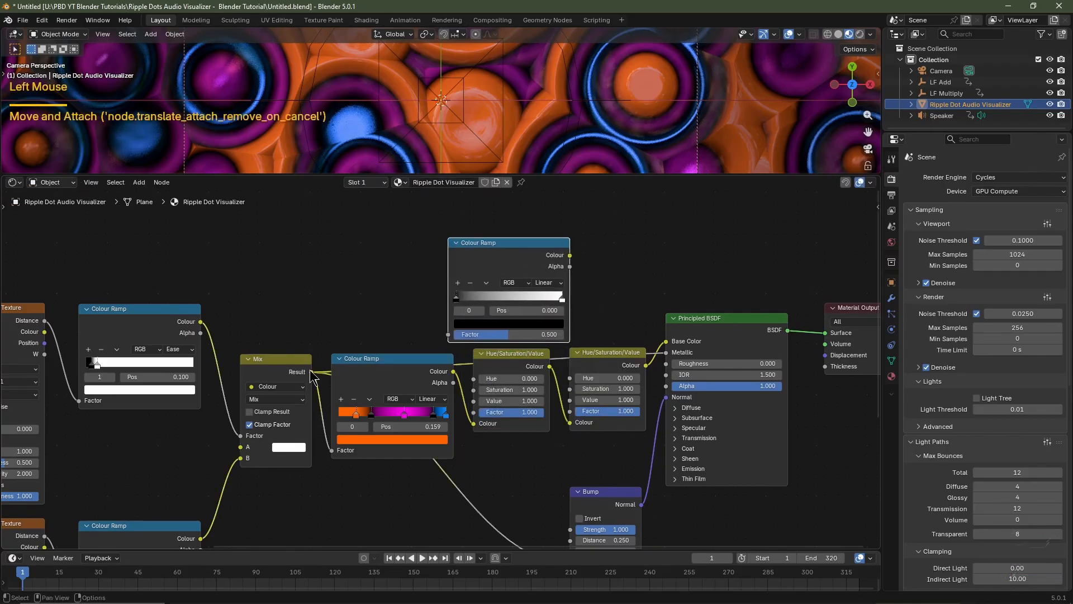
drag(312, 378, 447, 335)
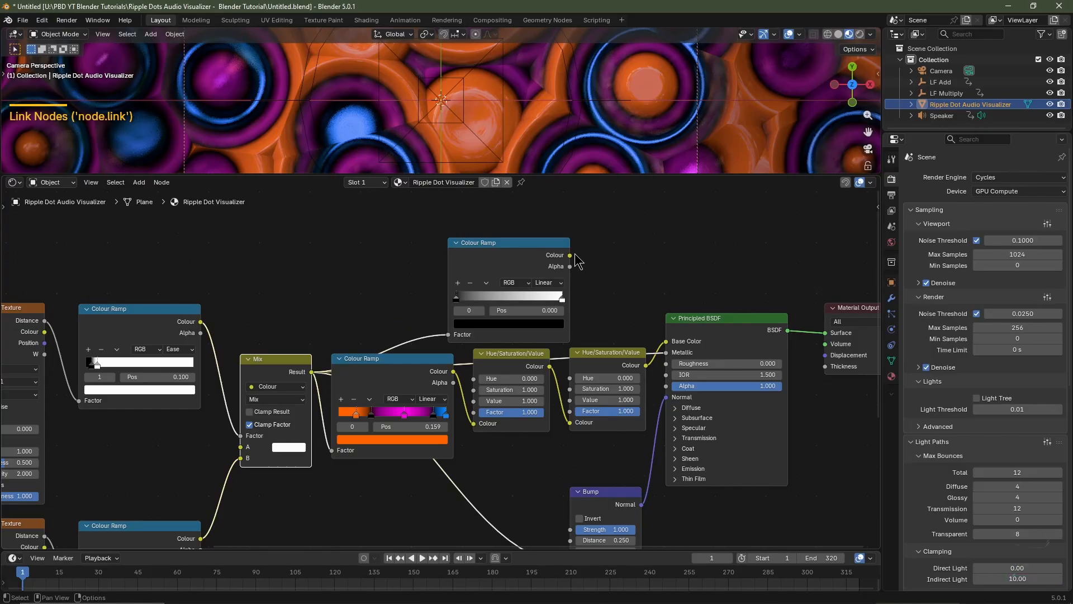
drag(570, 255, 667, 364)
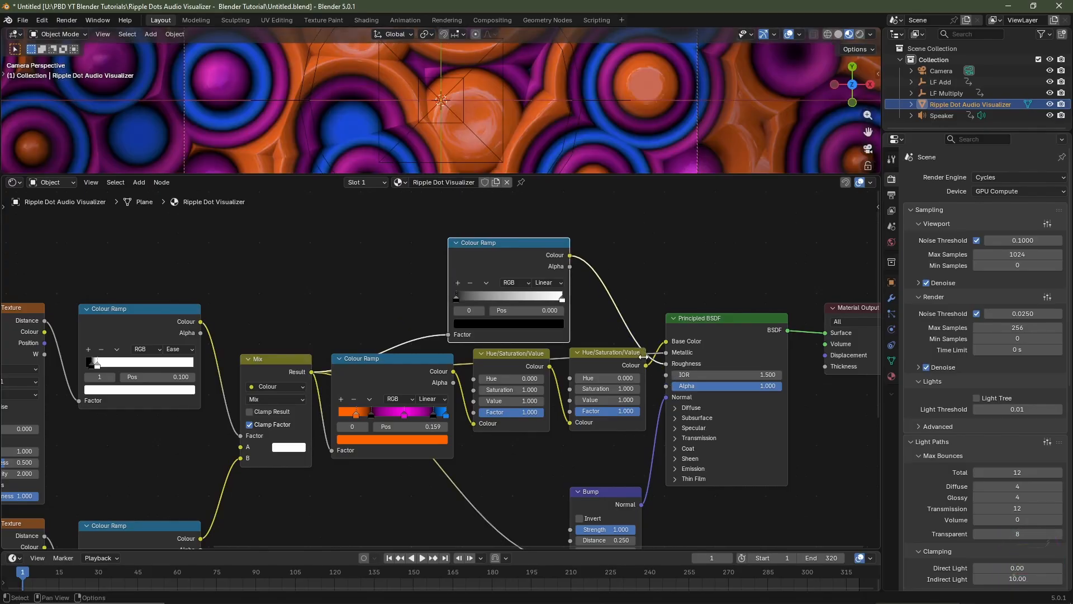
Flip the roughness Colour Ramp and switch its interpolation to Constant
click(493, 284)
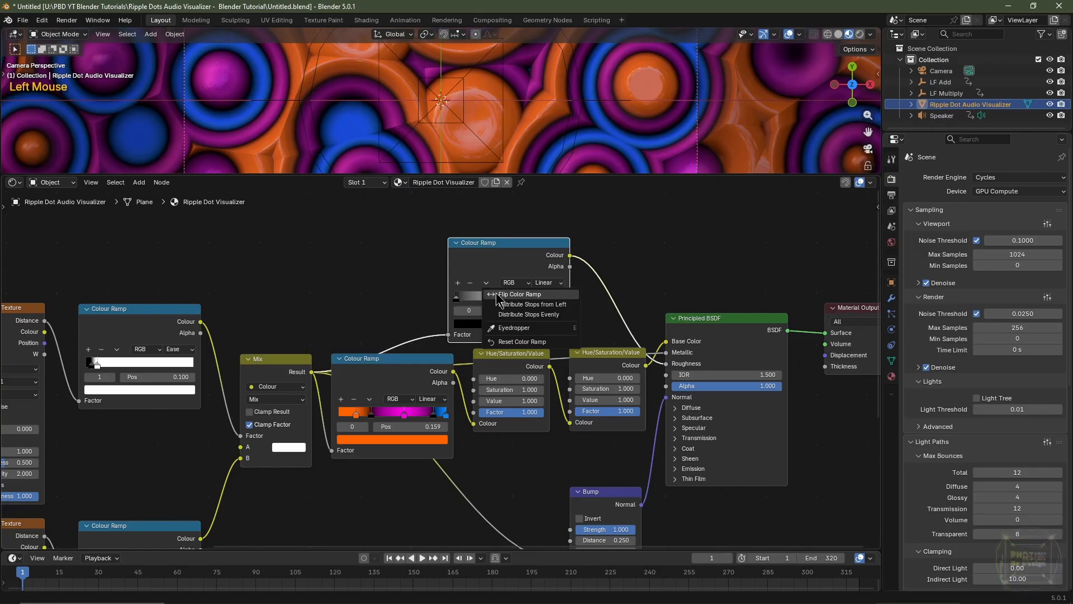
click(498, 295)
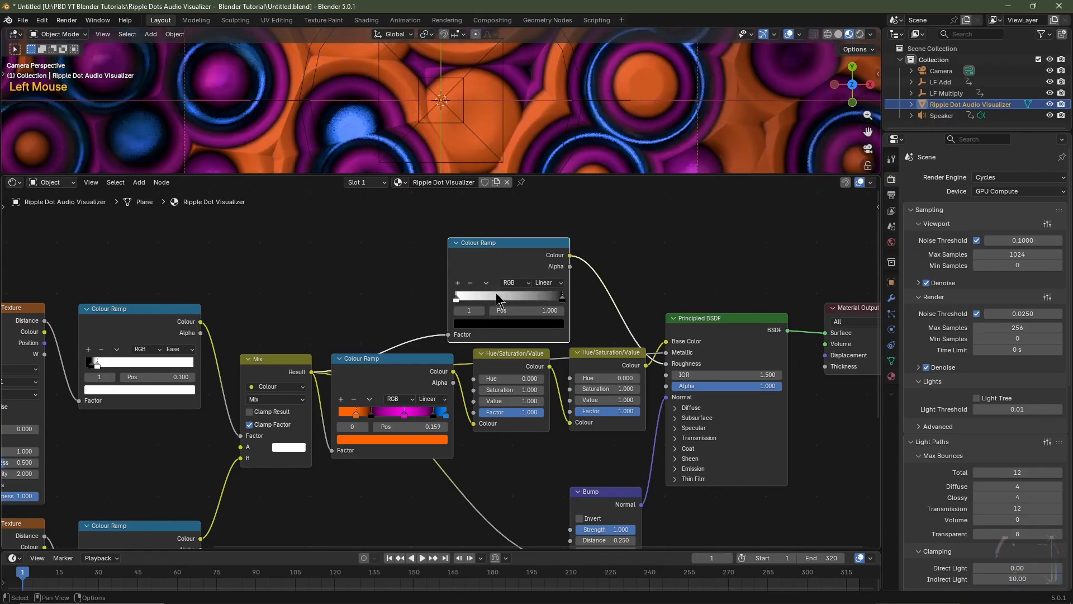
click(545, 283)
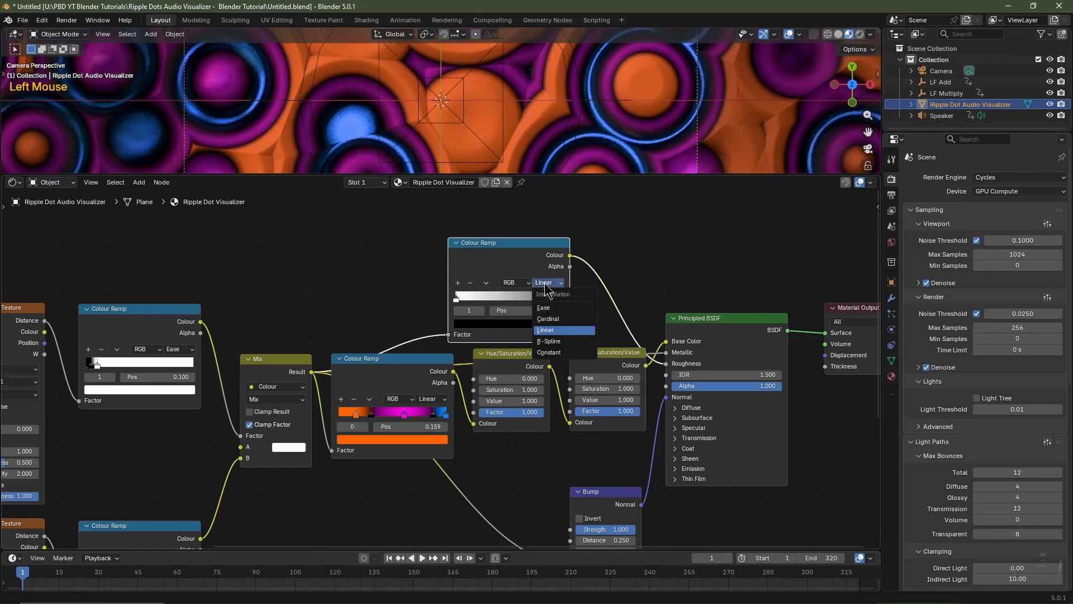
click(564, 353)
Set the position of the roughness Colour Ramp's black stop to 0.9
scroll(592, 314, up, 2)
scroll(640, 354, left, 4)
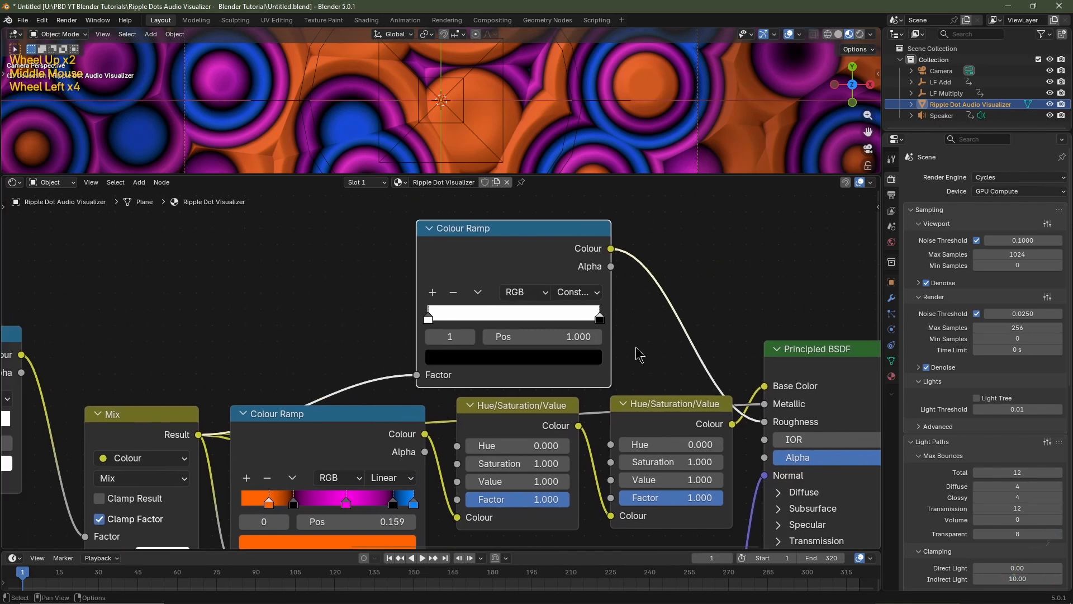
scroll(637, 355, up, 1)
drag(606, 347, 559, 343)
click(539, 369)
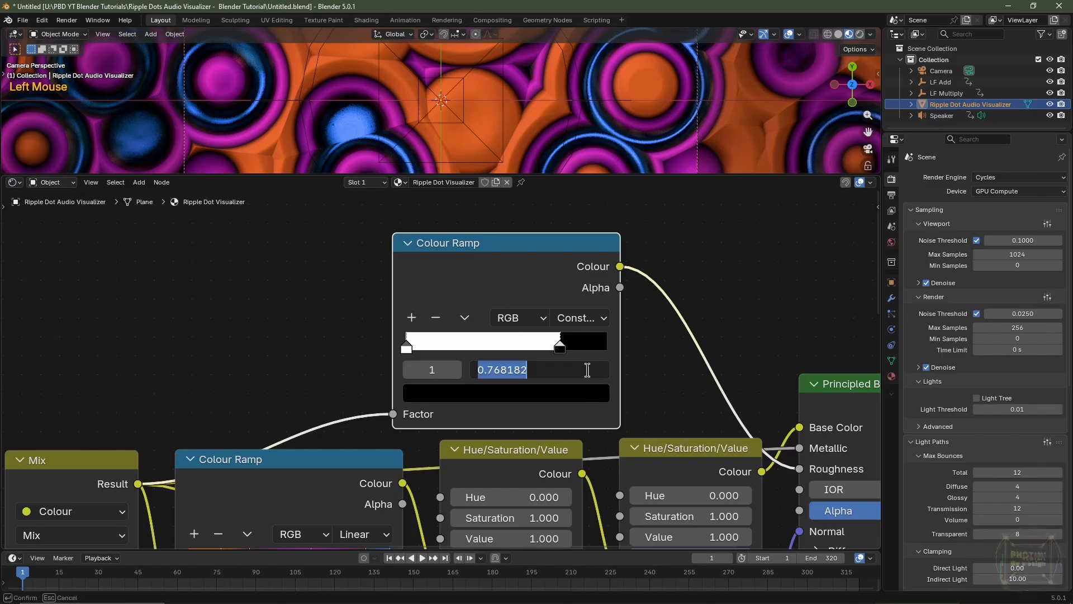
text(.9)
key(Return)
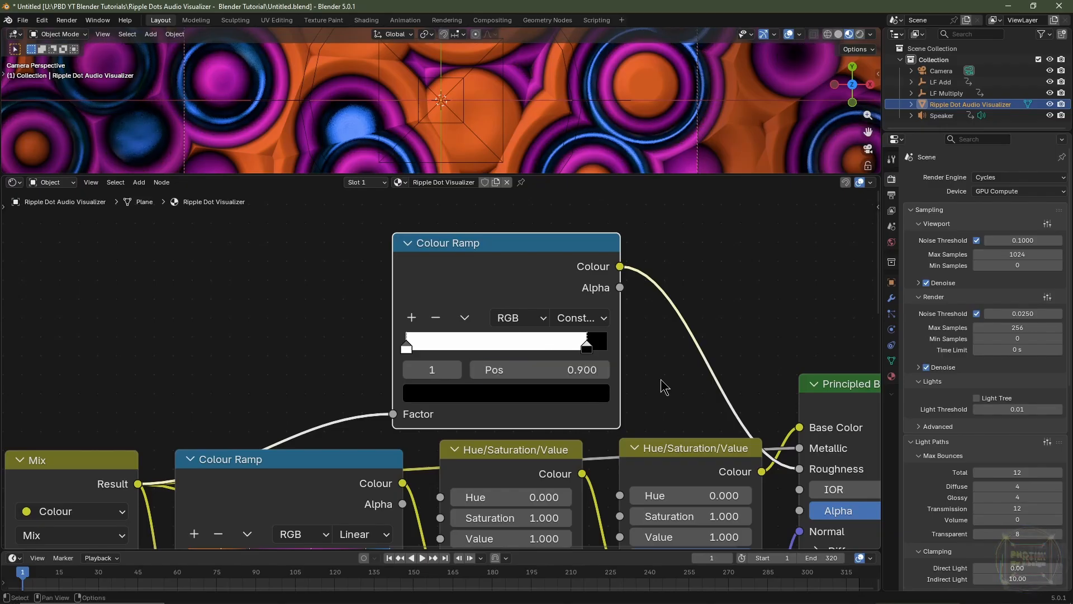
Change the colour of the roughness ramp's stop at 0.9 to a mid grey with Value 0.5
click(573, 389)
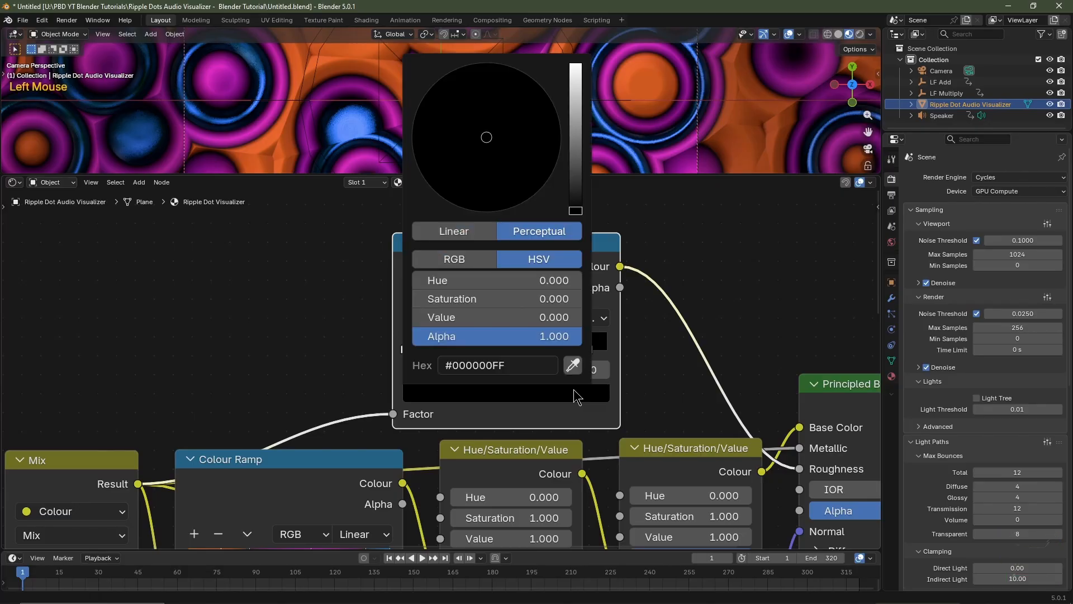
click(522, 313)
key(BackSpace)
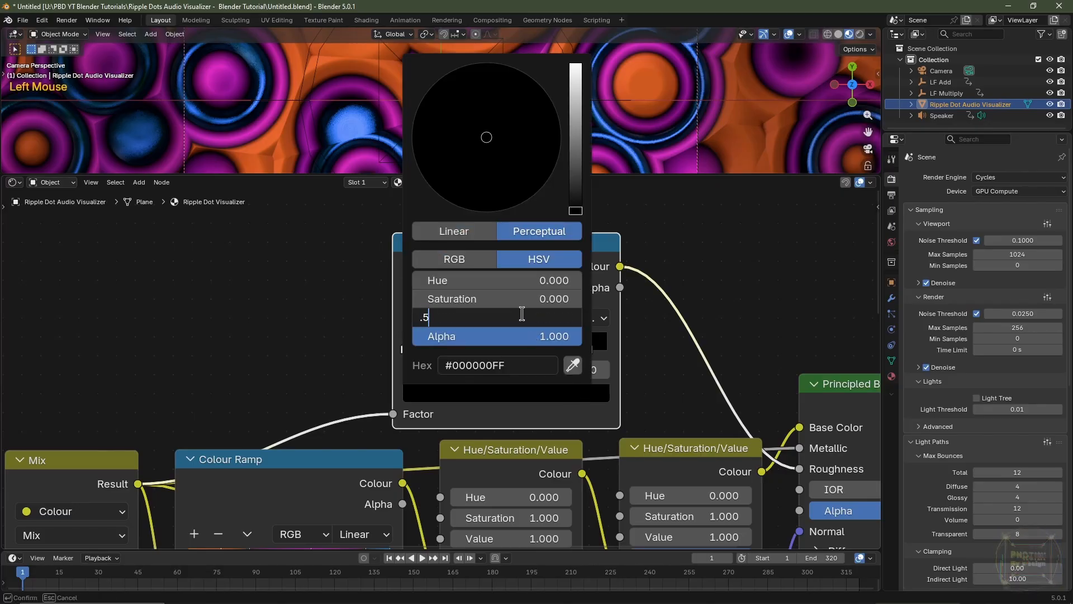
text(.5)
key(Return)
scroll(522, 313, down, 3)
scroll(559, 87, down, 2)
scroll(559, 87, up, 3)
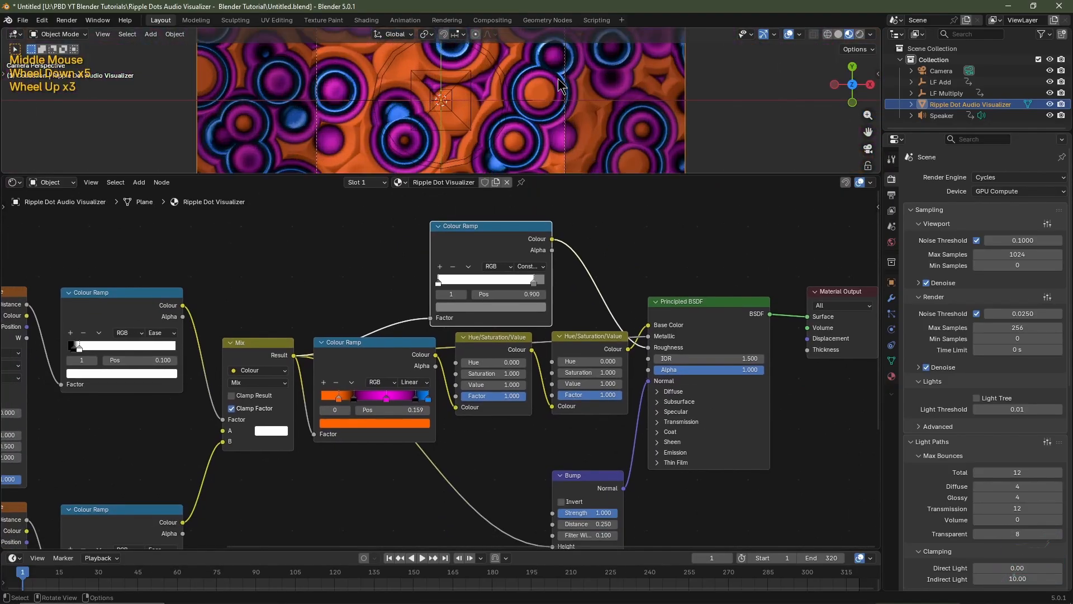
Tidy the node layout by lowering the orange-magenta Colour Ramp with both Hue/Saturation/Value nodes and repositioning the Mix and Bump nodes
drag(602, 442, 429, 373)
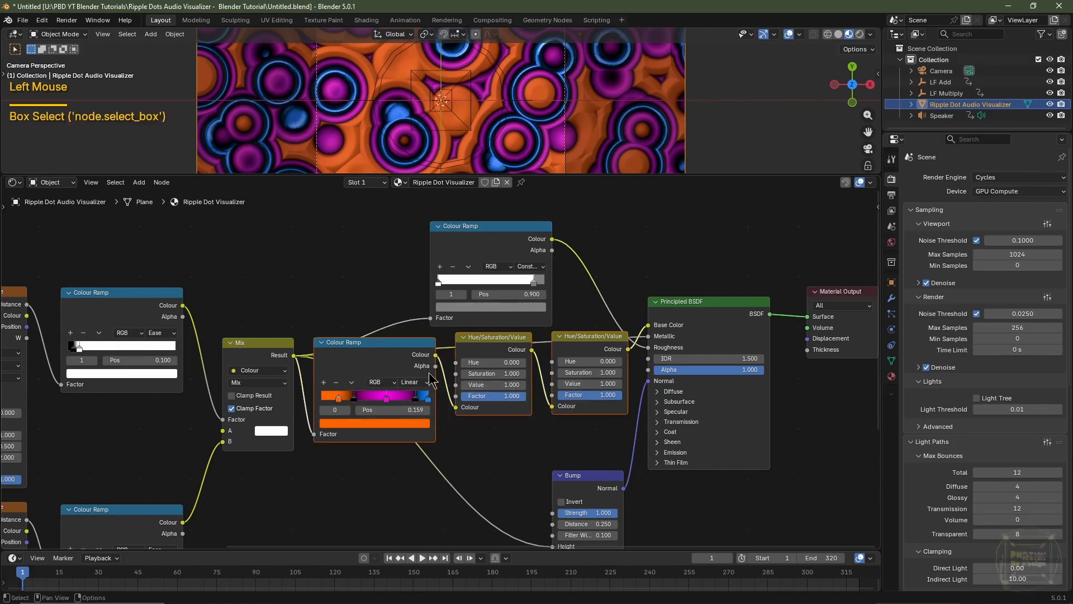
key(g)
key(y)
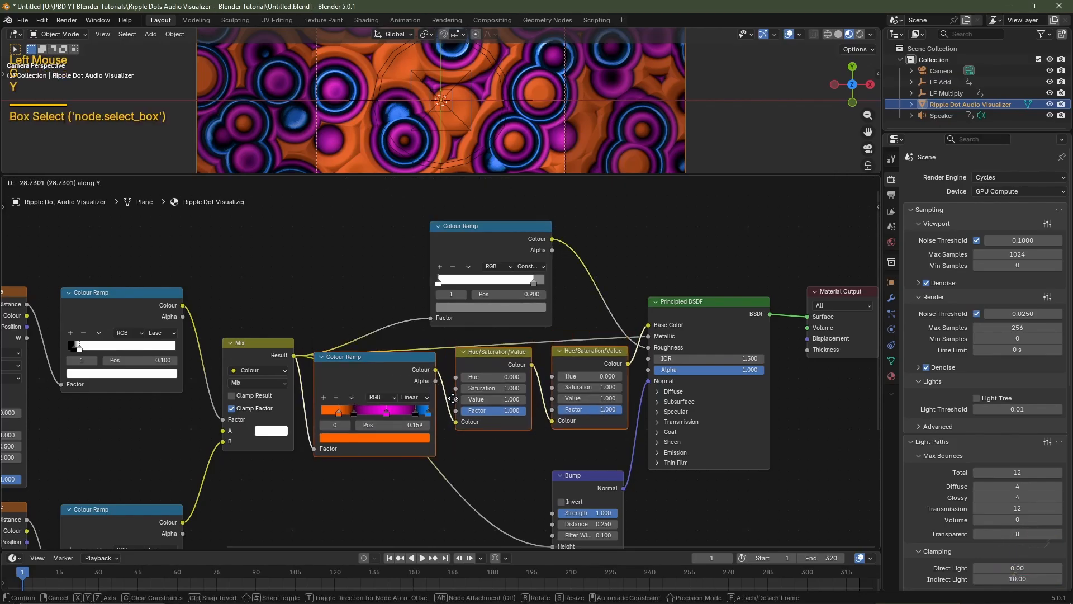
click(457, 411)
click(275, 354)
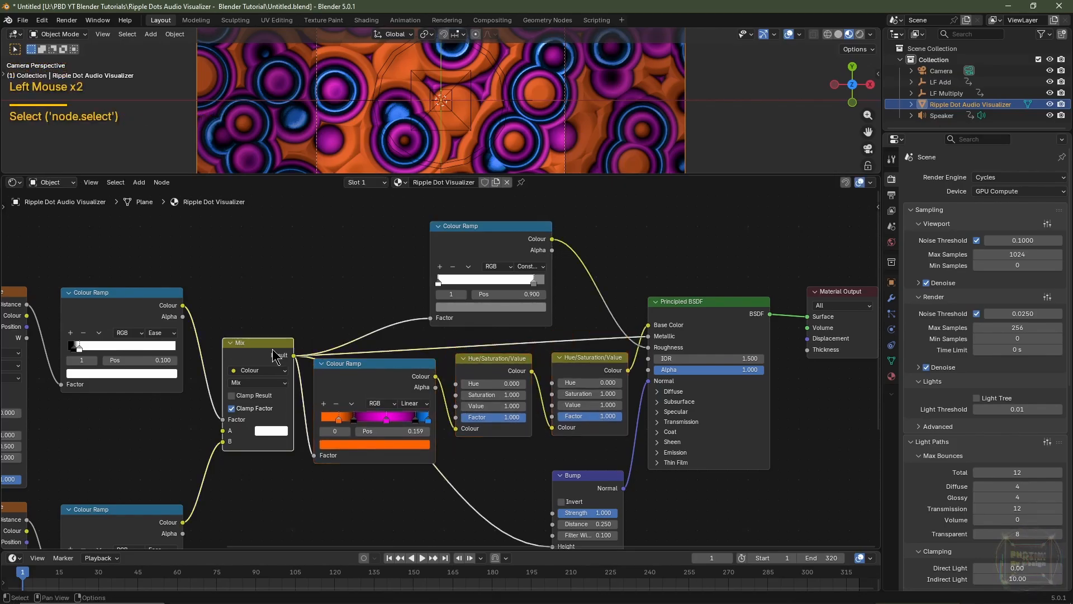
drag(275, 353, 262, 351)
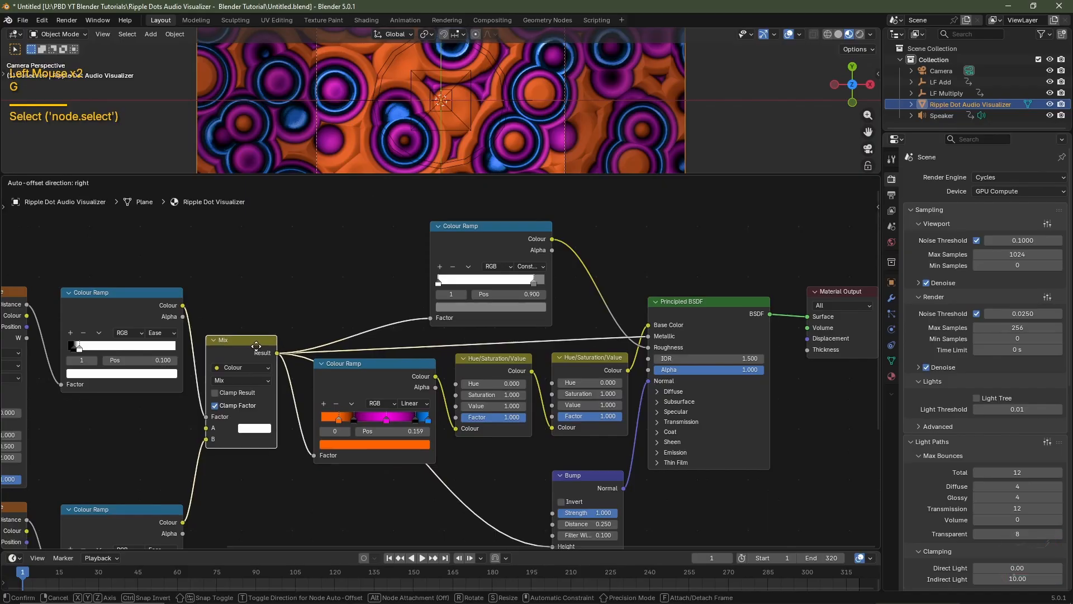
scroll(354, 329, down, 1)
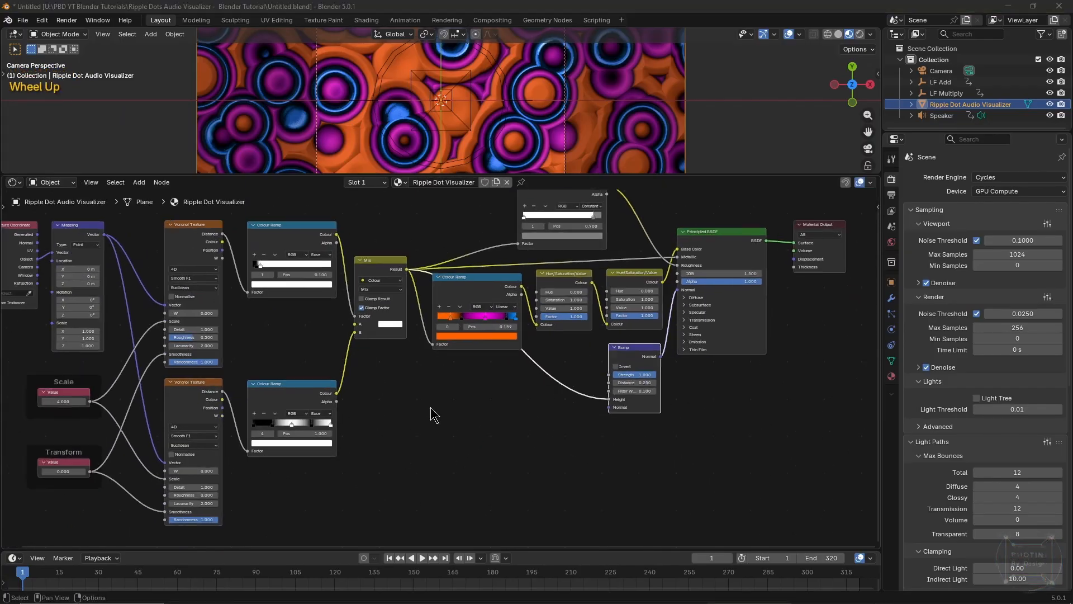
scroll(431, 409, up, 1)
middle_drag(430, 409, 422, 446)
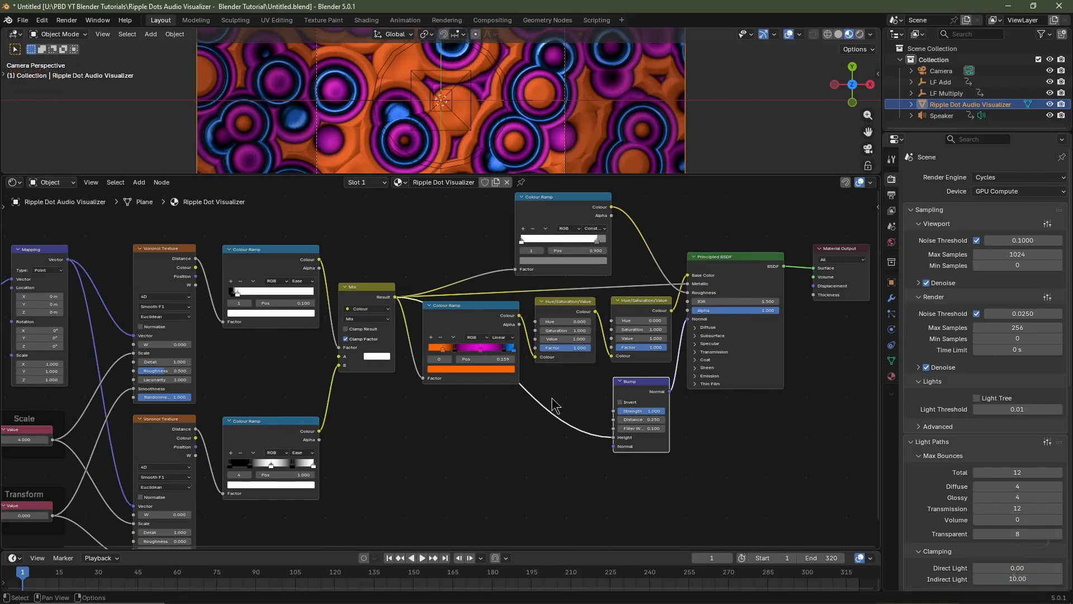
Expand the Principled BSDF's Emission settings and link the lower Voronoi Texture's Distance output to the emission Strength
scroll(726, 389, up, 2)
middle_drag(824, 393, 458, 411)
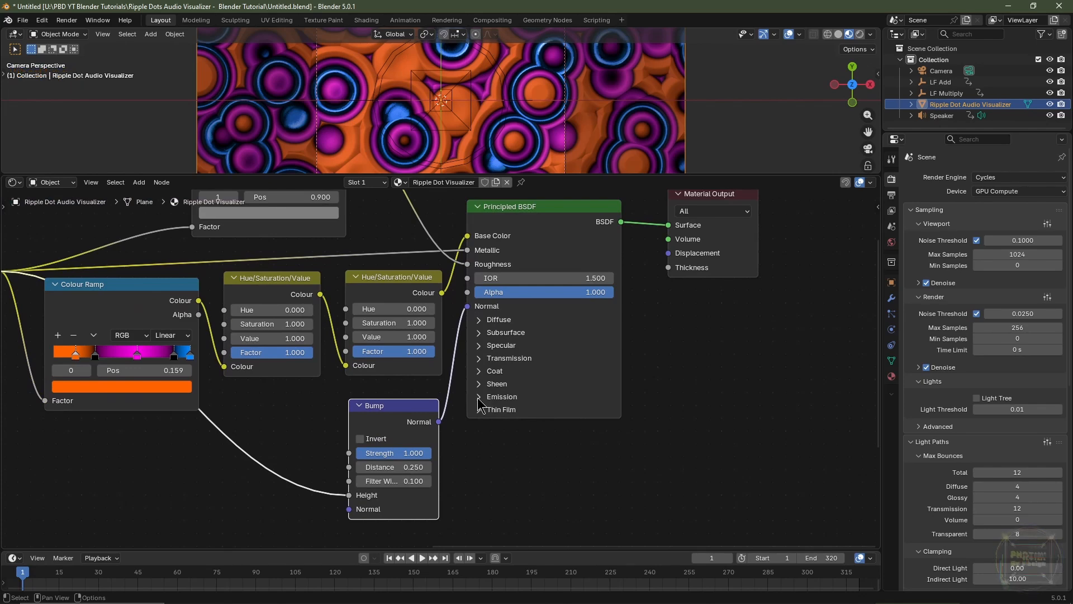
click(478, 397)
scroll(257, 461, down, 5)
middle_drag(254, 463, 464, 427)
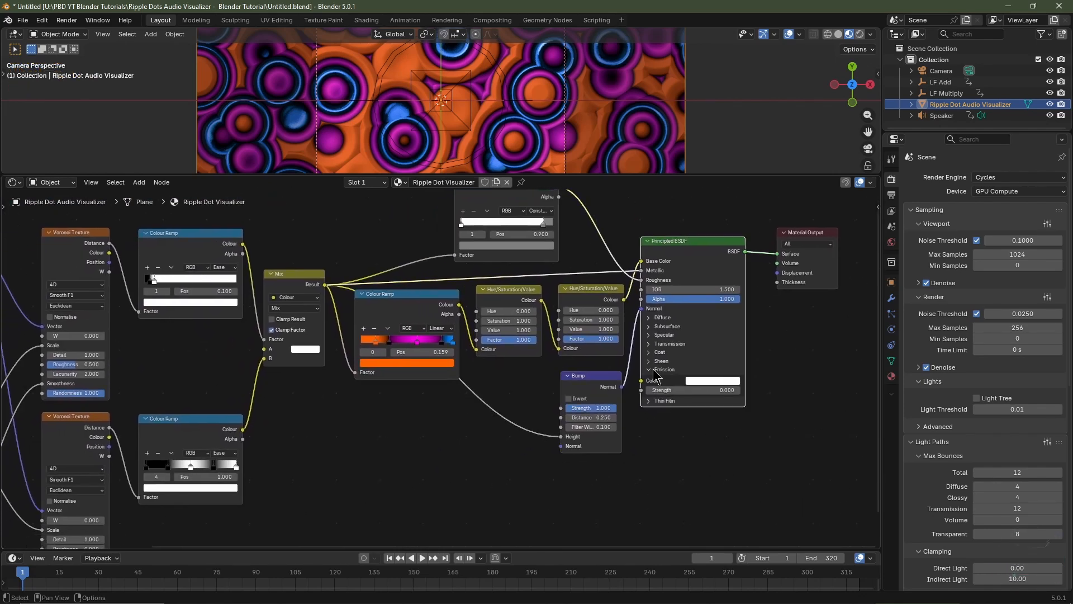
drag(110, 430, 649, 399)
key(ctrl+z)
key(ctrl+z)
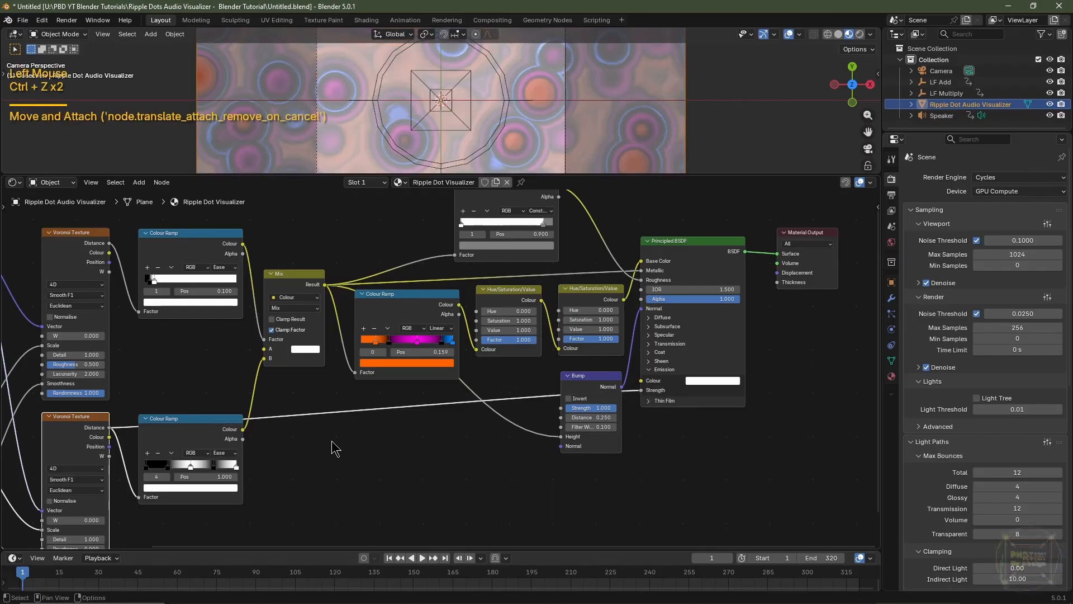
Insert a Colour Ramp into the link between the lower Voronoi Texture's Distance output and the Principled BSDF's emission Strength
key(shift+a)
mouse_move(334, 444)
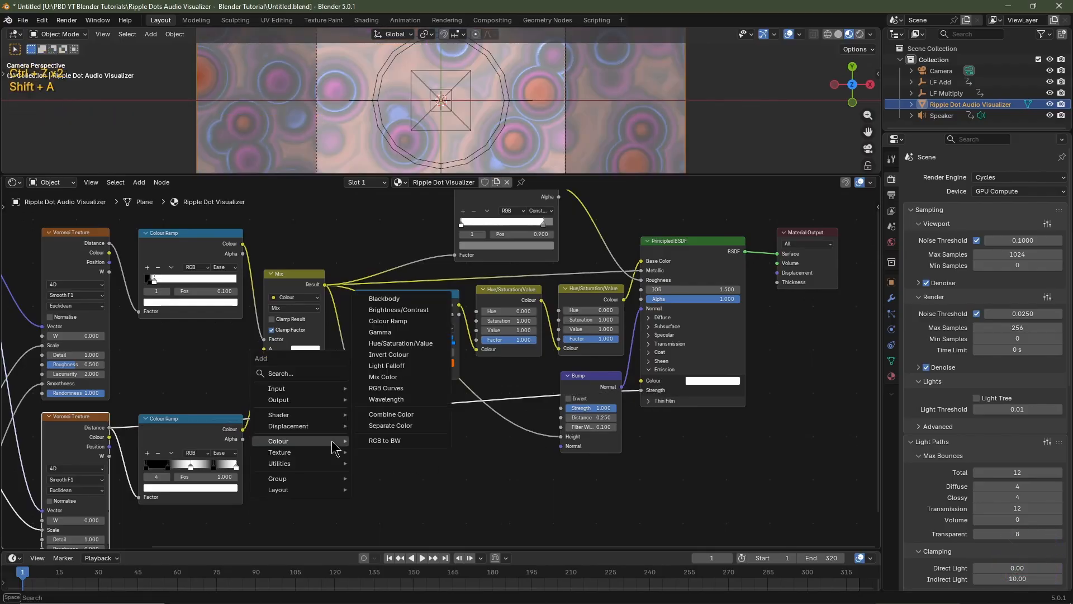
click(389, 323)
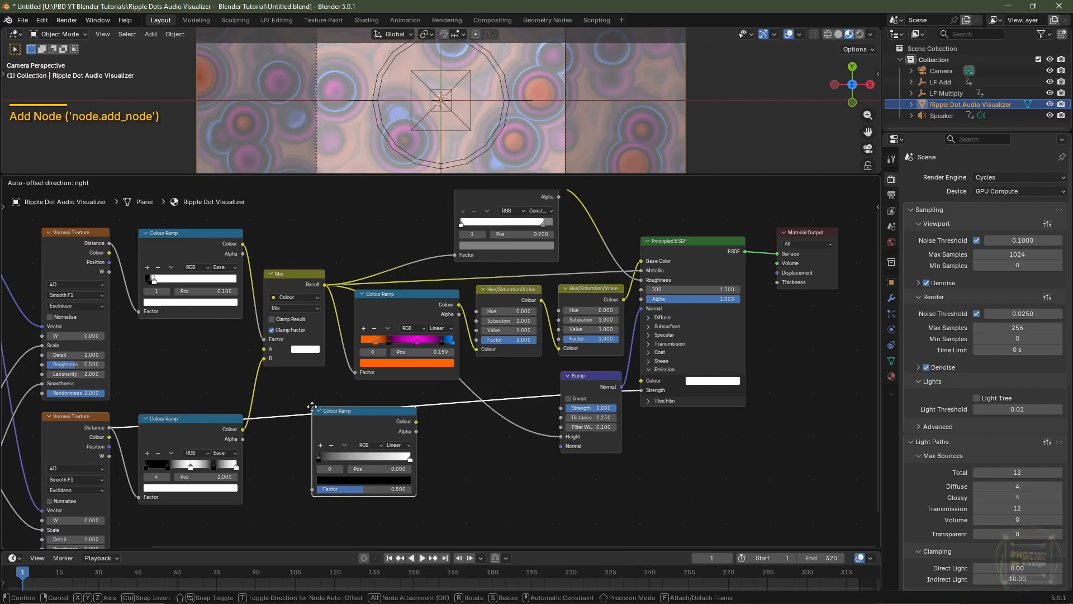
click(311, 407)
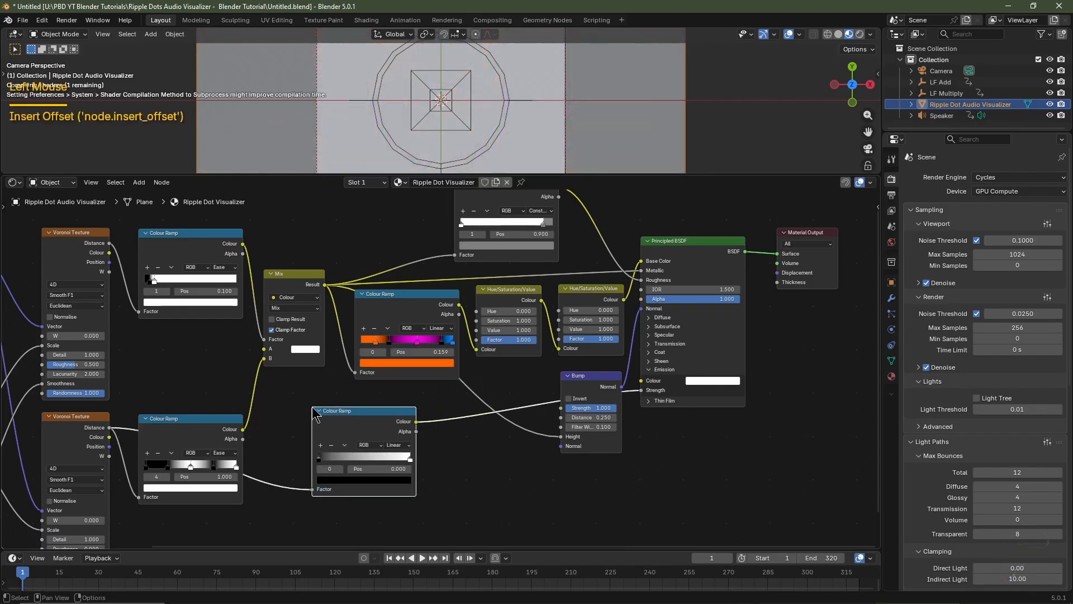
scroll(469, 499, up, 3)
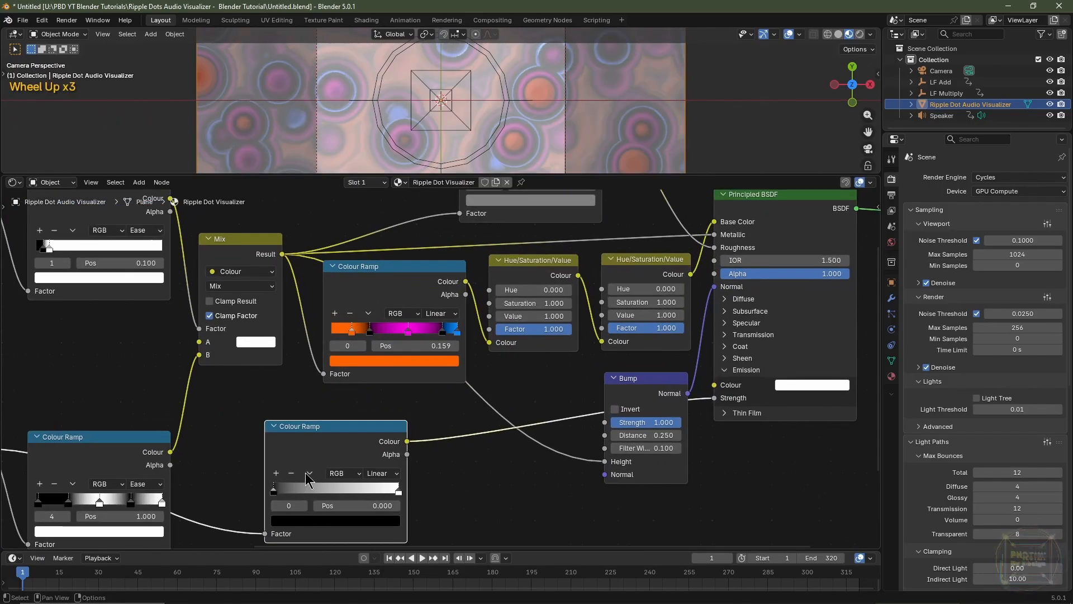
Flip the emission-strength Colour Ramp and set its interpolation to Constant
click(308, 479)
click(309, 485)
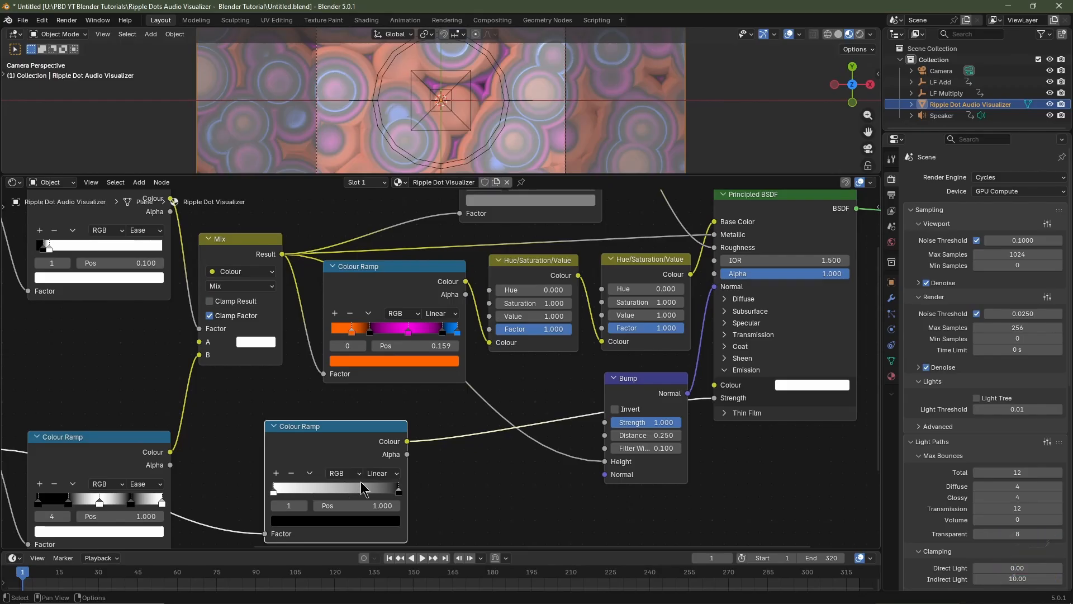
click(383, 474)
click(383, 554)
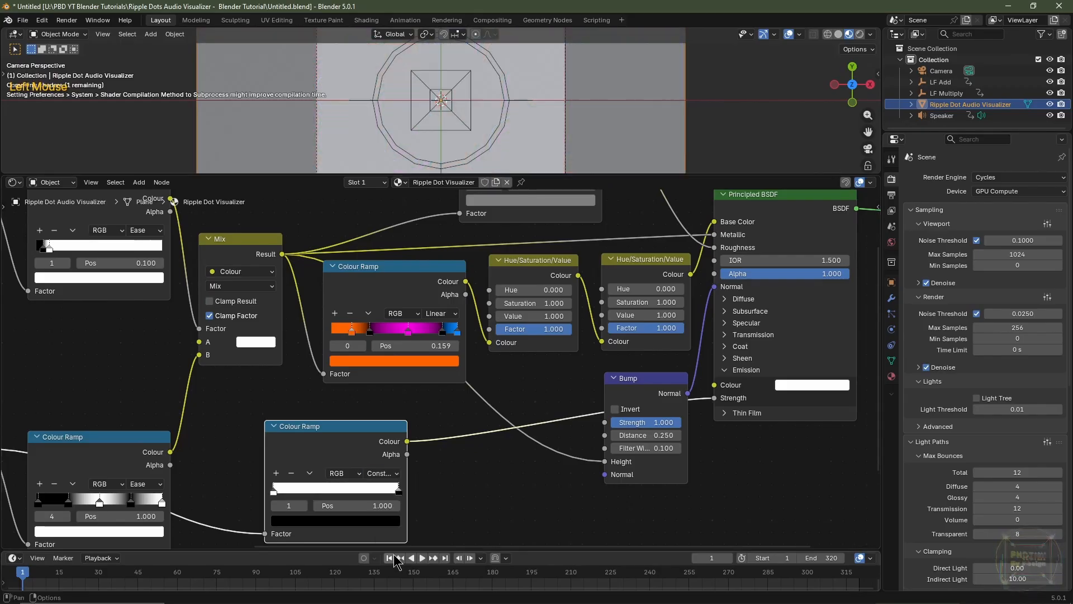
Set the colour Value of the emission-strength ramp's white stop at position 0 to 10
middle_drag(382, 555, 428, 460)
scroll(392, 374, up, 3)
click(300, 397)
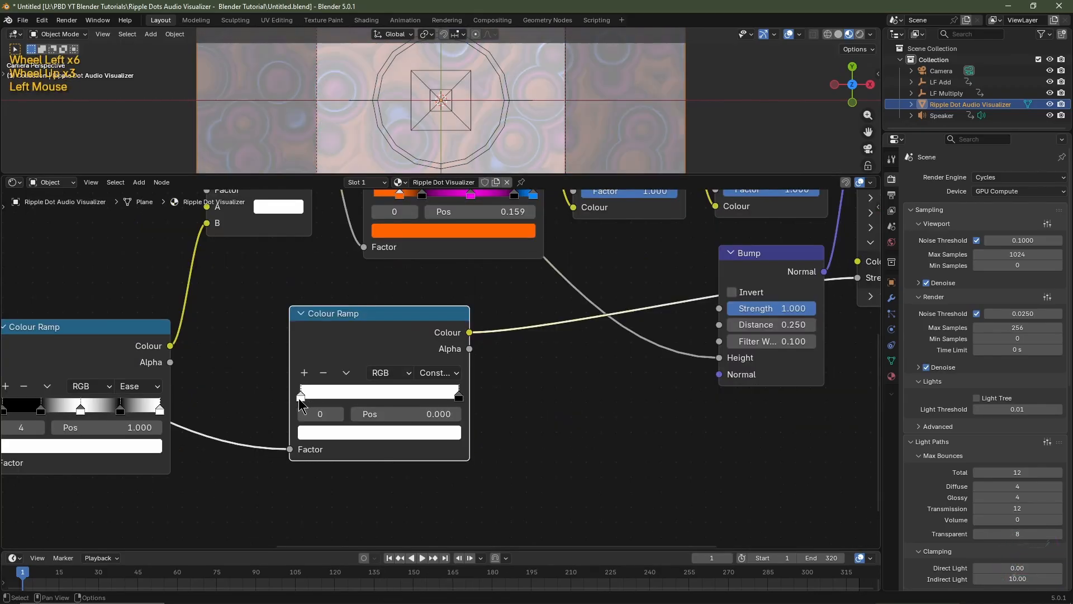
click(352, 433)
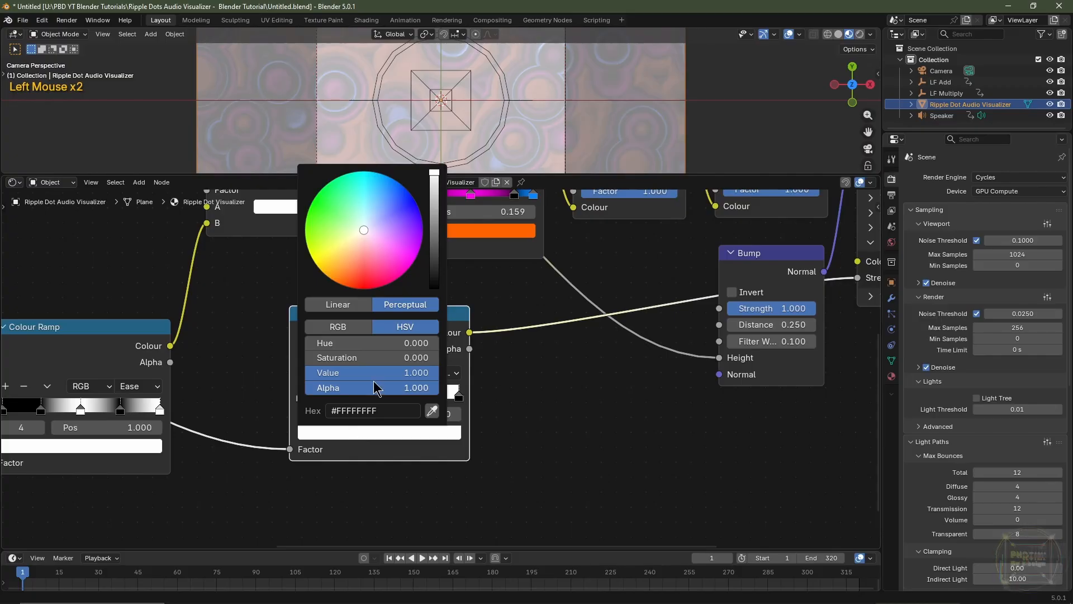
click(374, 376)
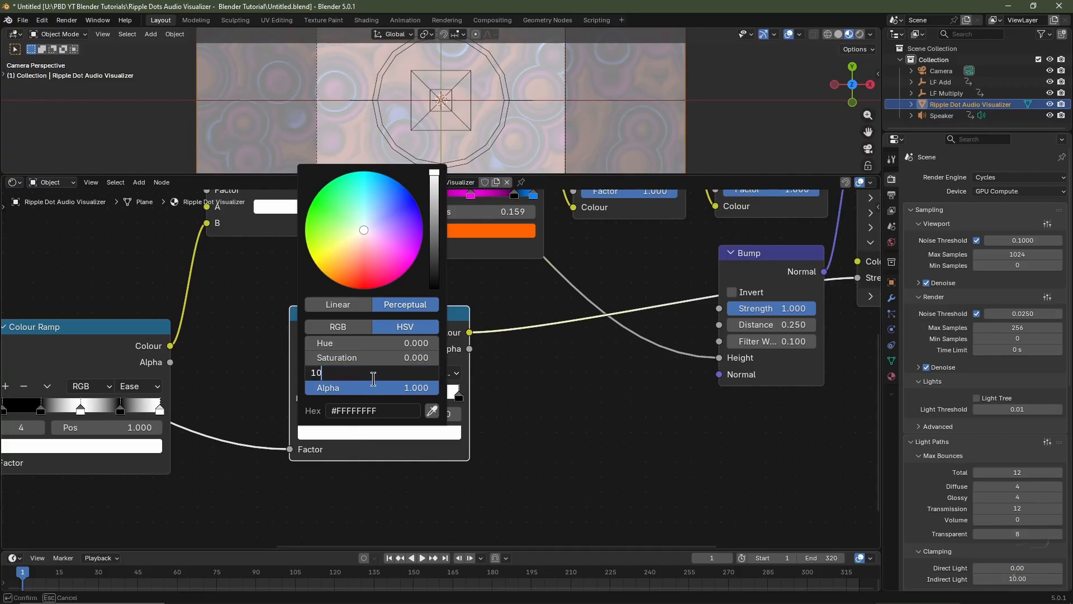
text(10)
key(Return)
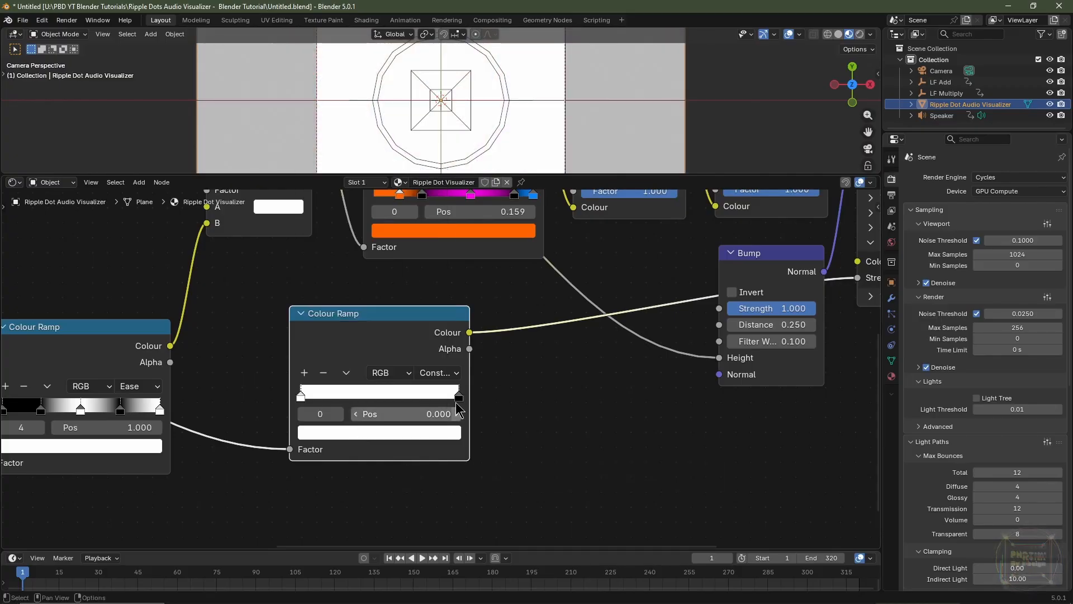
Set the position of the emission-strength ramp's black stop to 0.25
click(458, 397)
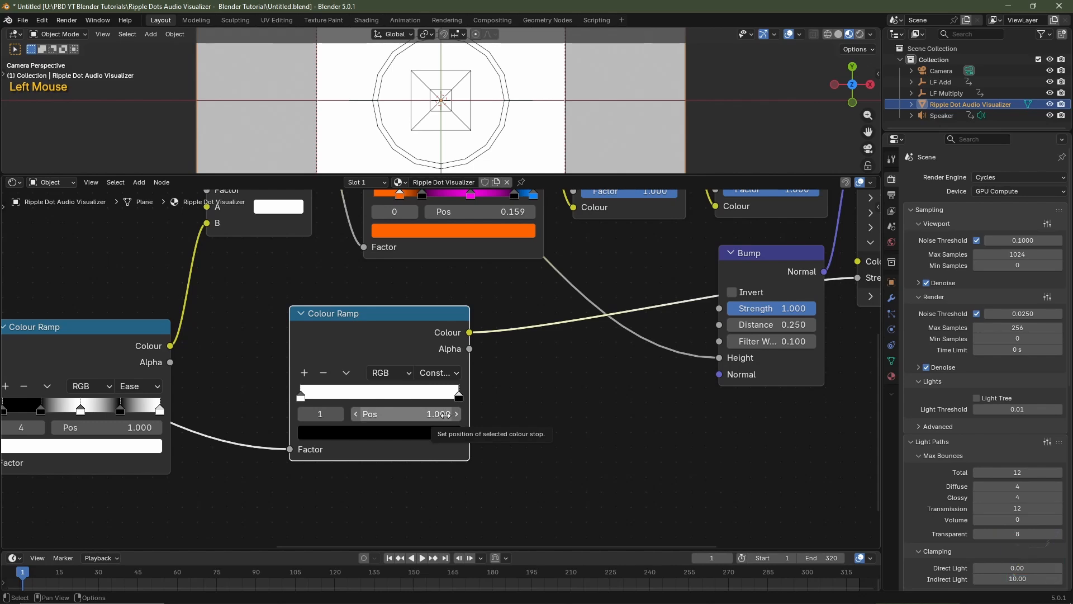
double_click(446, 414)
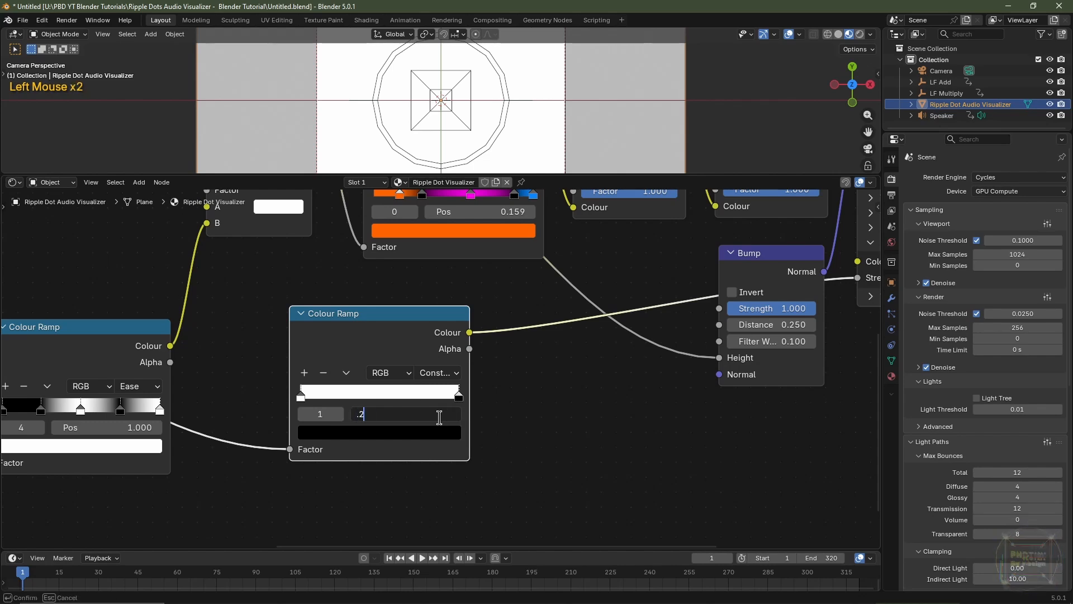
text(.25)
key(Return)
drag(446, 174, 447, 415)
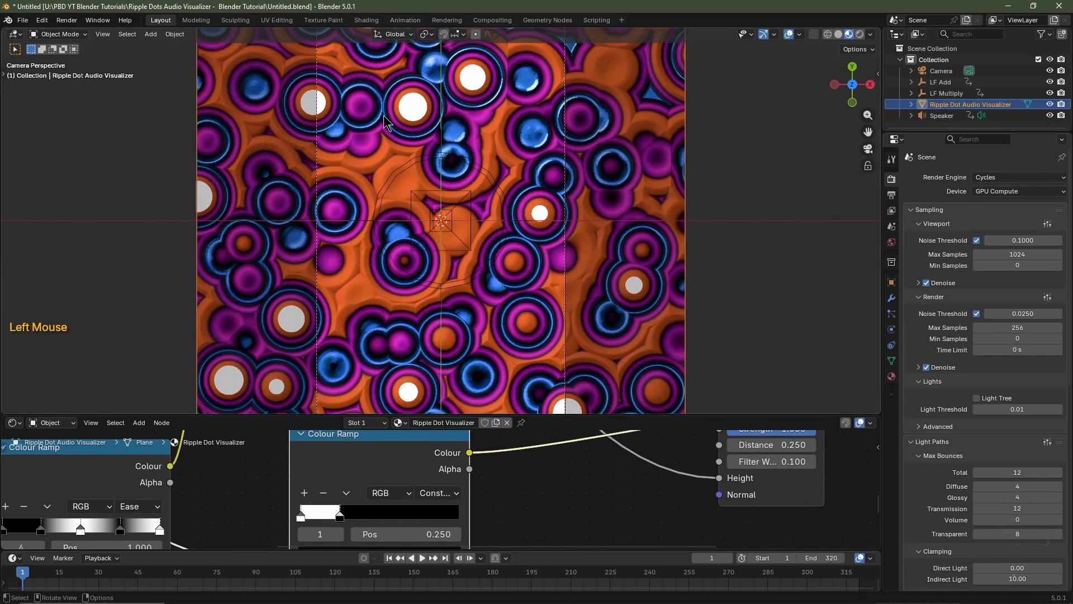
right_click(481, 273)
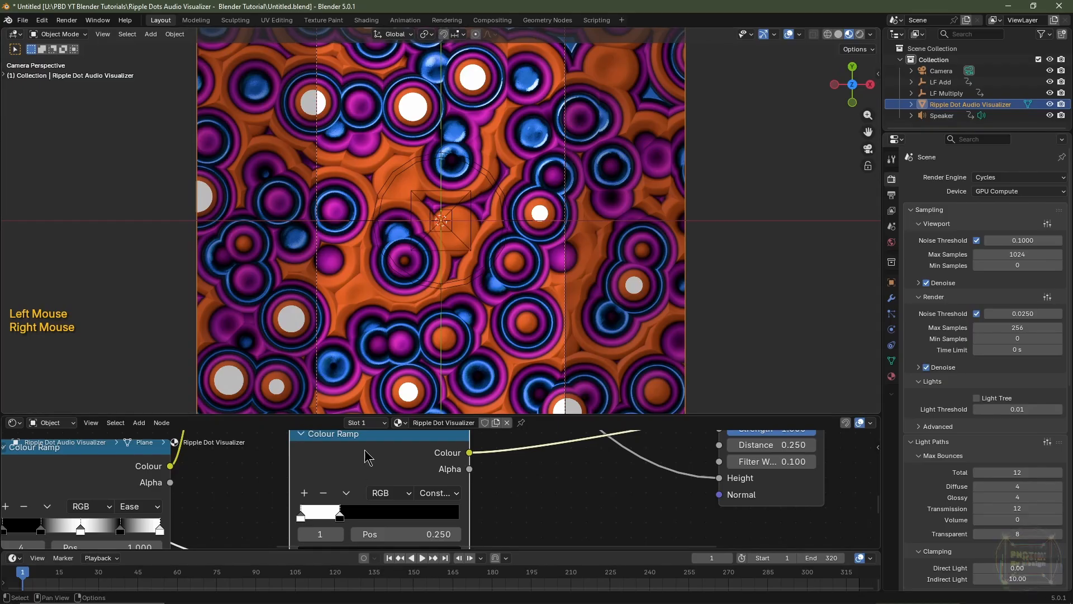
mouse_move(341, 519)
mouse_down()
mouse_move(328, 519)
mouse_move(382, 530)
mouse_move(361, 525)
mouse_up()
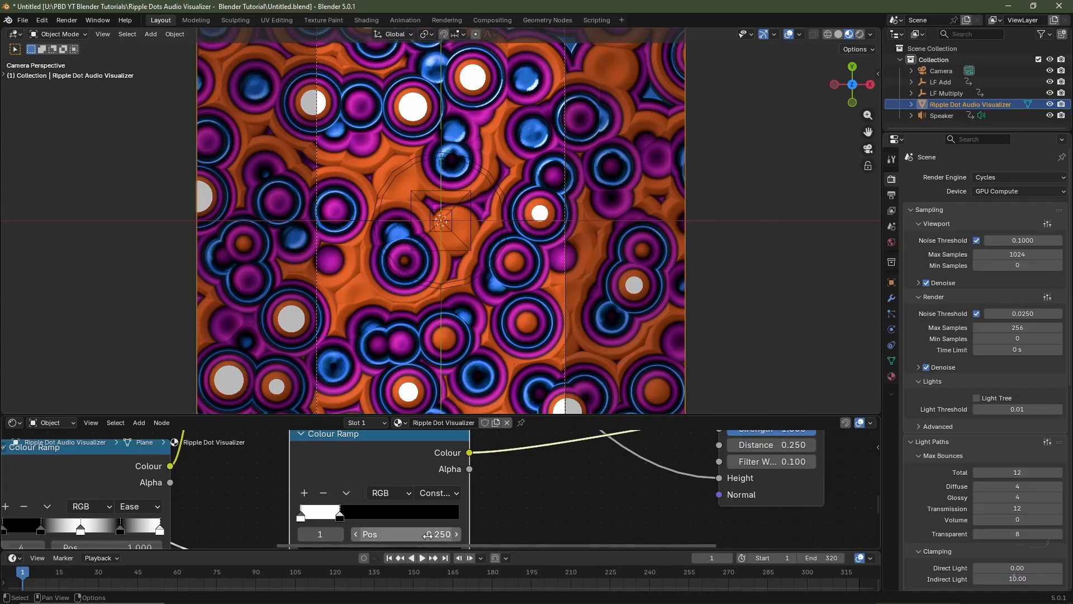
Link the orange-magenta Colour Ramp's Colour output to the Principled BSDF's emission Colour input
drag(550, 415, 600, 206)
scroll(553, 163, down, 3)
shift+middle_drag(552, 163, 550, 185)
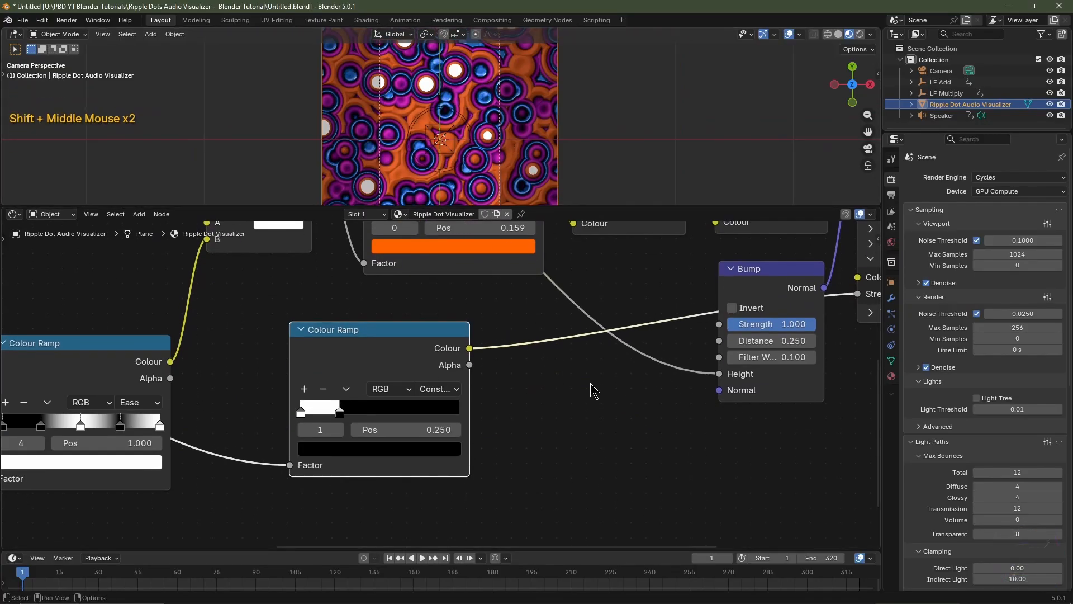
scroll(605, 375, down, 2)
middle_drag(605, 376, 449, 396)
scroll(559, 357, up, 4)
drag(342, 278, 661, 409)
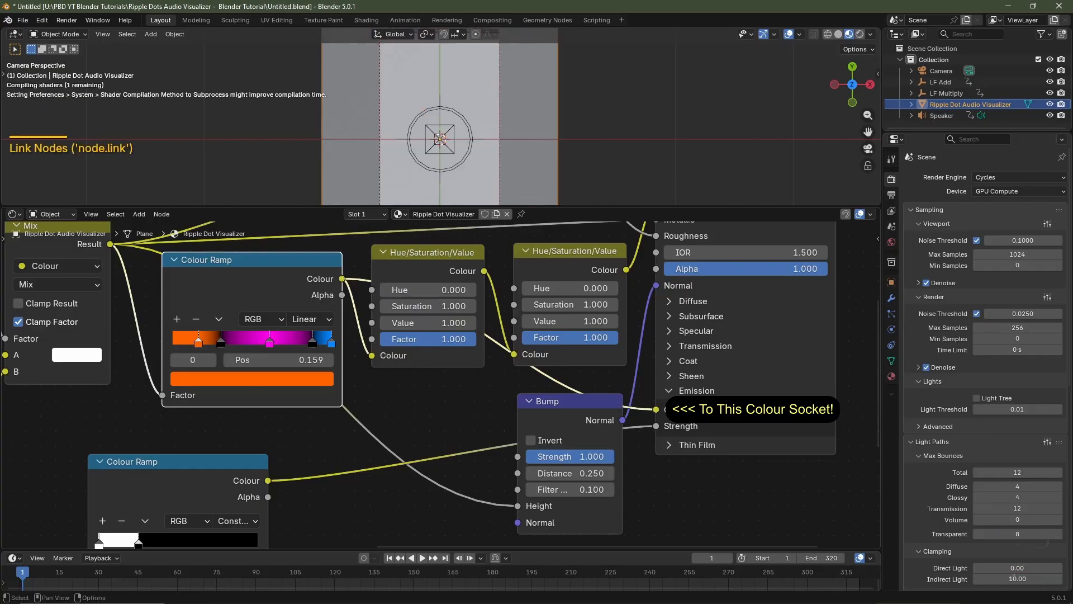
Examine the emissive dots in the 3D viewport, and enlarge the node editor to show the whole material node tree
scroll(724, 346, up, 1)
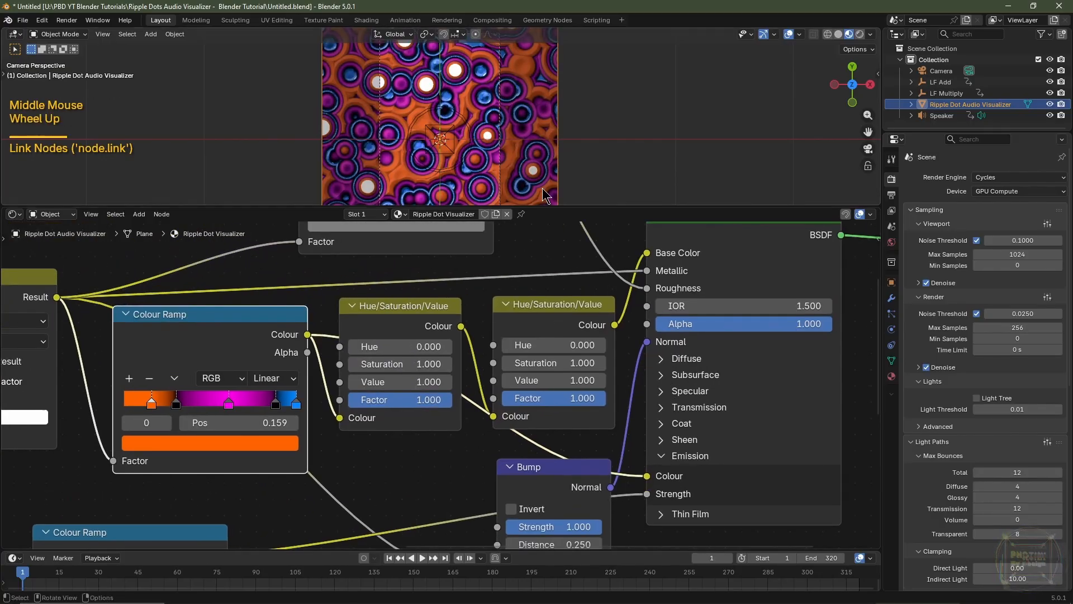
scroll(375, 163, up, 1)
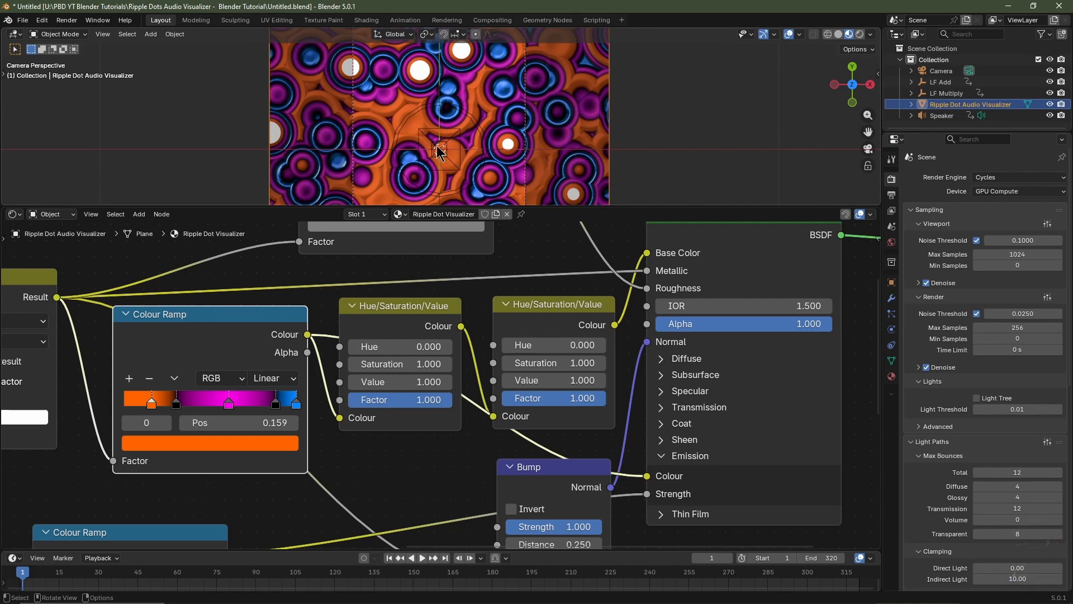
scroll(447, 364, down, 10)
drag(602, 208, 602, 136)
middle_drag(327, 356, 347, 325)
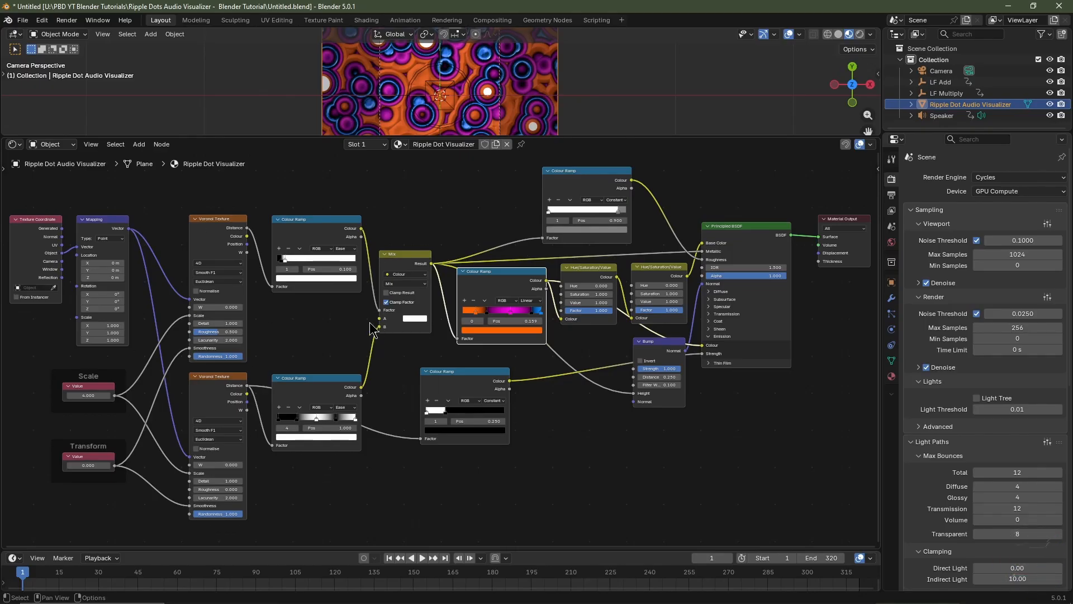
Save the Blender file as Like And Subscribe.blend in the current project folder
click(22, 20)
click(43, 104)
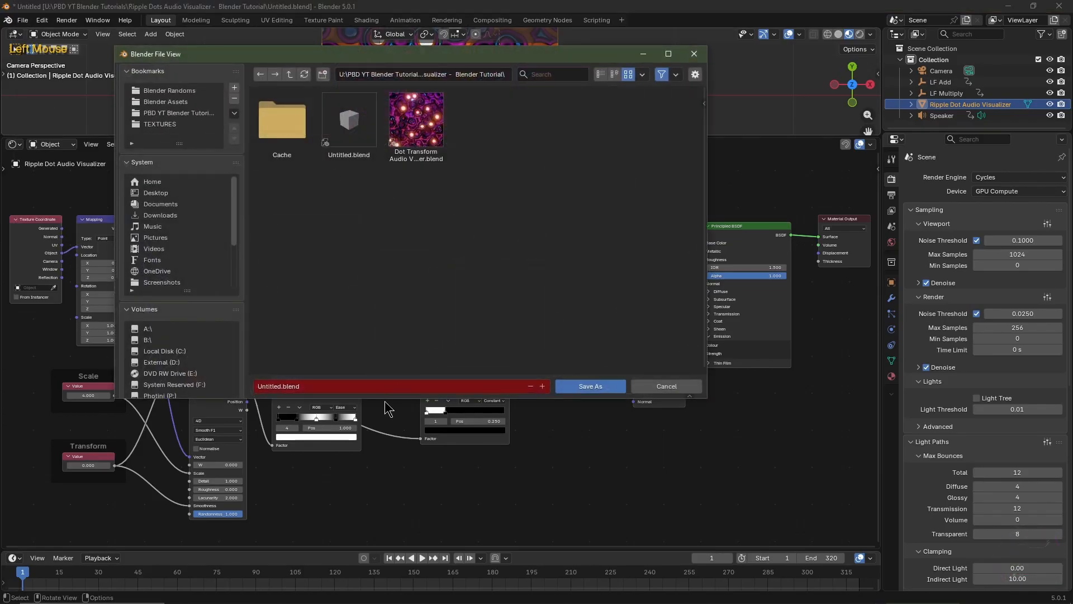
click(367, 387)
text(Like An)
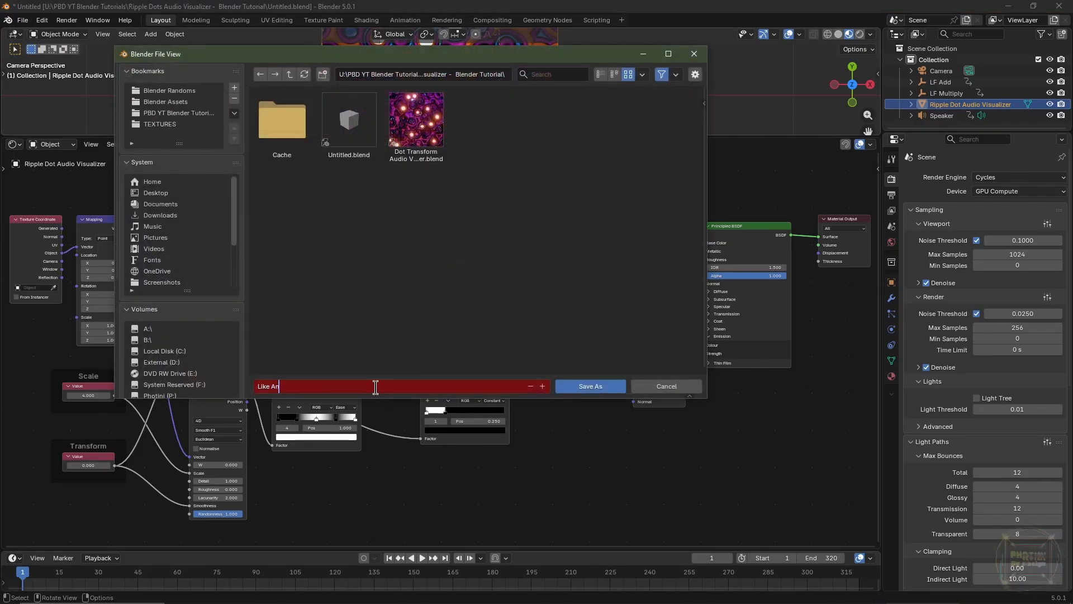
text(d Subscribe)
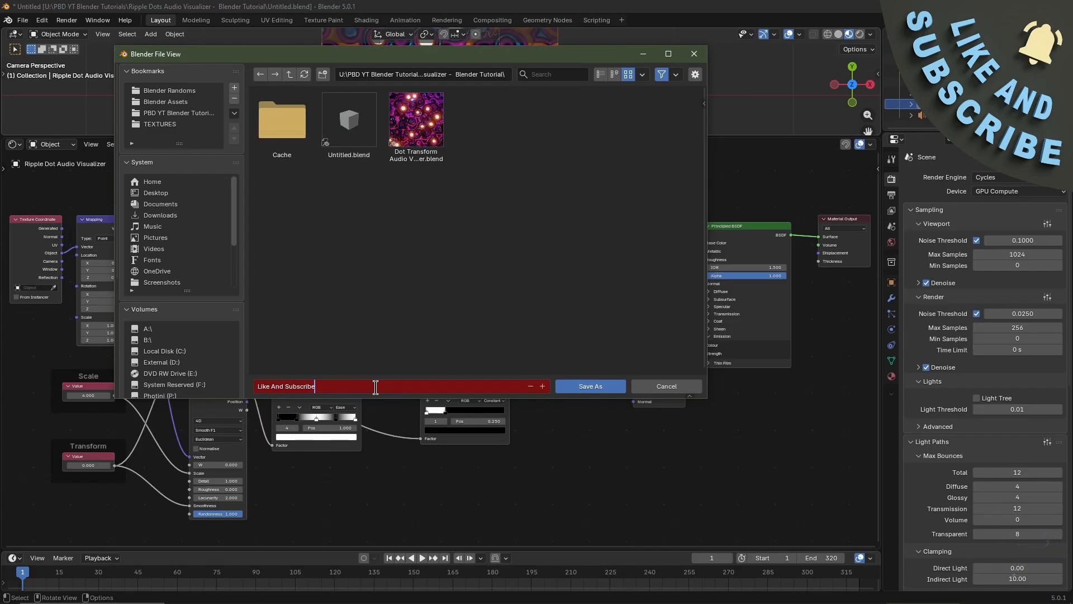
key(Return)
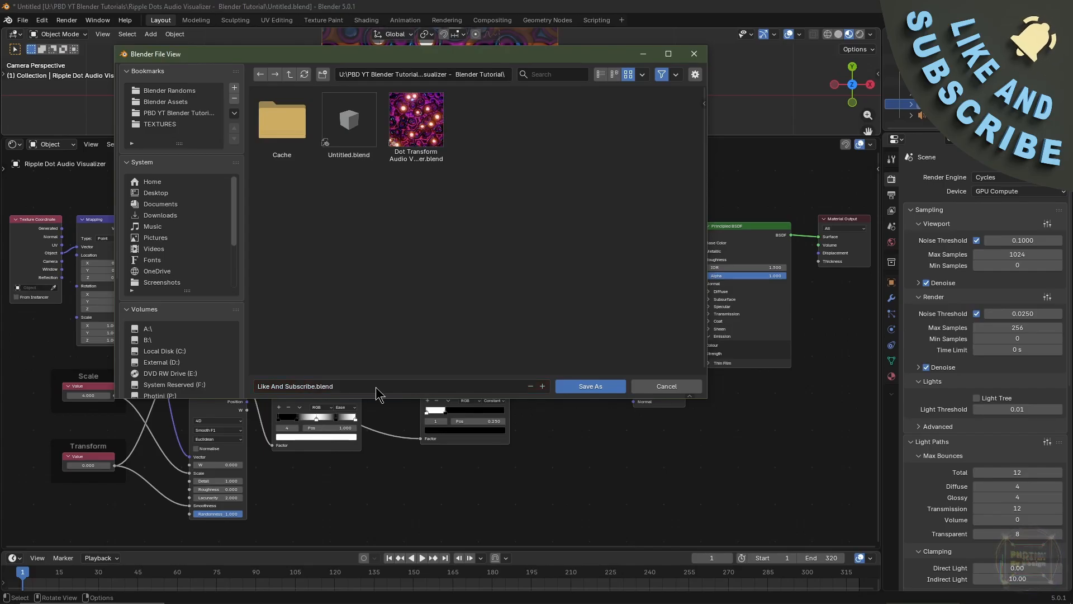
click(587, 386)
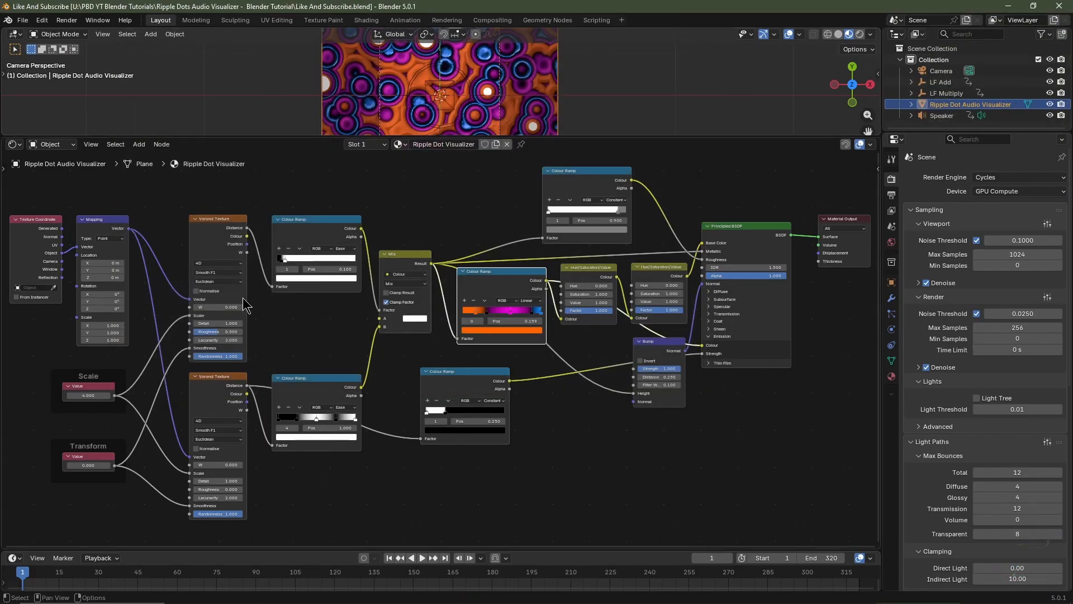
Duplicate the Texture Coordinate node and place the copy in the empty space before the original
middle_drag(107, 339, 358, 351)
scroll(231, 364, up, 2)
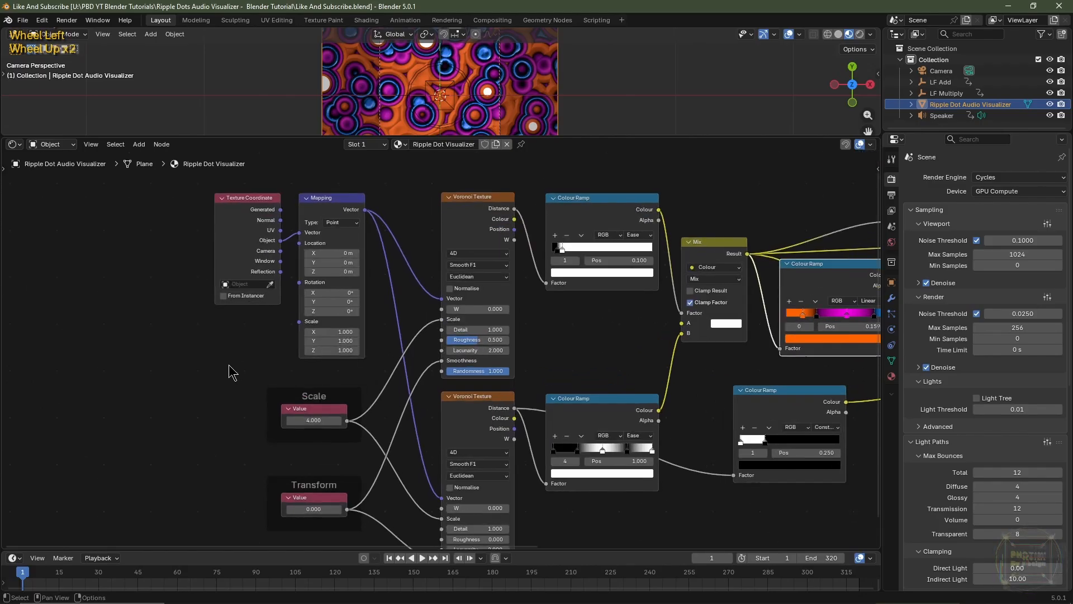
middle_drag(222, 331, 263, 343)
click(296, 228)
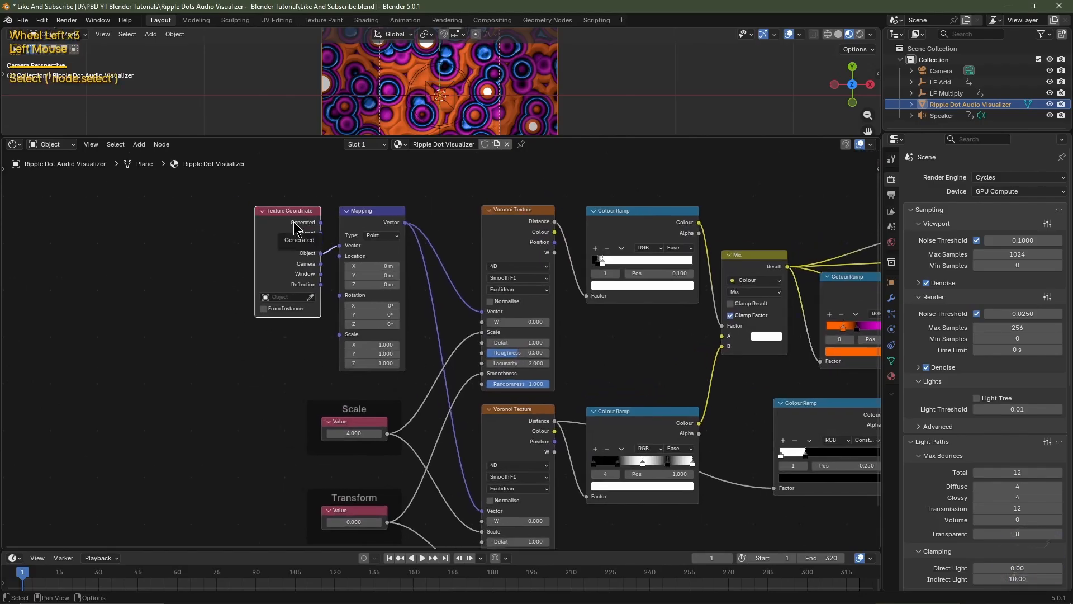
key(shift+d)
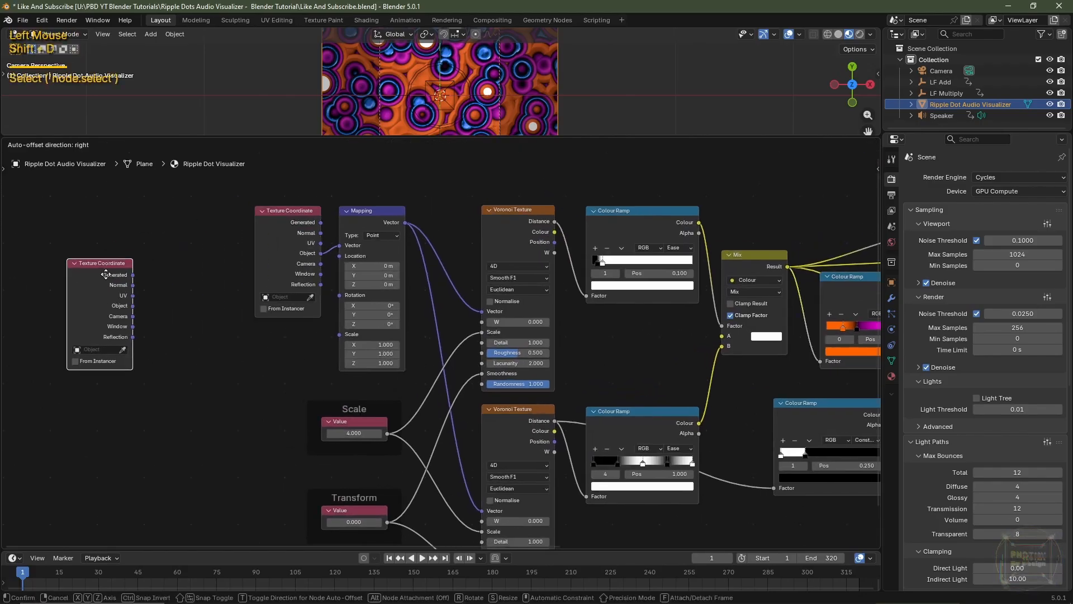
click(65, 307)
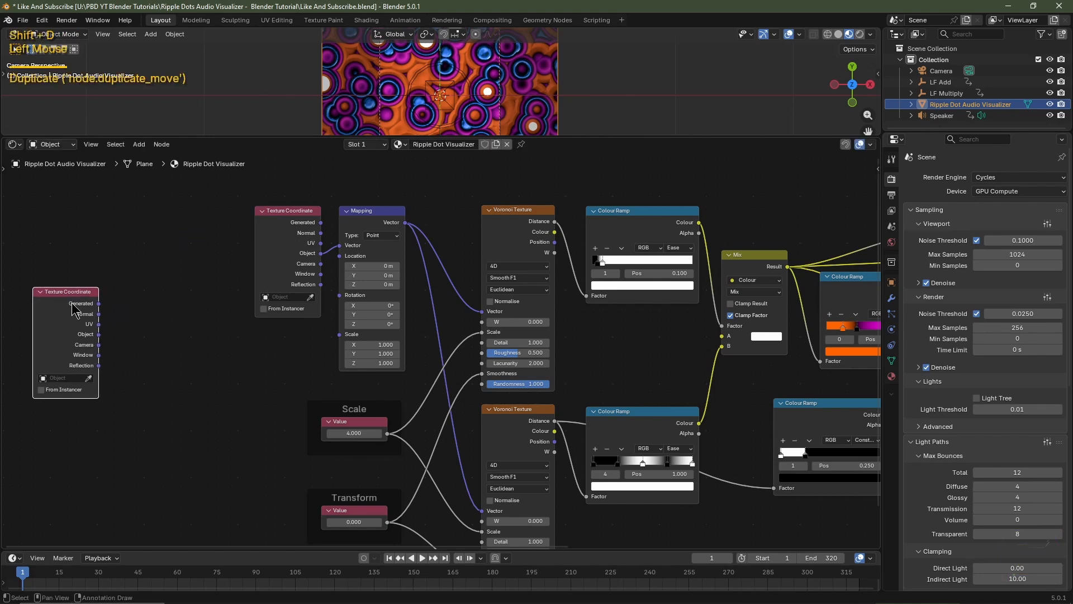
Add a Separate XYZ node right after the duplicated Texture Coordinate node
key(shift+a)
mouse_move(132, 374)
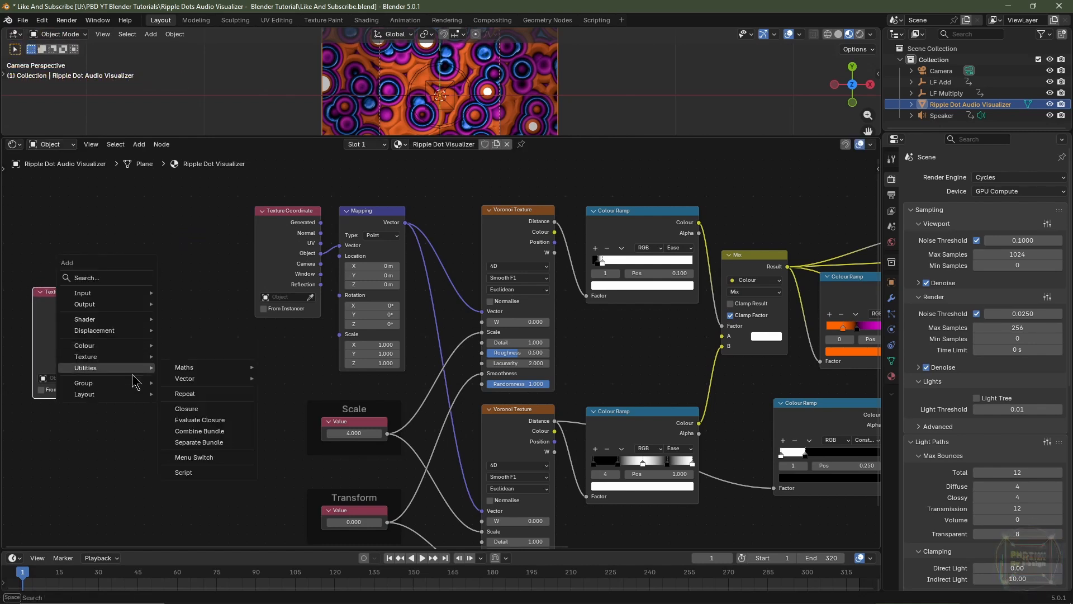
mouse_move(181, 382)
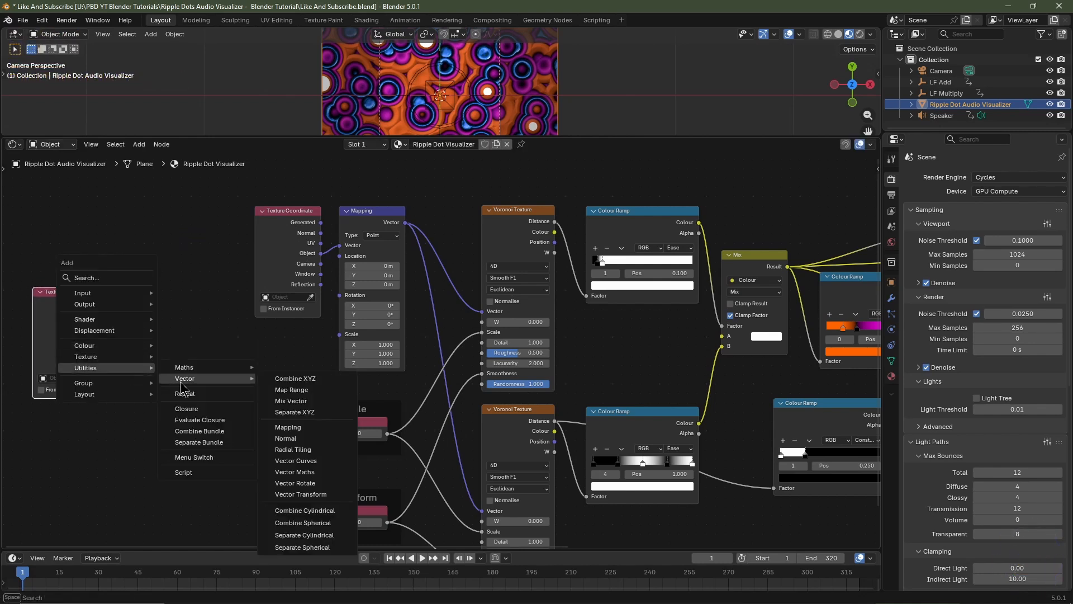
click(295, 412)
click(128, 294)
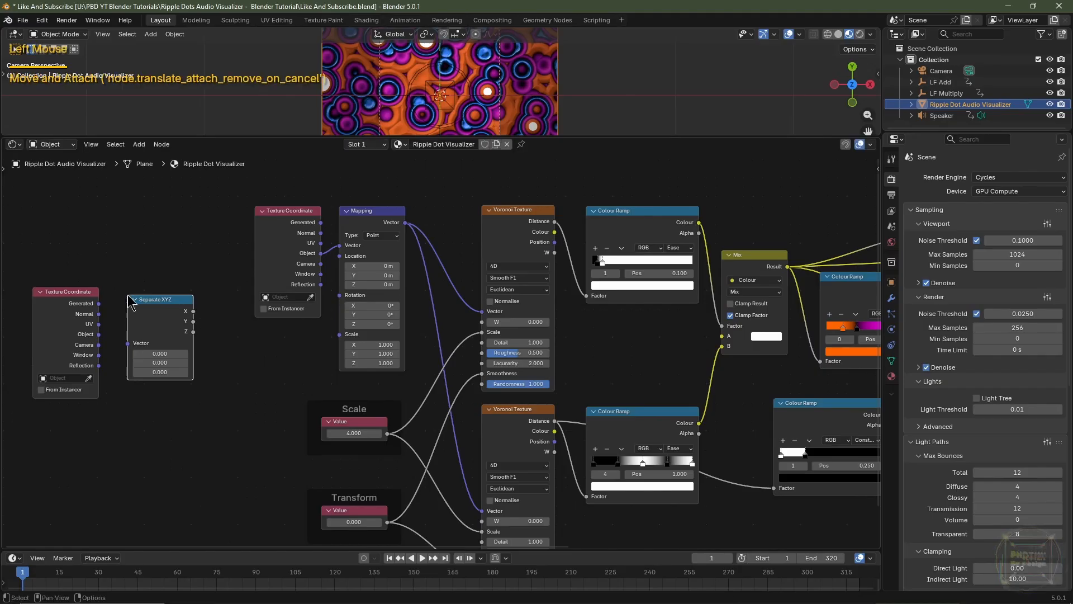
Set the duplicated Texture Coordinate's object to LF Add and link its Object output to the Separate XYZ Vector input
scroll(125, 339, up, 2)
click(82, 319)
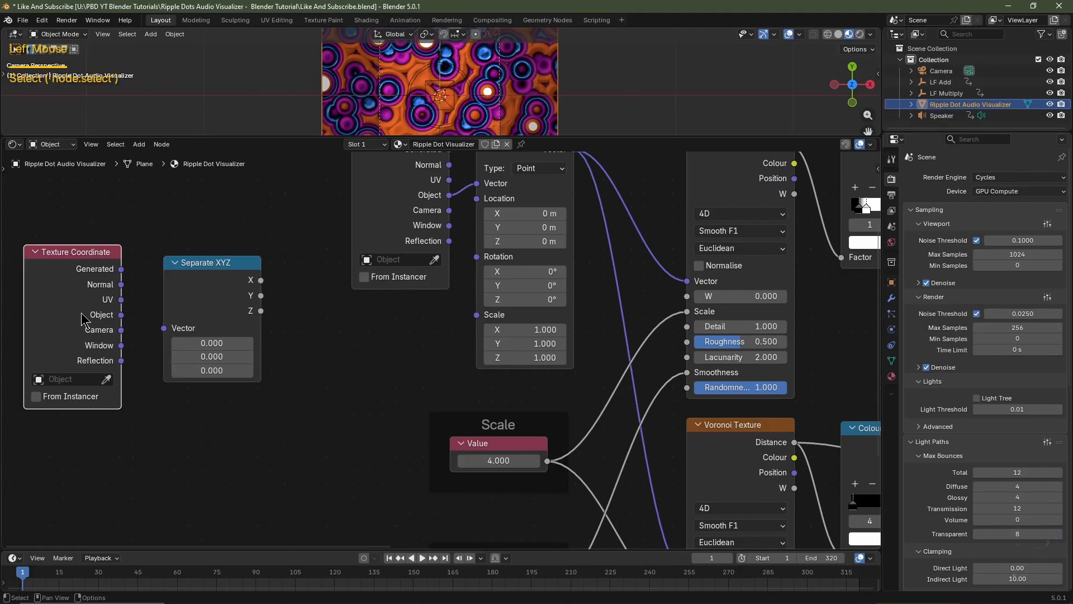
click(64, 380)
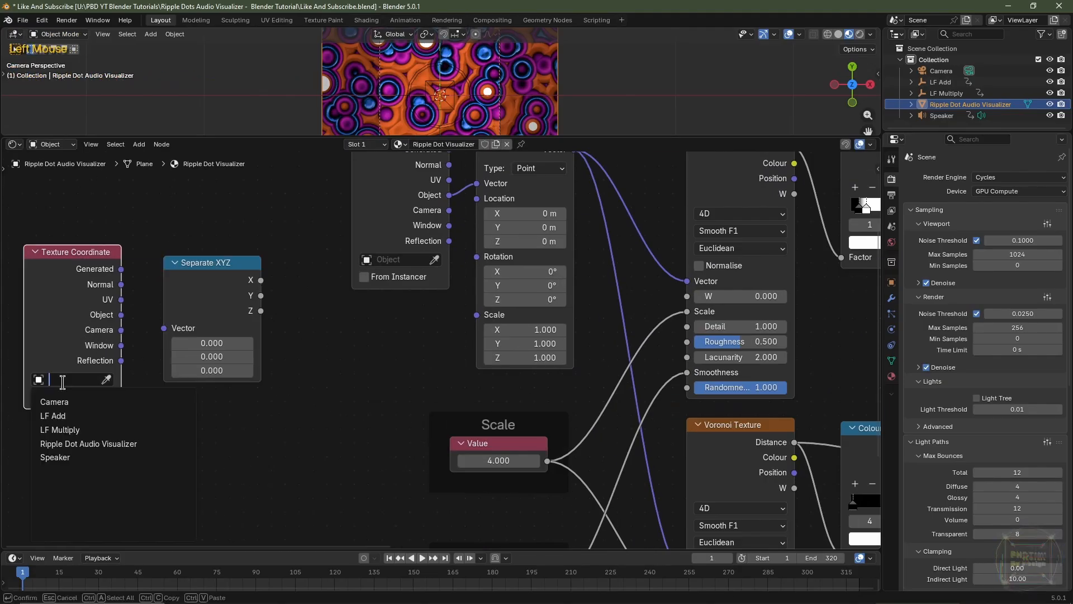
click(77, 415)
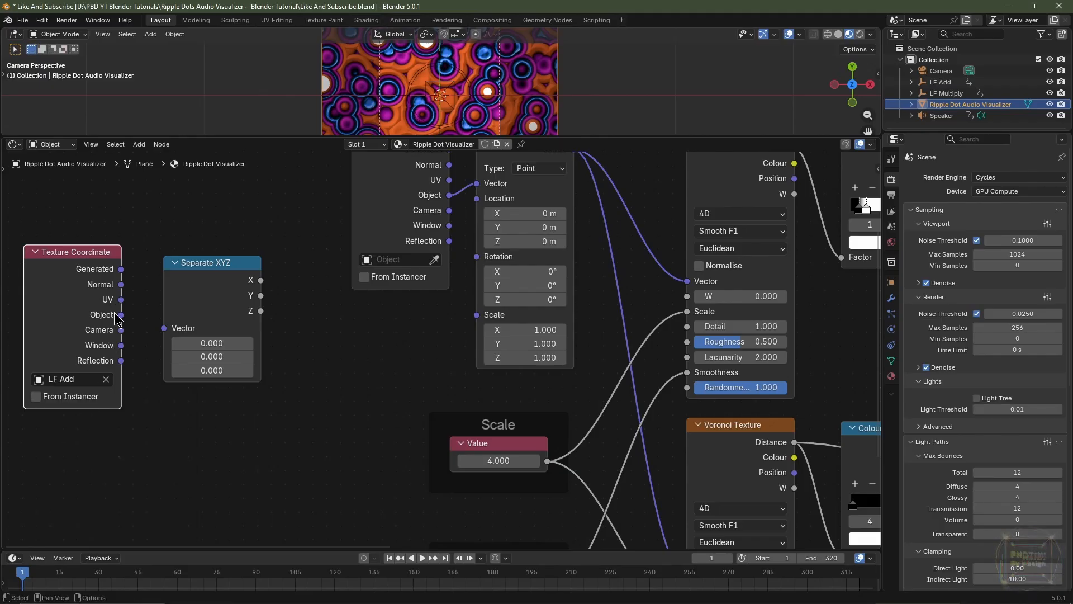
drag(117, 315, 164, 336)
drag(200, 300, 186, 291)
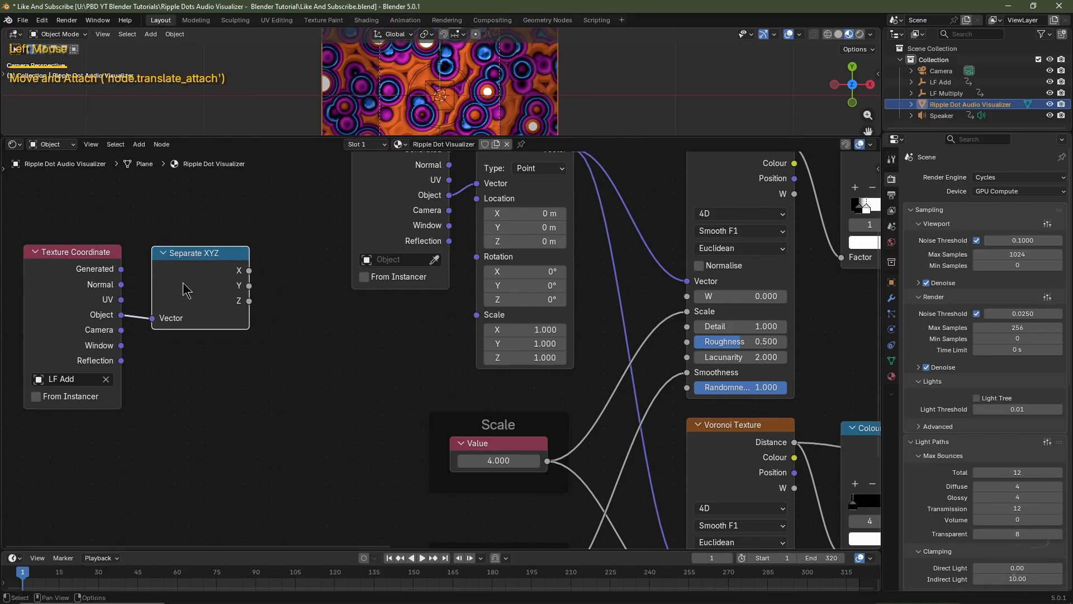
Link the Separate XYZ node's Z output to the Hue input of the second Hue/Saturation/Value node
drag(248, 300, 290, 309)
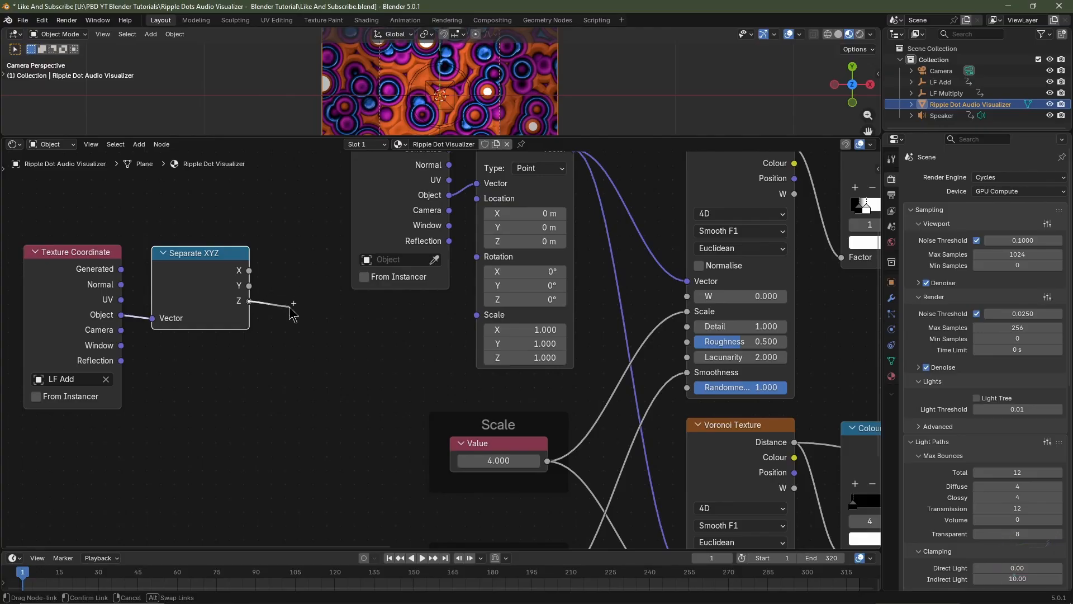
right_click(291, 308)
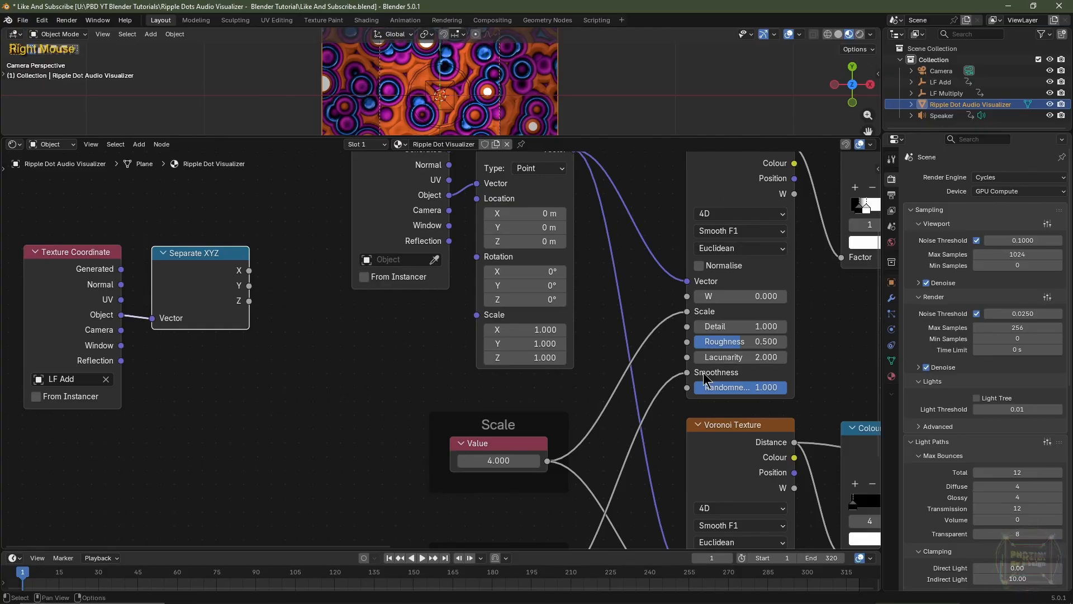
scroll(412, 307, down, 2)
middle_drag(411, 307, 647, 334)
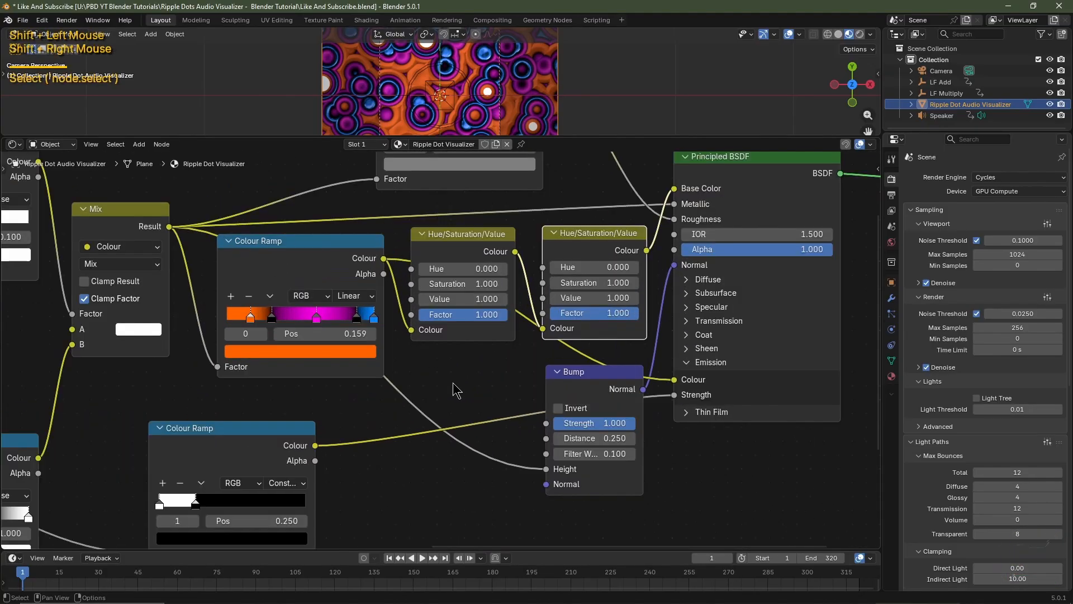
shift+drag(598, 268, 740, 268)
key(Escape)
scroll(598, 268, down, 5)
middle_drag(361, 341, 502, 342)
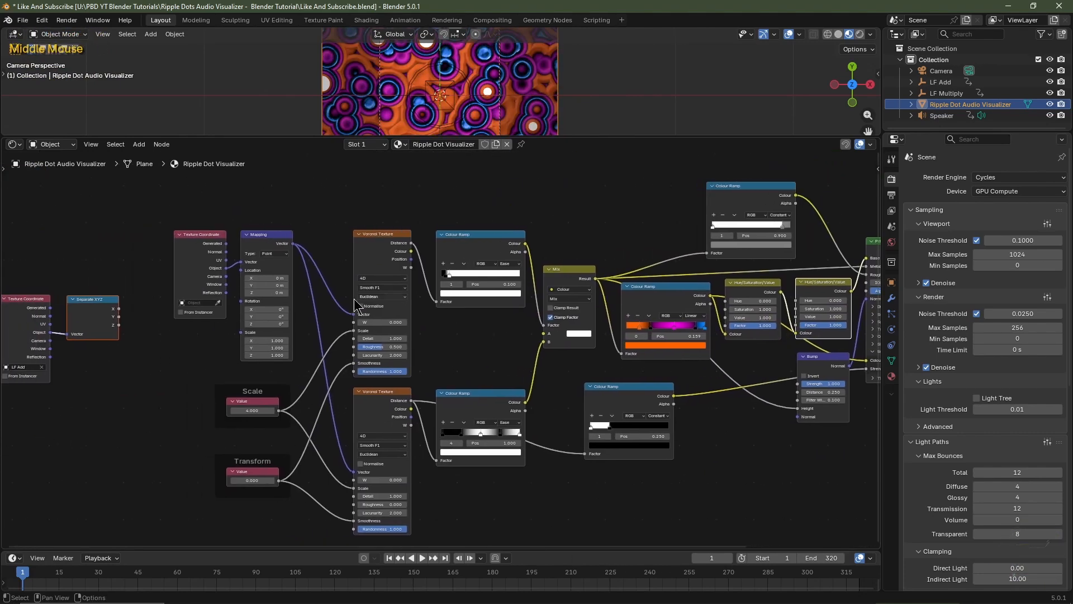
drag(118, 324, 803, 305)
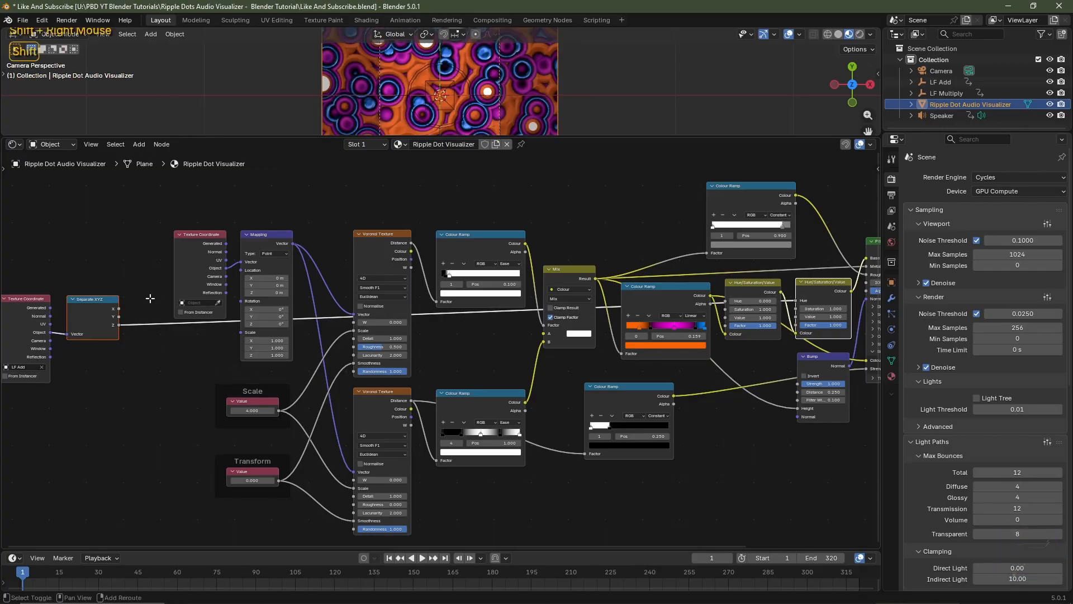
Insert two reroute points in the Z-to-Hue link and move them so the link runs above the node tree
shift+right_drag(149, 302, 149, 345)
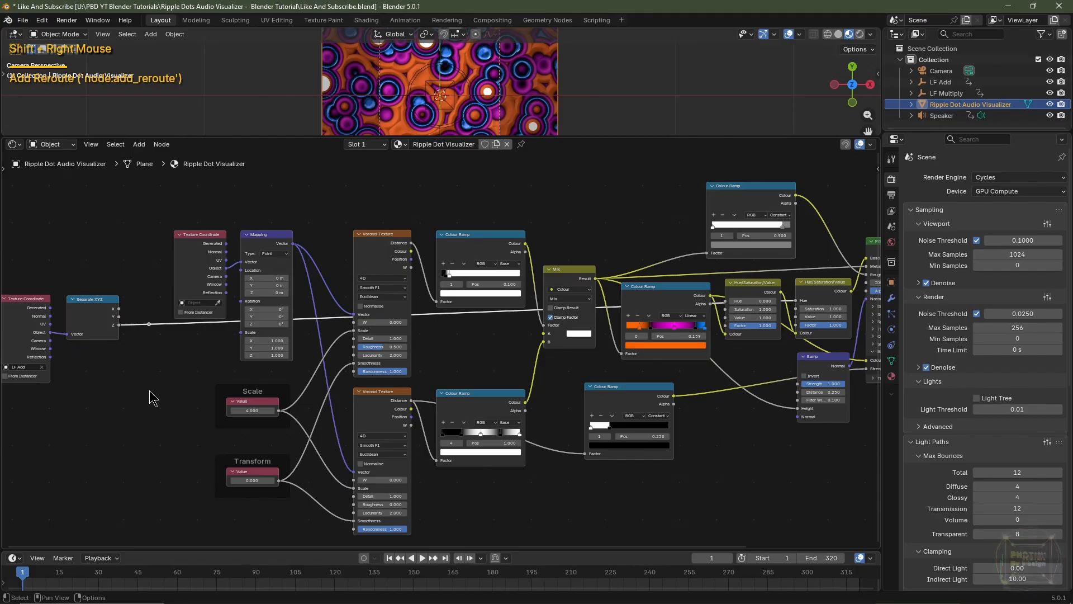
key(g)
click(174, 271)
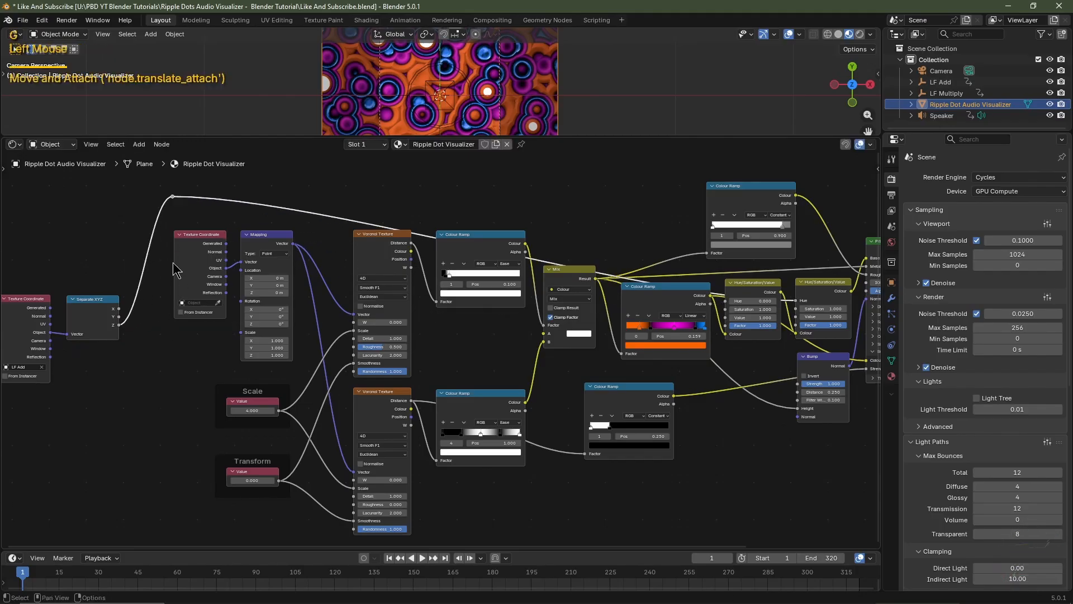
shift+right_drag(247, 187, 244, 229)
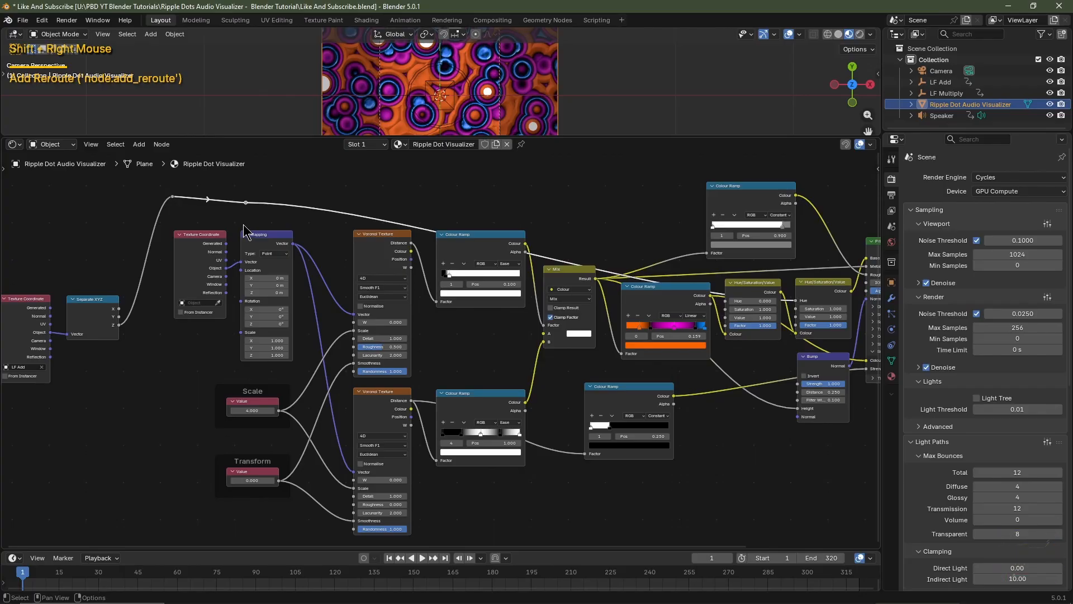
key(g)
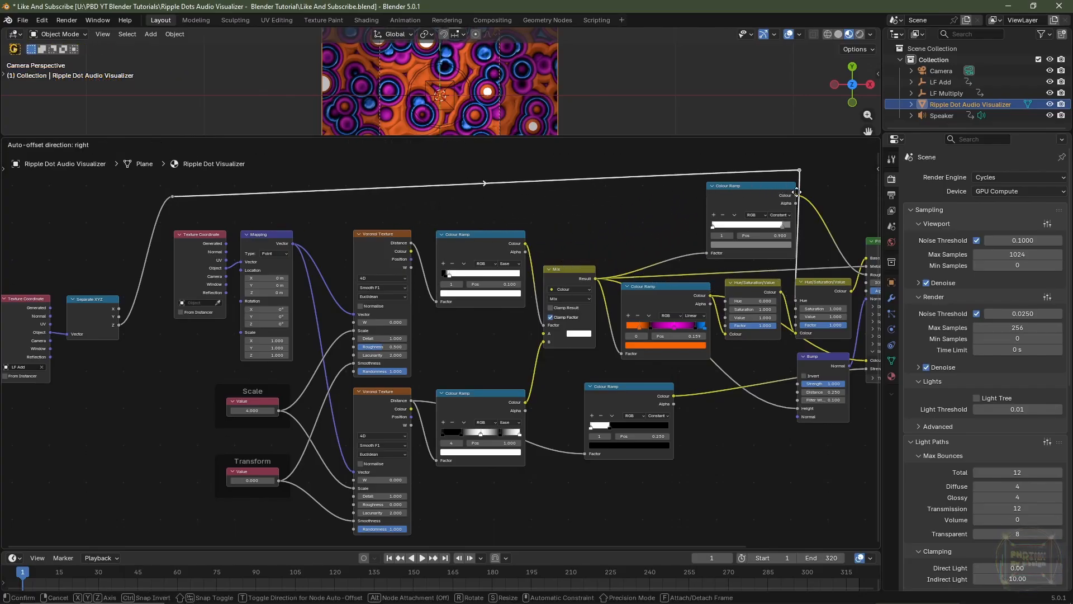
right_click(691, 242)
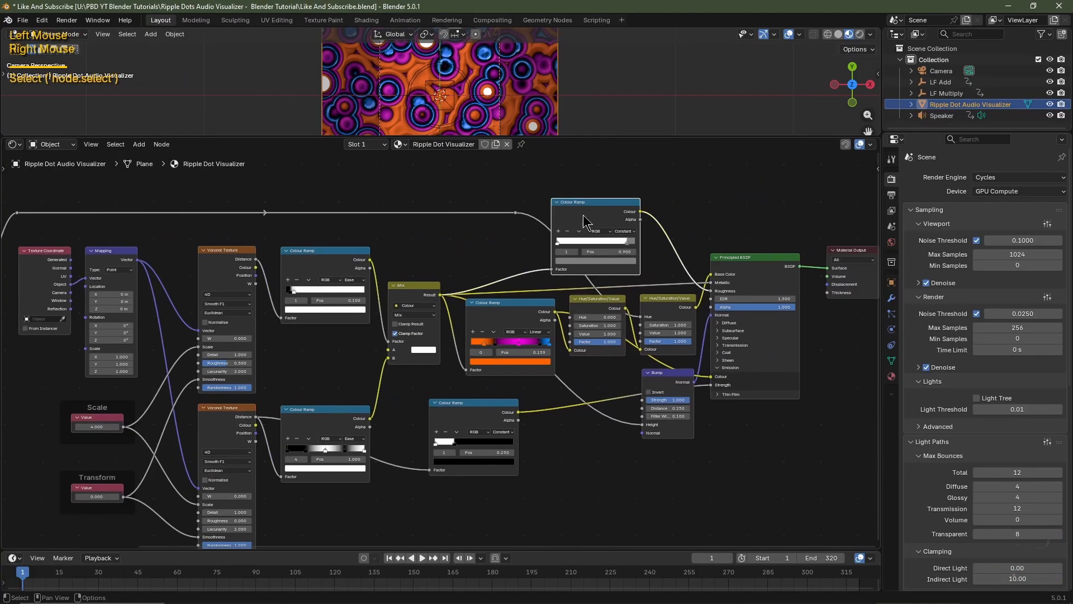
Shift the roughness Colour Ramp, the Principled BSDF and the Material Output rightward to clear room for the Hue link
click(587, 216)
drag(587, 215, 677, 215)
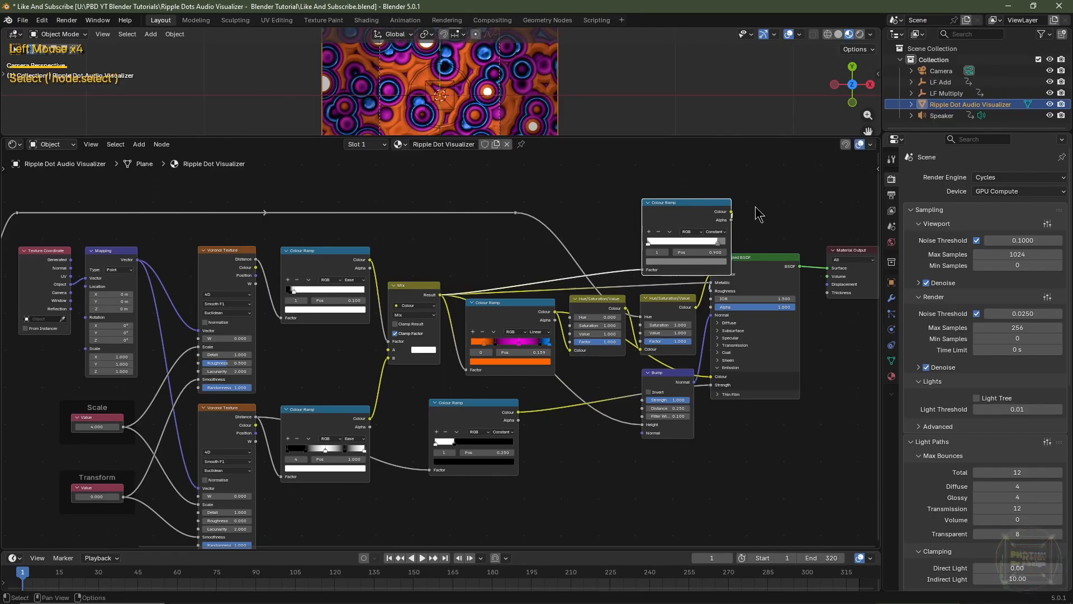
drag(756, 207, 804, 362)
key(g)
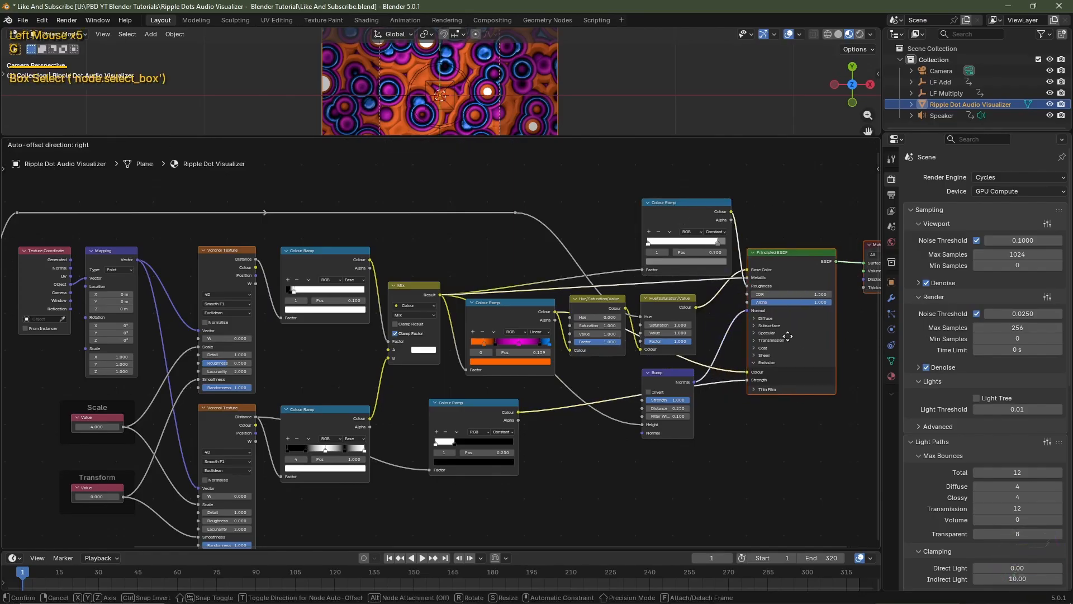
click(807, 340)
Move the second reroute point of the Hue link to just above the second Hue/Saturation/Value node
click(559, 254)
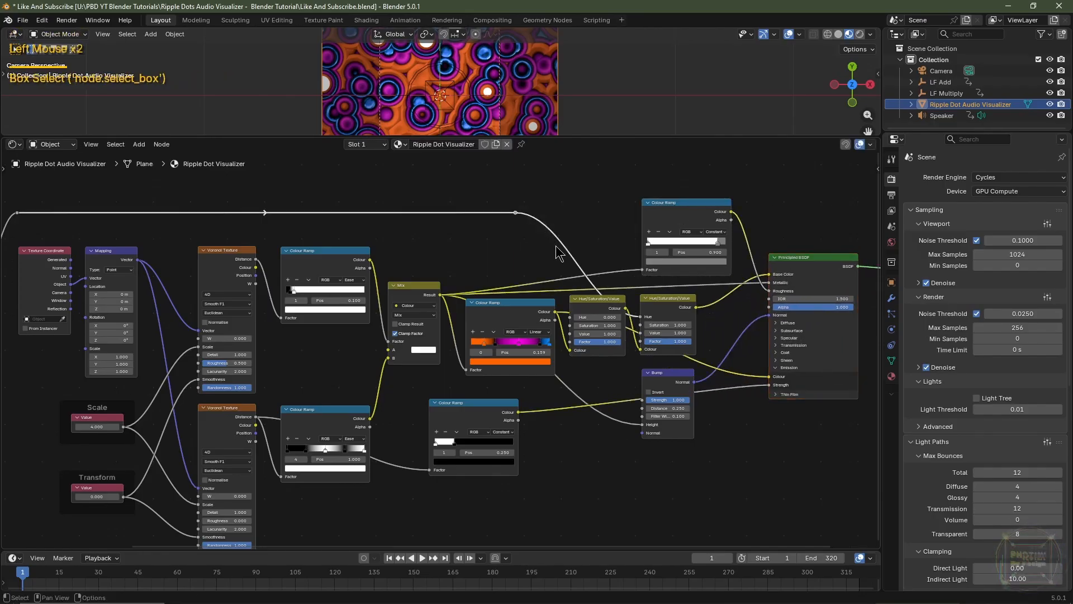
key(g)
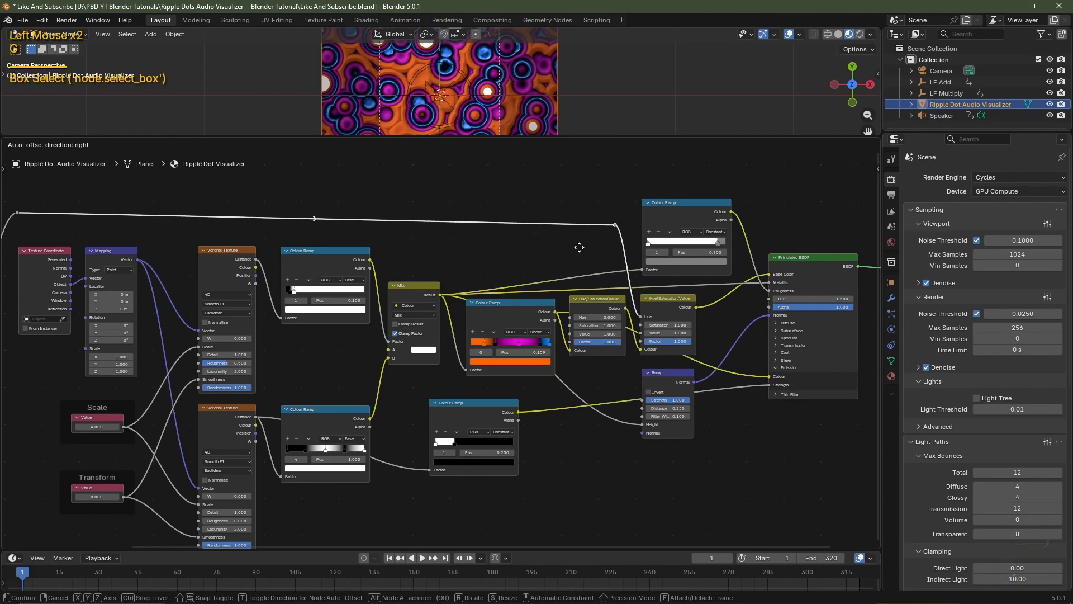
click(576, 239)
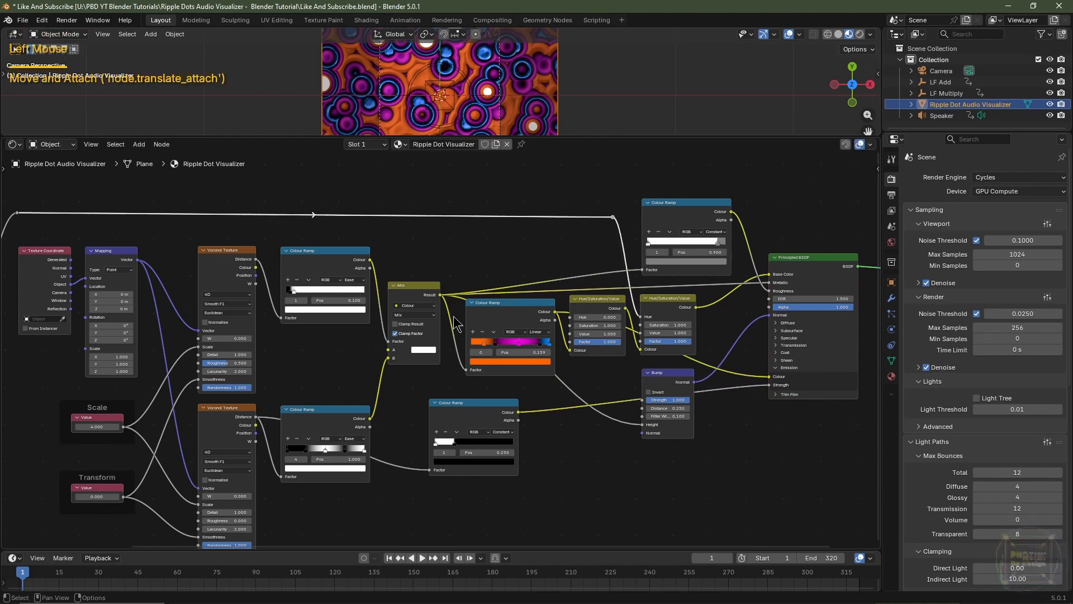
Play the animation to check the audio-driven hue shift, stop it and return to frame 1
middle_drag(280, 330, 603, 296)
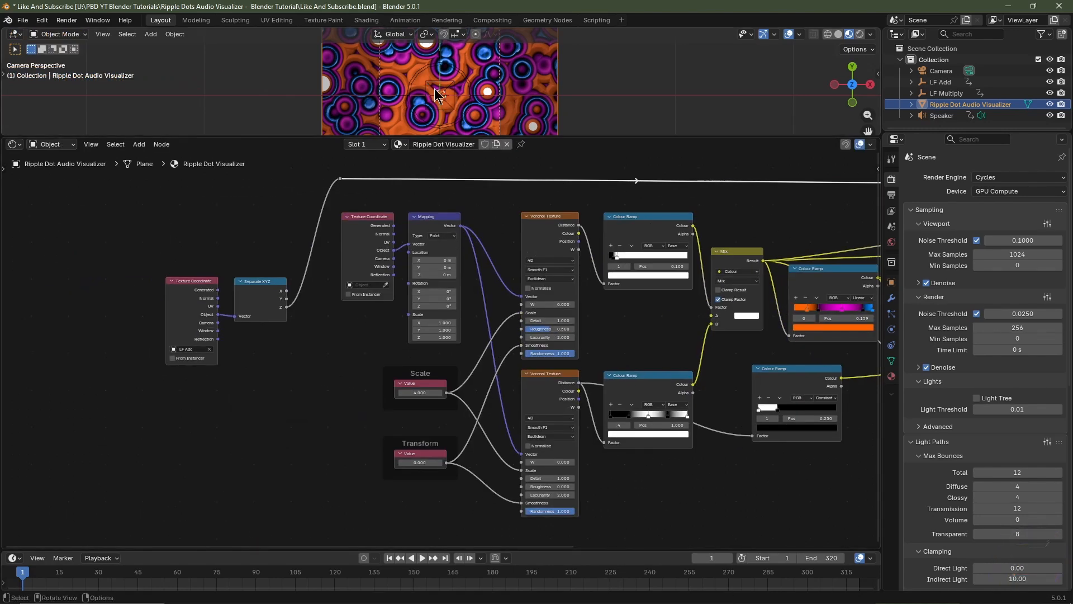
key(space)
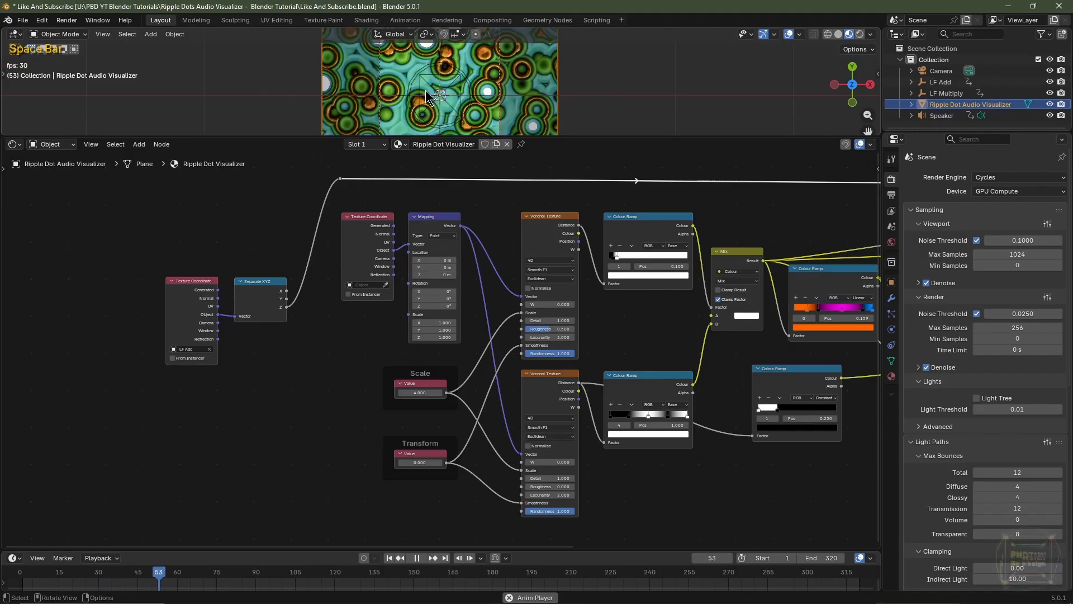
key(space)
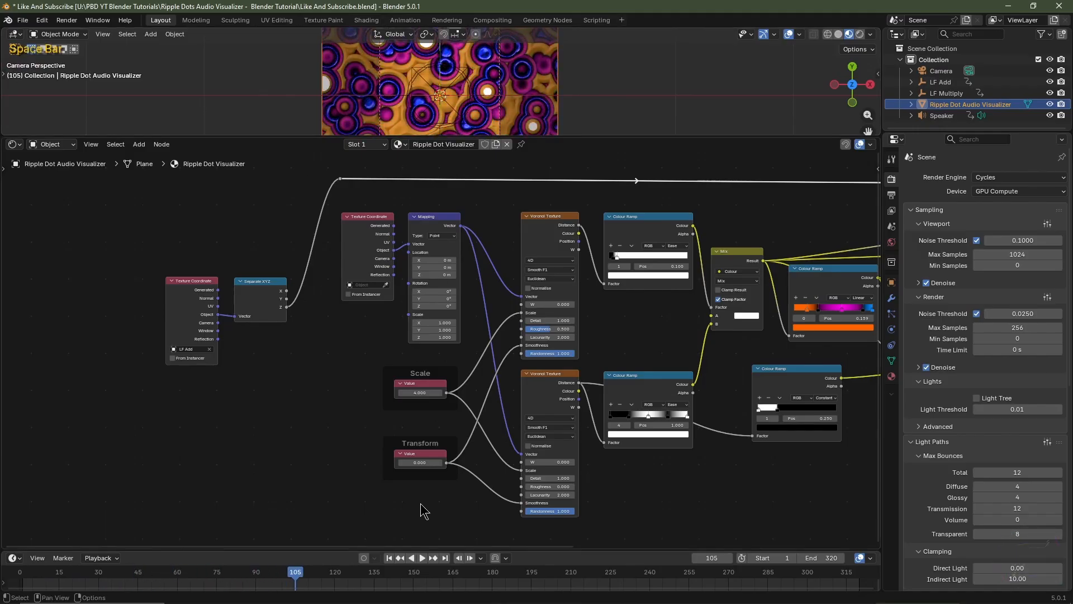
key(shift+Left)
scroll(442, 352, up, 2)
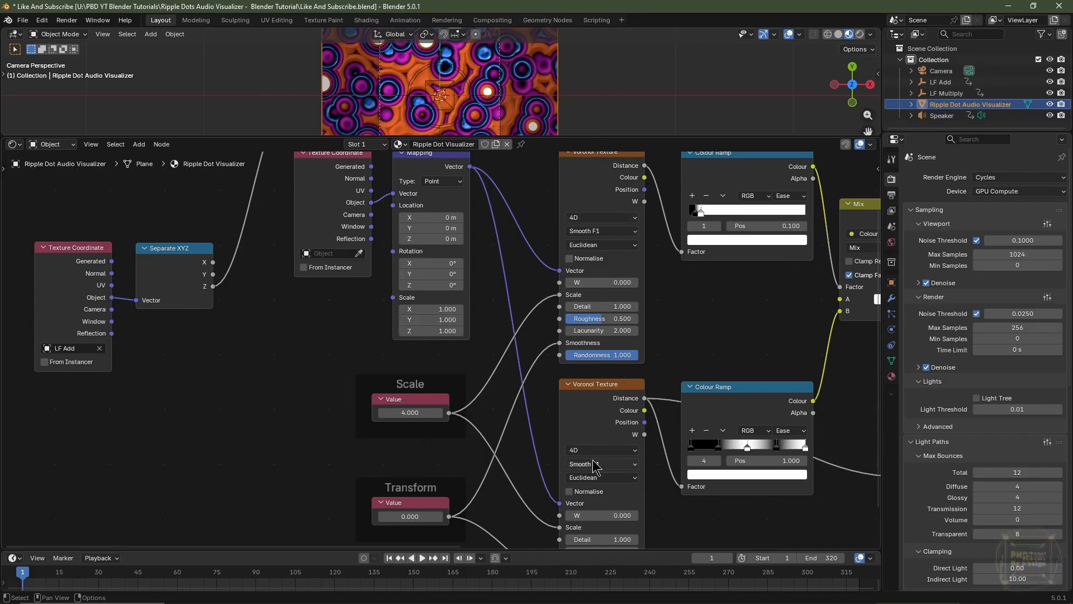
Add a Maths node below and right of the Separate XYZ node and set its operation to Multiply
key(shift+a)
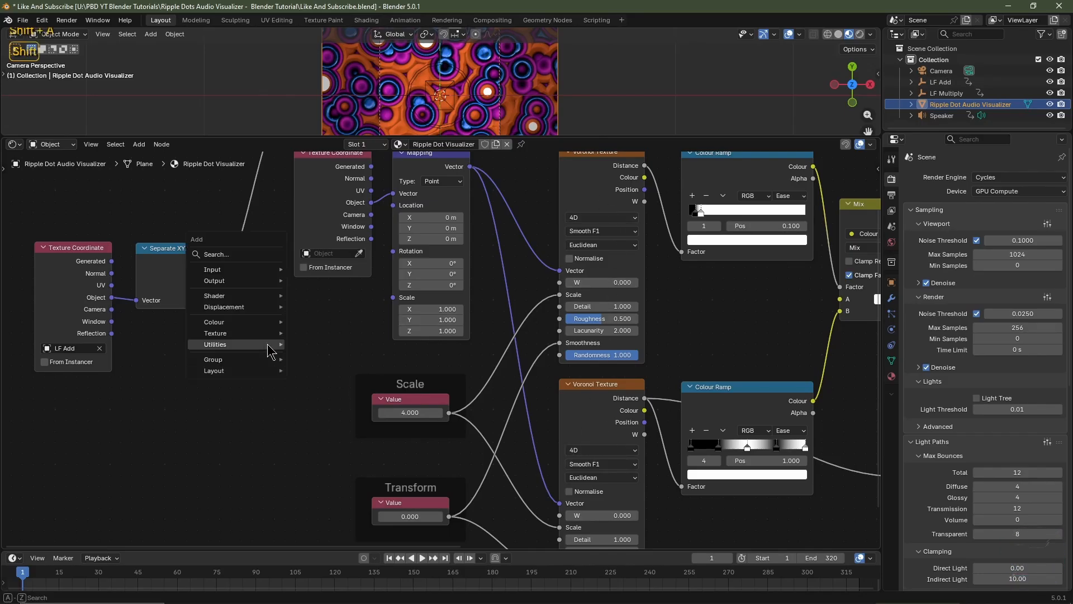
mouse_move(271, 345)
mouse_move(327, 343)
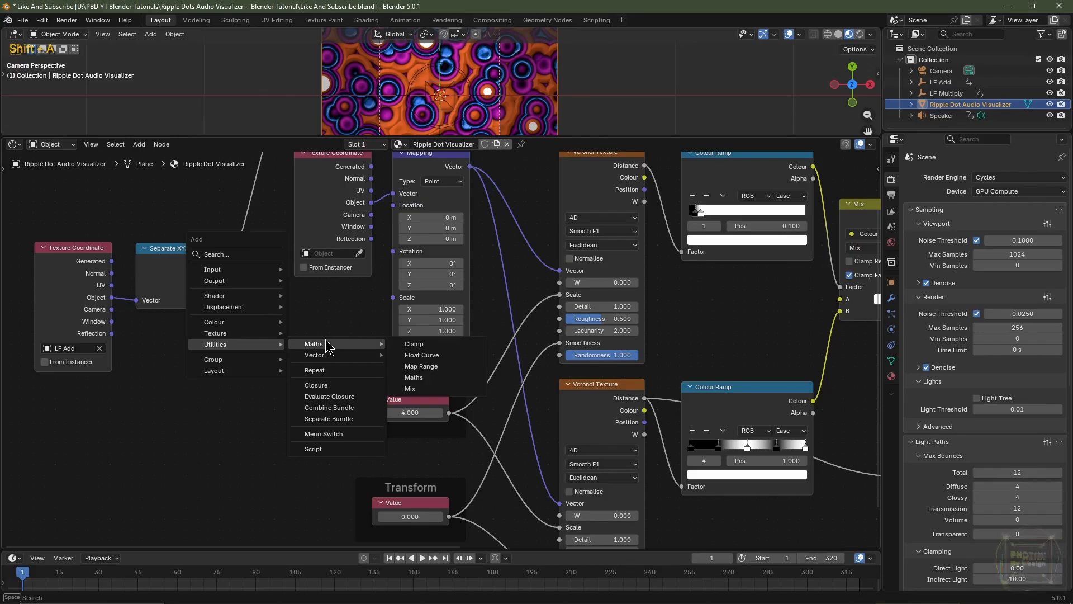
click(413, 377)
click(252, 316)
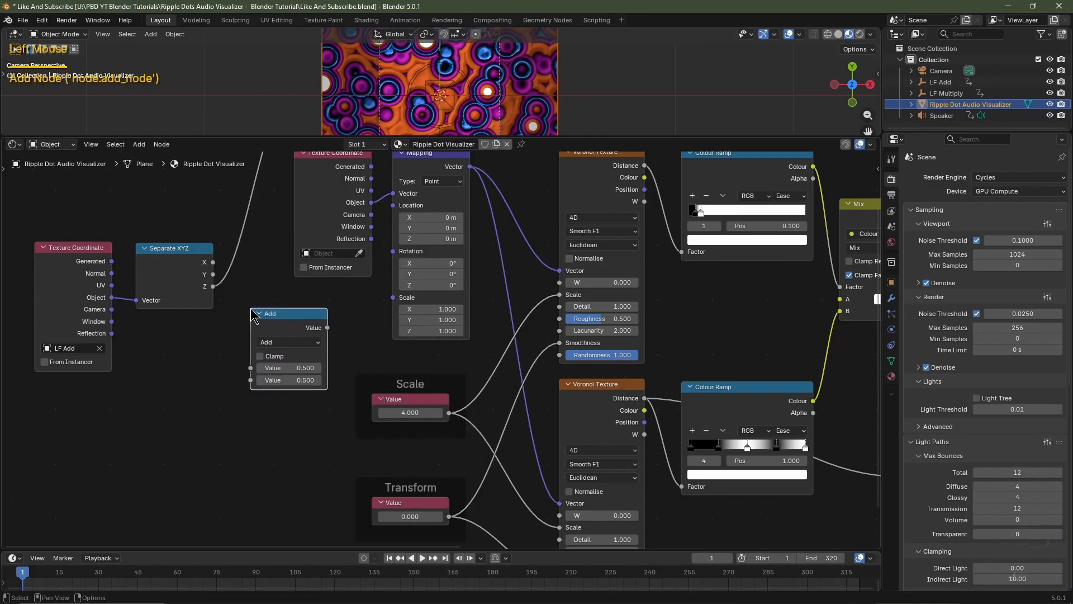
click(288, 341)
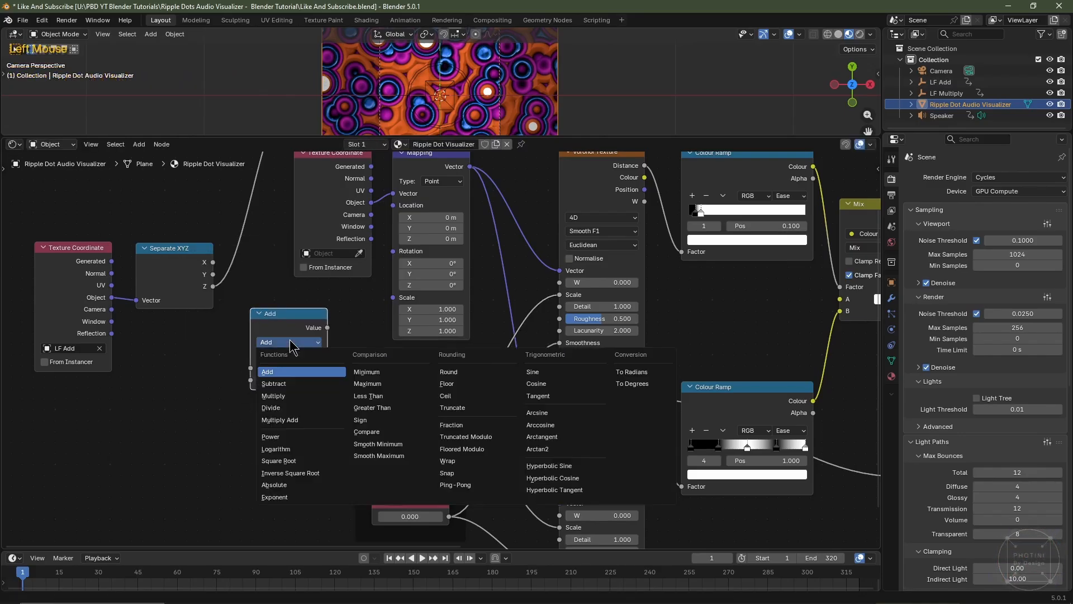
click(287, 405)
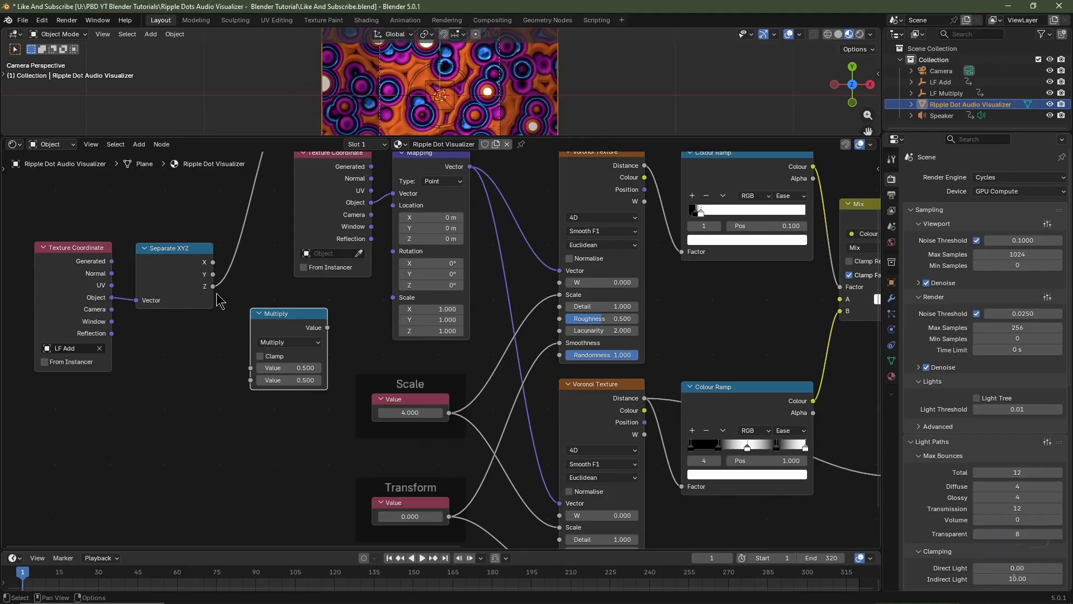
Link Separate XYZ's Z output into the Multiply node with multiplier 1, and its result to the W of both Voronoi Textures
drag(213, 287, 251, 368)
click(291, 380)
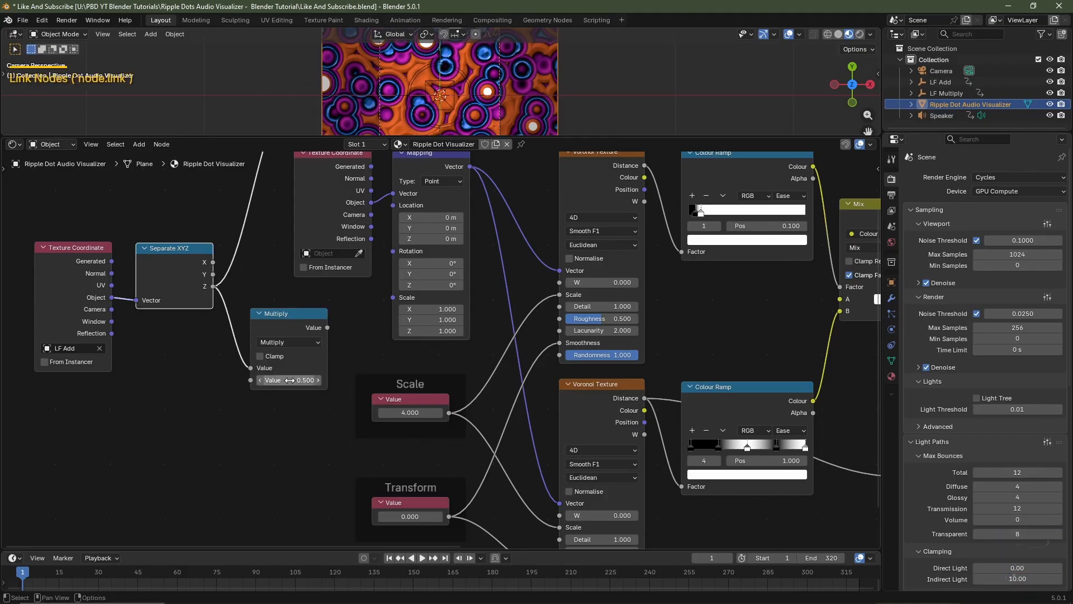
text(1)
key(Return)
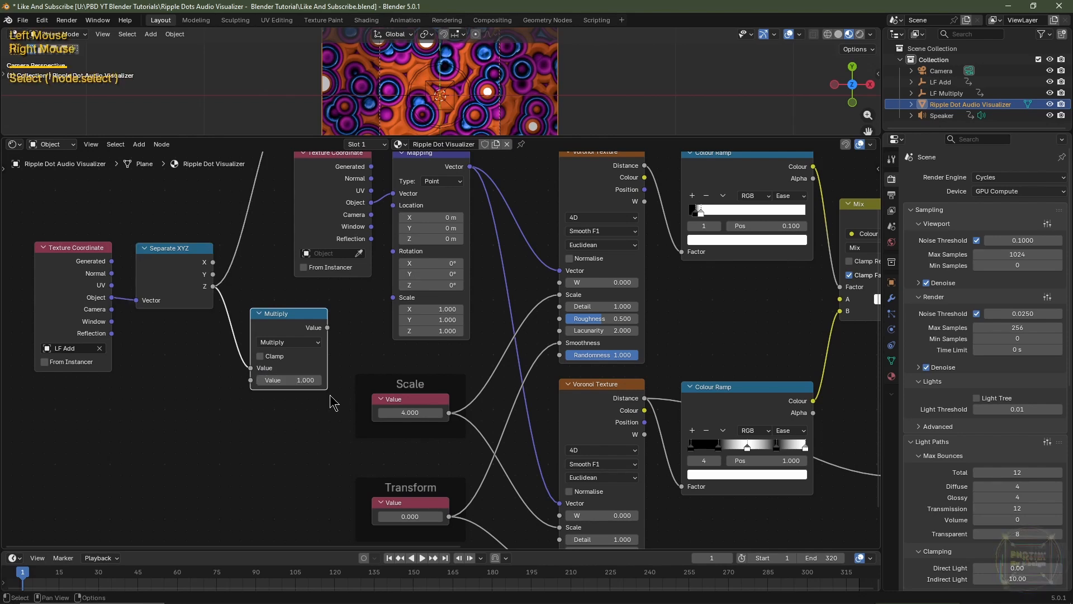
drag(328, 328, 563, 290)
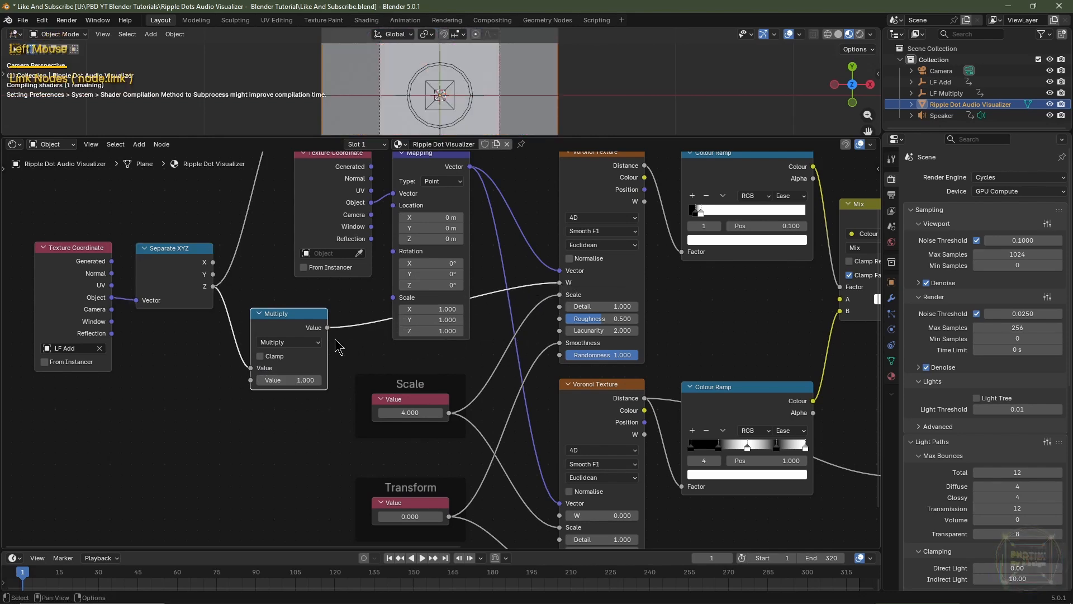
drag(328, 328, 560, 515)
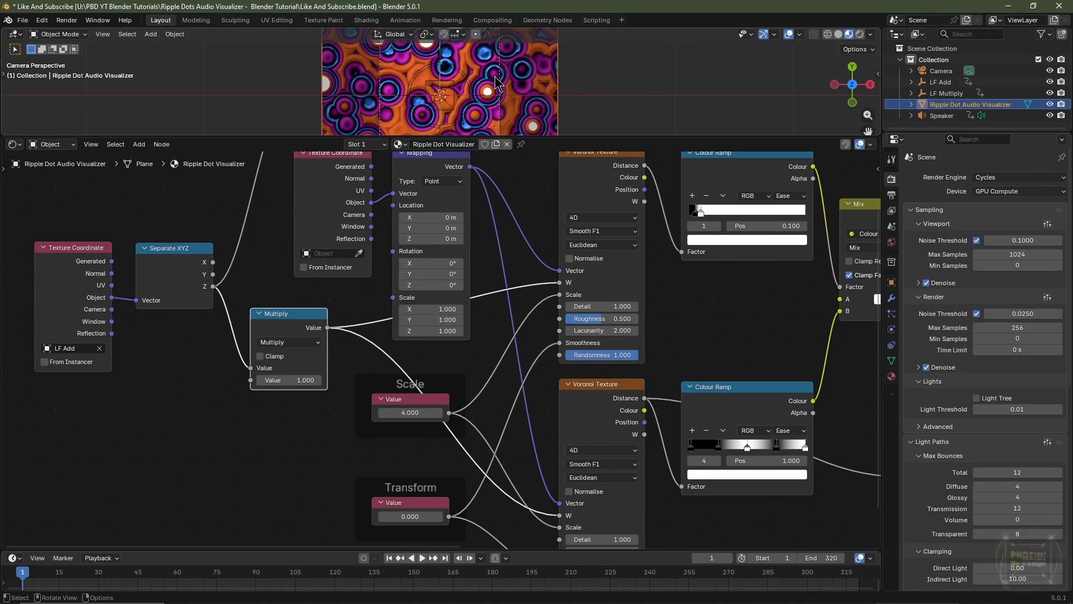
Play the animation to check how the audio drives the Voronoi W values, stop it and return to frame 1
key(space)
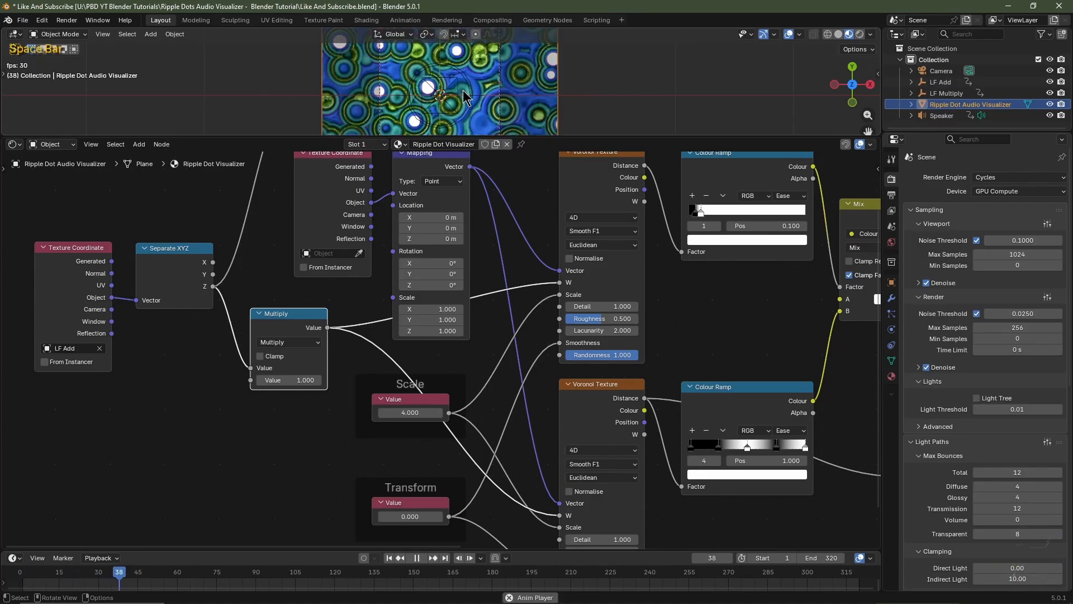
key(space)
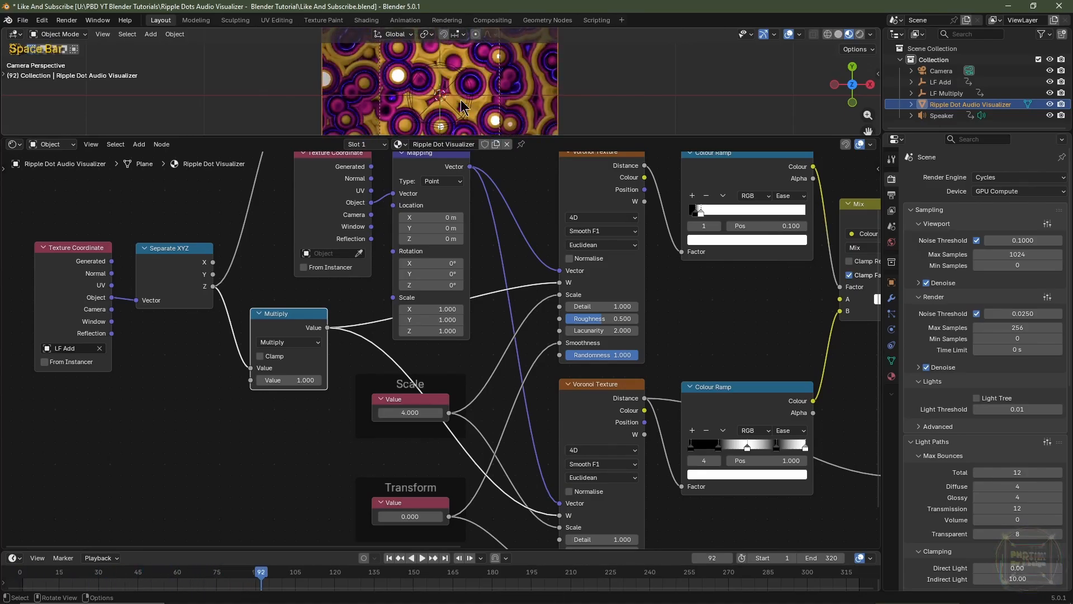
click(390, 558)
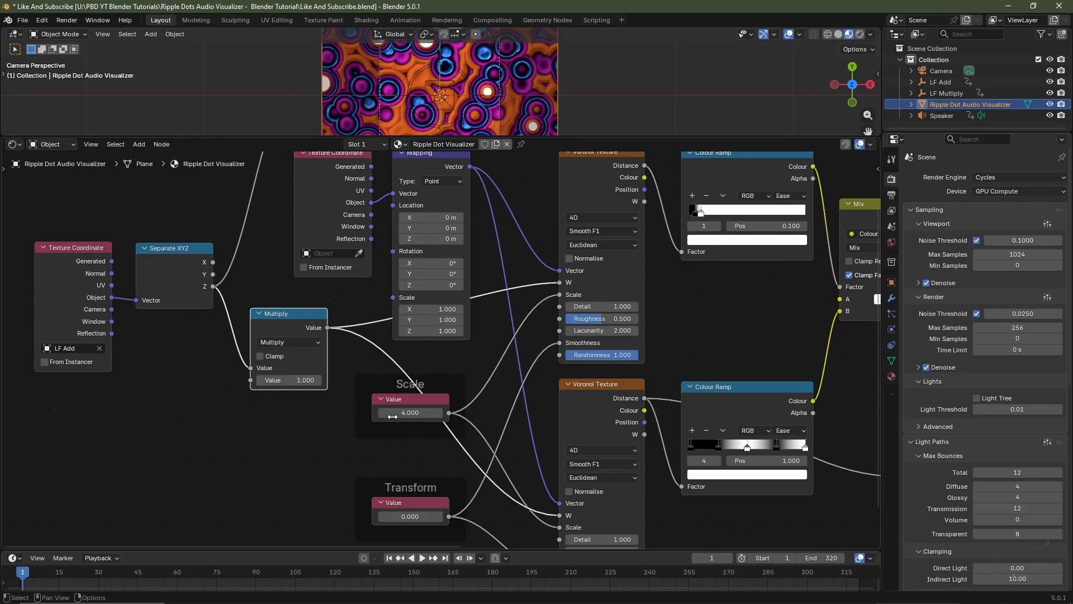
Move the Multiply node away from the Mapping node and merge its two W links through one reroute point below Mapping
scroll(431, 372, down, 2)
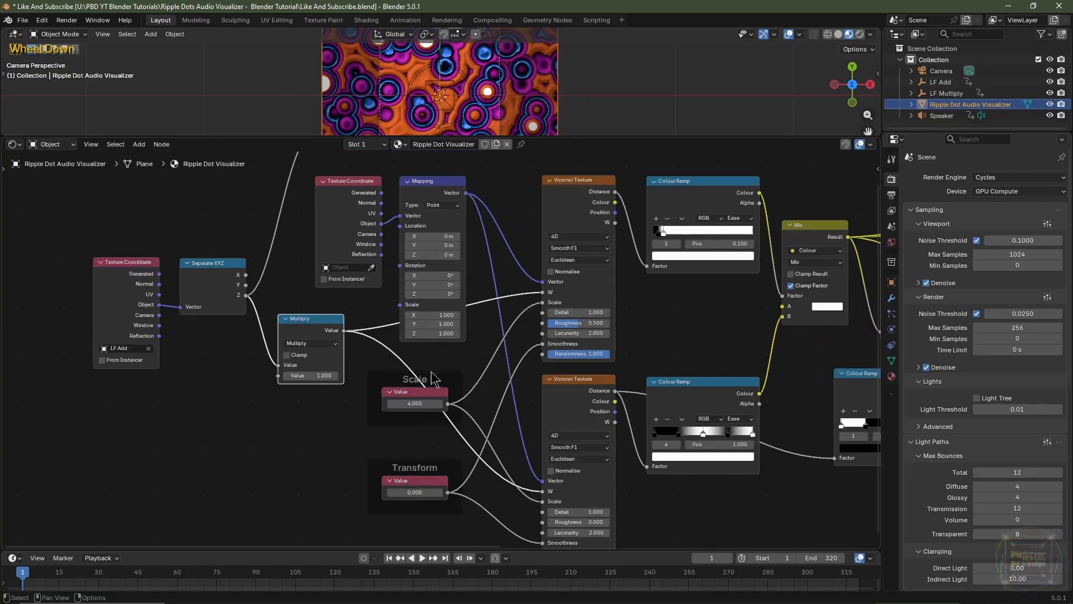
drag(267, 313, 280, 336)
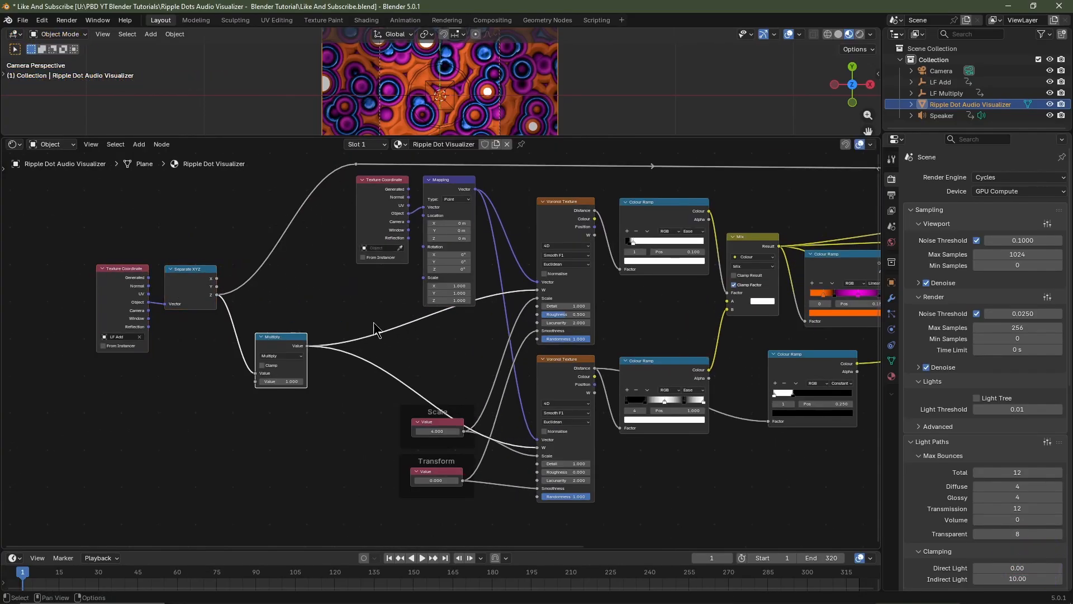
scroll(377, 322, up, 2)
scroll(377, 326, up, 1)
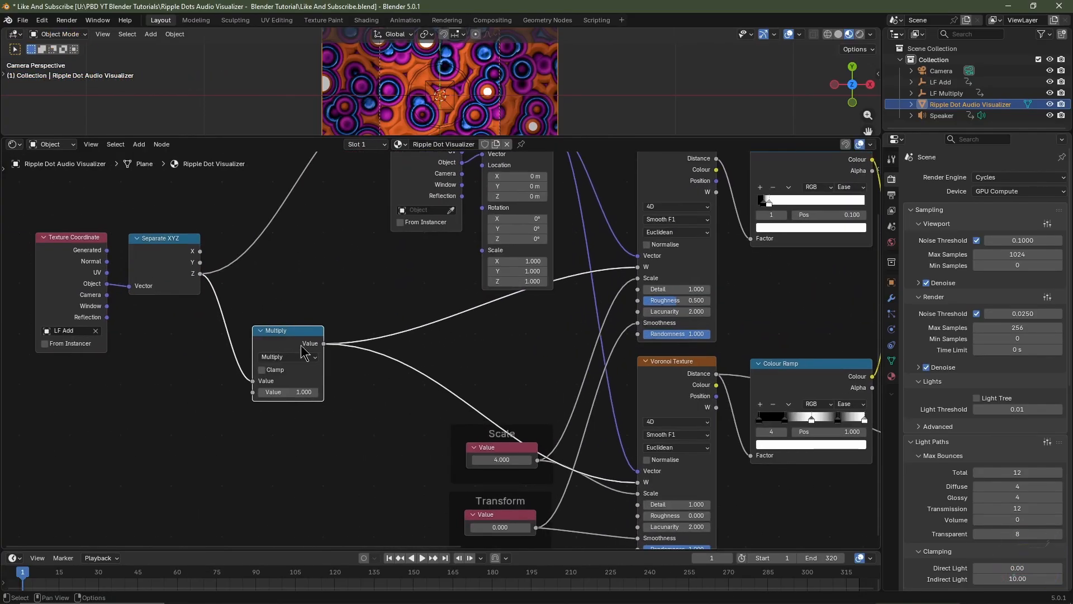
shift+right_click(419, 303)
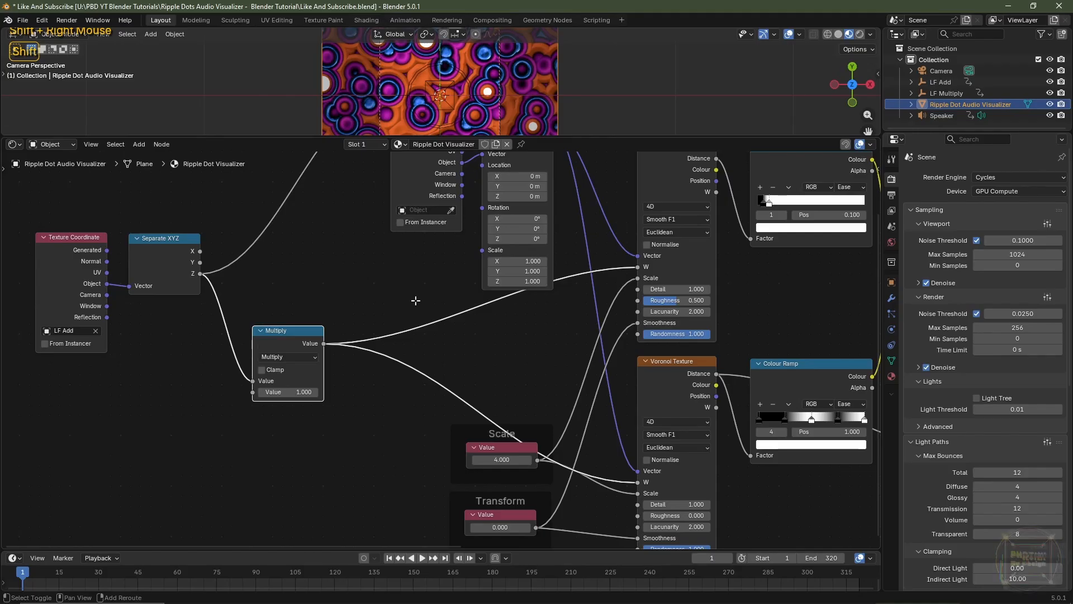
shift+right_drag(403, 410, 403, 411)
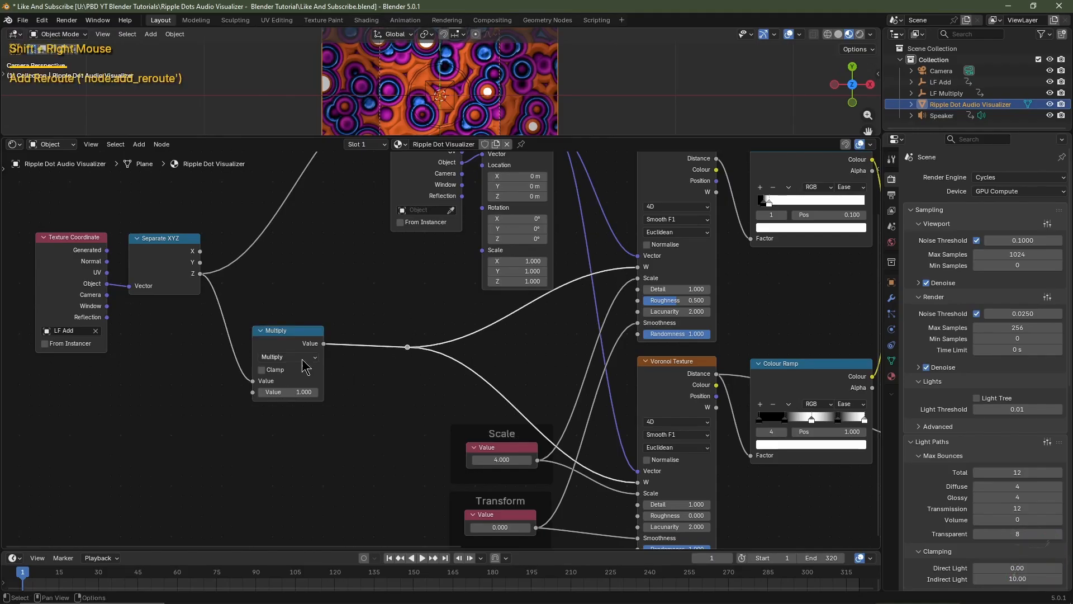
key(g)
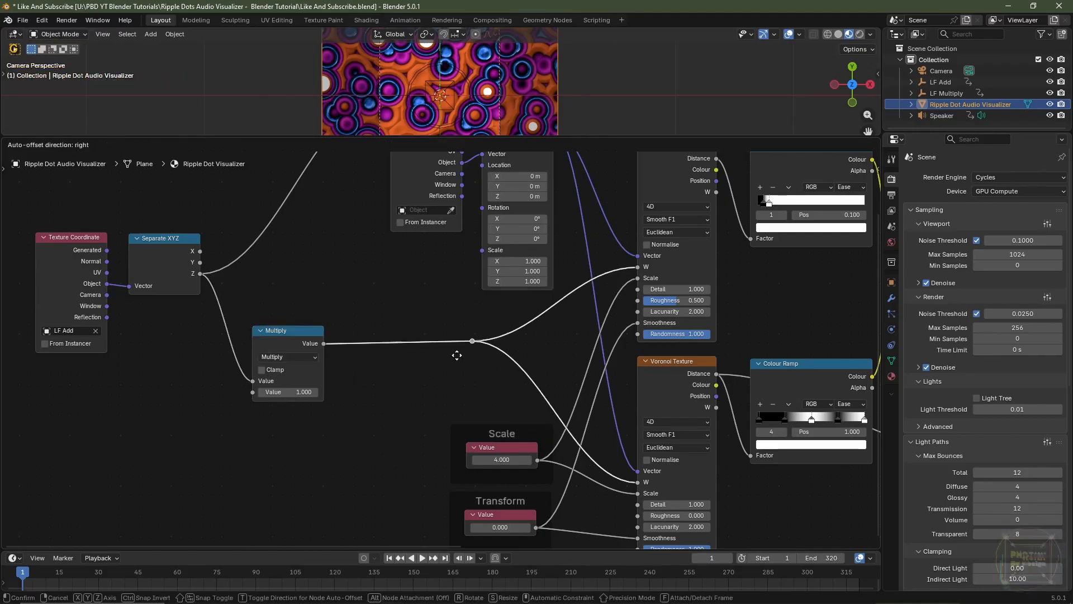
click(479, 359)
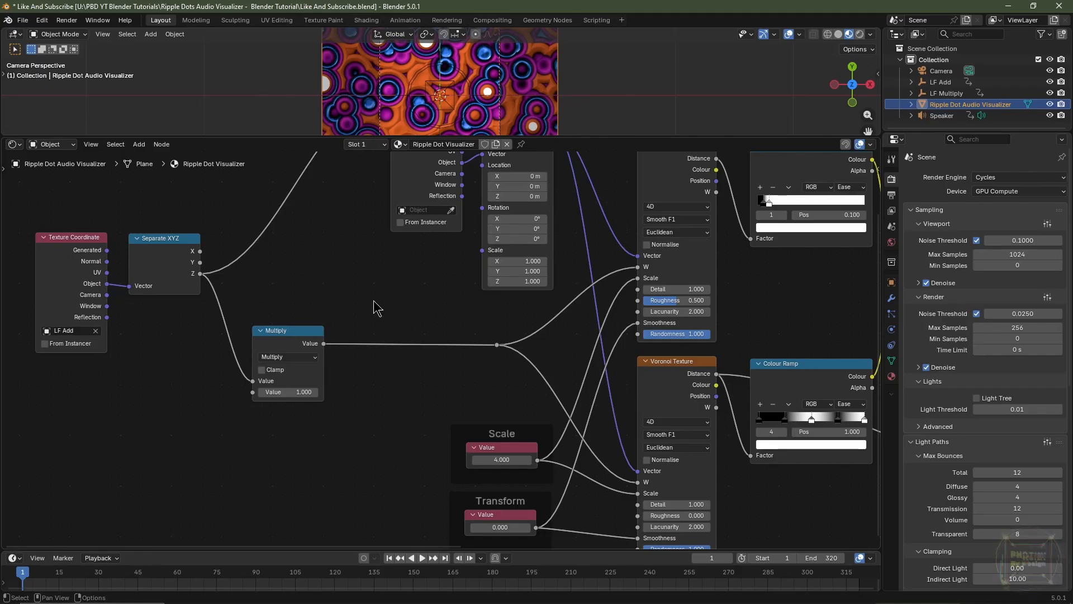
Add a Value node above the Multiply node and drive it with the expression #frame/-250
key(shift+a)
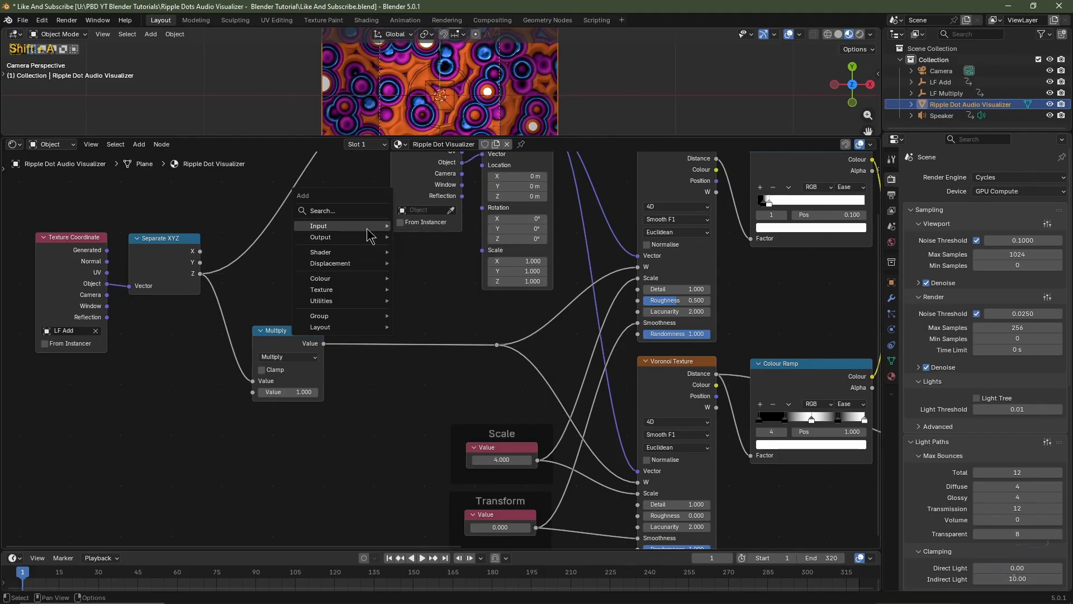
mouse_move(368, 234)
click(420, 430)
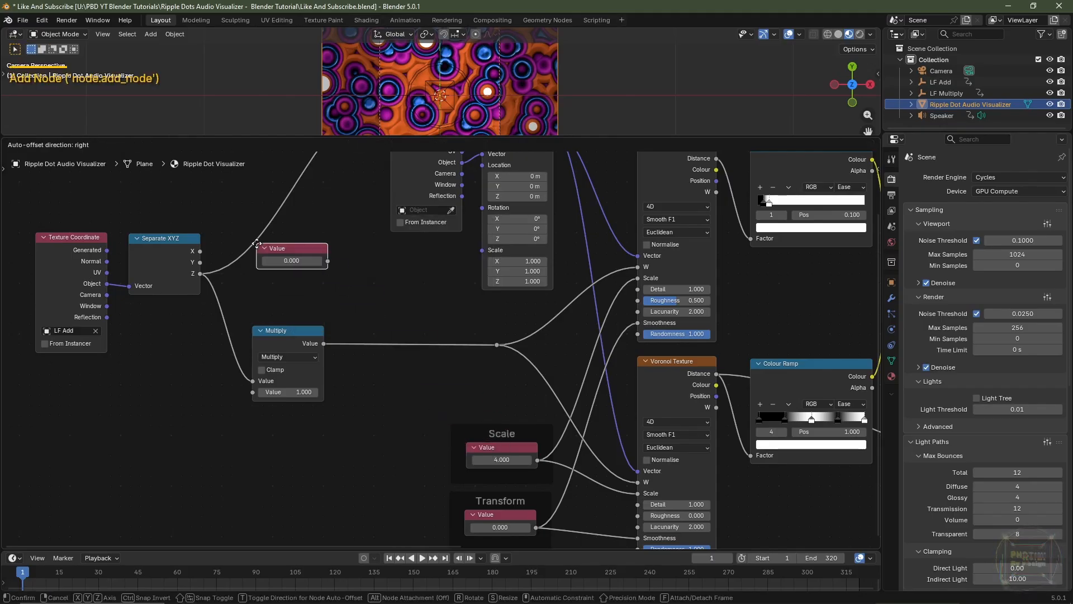
click(269, 263)
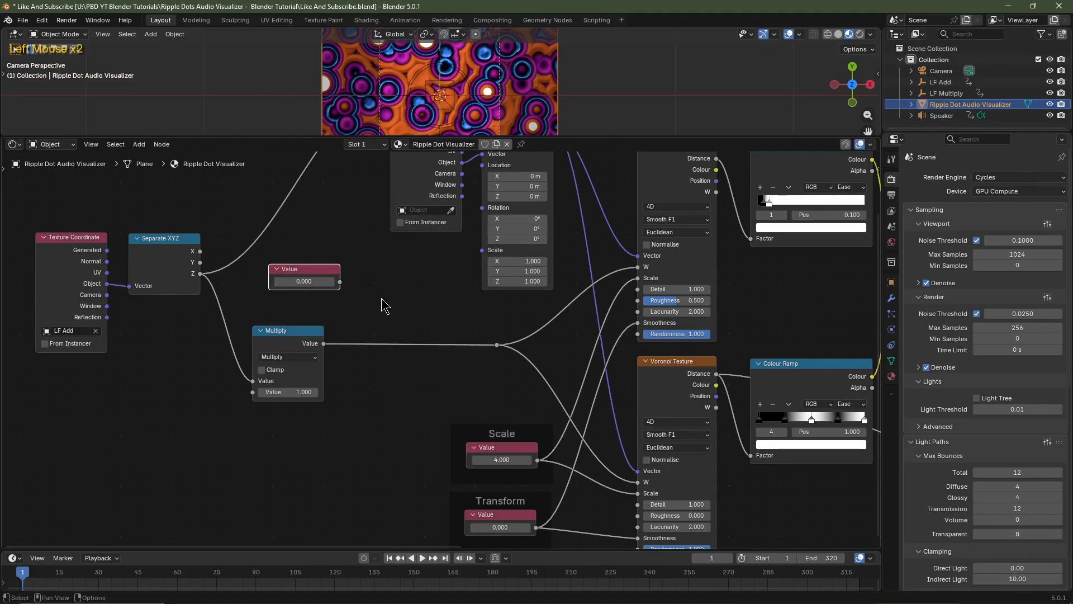
click(314, 281)
text(#frame/-25)
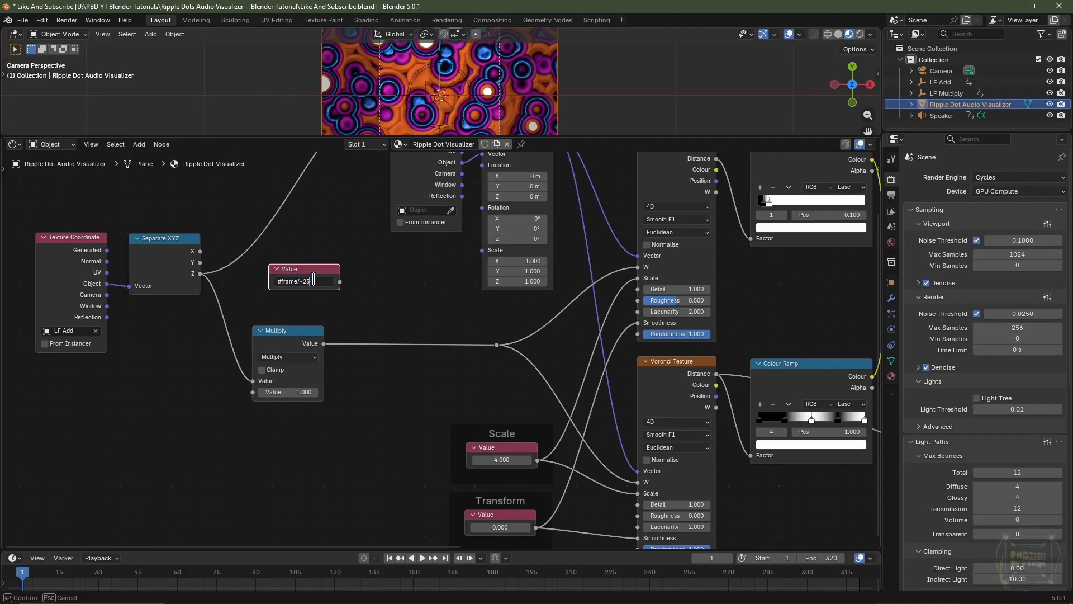
text(0)
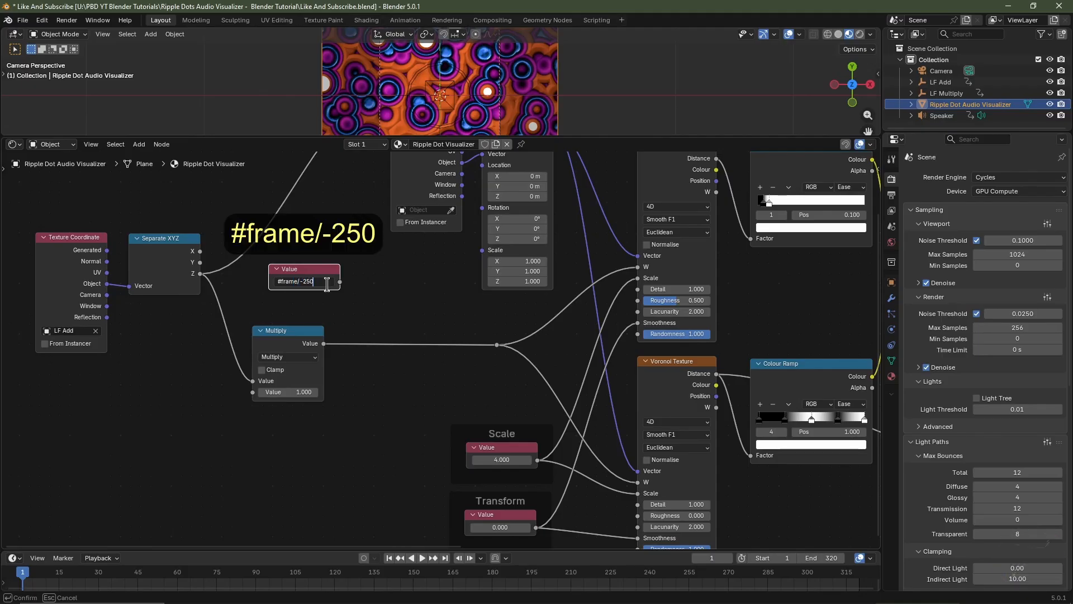
key(Return)
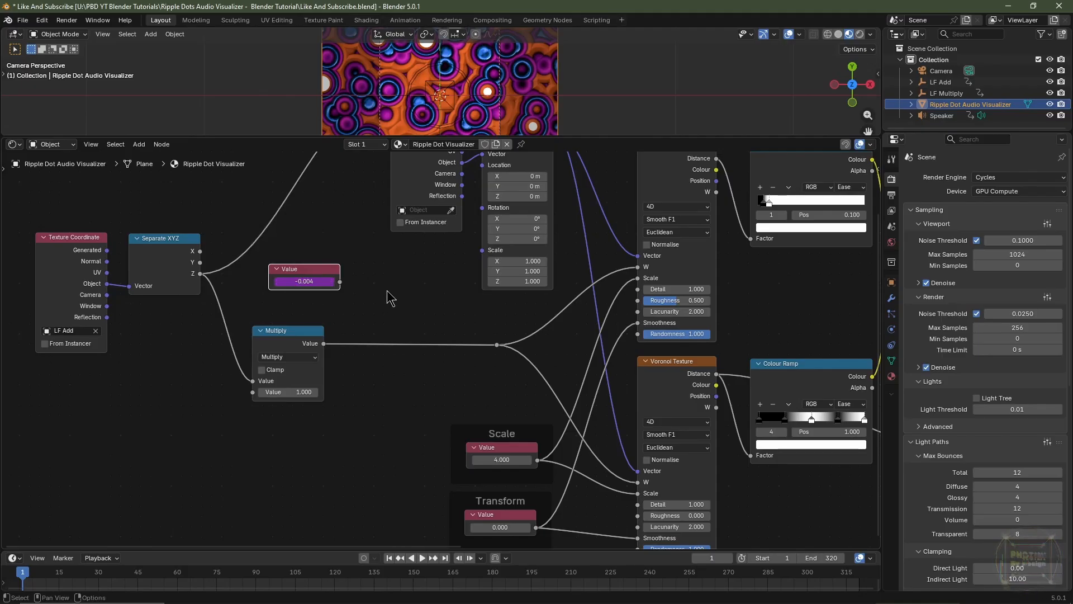
Test the animation with only the frame-driven Value node feeding the W reroute, and relink Multiply to that reroute
ctrl+right_drag(387, 292, 389, 378)
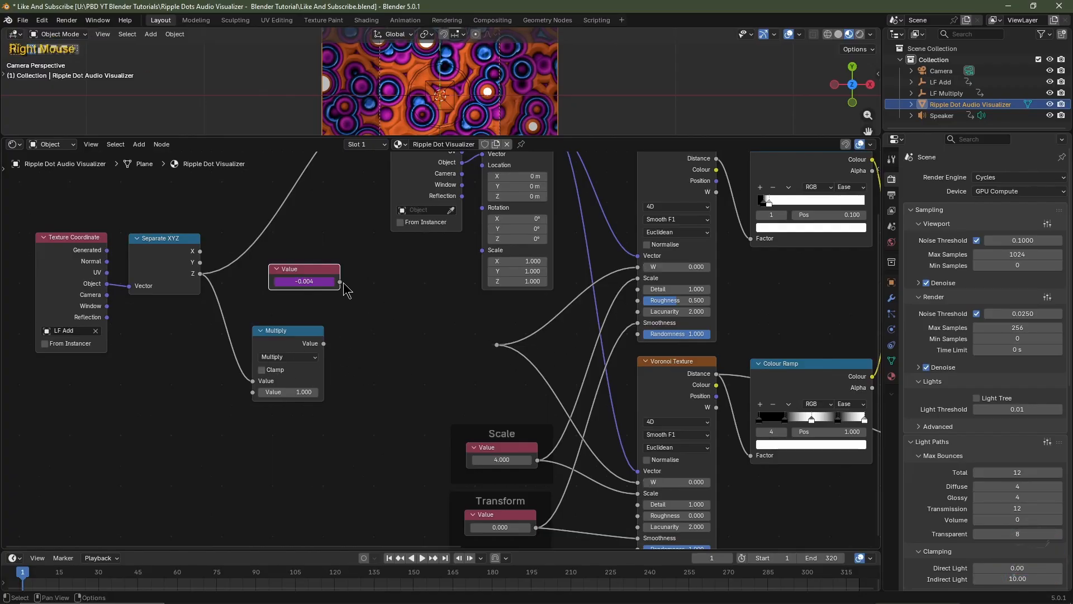
drag(341, 282, 496, 345)
key(space)
key(space)
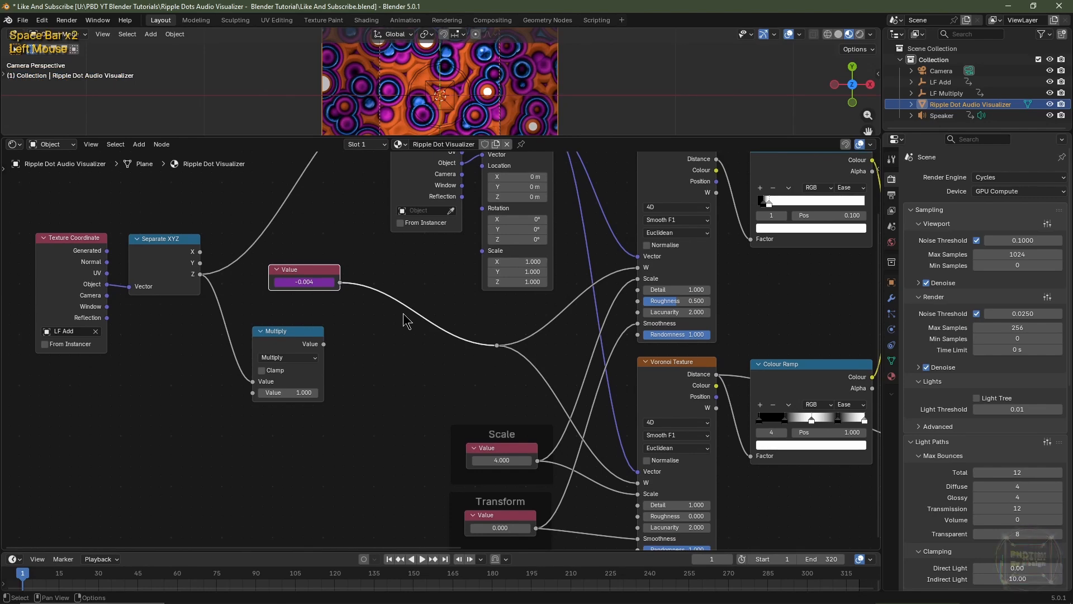
key(space)
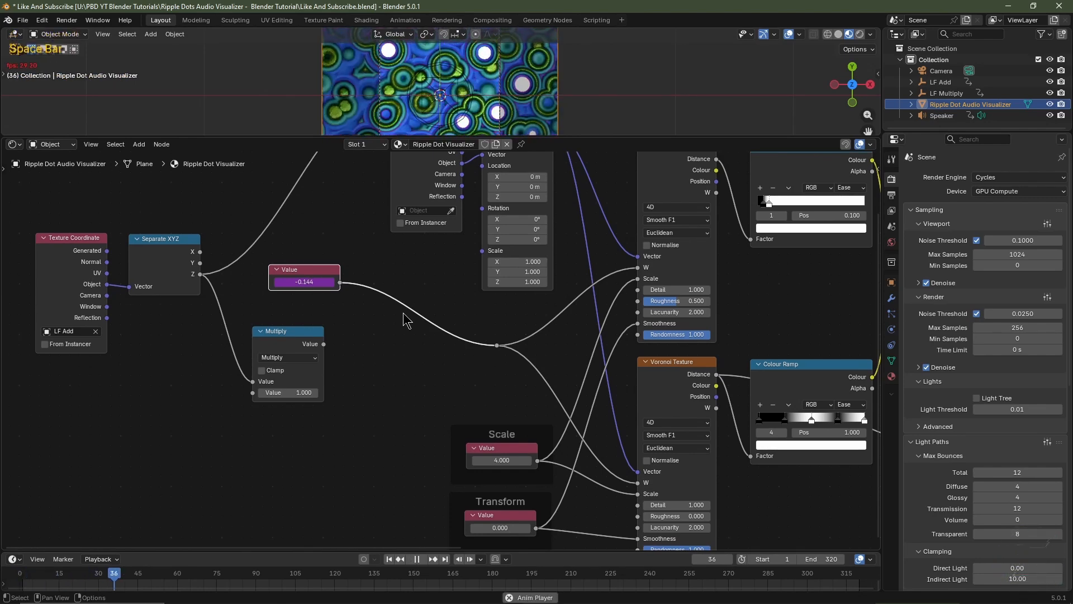
key(space)
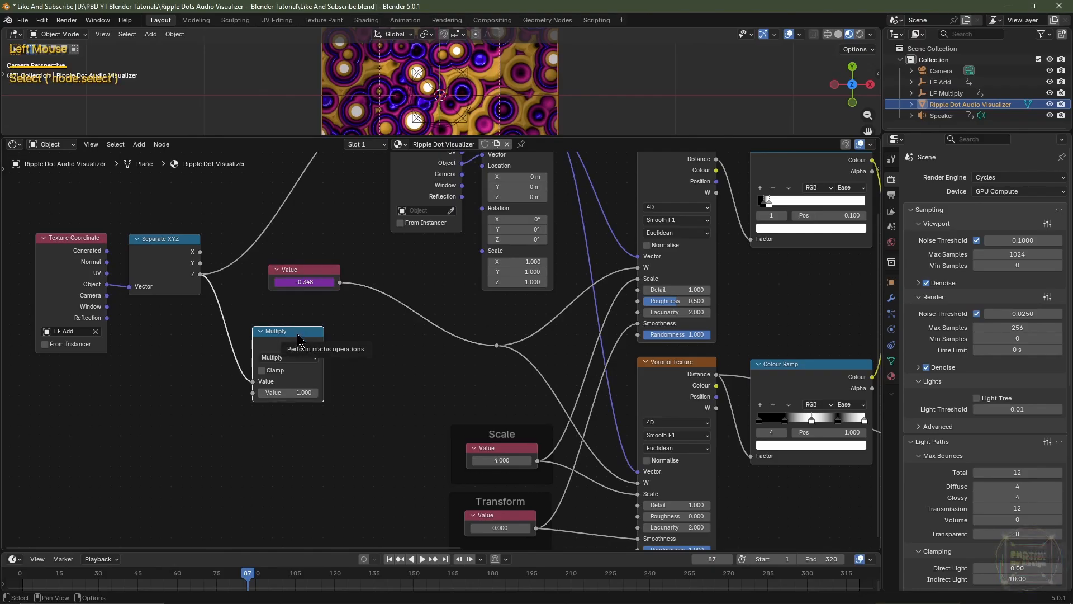
click(320, 343)
drag(323, 344, 497, 345)
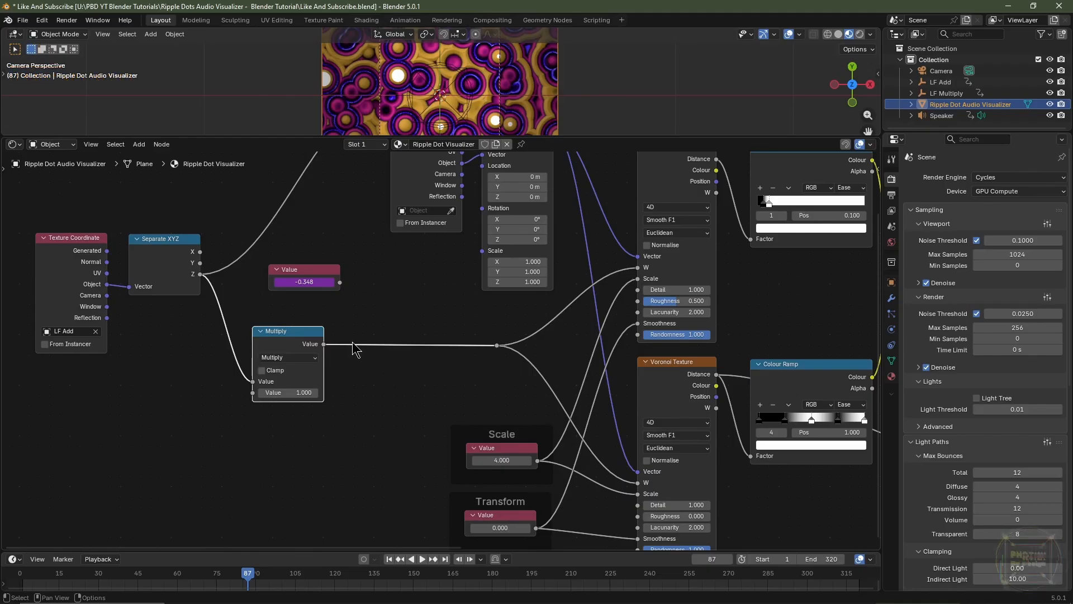
Insert an Add Maths node between Multiply and the reroute, and link the frame-driven Value node to its second input
key(shift+a)
mouse_move(358, 417)
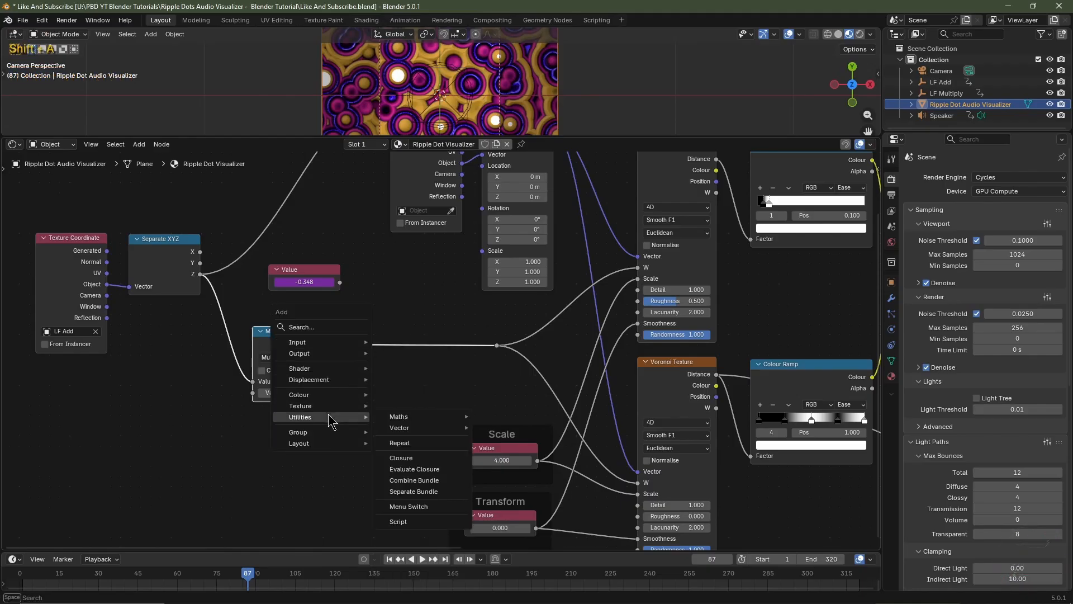
mouse_move(391, 417)
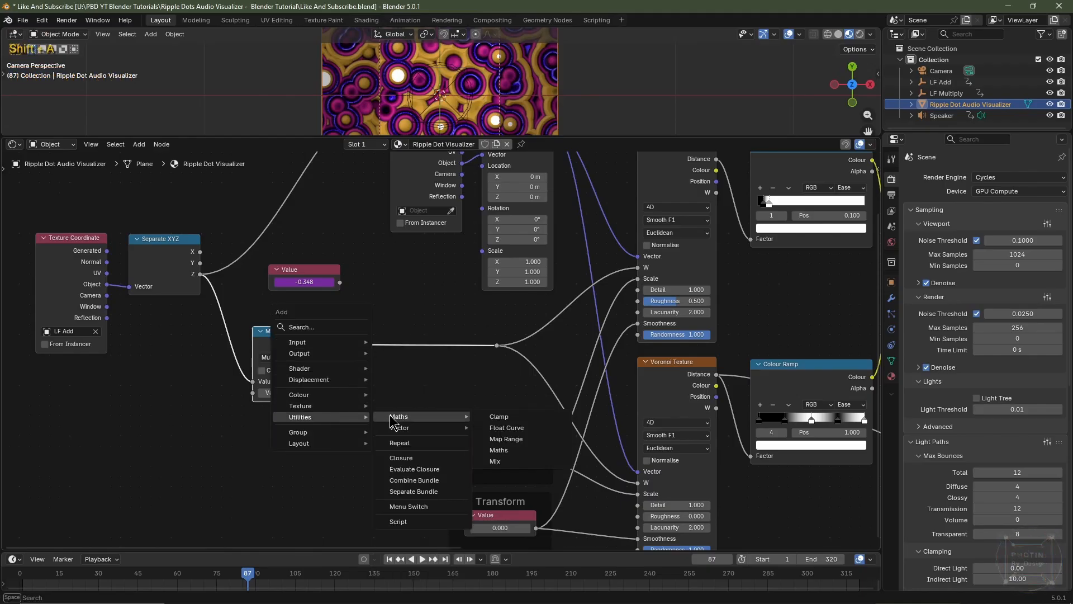
click(497, 450)
click(376, 283)
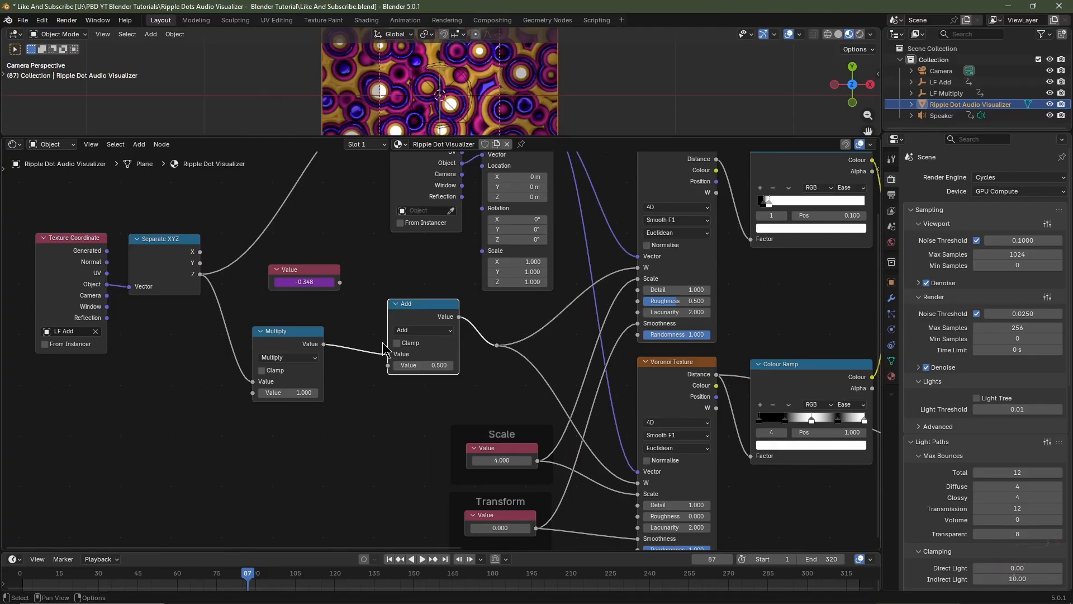
drag(340, 282, 388, 370)
Play the animation from frame 1 to check the combined audio-driven and frame-driven motion, and return to the first frame
key(shift+Left)
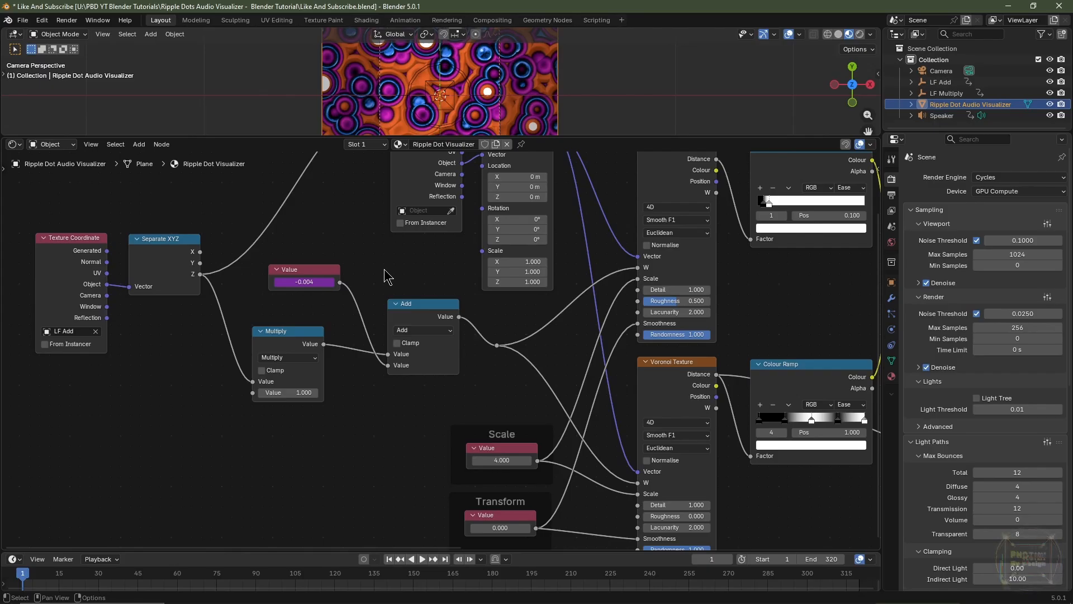
drag(385, 274, 274, 296)
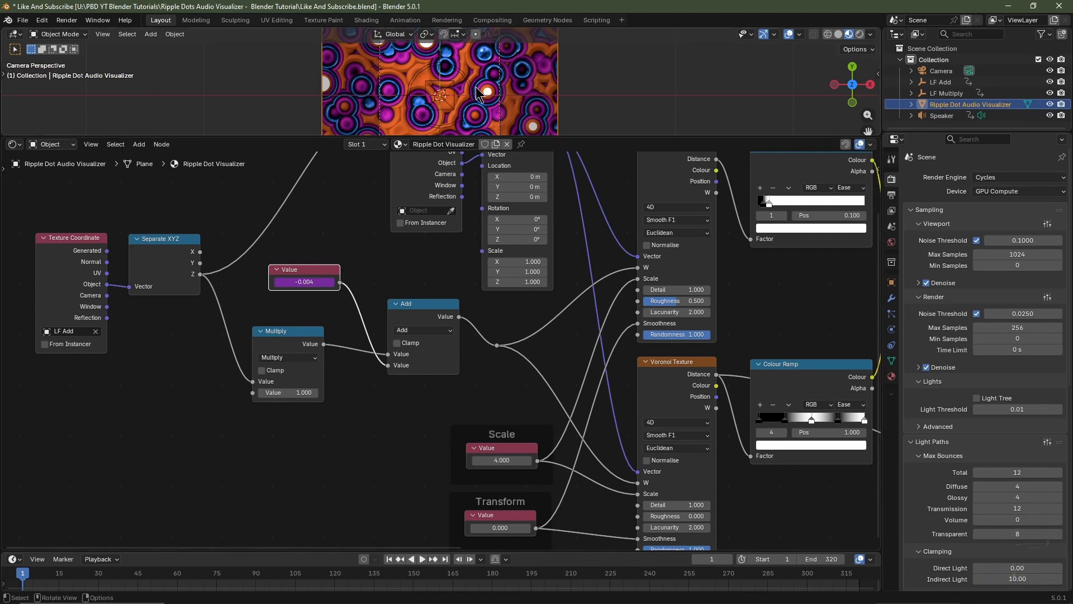
key(space)
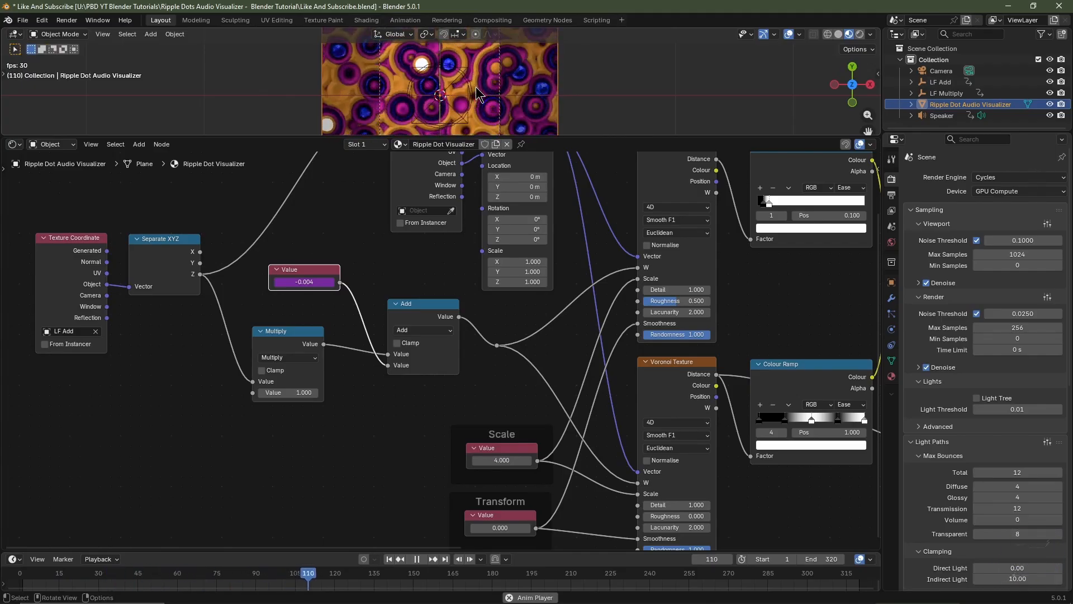
key(space)
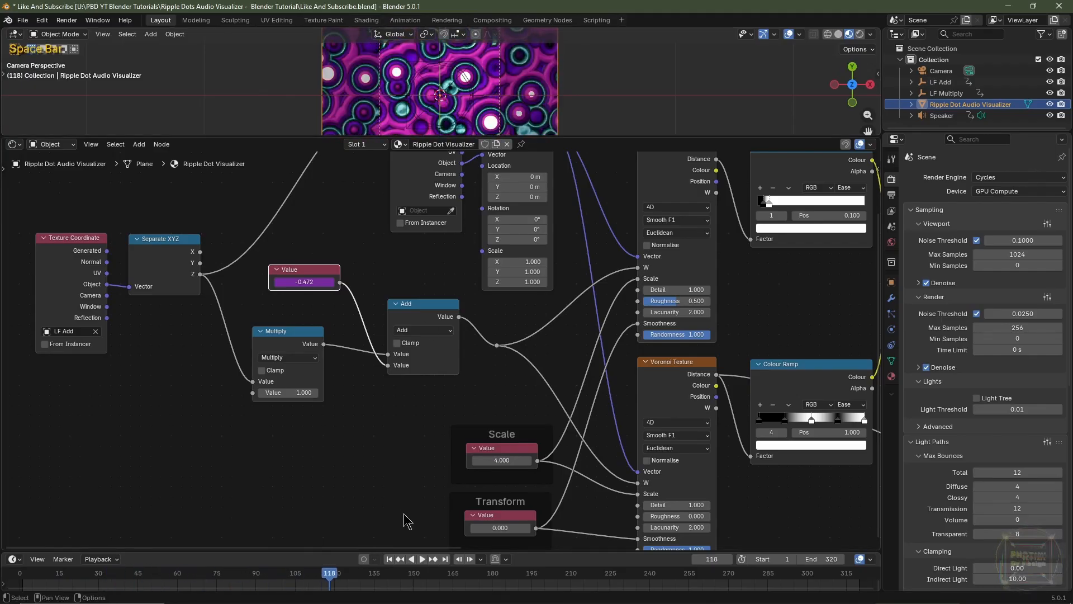
click(390, 559)
Enlarge the 3D viewport and move the Colour Ramp feeding Emission Strength into the empty space below the Mix node
drag(410, 137, 410, 196)
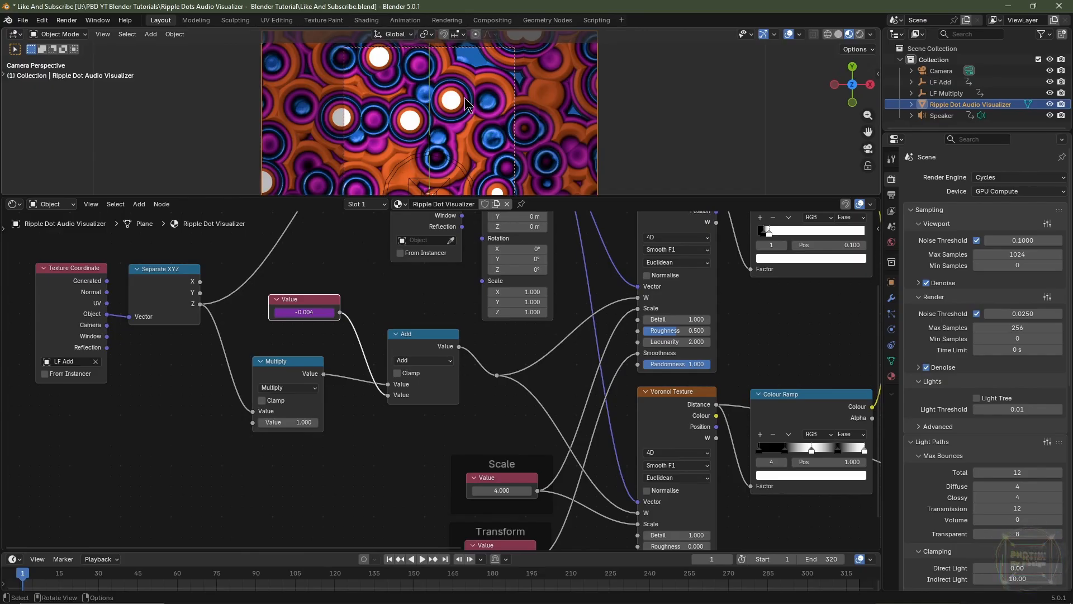
scroll(503, 343, down, 3)
middle_drag(503, 342, 345, 452)
drag(537, 351, 519, 391)
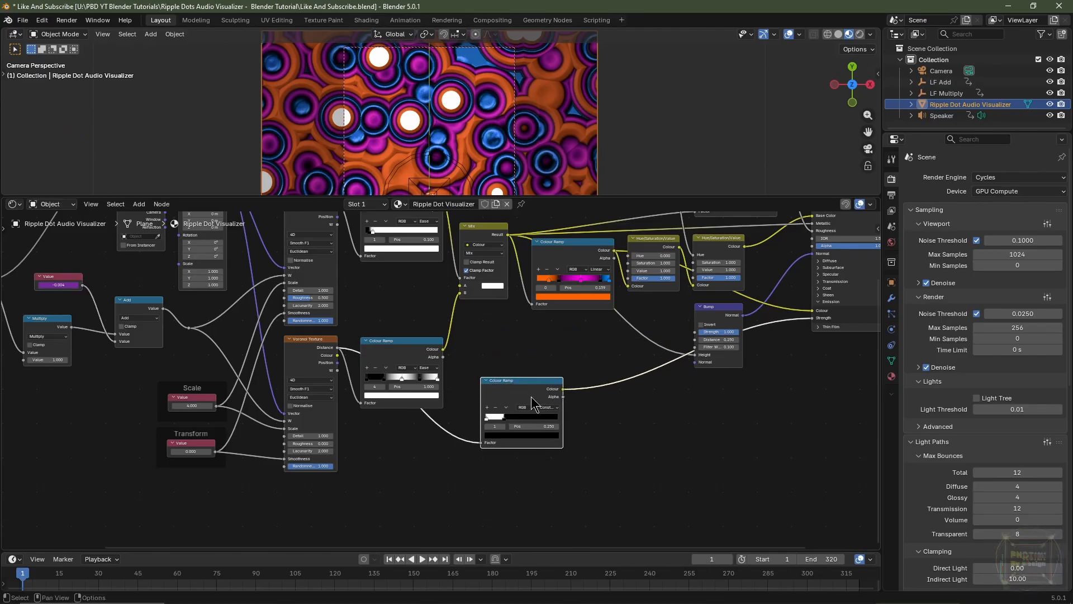
middle_drag(452, 429, 693, 437)
scroll(559, 425, up, 1)
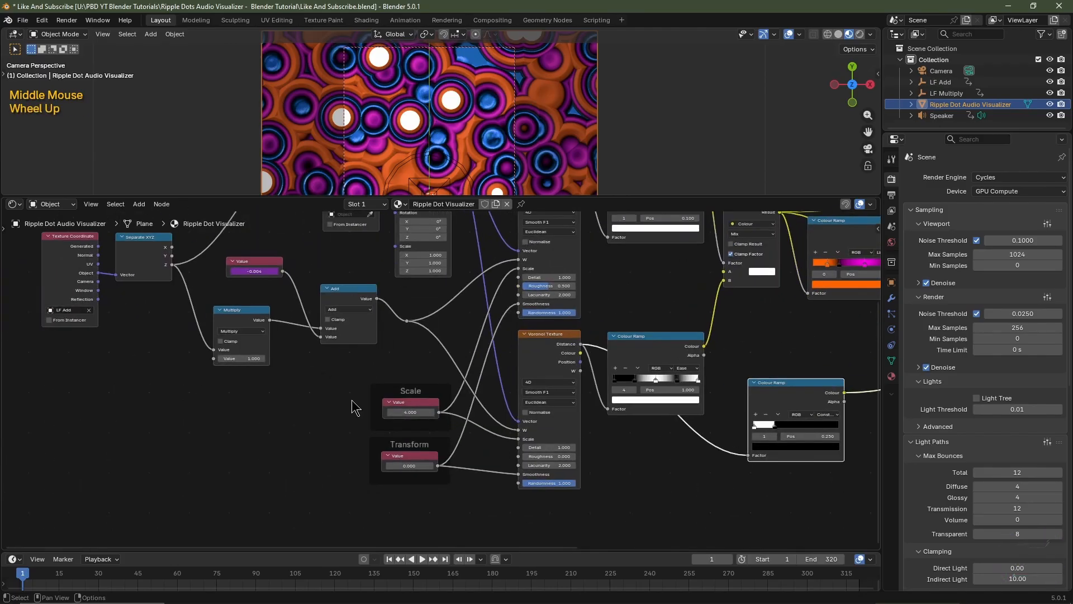
Duplicate the LF Add Texture Coordinate node below the Transform frame and set the copy's object to LF Multiply
click(73, 272)
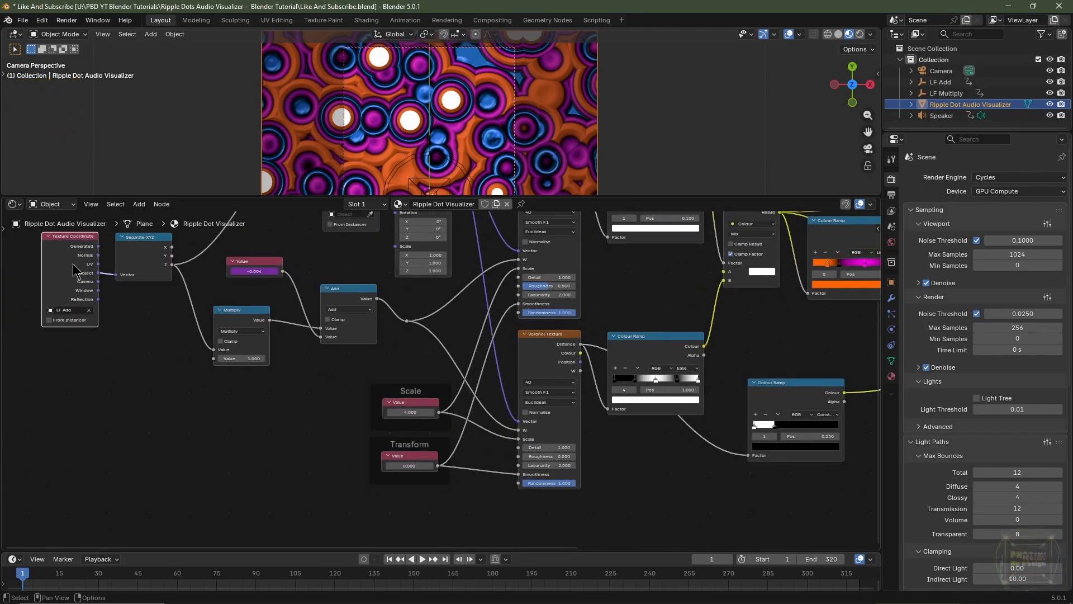
key(shift+d)
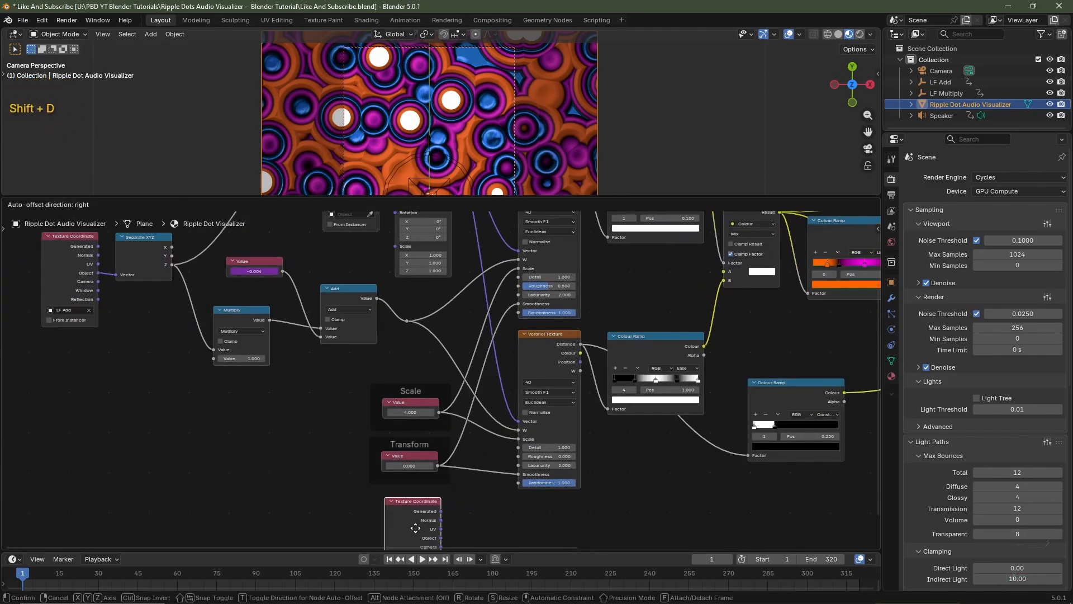
click(426, 527)
middle_drag(484, 506, 479, 488)
middle_drag(479, 489, 385, 386)
scroll(386, 386, up, 5)
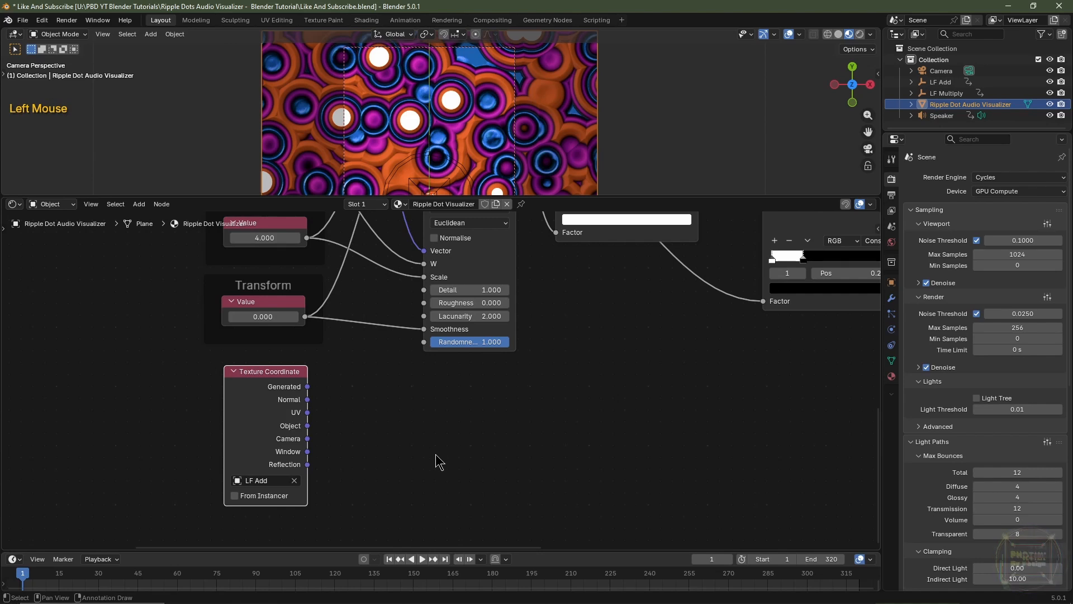
double_click(274, 480)
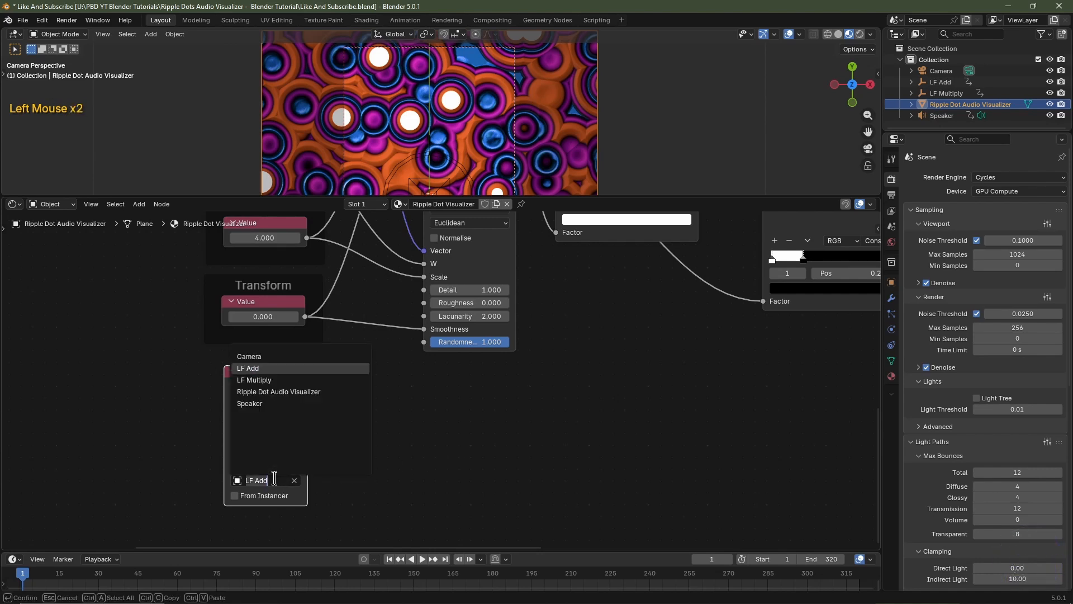
click(288, 380)
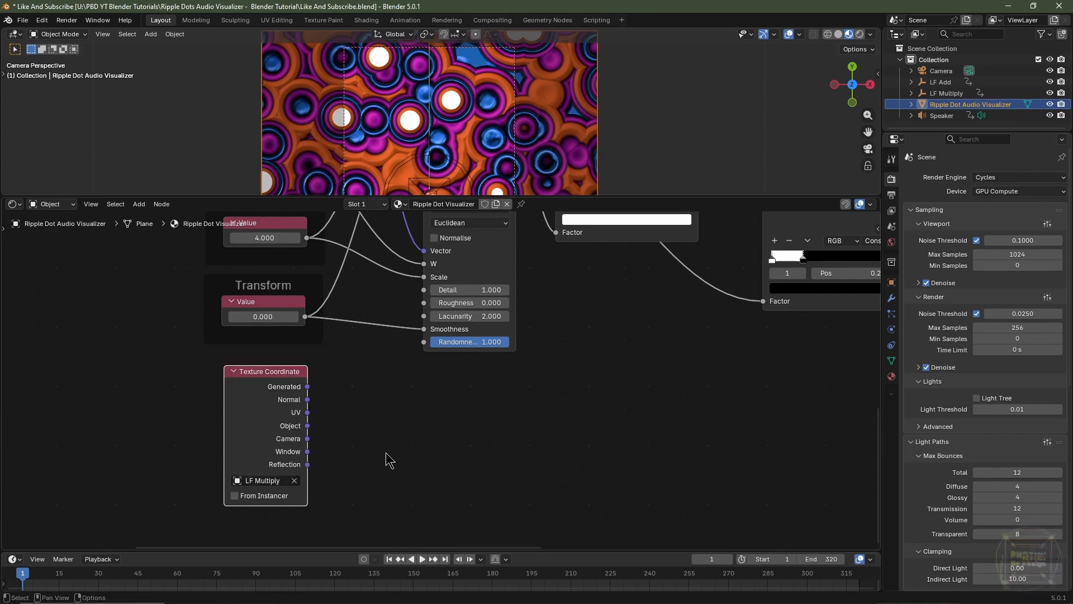
Add a Separate XYZ node beside the LF Multiply Texture Coordinate node and link the Object output to its Vector input
key(shift+a)
mouse_move(389, 452)
mouse_move(458, 463)
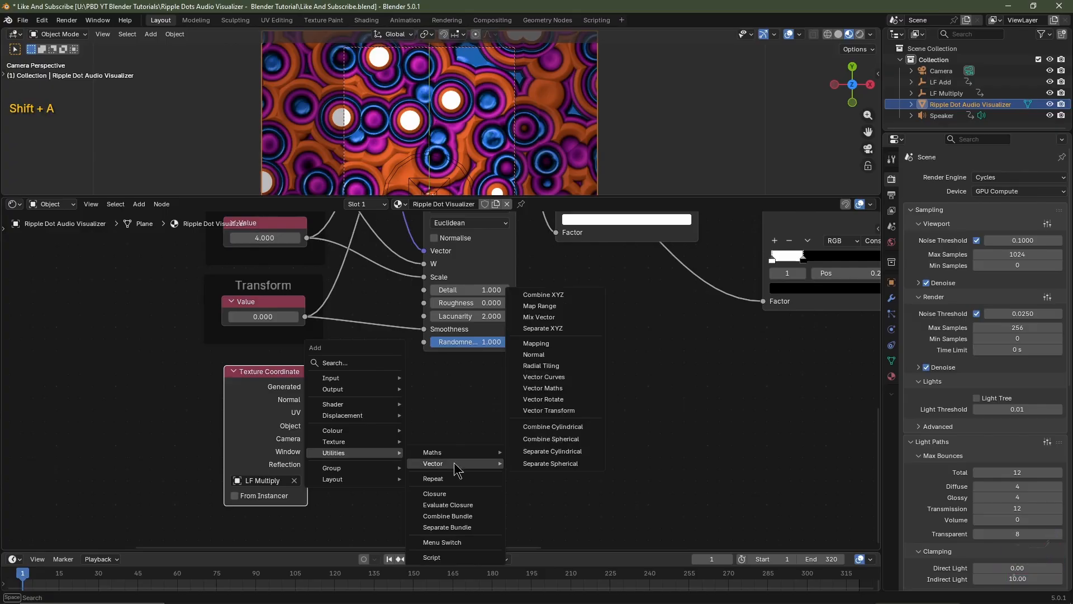
click(553, 334)
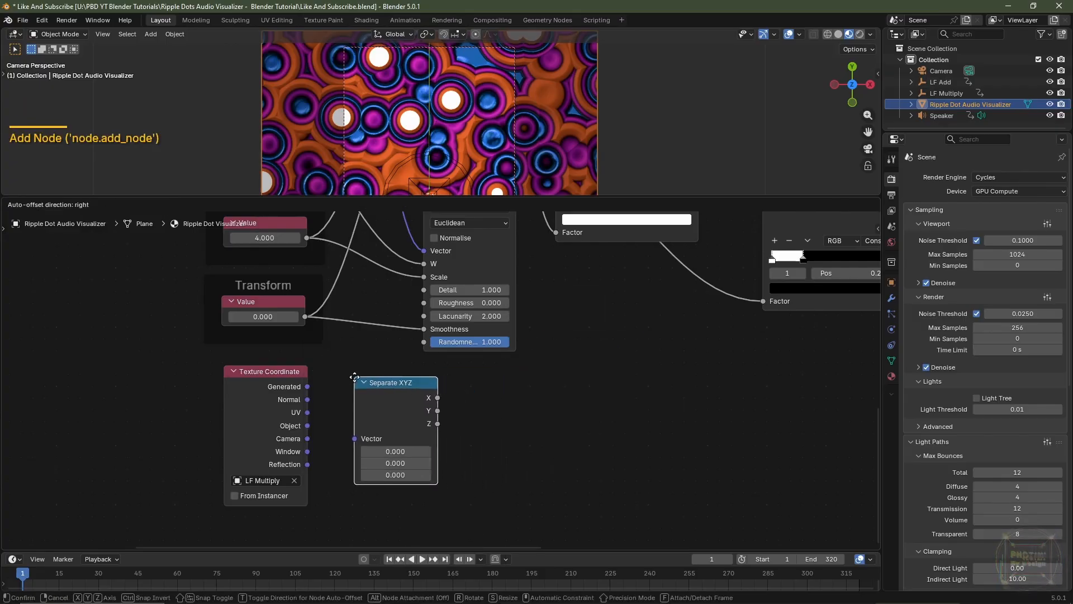
click(353, 394)
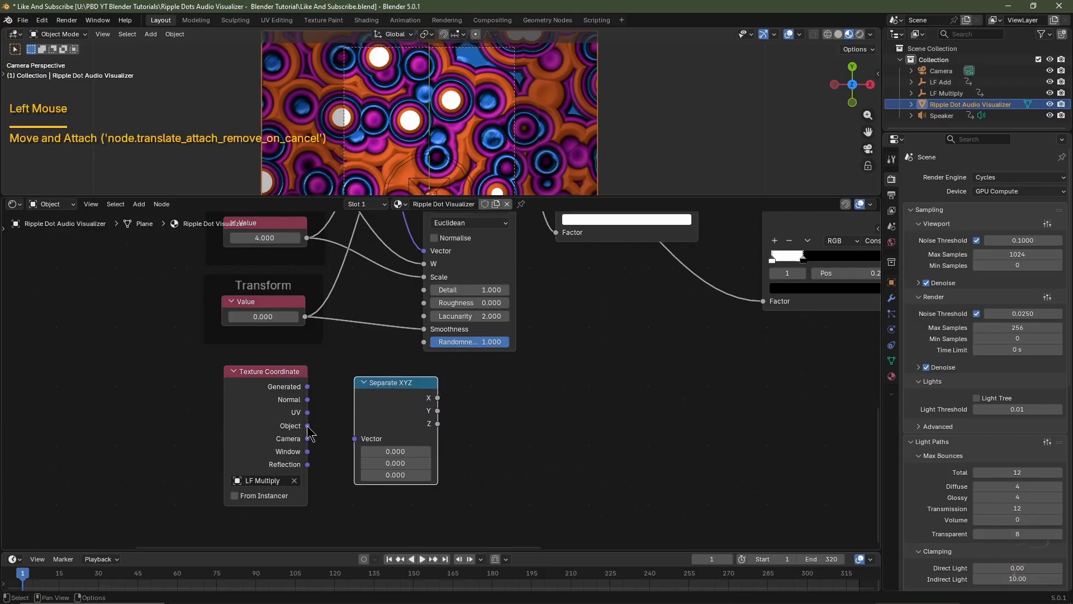
drag(307, 426, 354, 440)
drag(411, 414, 483, 430)
right_click(482, 430)
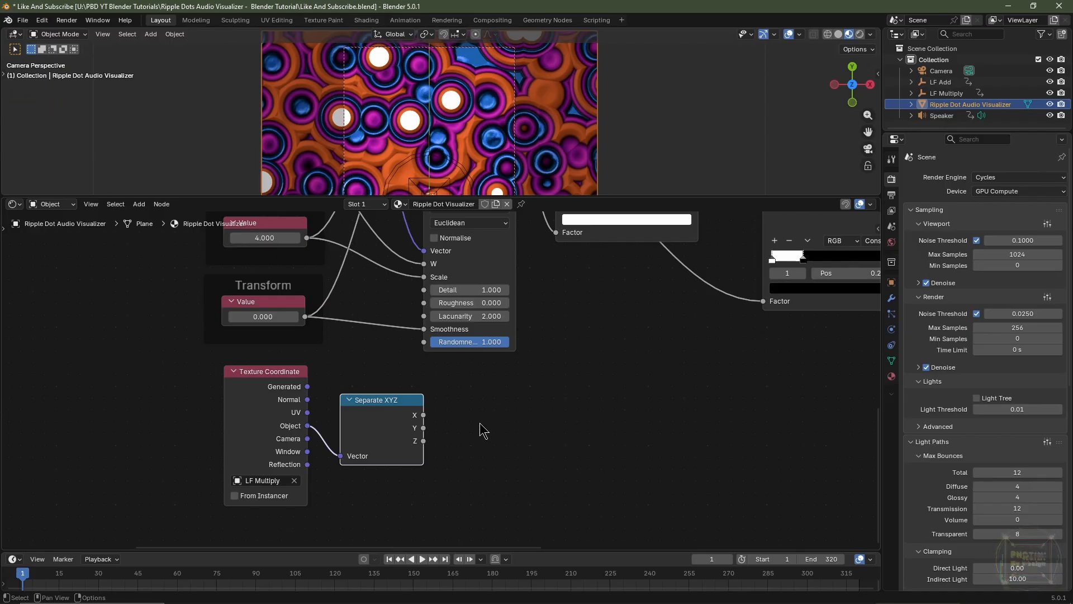
Move the Emission Strength Colour Ramp directly beneath the lower Voronoi's other Colour Ramp
scroll(479, 423, down, 1)
middle_drag(754, 435, 694, 450)
middle_drag(695, 450, 555, 479)
middle_drag(690, 335, 673, 349)
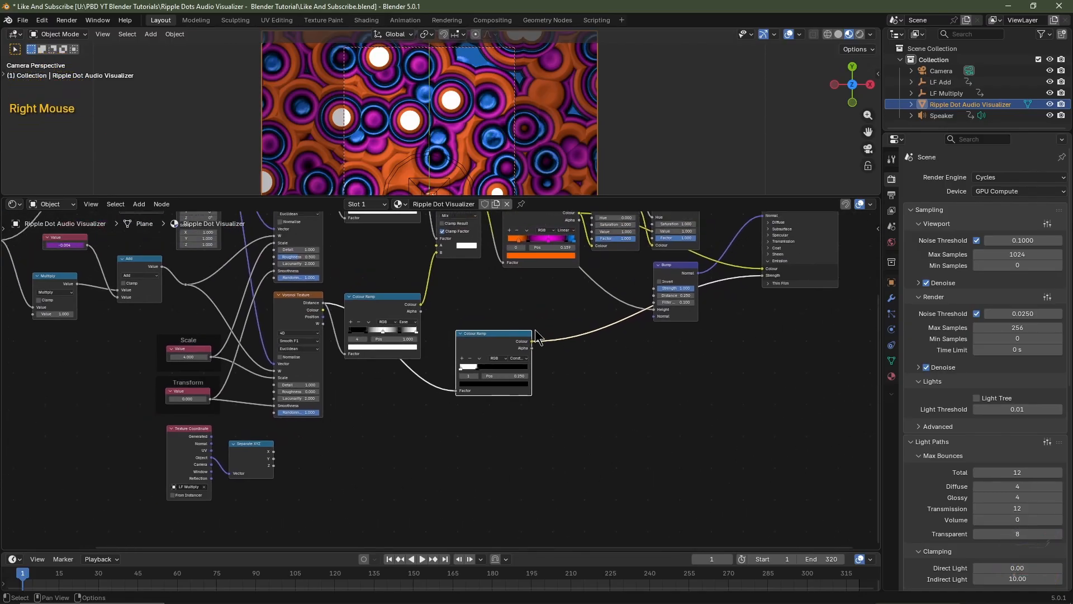
drag(510, 338, 397, 382)
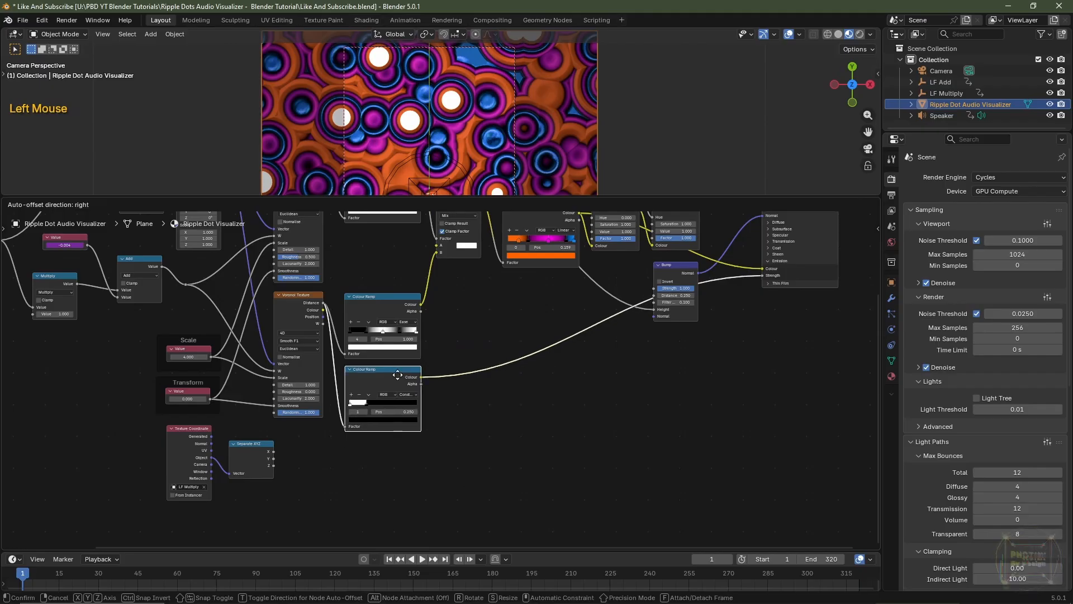
Insert a Maths node on the link between the lower Colour Ramp and Emission Strength
scroll(505, 440, up, 2)
middle_drag(505, 440, 552, 414)
key(shift+a)
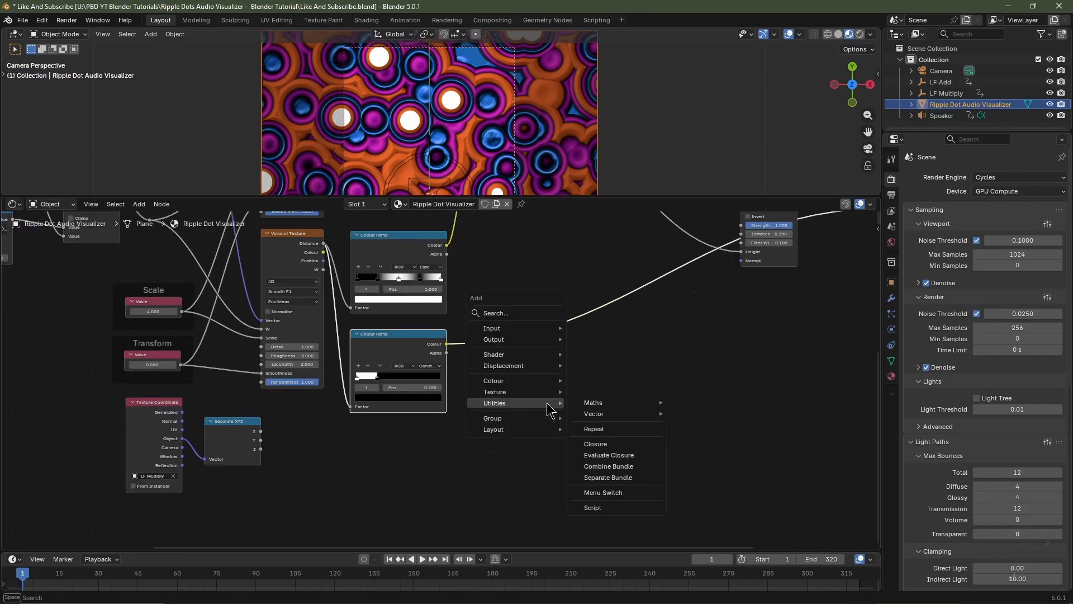
mouse_move(615, 403)
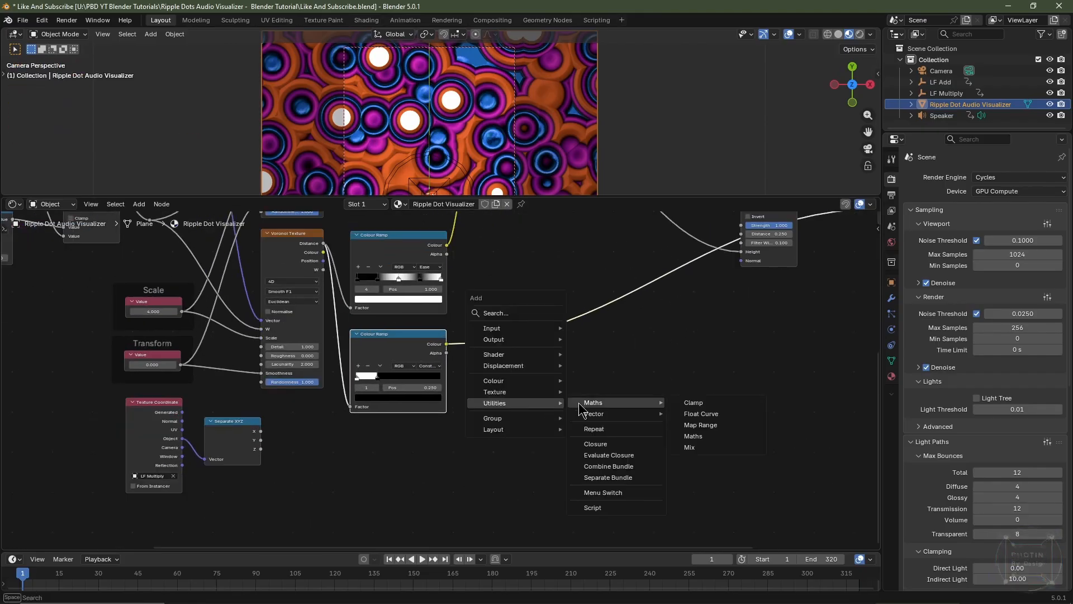
click(698, 435)
click(522, 341)
scroll(285, 474, up, 2)
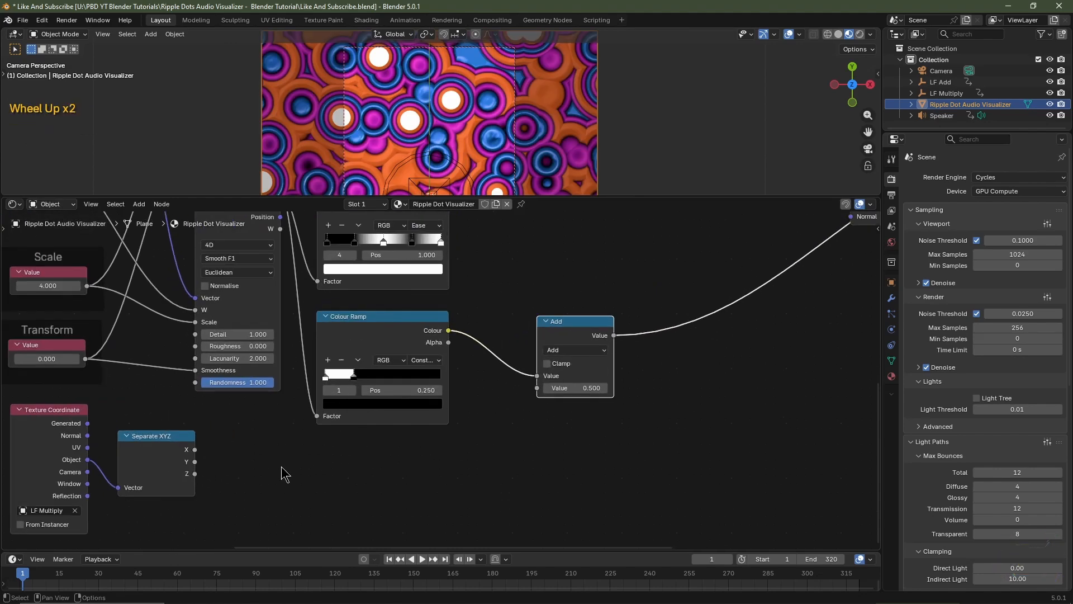
Link the new Separate XYZ node's Z output to the Maths node's second input and set the operation to Multiply
drag(195, 474, 535, 406)
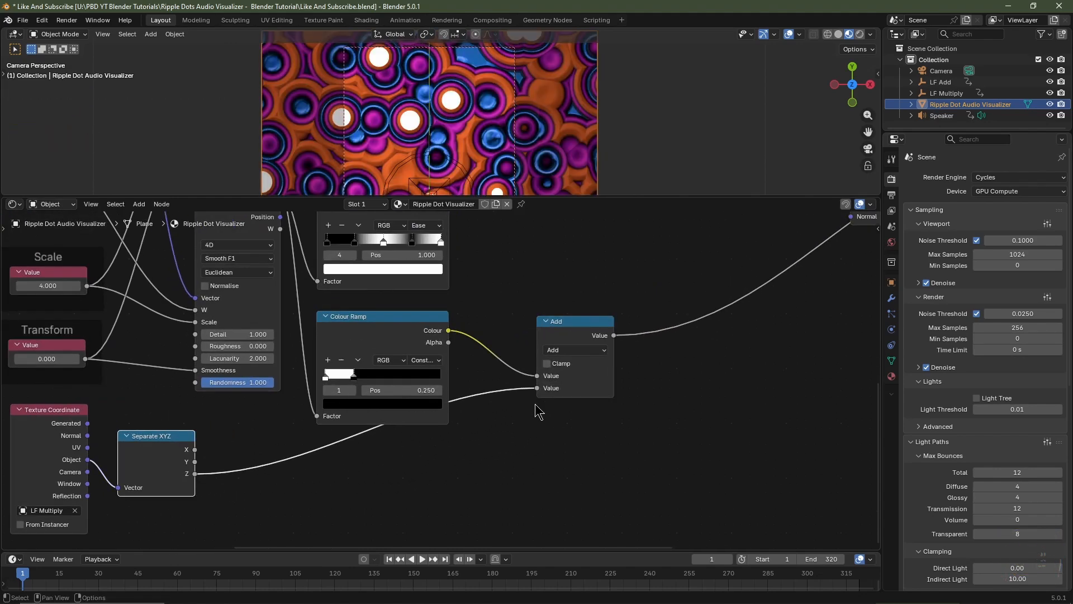
click(564, 349)
click(568, 403)
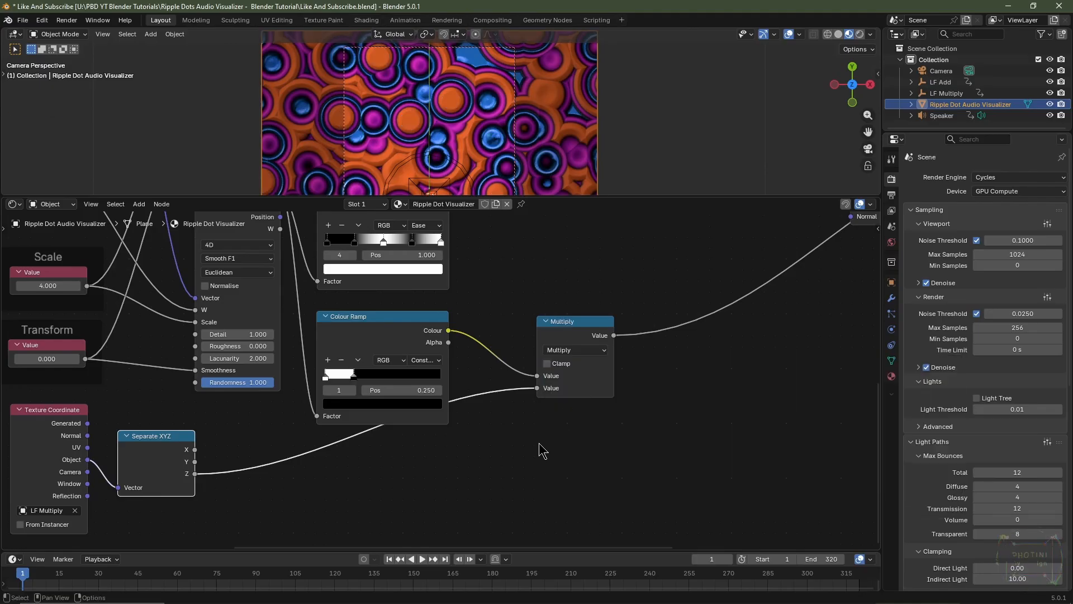
Set the HSV value of the lower Colour Ramp's white stop at position 0 to 1
click(373, 342)
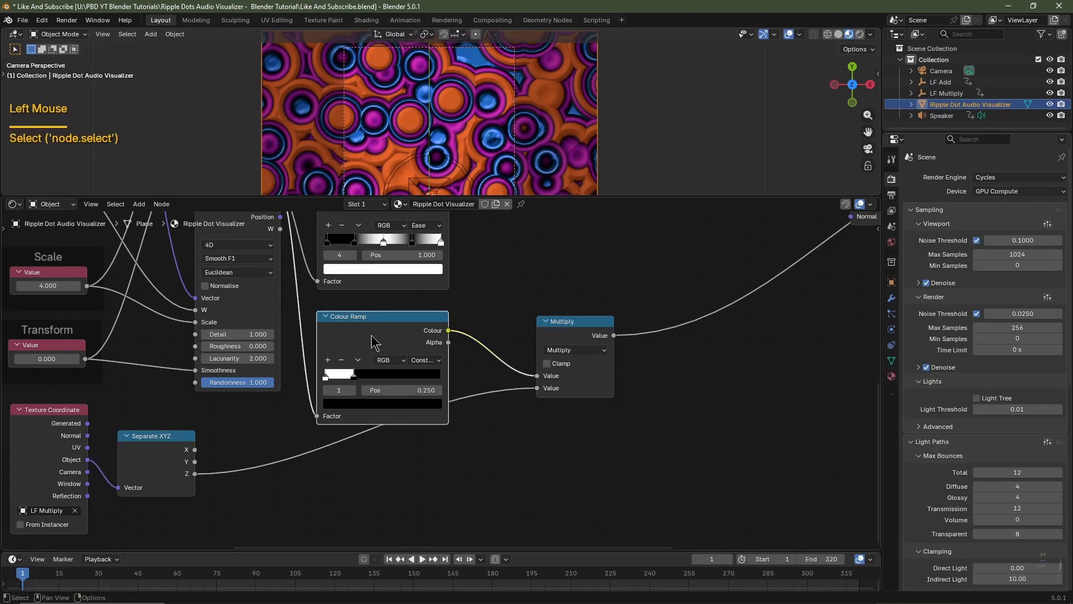
click(325, 375)
click(358, 404)
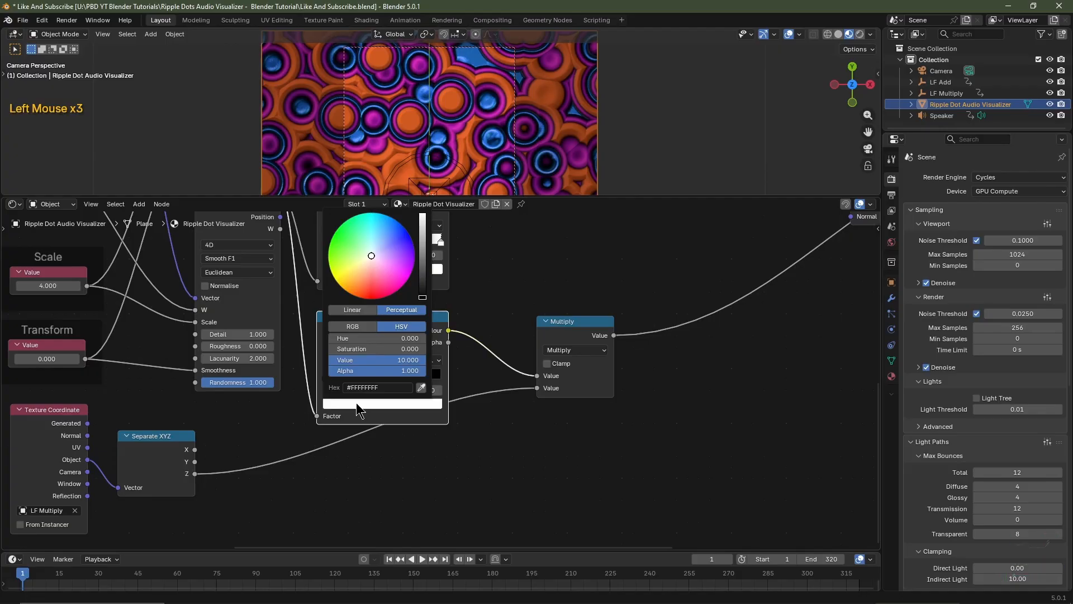
double_click(365, 360)
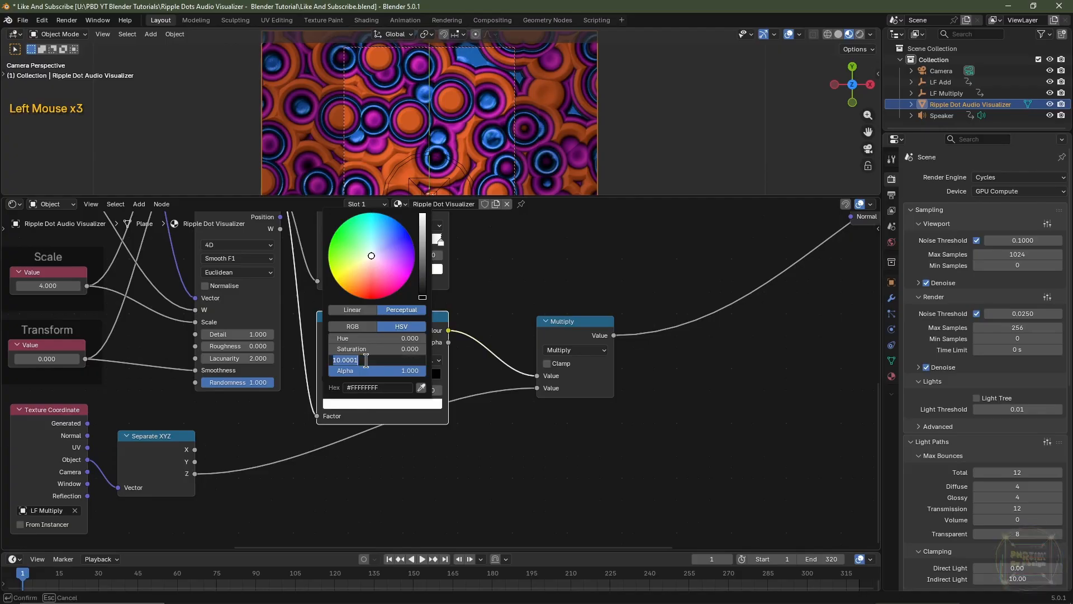
text(1)
key(Return)
Duplicate the Multiply node onto the link from Separate XYZ's Z output and set its second value to 125
click(581, 324)
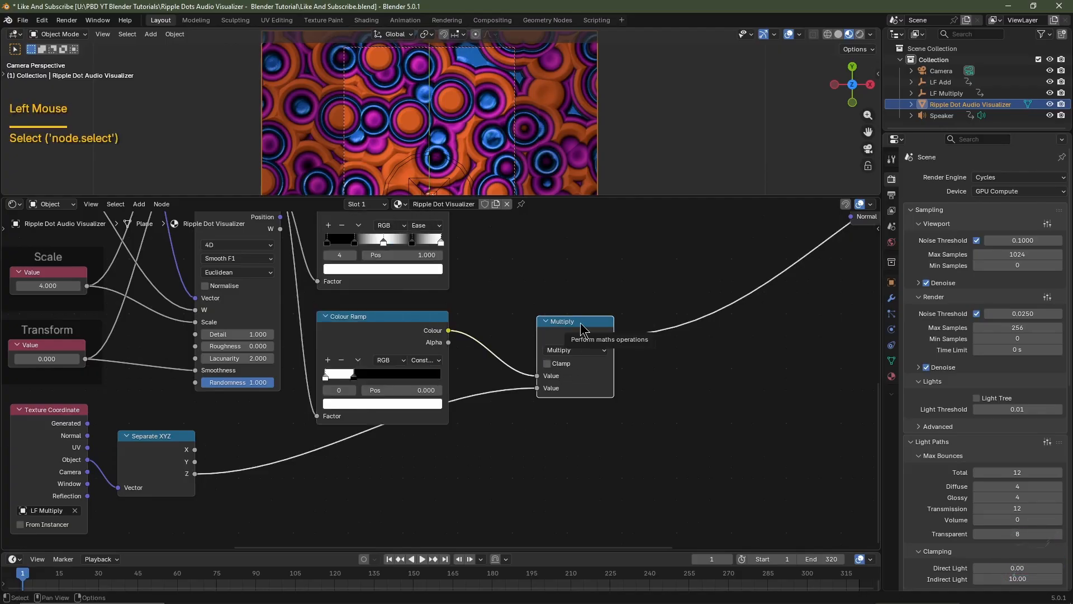
key(shift+d)
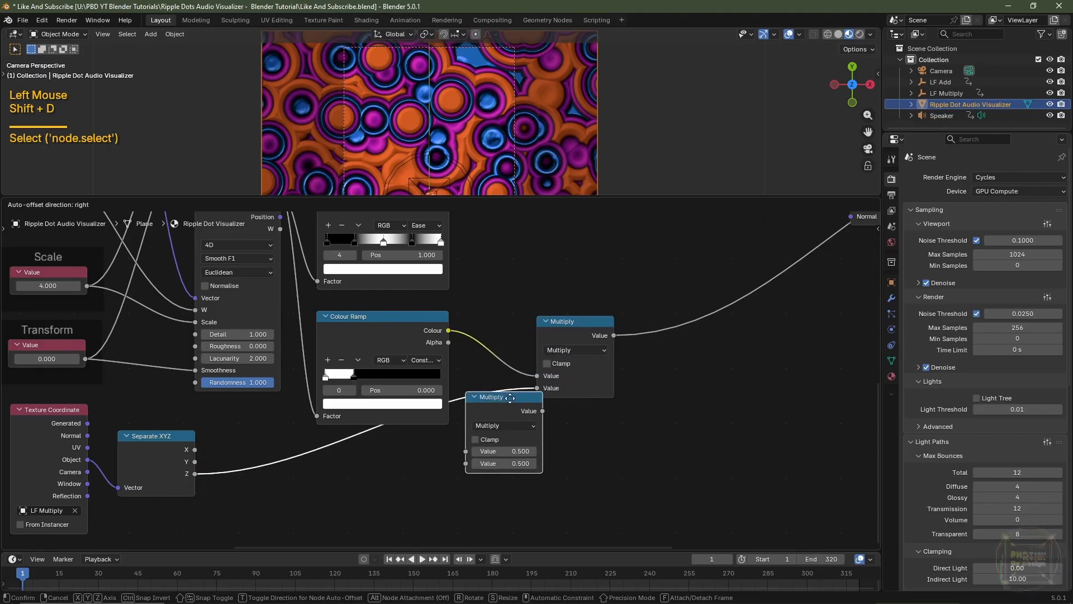
click(366, 452)
scroll(437, 351, up, 4)
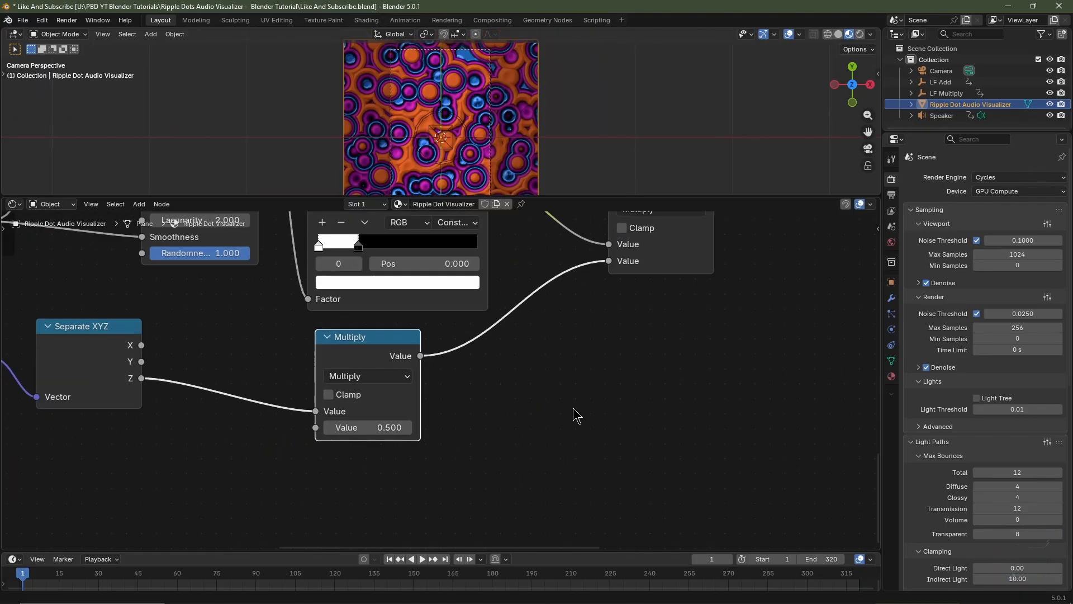
click(377, 426)
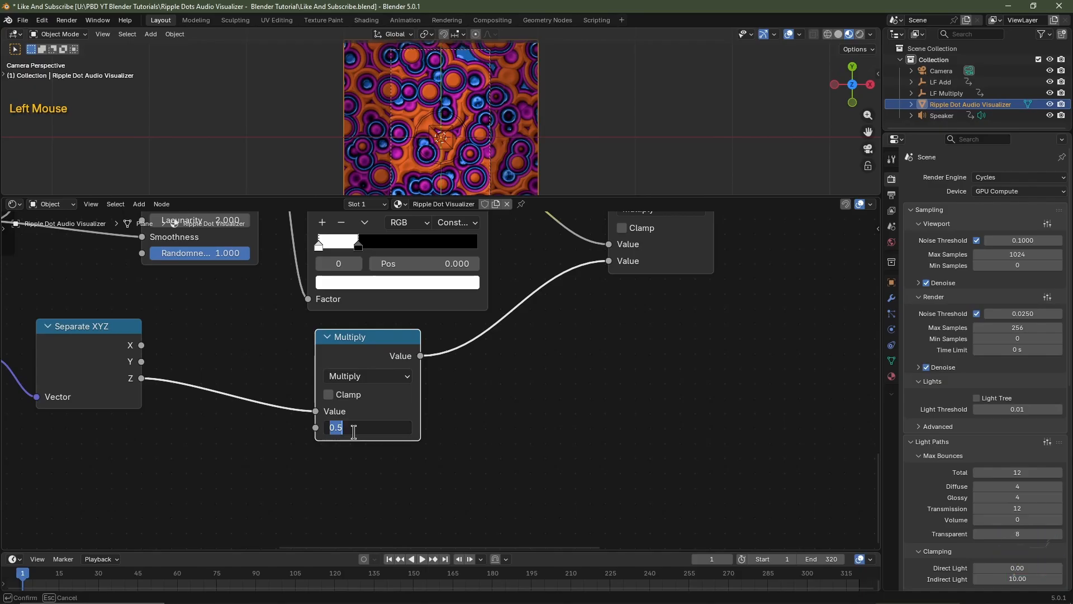
key(Return)
middle_drag(477, 363, 503, 439)
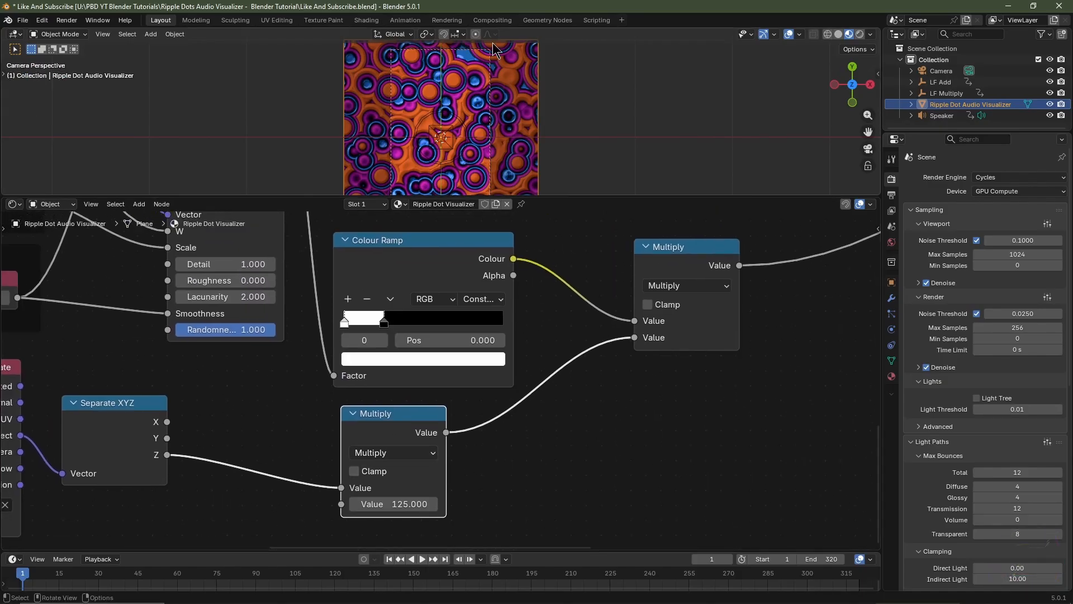
Insert a Map Range node on the link between the lower Separate XYZ's Z output and the 125 Multiply node
middle_drag(269, 498, 359, 474)
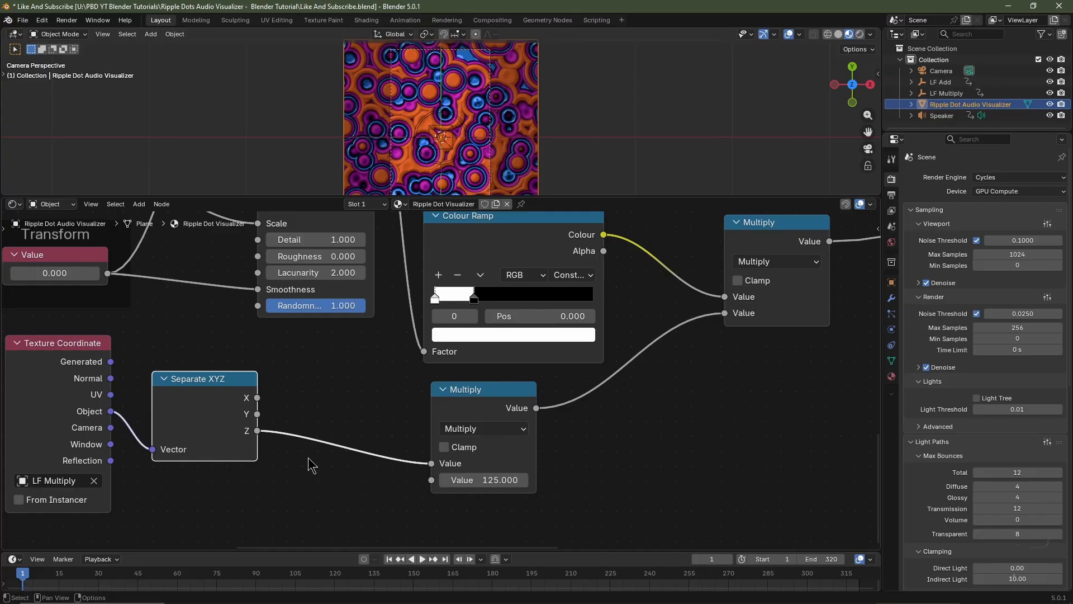
key(shift)
key(shift+a)
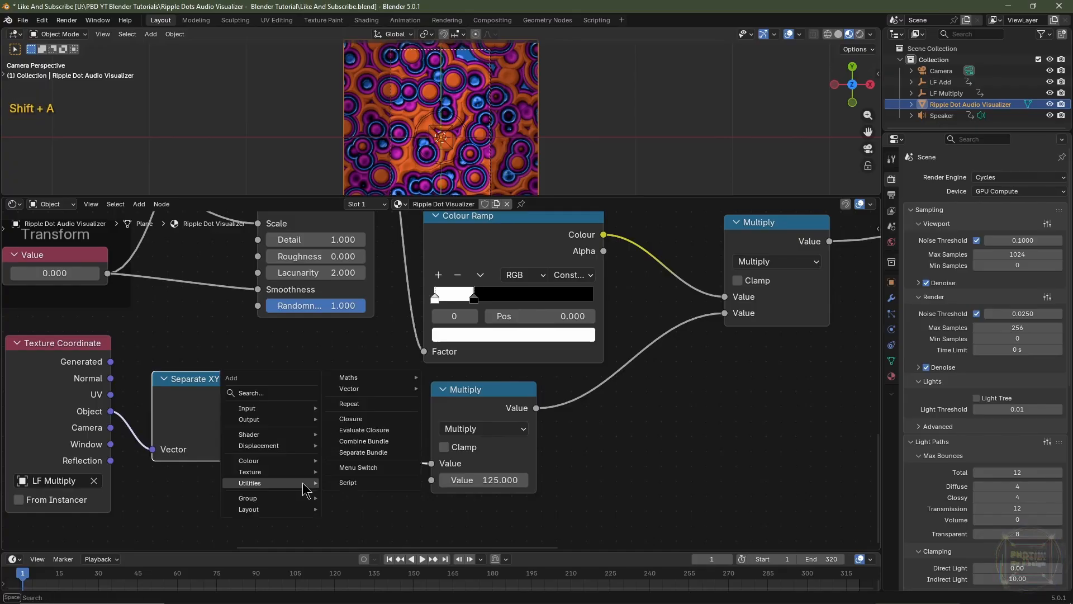
mouse_move(349, 377)
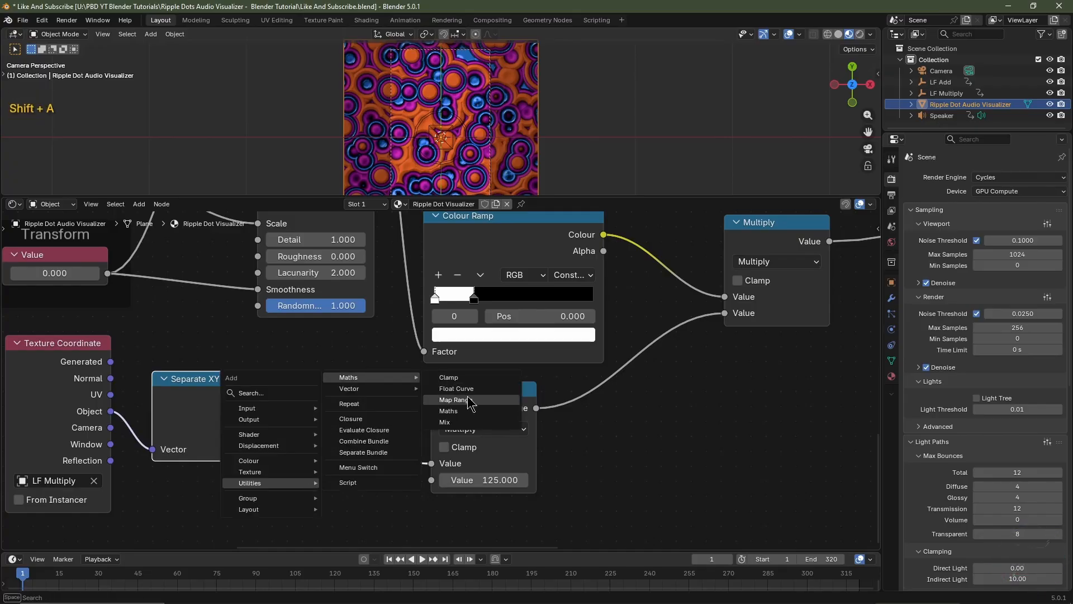
click(450, 397)
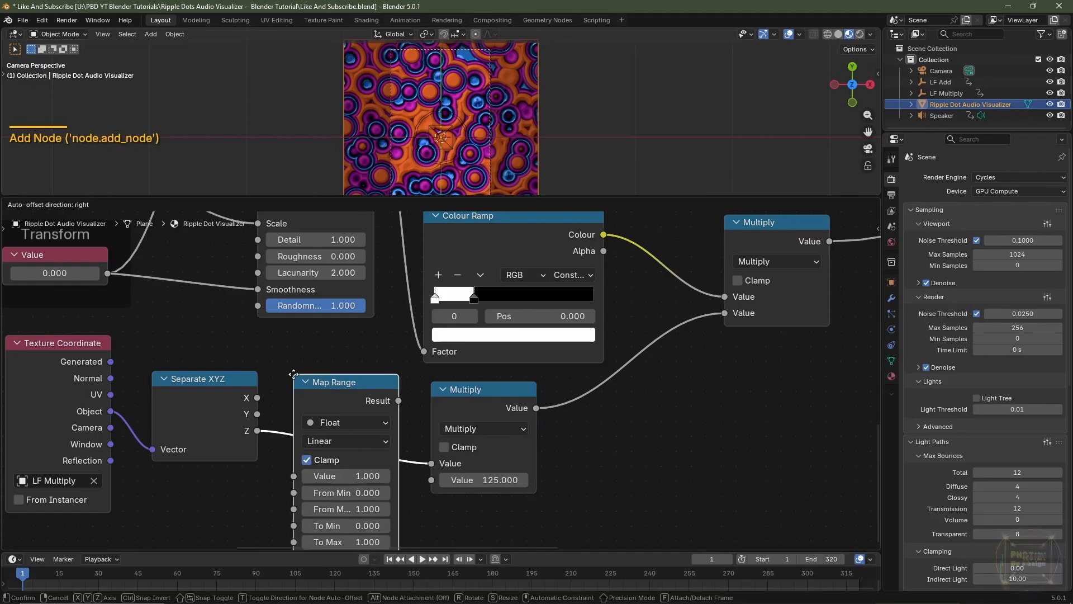
click(307, 398)
Set the Map Range node's From Min to -1, To Min to 1 and To Max to -1
middle_drag(459, 521, 458, 453)
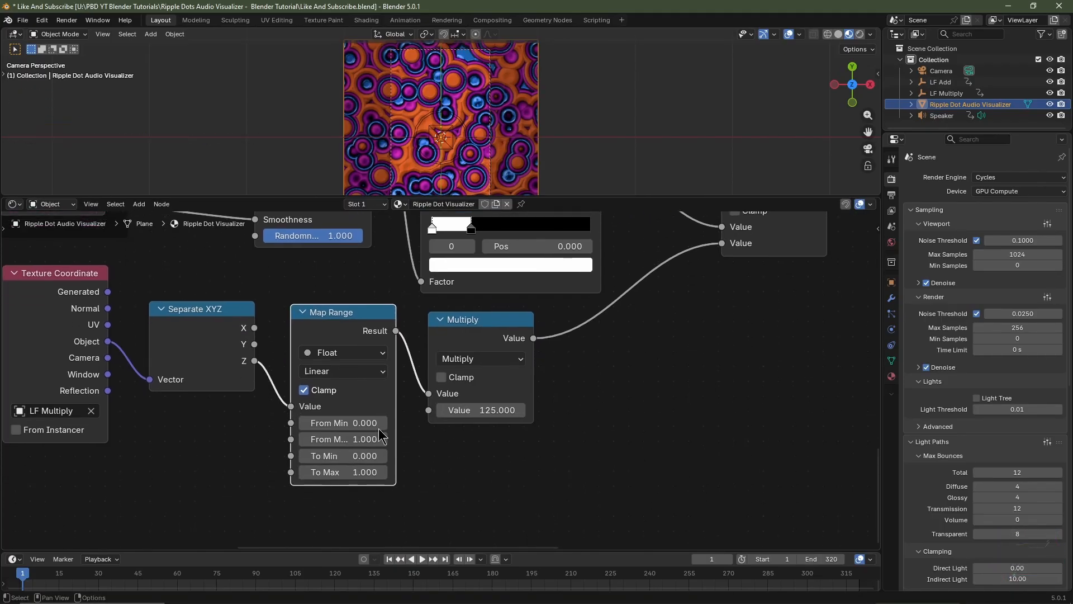
click(369, 423)
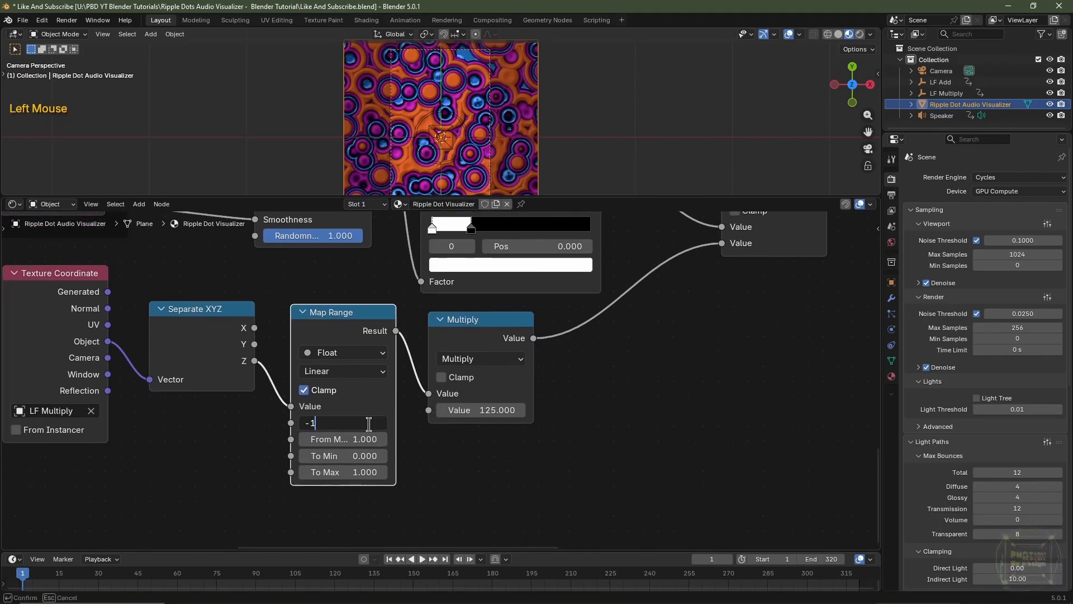
key(Tab)
key(Tab)
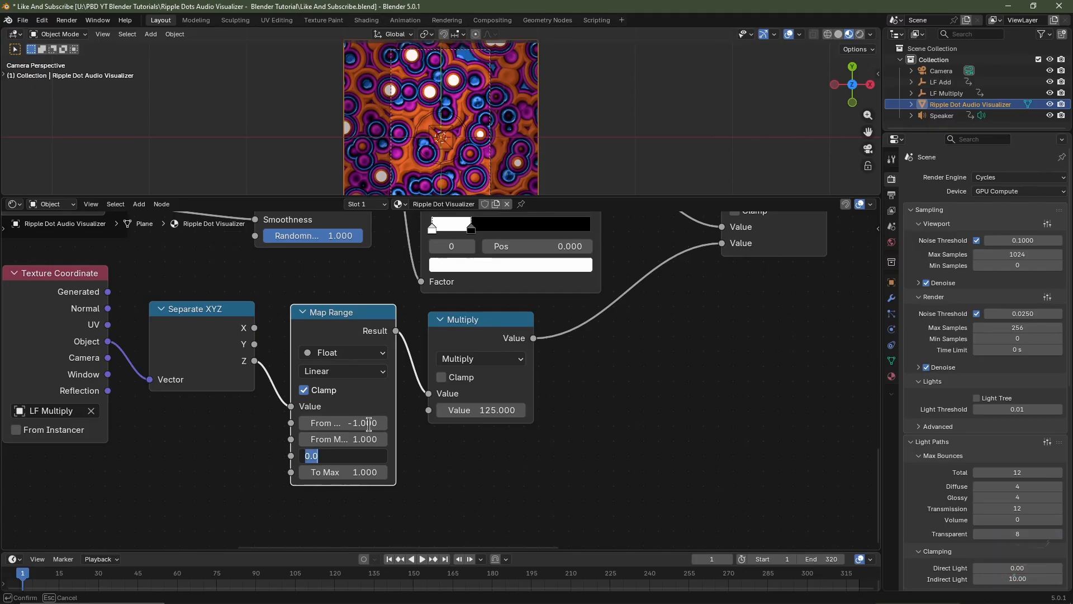
key(Tab)
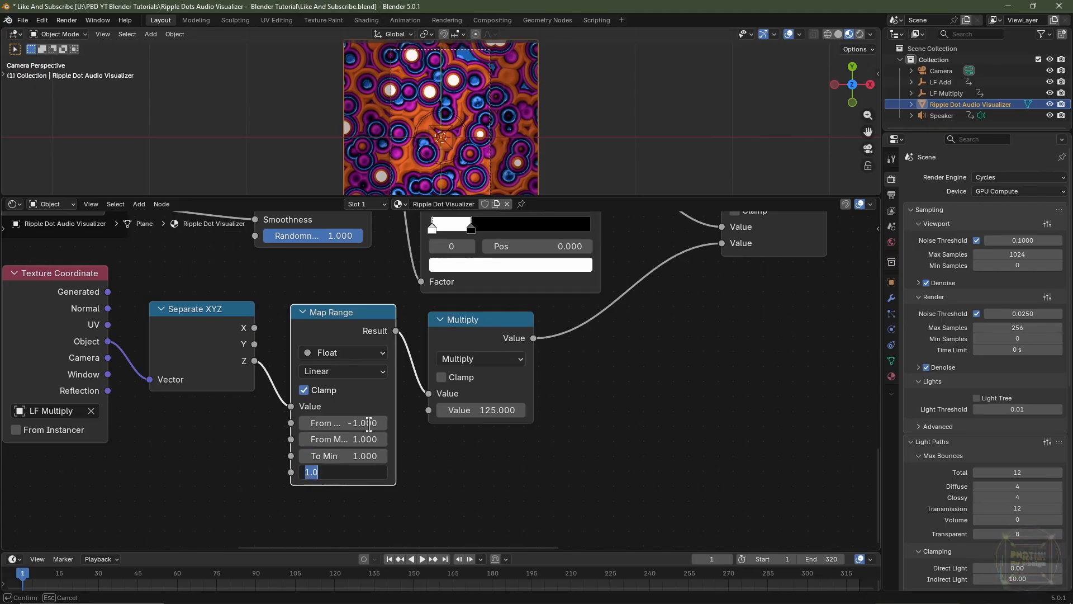
key(Return)
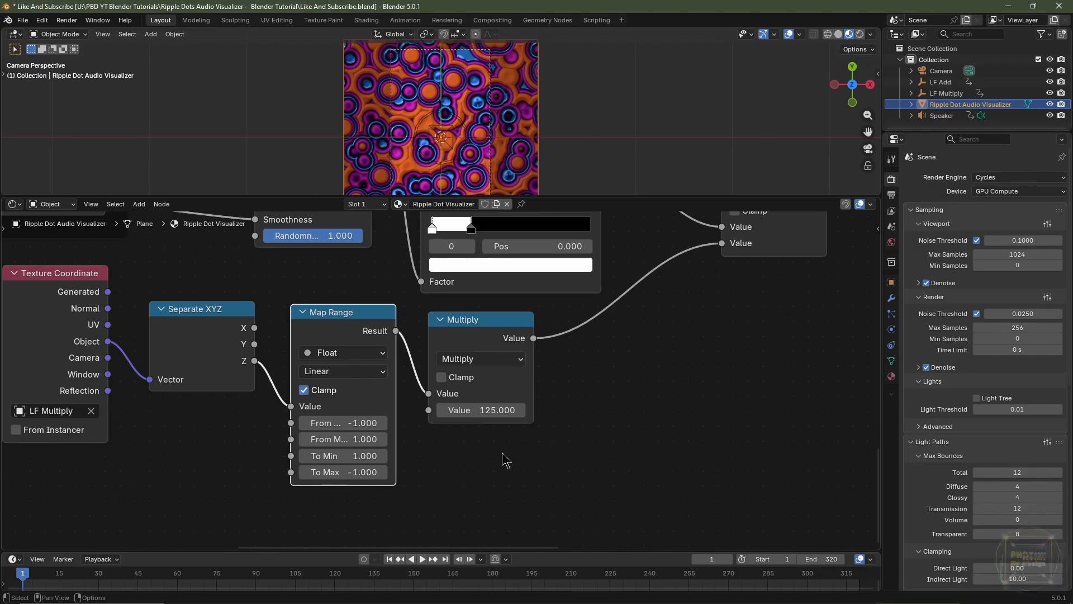
Move the Multiply node that feeds Emission Strength to below the Bump node, near the shader
scroll(502, 451, down, 3)
middle_drag(501, 451, 575, 431)
scroll(568, 446, down, 2)
scroll(575, 431, up, 1)
click(412, 406)
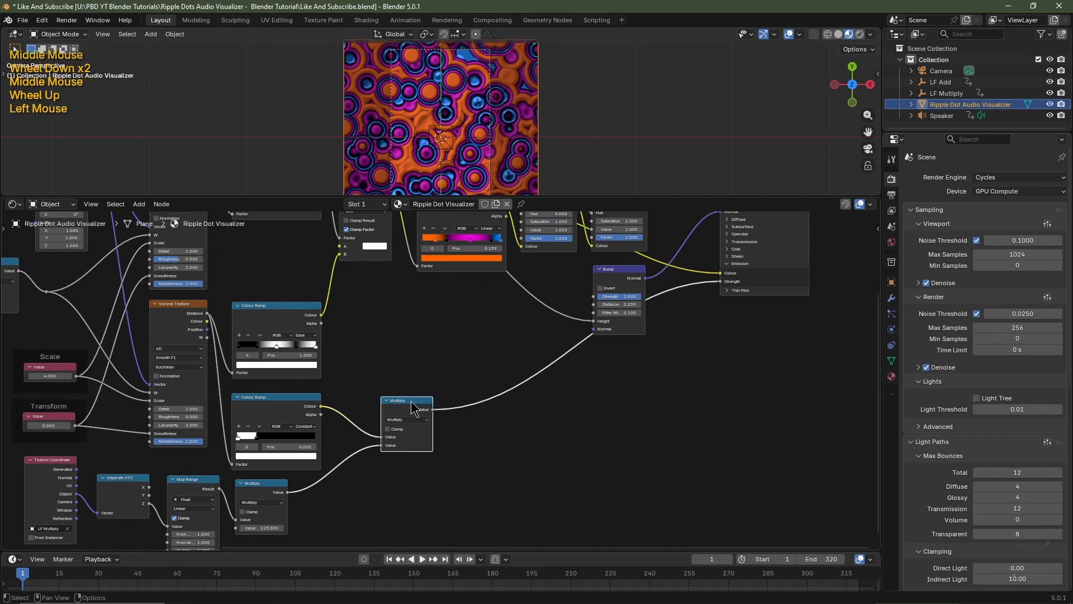
key(g)
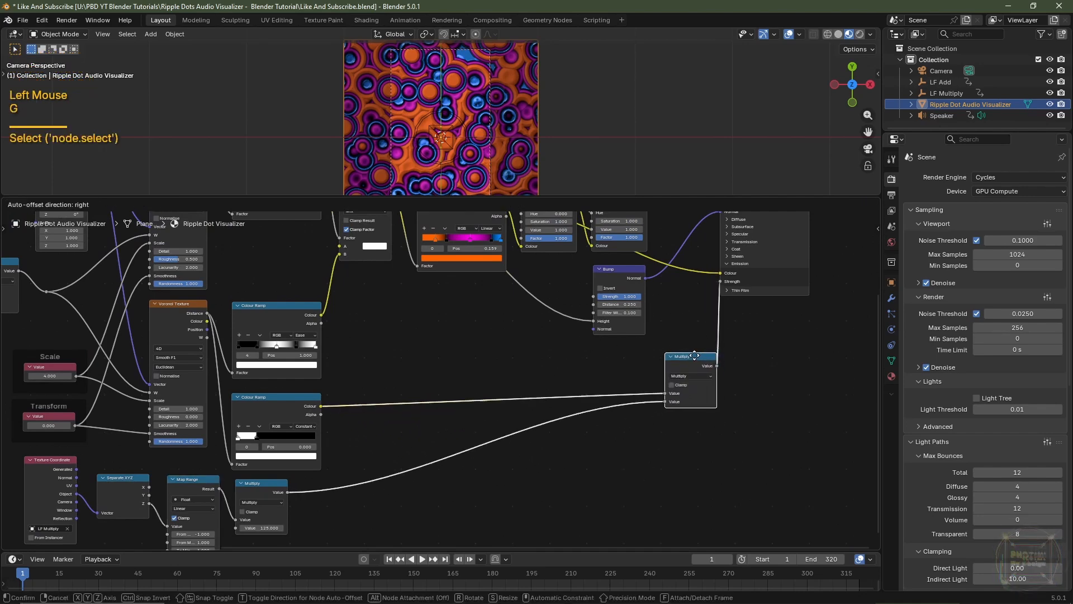
click(622, 364)
Move the LF Multiply node chain further down, clear of the lower Colour Ramp
scroll(352, 511, left, 1)
middle_drag(352, 511, 359, 468)
scroll(359, 468, left, 1)
drag(379, 449, 121, 484)
key(g)
click(150, 497)
click(525, 404)
Enlarge the 3D viewport and play the animation to check how the dots' emission reacts to the audio
middle_drag(524, 403, 504, 421)
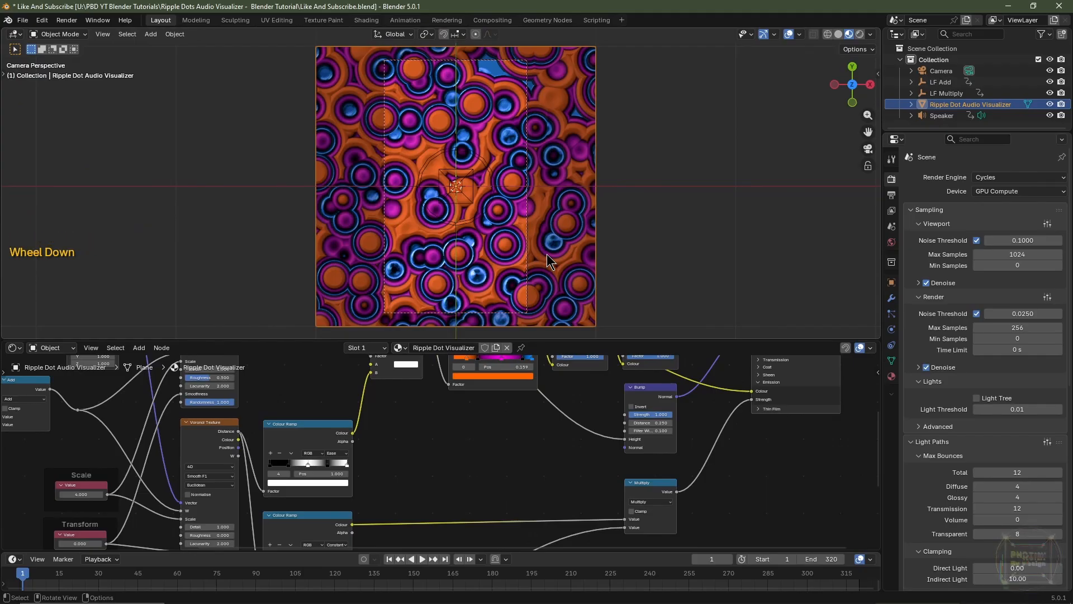
key(space)
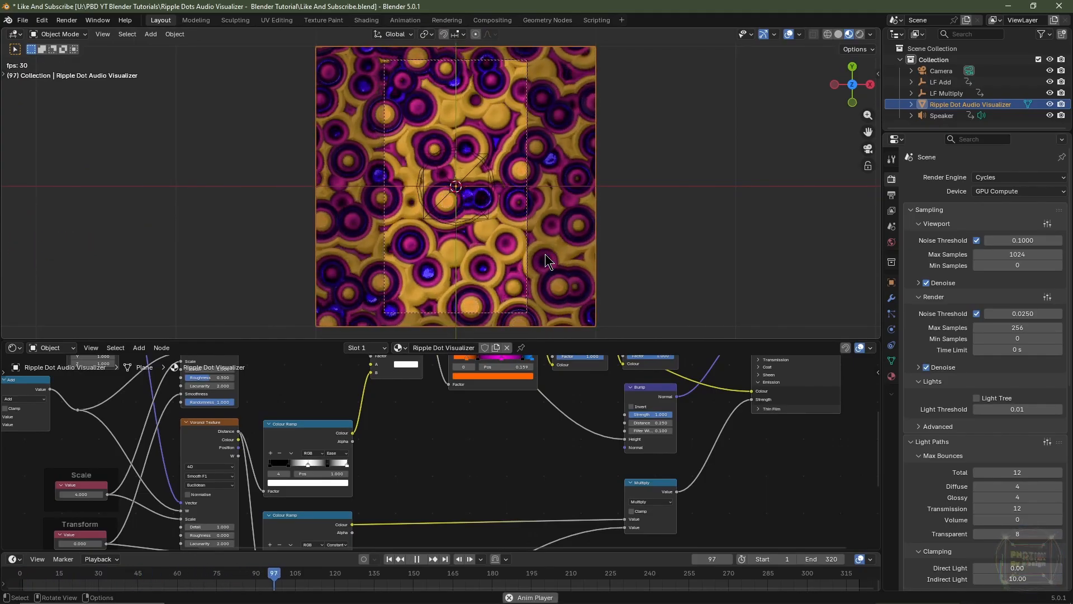
key(space)
Put the 125 Multiply node in a frame labelled "Emission Brightness"
middle_drag(494, 521, 512, 460)
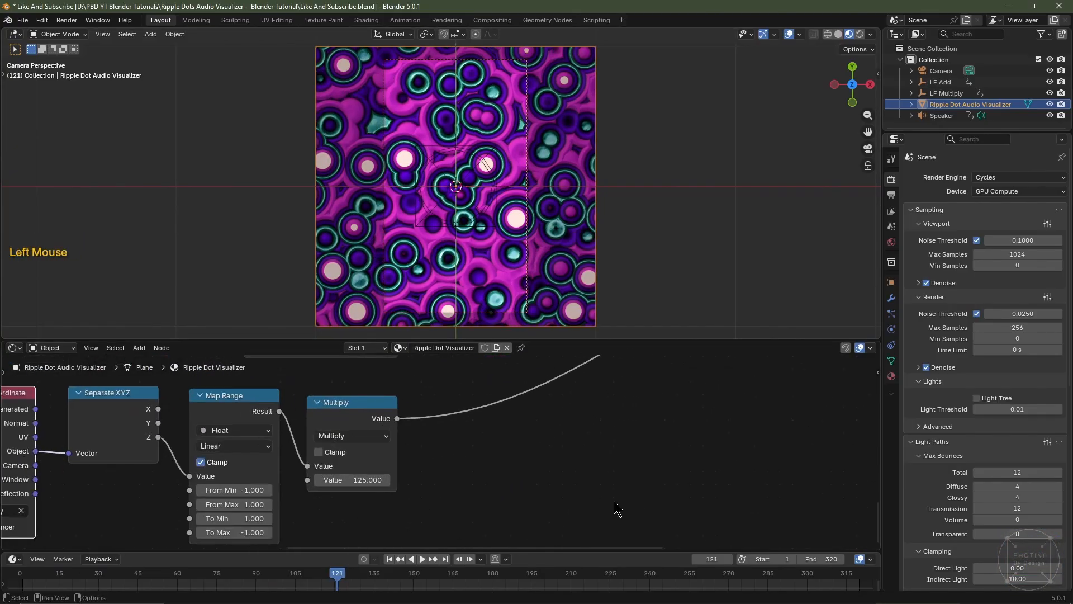
click(343, 419)
drag(351, 480, 302, 479)
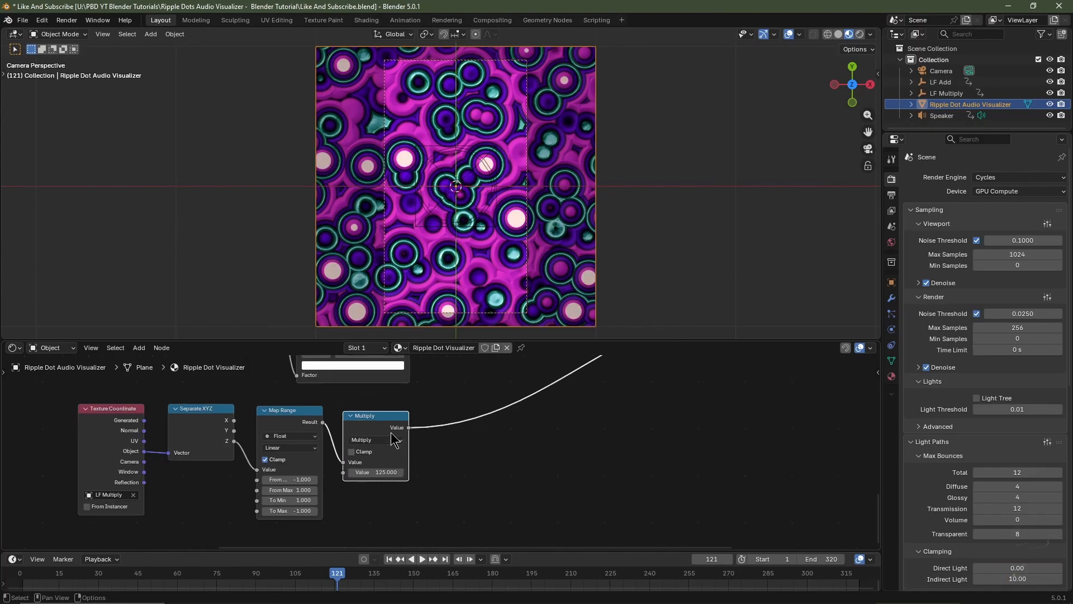
key(f)
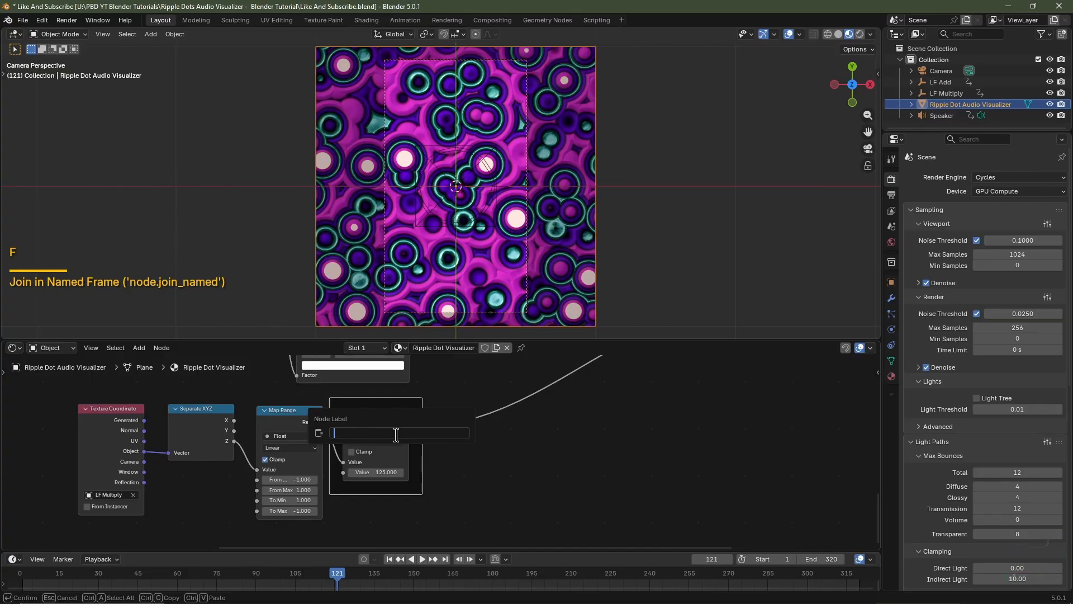
text(Emission Brightness)
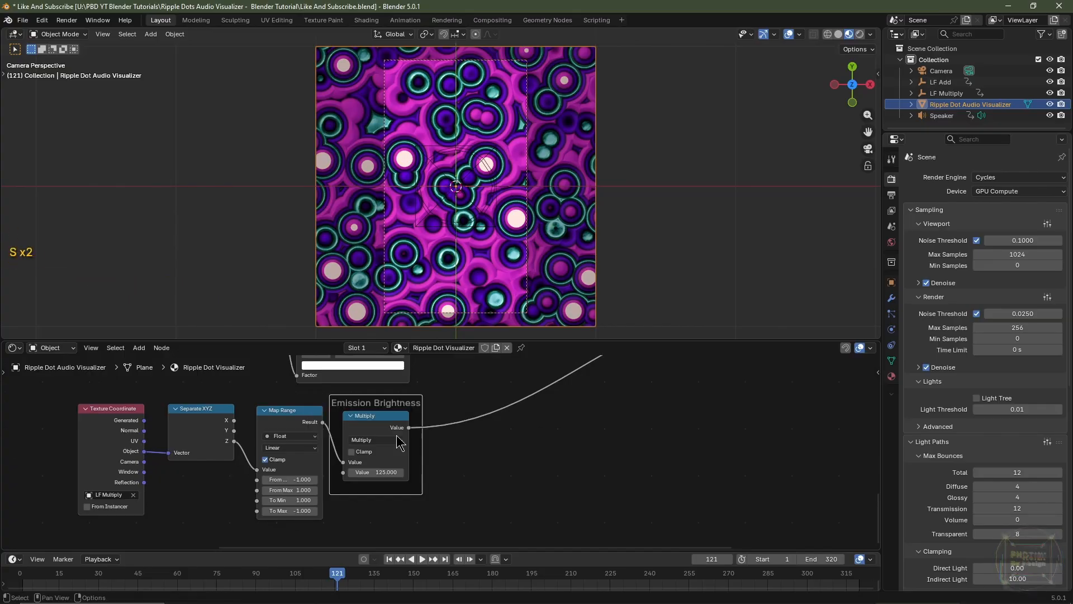
Move the lower Texture Coordinate, Separate XYZ and Map Range nodes left, away from the Emission Brightness frame
drag(273, 391, 94, 467)
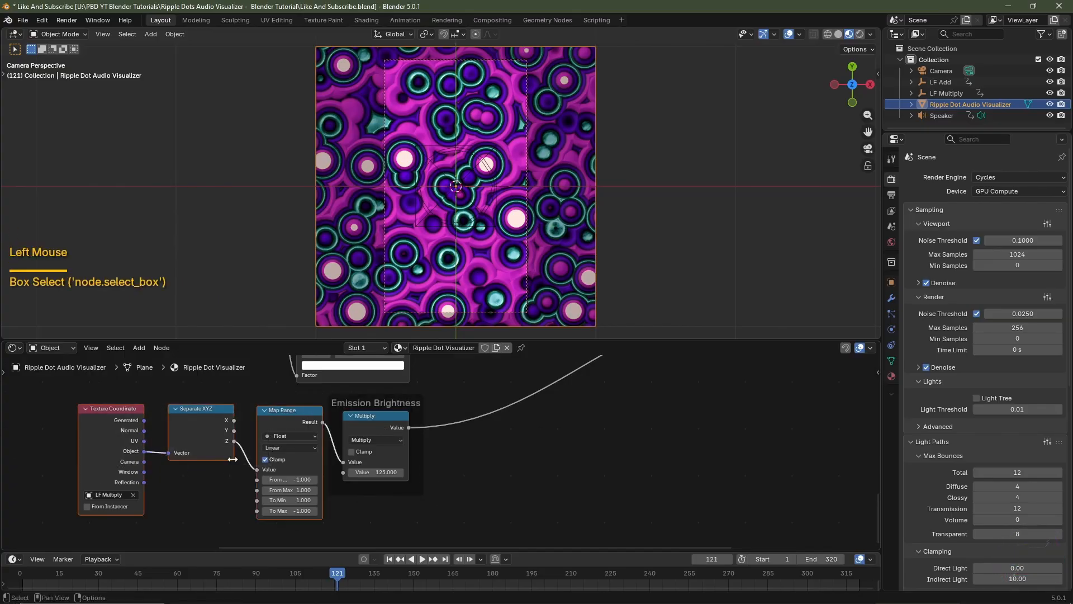
key(g)
click(169, 456)
drag(161, 385, 30, 469)
key(g)
click(155, 454)
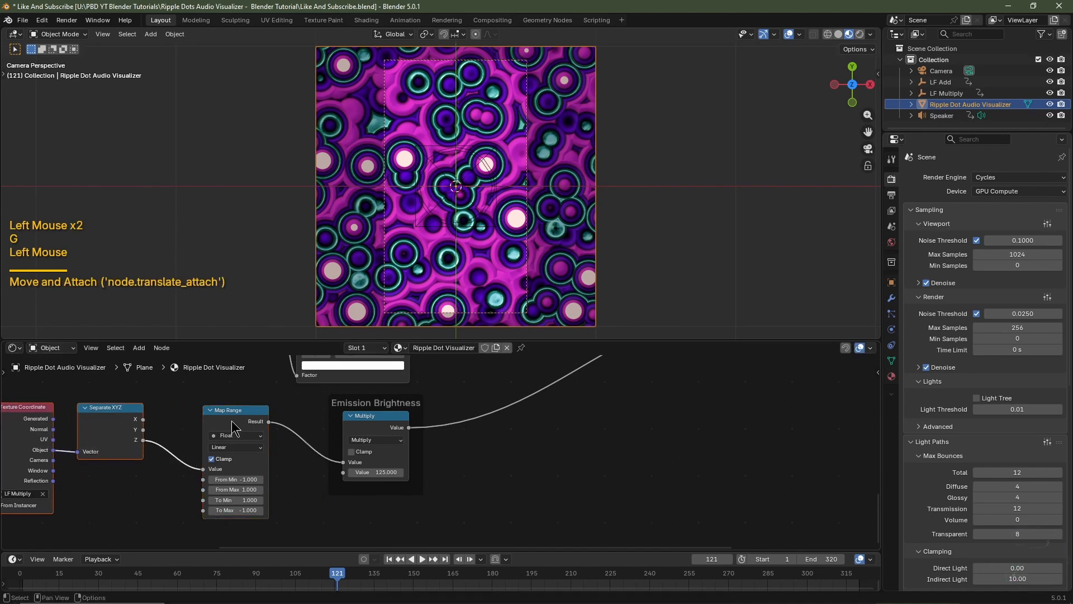
Put the Map Range node in a frame labelled "Strobe Falloff"
click(235, 411)
key(f)
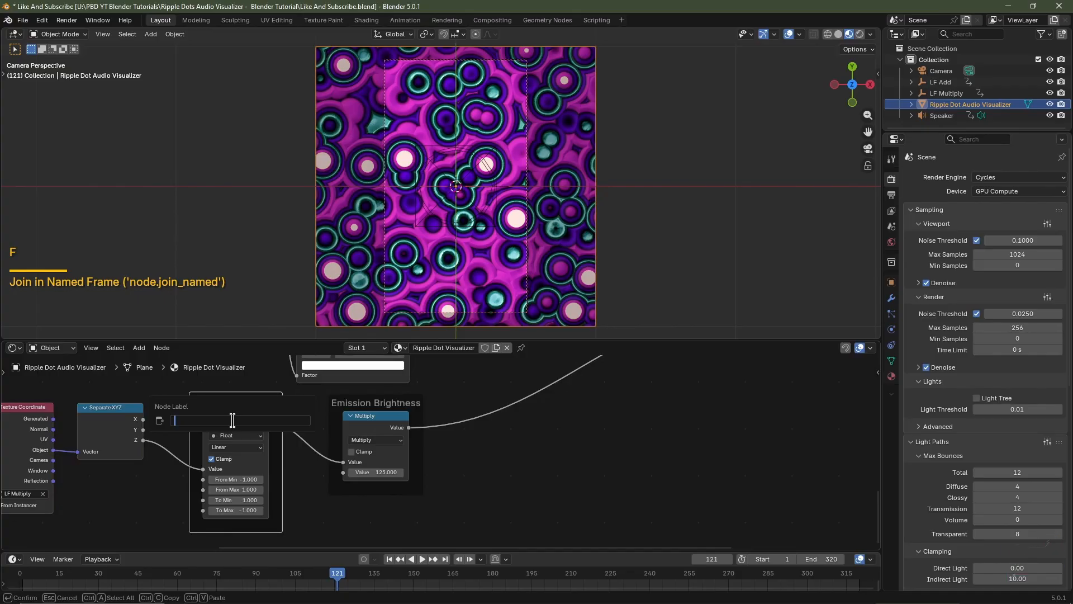
text(Strobe Falloff)
key(Return)
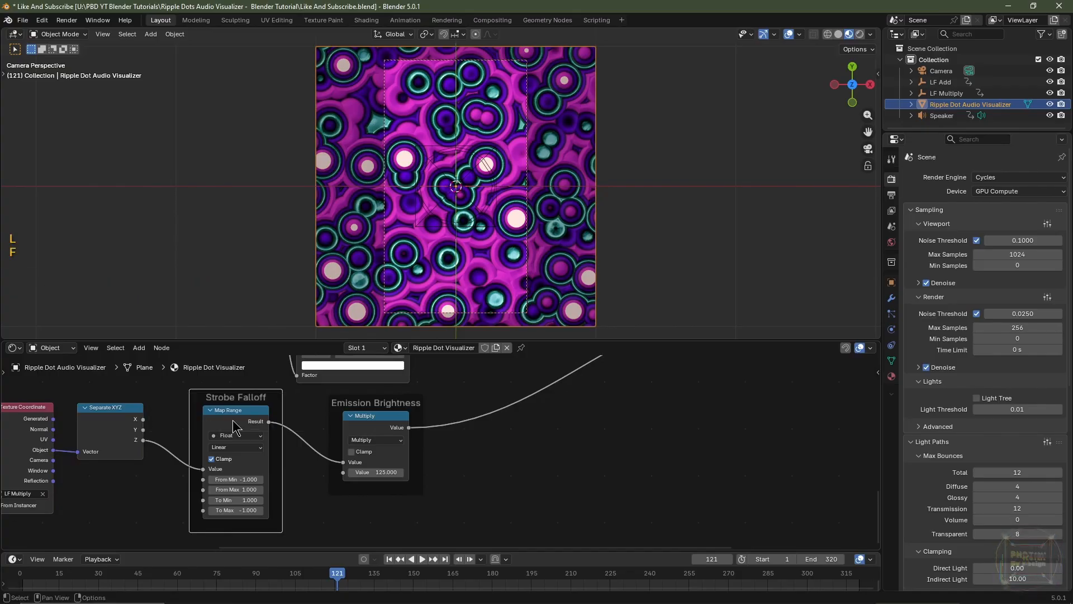
Reposition the frame-driven Value node slightly and put it in a frame labelled "#frame/-250"
scroll(235, 427, down, 4)
middle_drag(237, 427, 313, 492)
middle_drag(302, 436, 363, 492)
scroll(358, 475, up, 2)
middle_drag(341, 447, 376, 486)
scroll(376, 486, left, 2)
scroll(321, 474, up, 2)
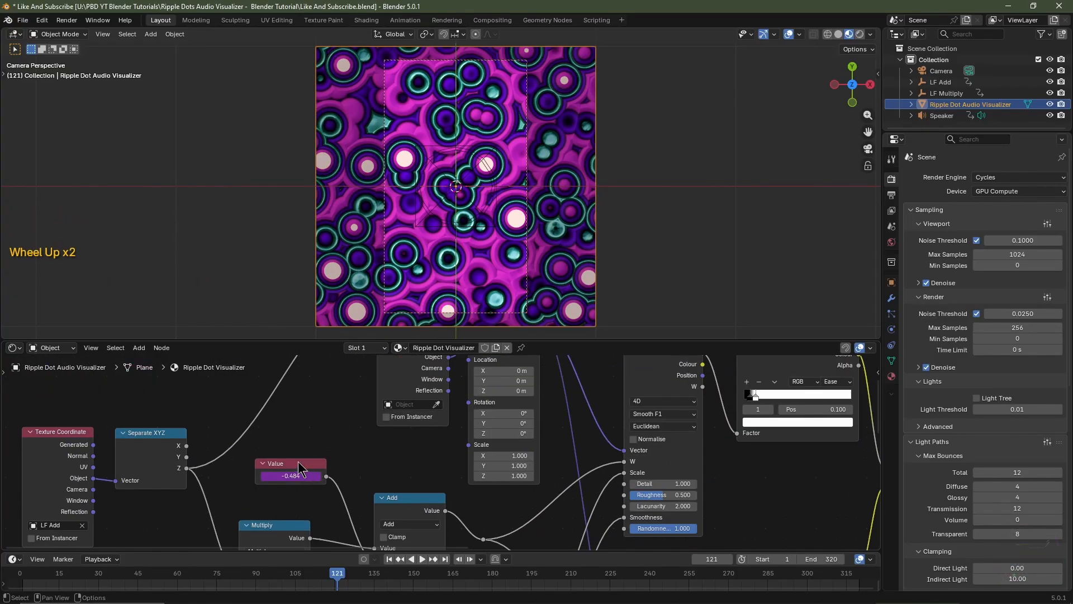
click(297, 461)
drag(297, 461, 291, 454)
key(f)
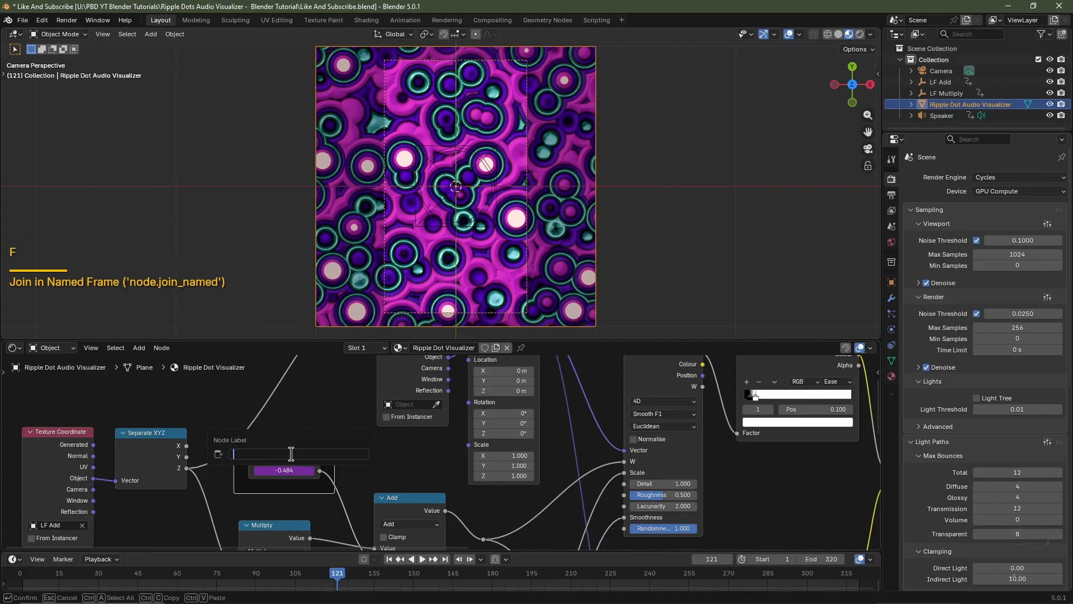
text(#frame/-250)
key(Return)
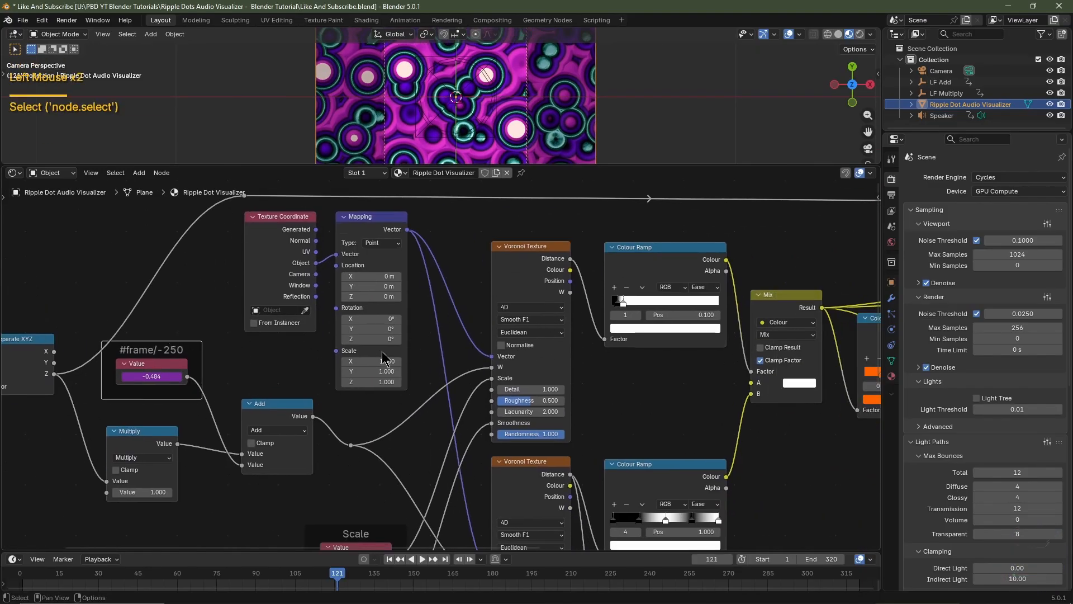
Enable a custom colour for the #frame/-250 frame and set it to dark teal, hex #003140
key(n)
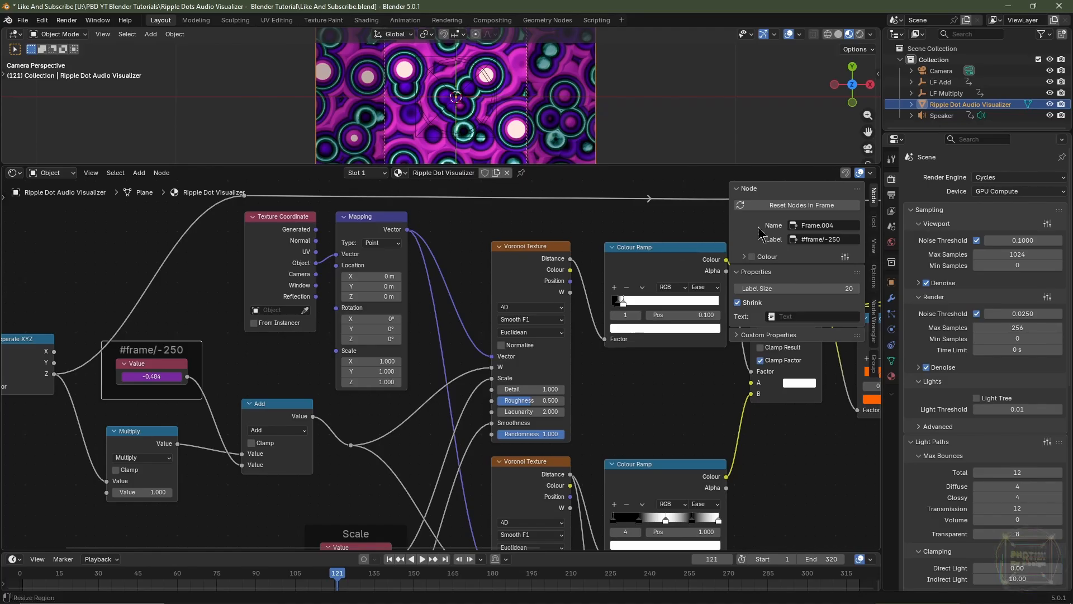
click(874, 197)
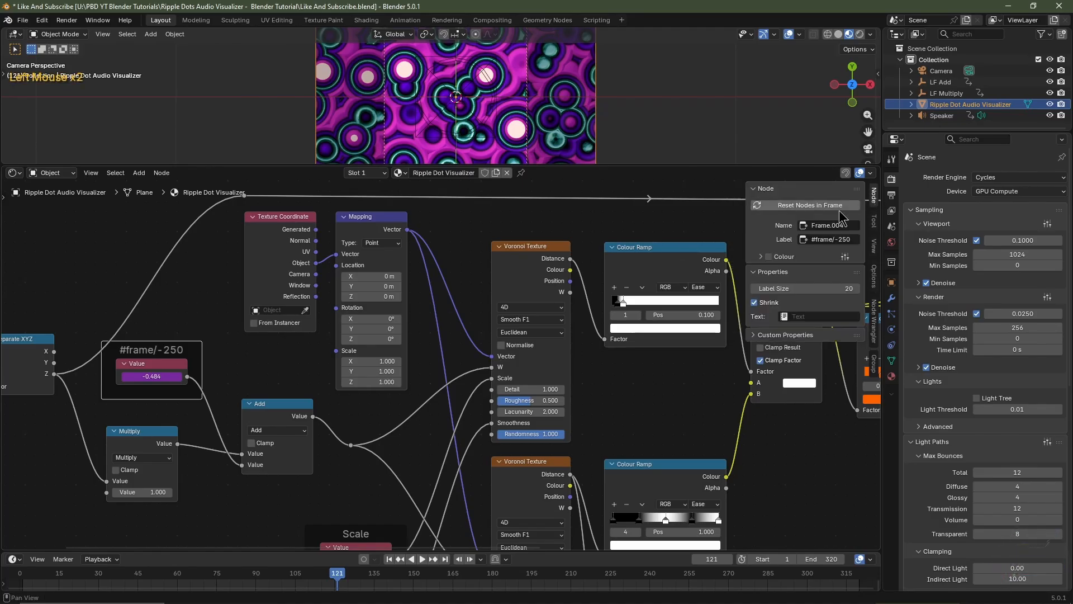
click(769, 257)
click(762, 257)
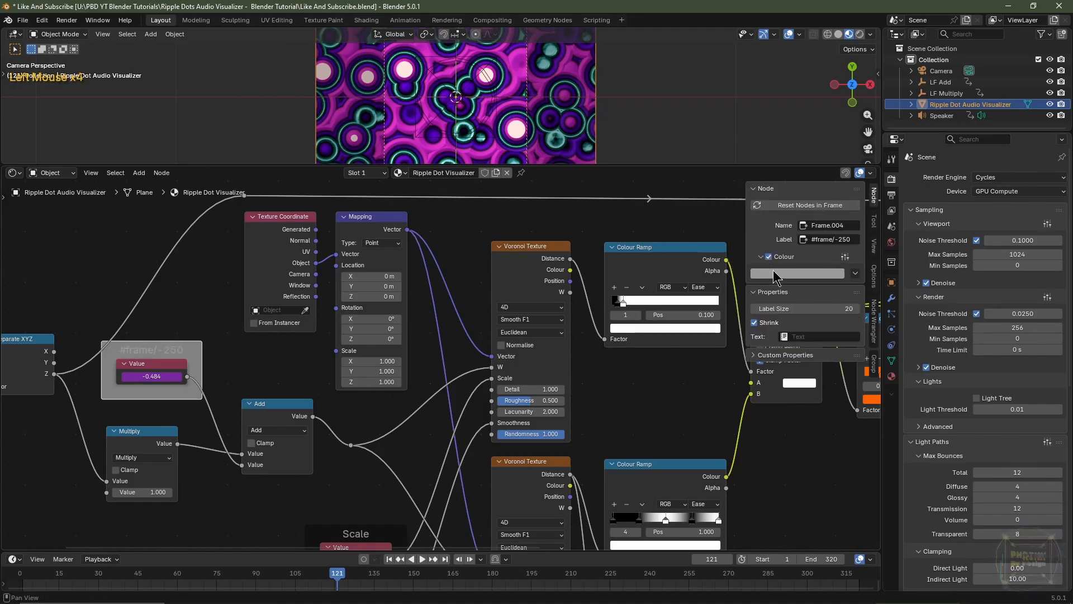
click(773, 270)
click(821, 122)
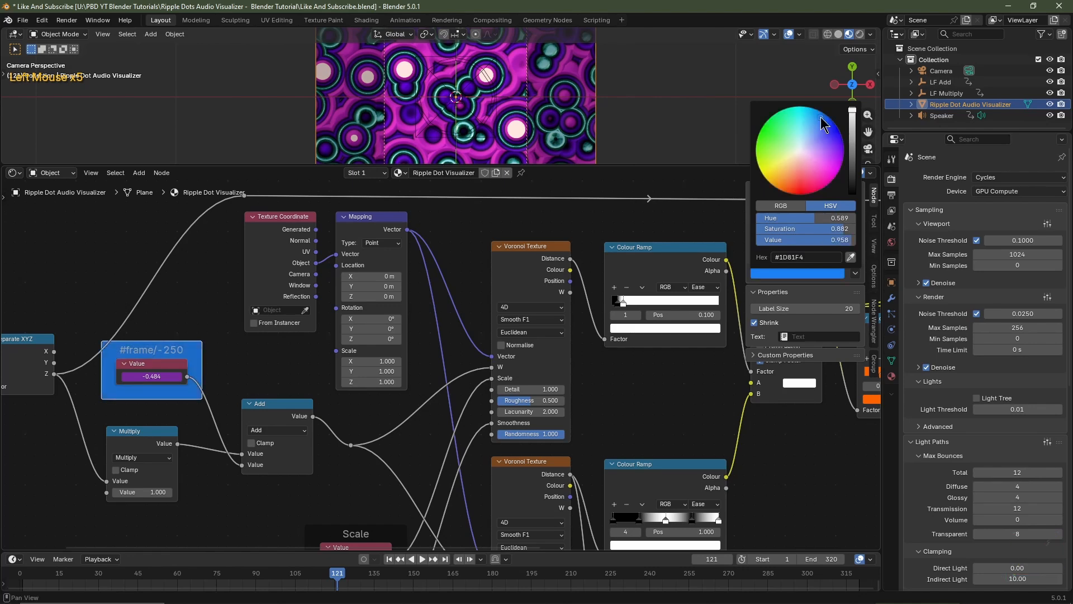
scroll(821, 119, up, 1)
mouse_move(821, 119)
mouse_down()
mouse_move(838, 131)
mouse_move(769, 134)
mouse_move(809, 109)
mouse_up()
scroll(838, 130, down, 16)
scroll(769, 134, up, 2)
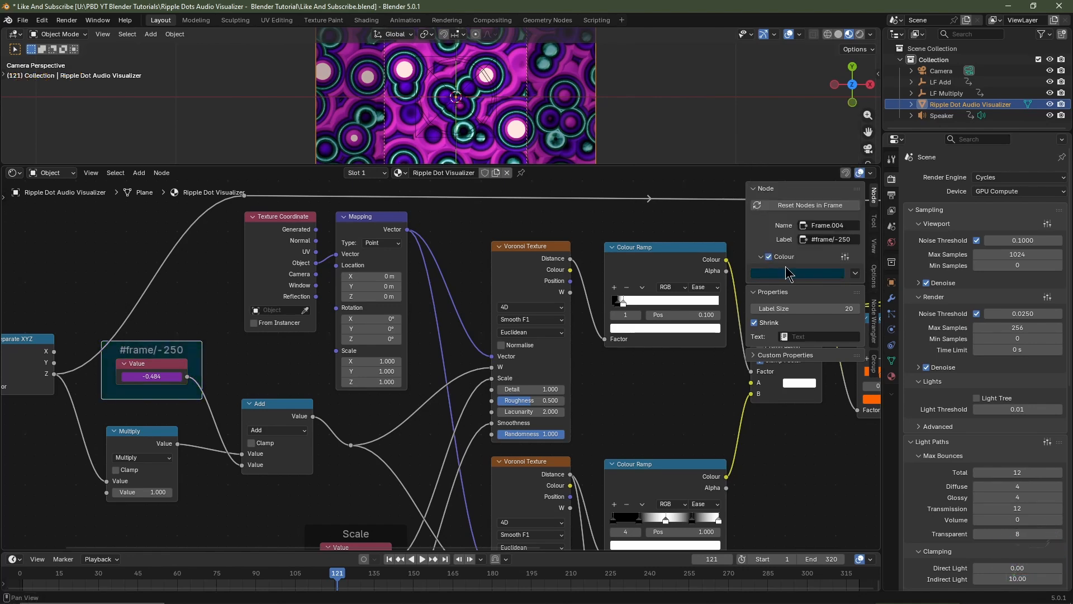
Copy the dark teal colour of the #frame/-250 frame to the Scale frame as its custom colour
key(ctrl+c)
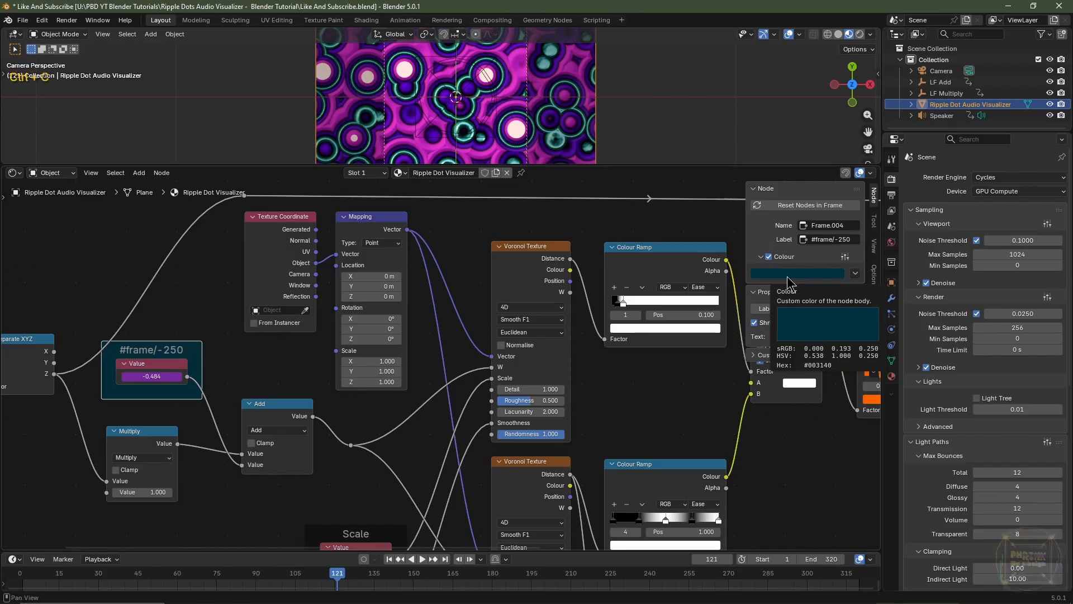
middle_drag(384, 515, 418, 337)
click(407, 354)
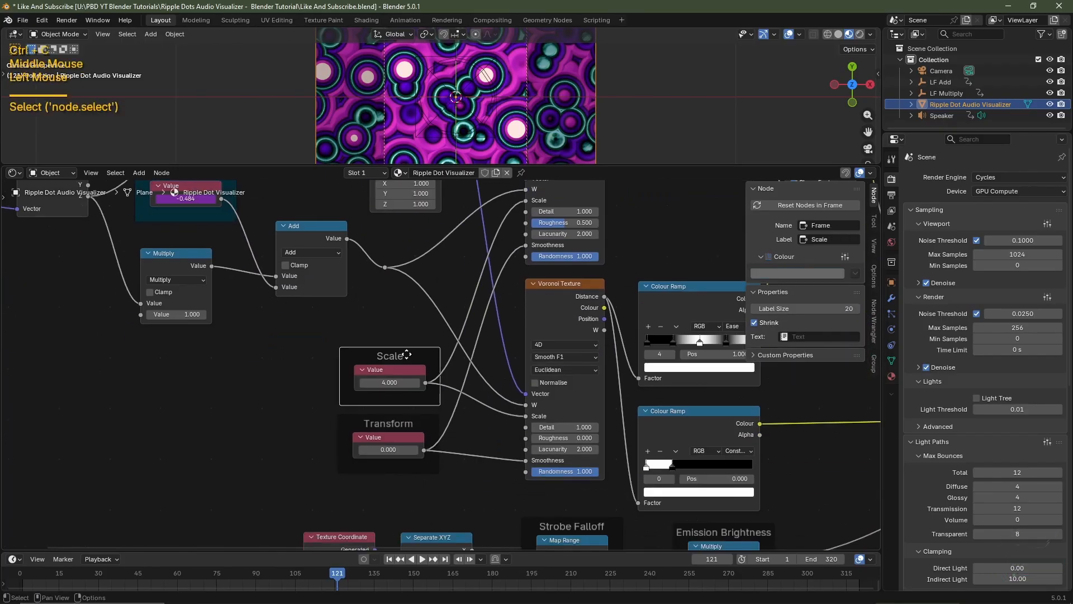
click(769, 257)
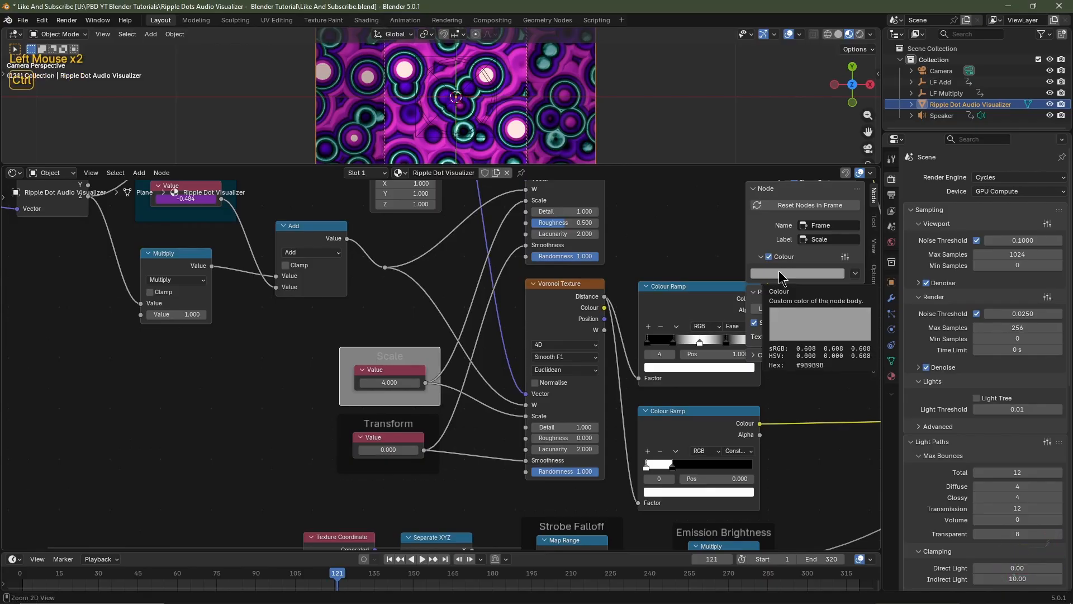
key(ctrl+v)
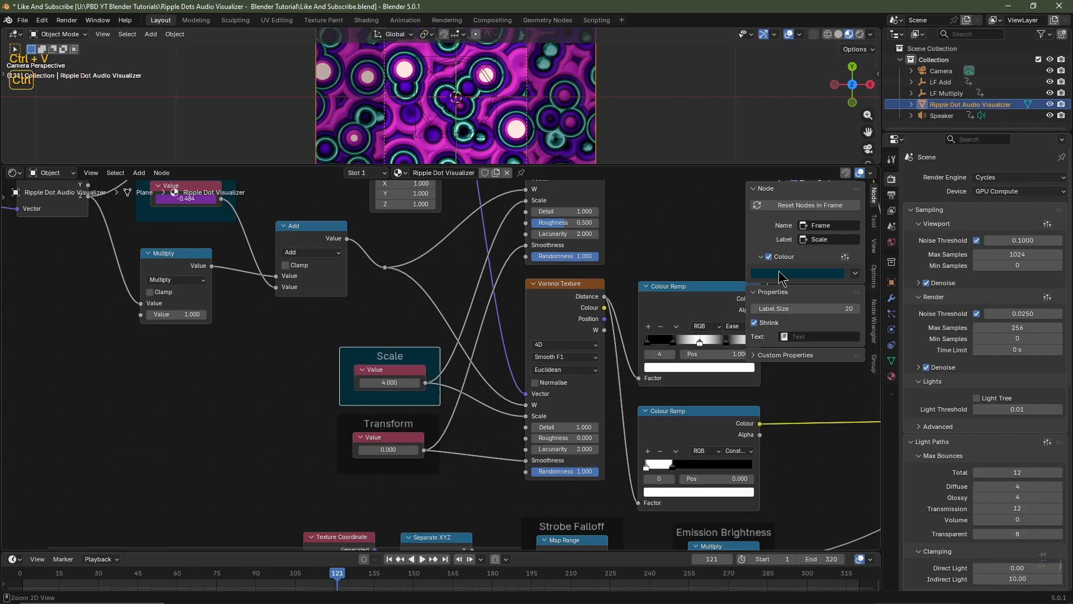
Apply the same dark teal custom colour to the Transform, Strobe Falloff and Emission Brightness frames
click(395, 416)
click(768, 257)
scroll(571, 403, down, 3)
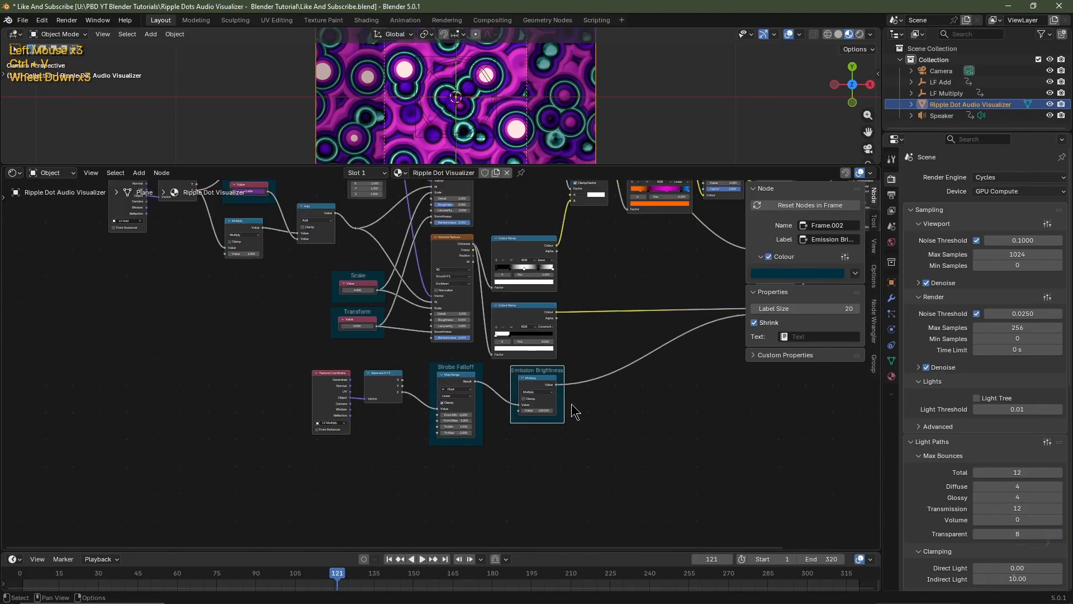
middle_drag(619, 340, 604, 404)
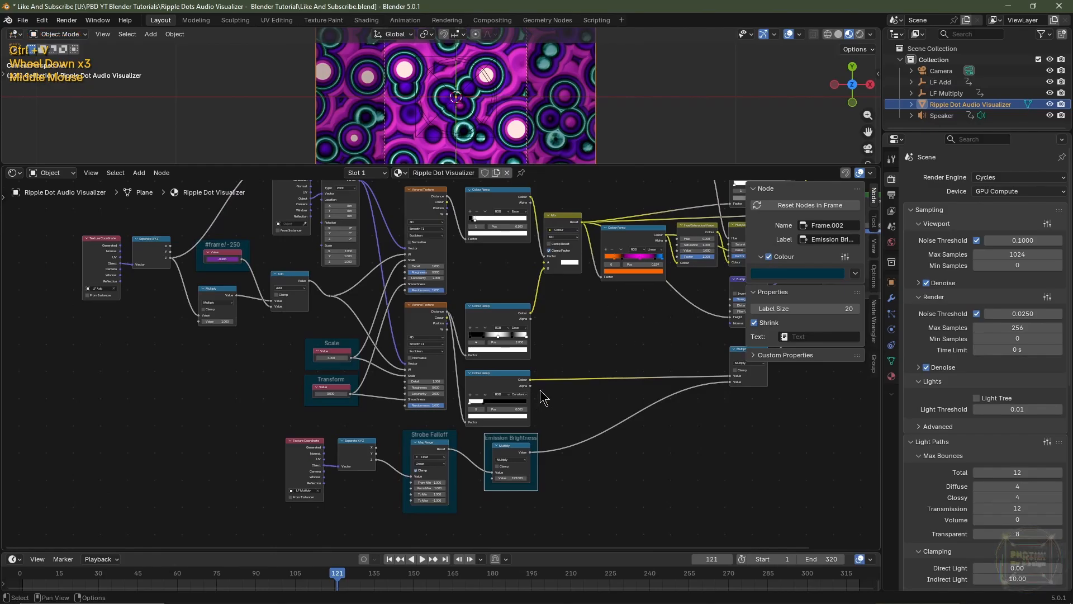
scroll(376, 383, up, 2)
middle_drag(377, 383, 358, 401)
scroll(329, 380, left, 3)
scroll(281, 343, up, 2)
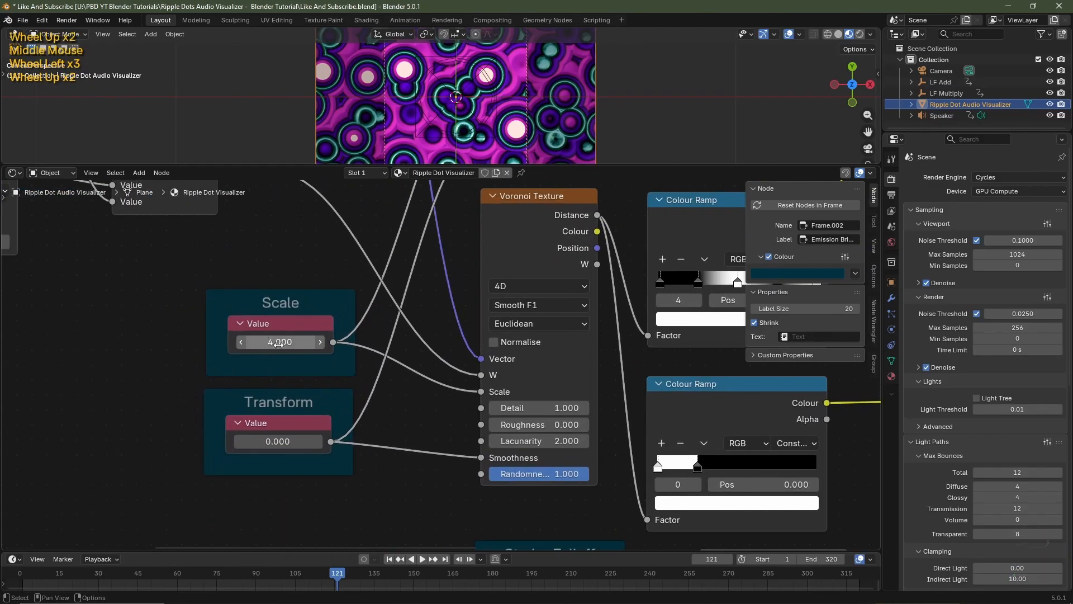
drag(278, 344, 380, 344)
key(Escape)
Inspect the driver expression of the Value node inside the #frame/-250 frame
middle_drag(212, 306, 436, 536)
scroll(246, 374, up, 1)
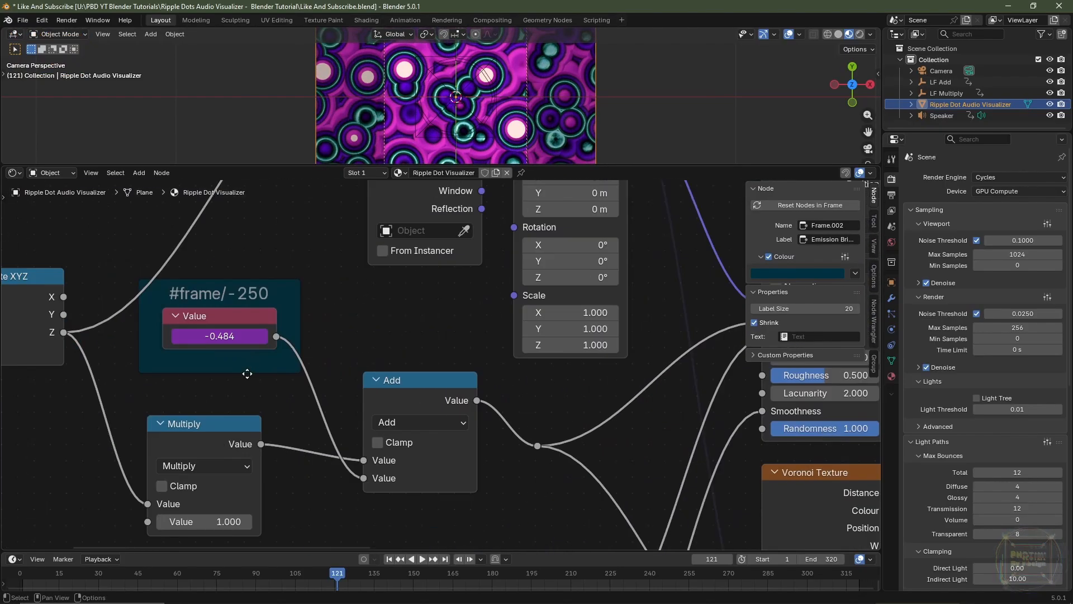
click(244, 337)
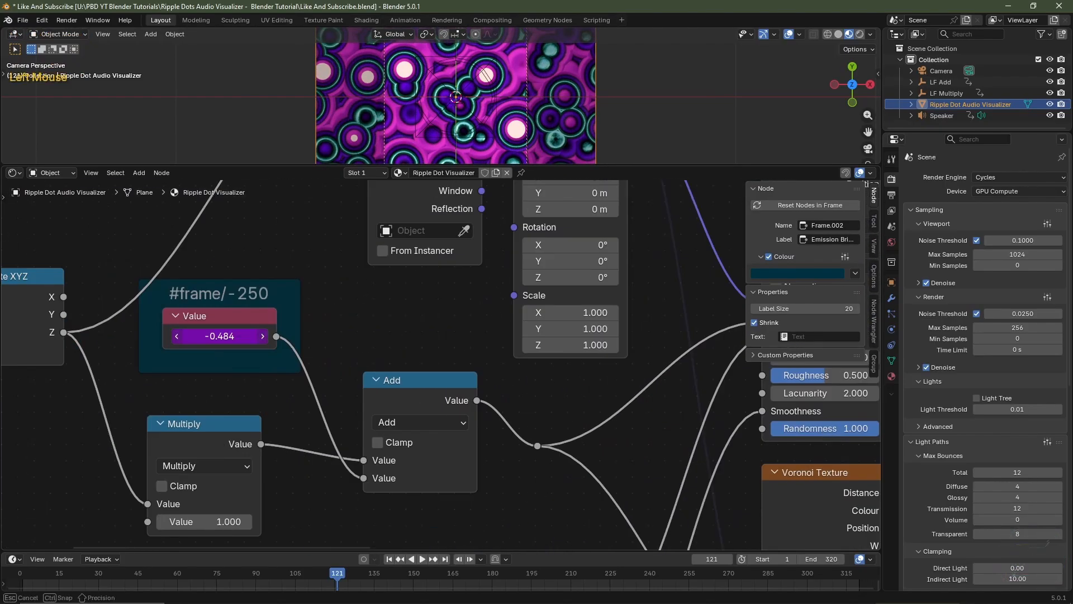
click(239, 340)
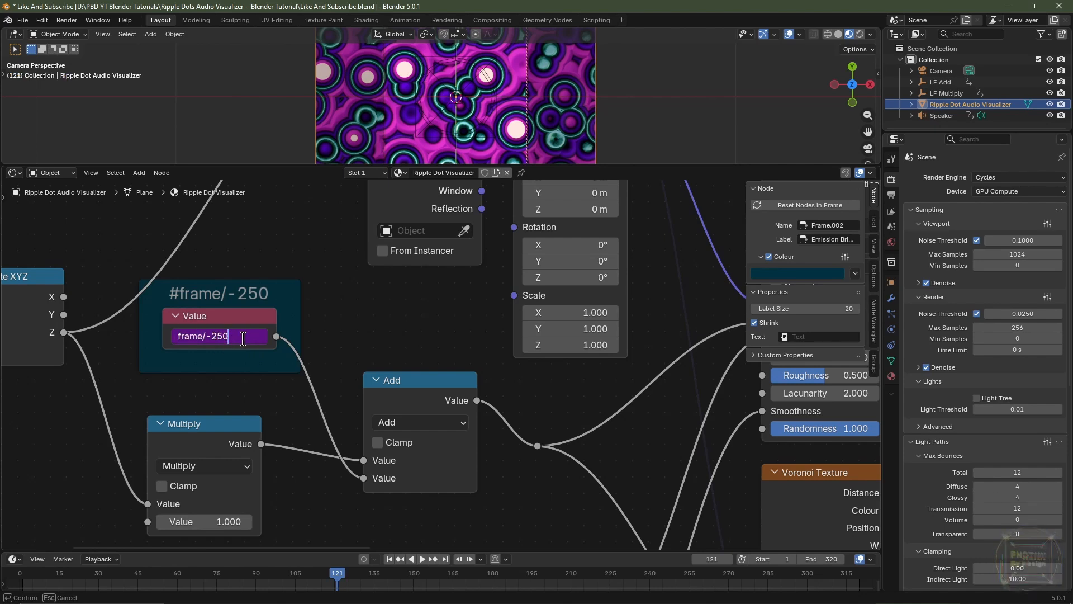
click(277, 394)
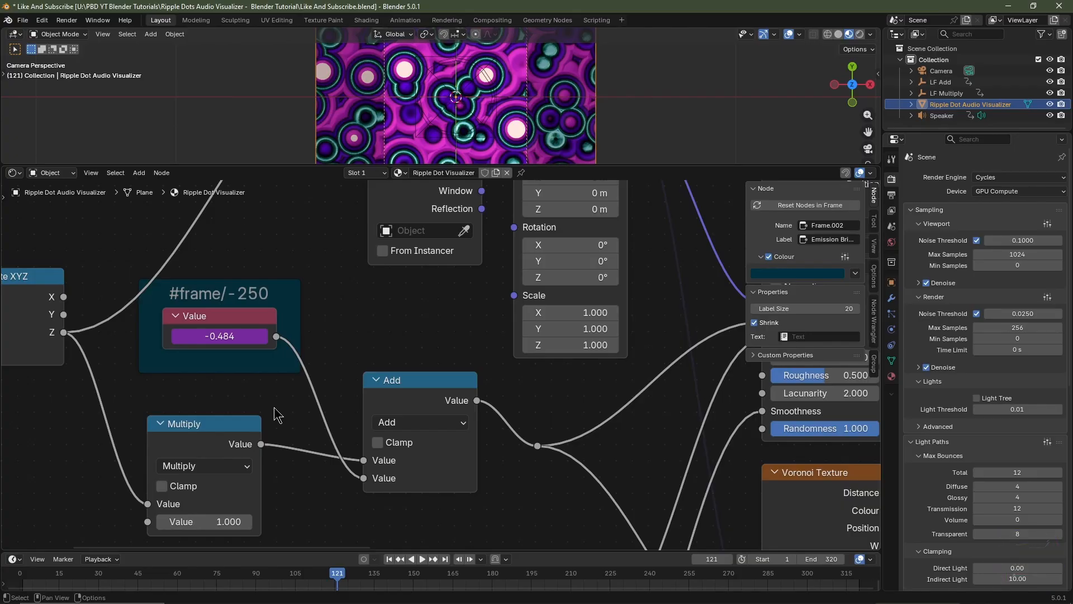
Select the Transform frame and enlarge the 3D viewport above the node editor to show the whole camera view
scroll(274, 407, down, 2)
middle_drag(528, 475, 383, 360)
scroll(403, 464, up, 8)
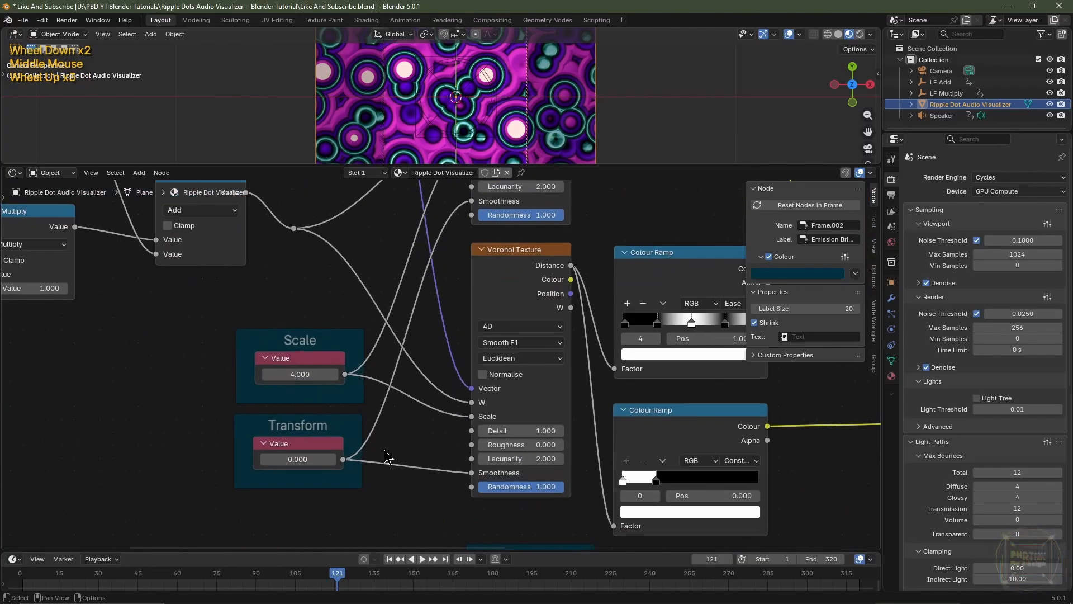
middle_drag(385, 451, 410, 410)
click(338, 382)
drag(366, 165, 380, 329)
middle_drag(405, 518, 414, 458)
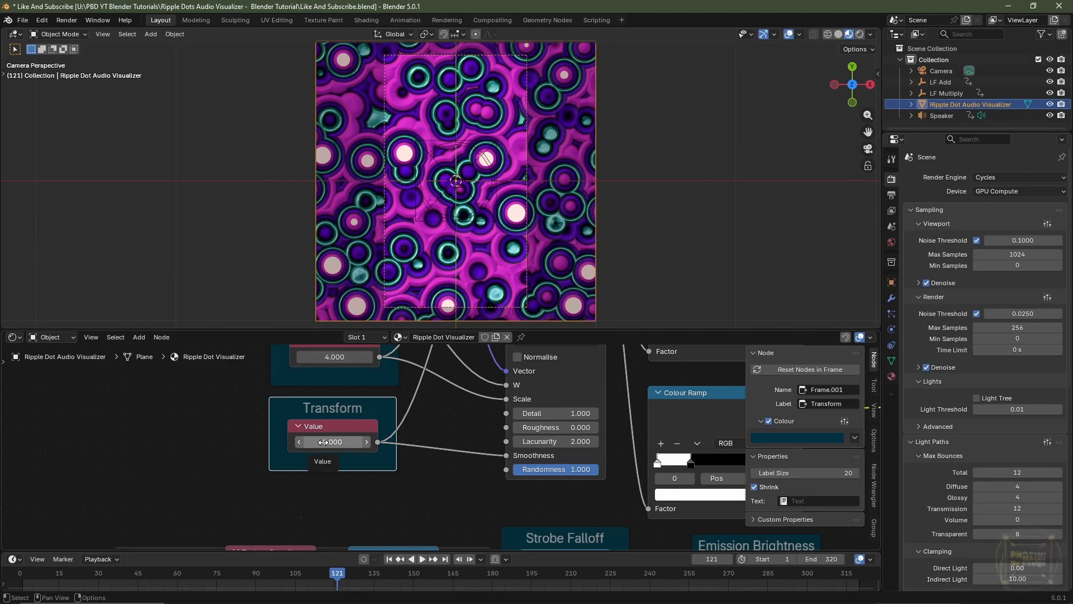
Try a Transform value of 1 and play the animation to preview the pattern
drag(323, 442, 351, 442)
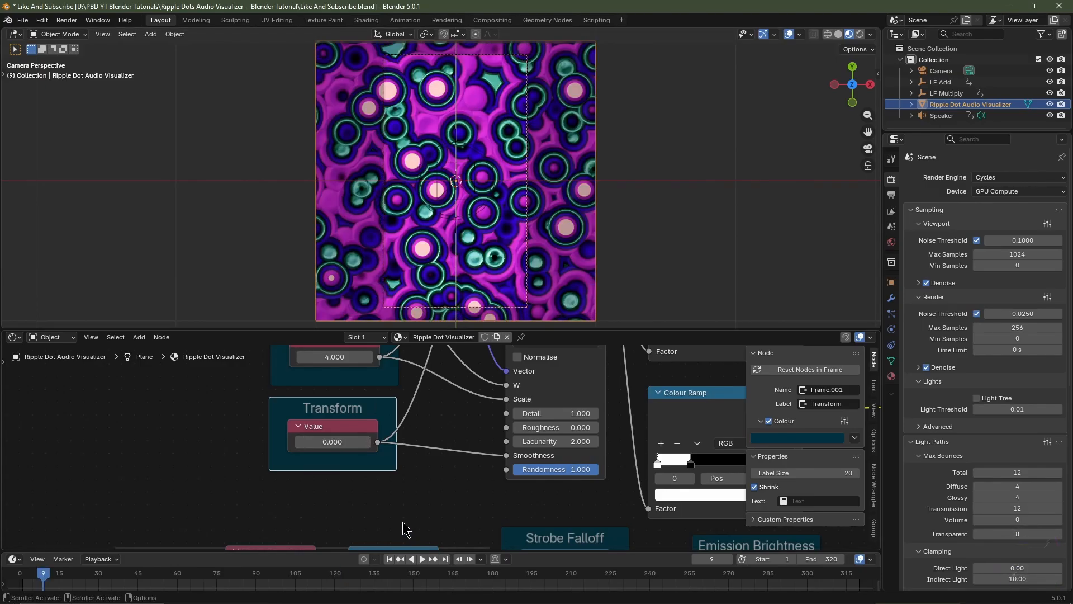
click(330, 443)
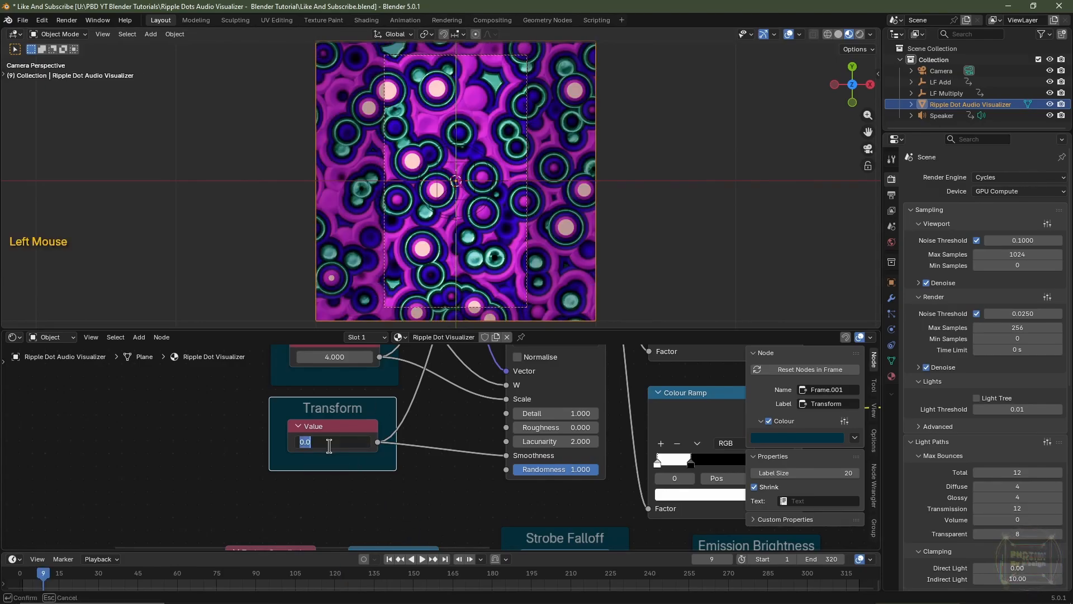
text(1)
key(Return)
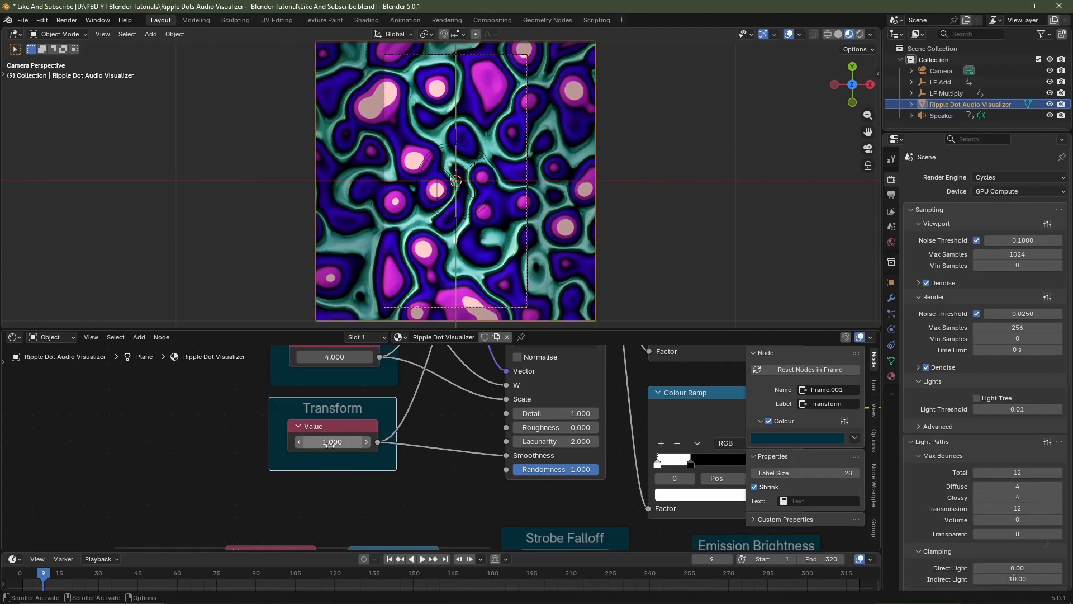
key(space)
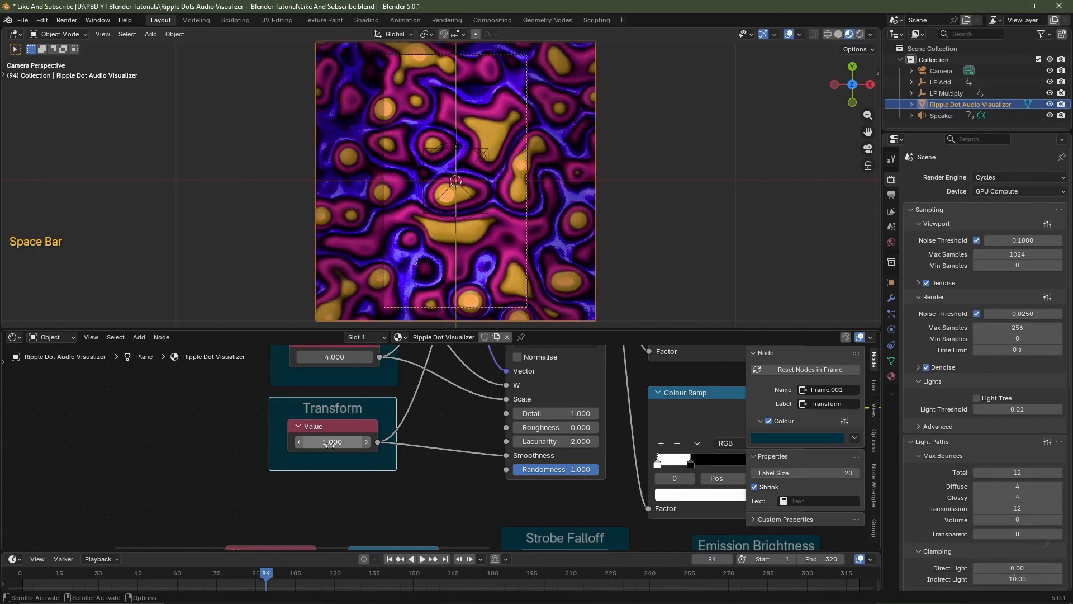
Set the Transform value back to 0 and hide the node editor's sidebar
click(330, 443)
text(0)
key(Return)
scroll(335, 447, down, 7)
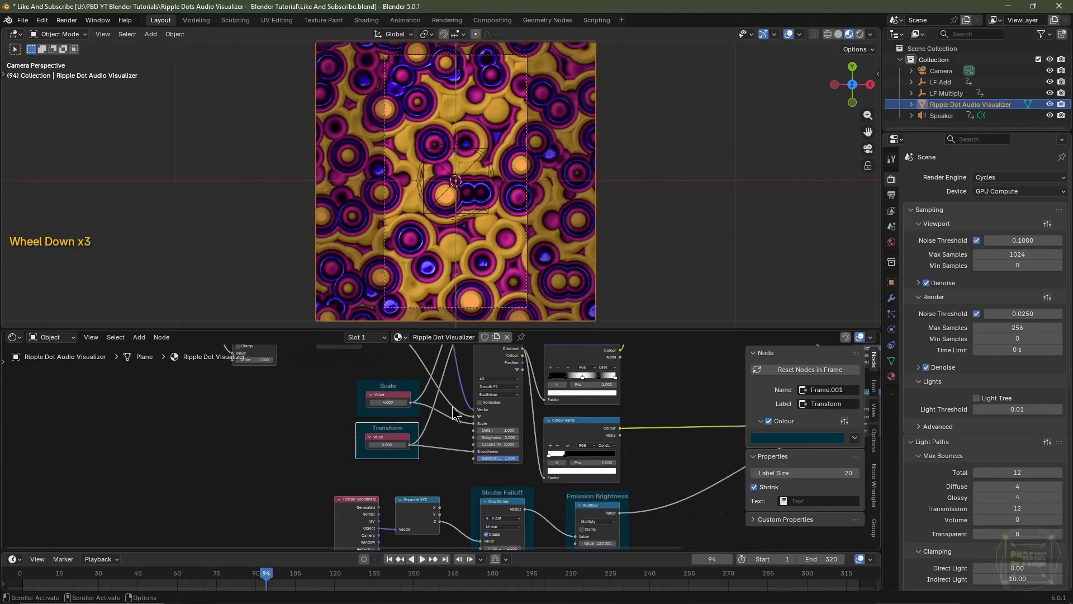
key(n)
middle_drag(776, 457, 528, 497)
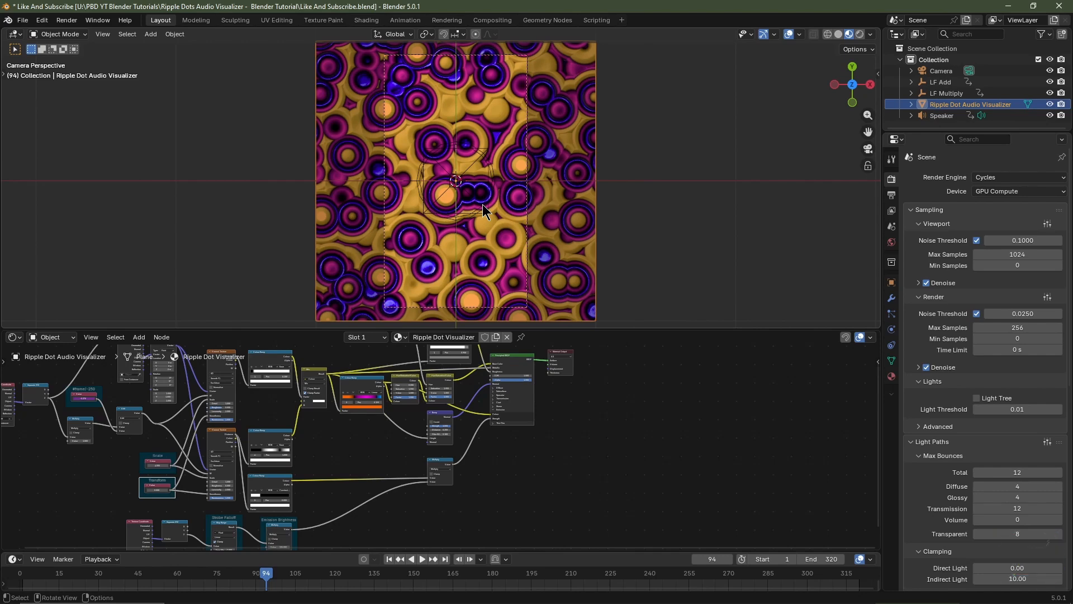
Add a point light at the origin and raise it 0.5 m along Z
key(shift+a)
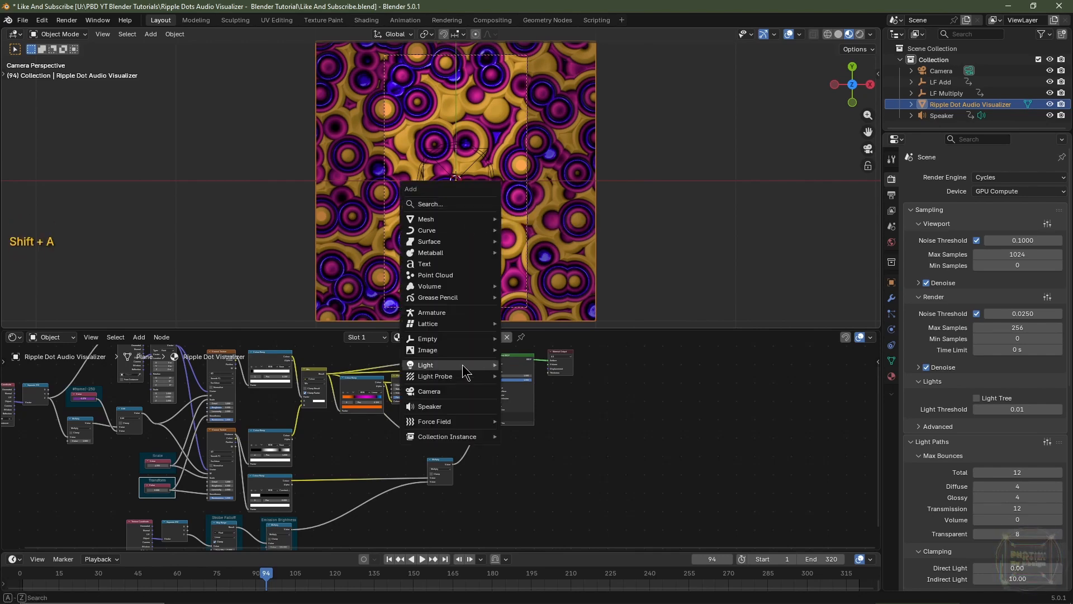
mouse_move(471, 369)
click(520, 366)
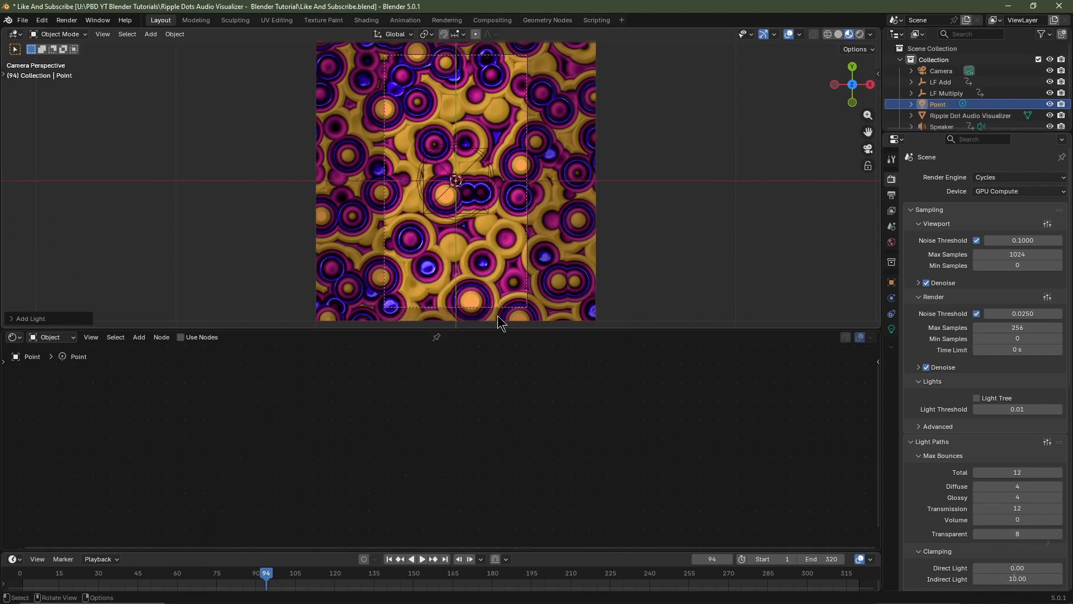
key(KP_1)
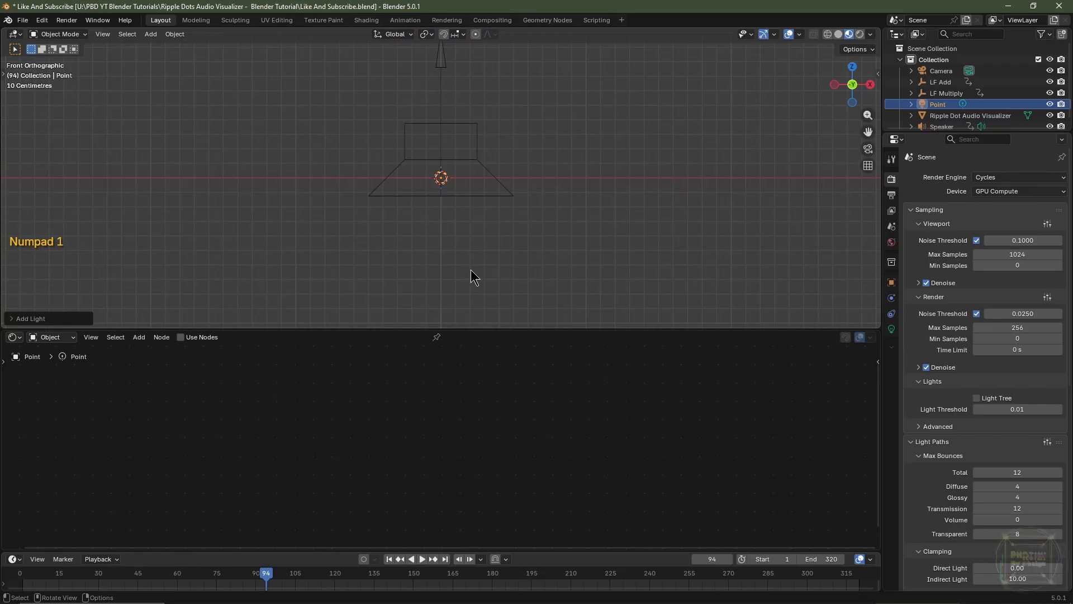
key(ctrl+z)
key(g)
key(z)
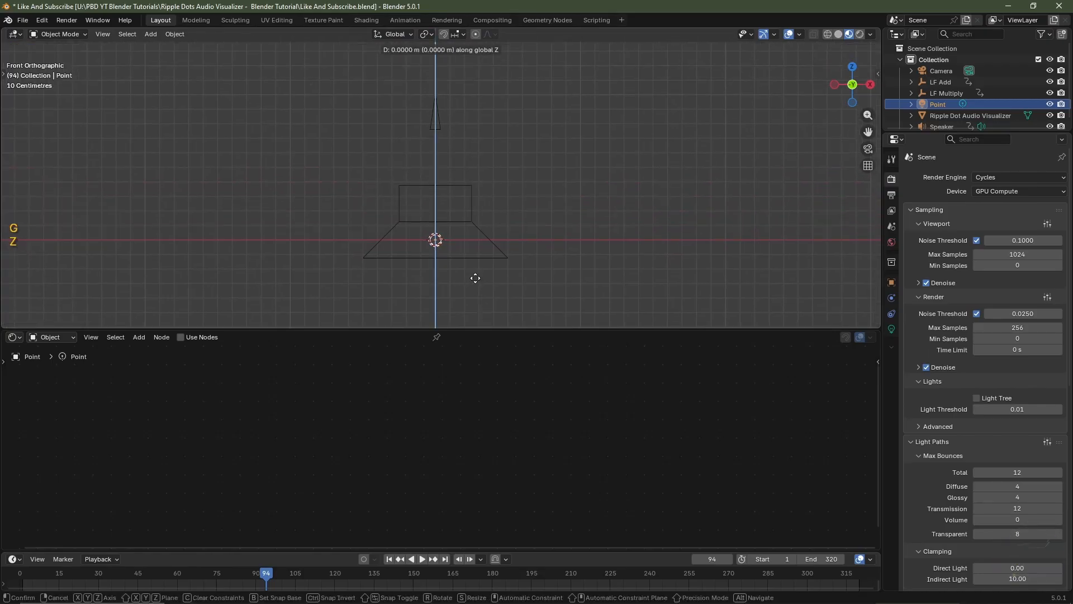
key(ctrl)
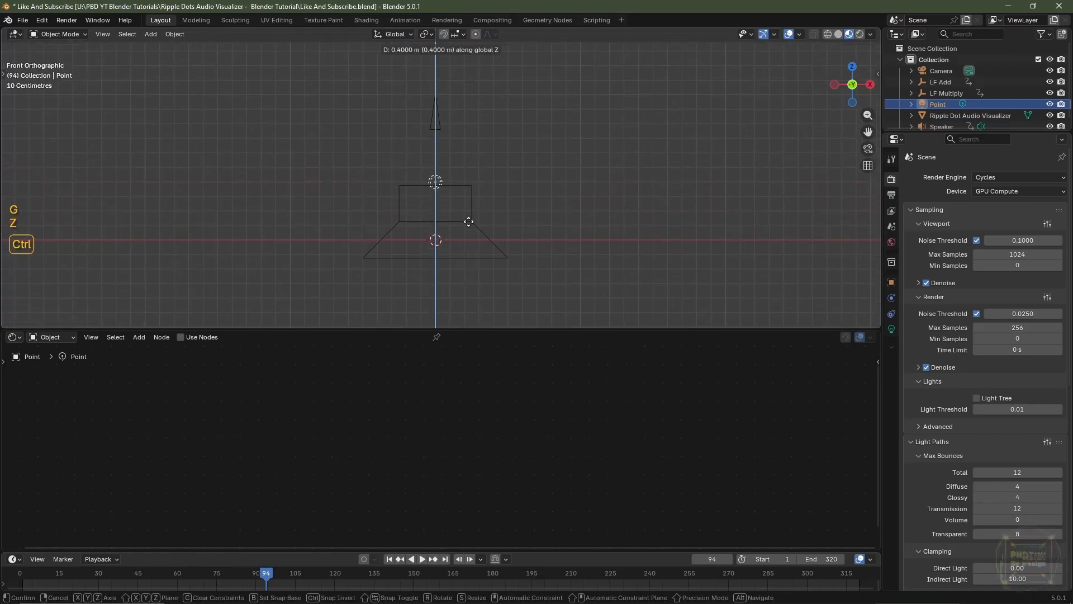
ctrl+click(467, 216)
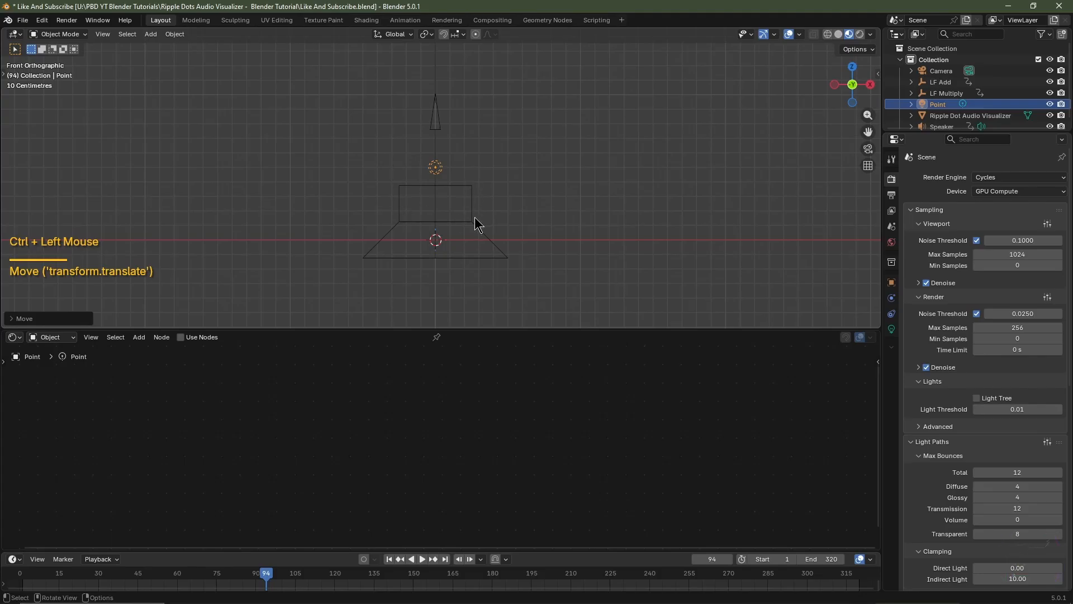
click(891, 282)
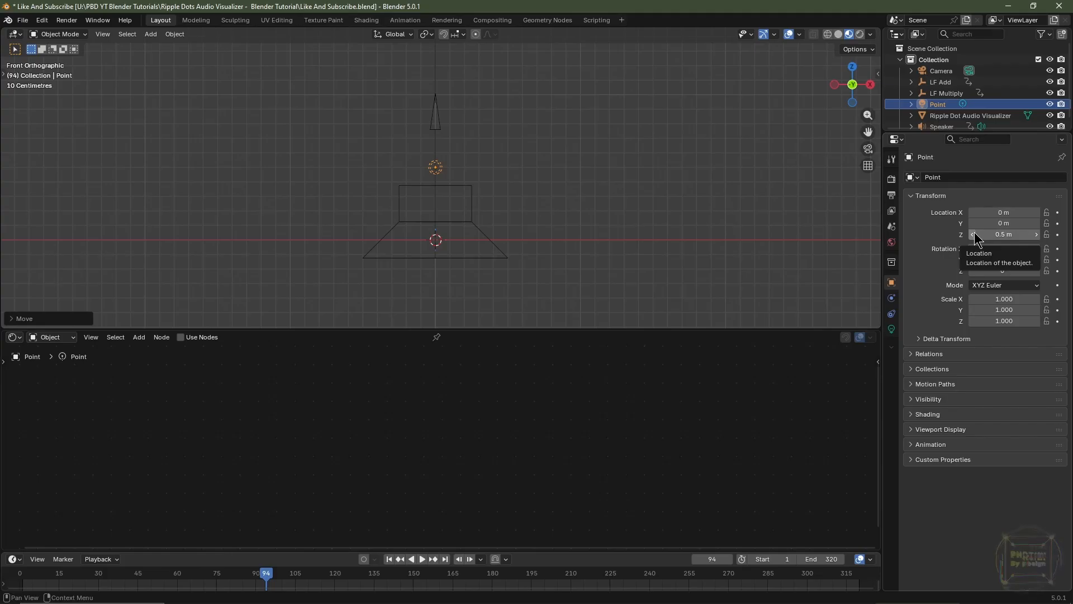
Move the point light 1 m along Y in the camera view, just beyond the plane's upper edge
key(KP_0)
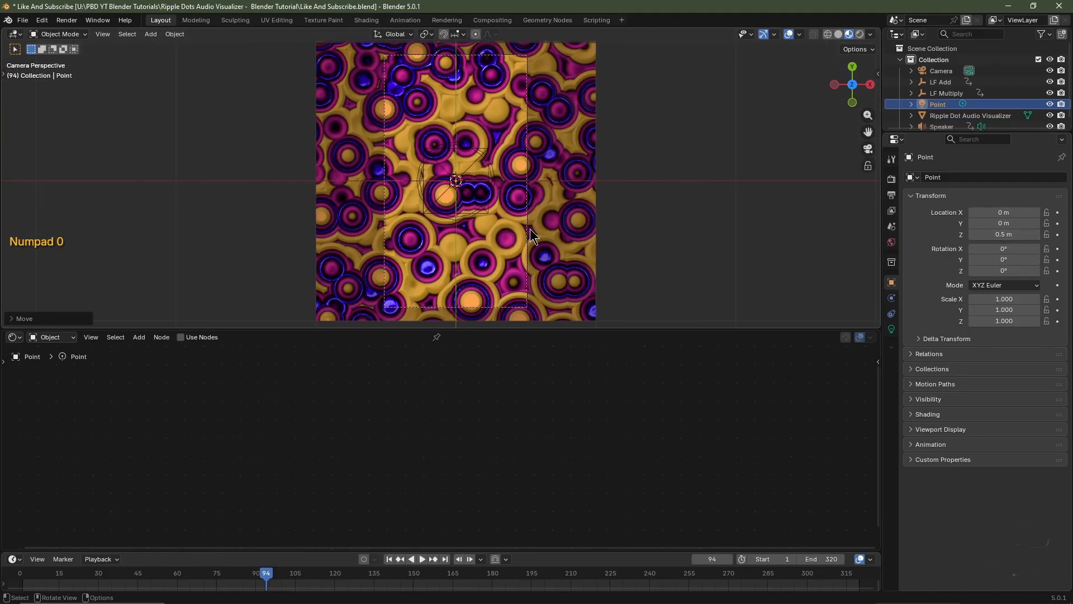
scroll(531, 230, down, 1)
shift+middle_drag(469, 260, 467, 288)
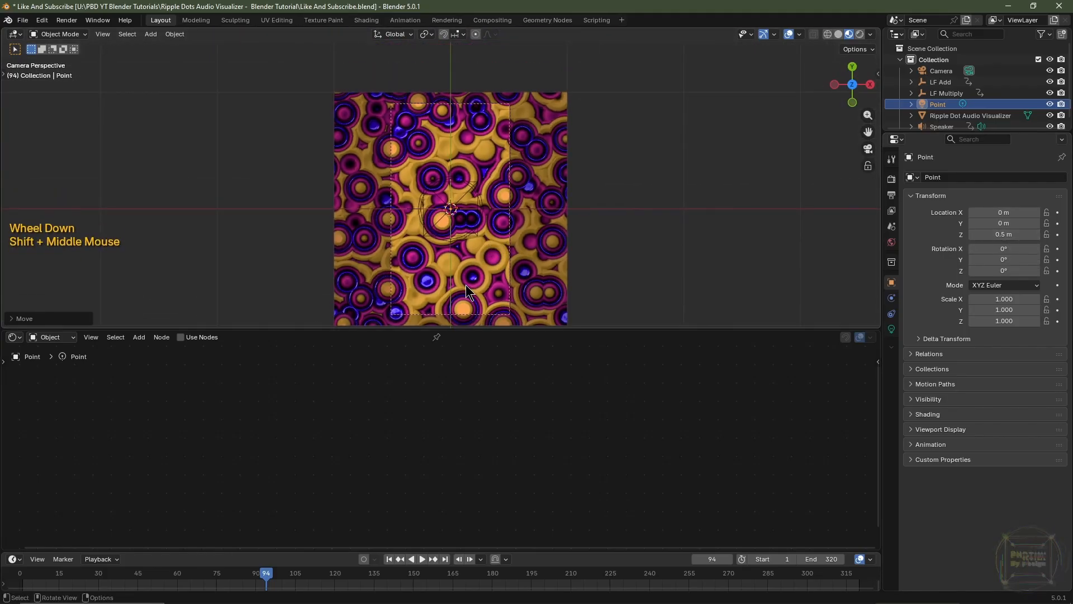
key(g)
key(y)
key(ctrl)
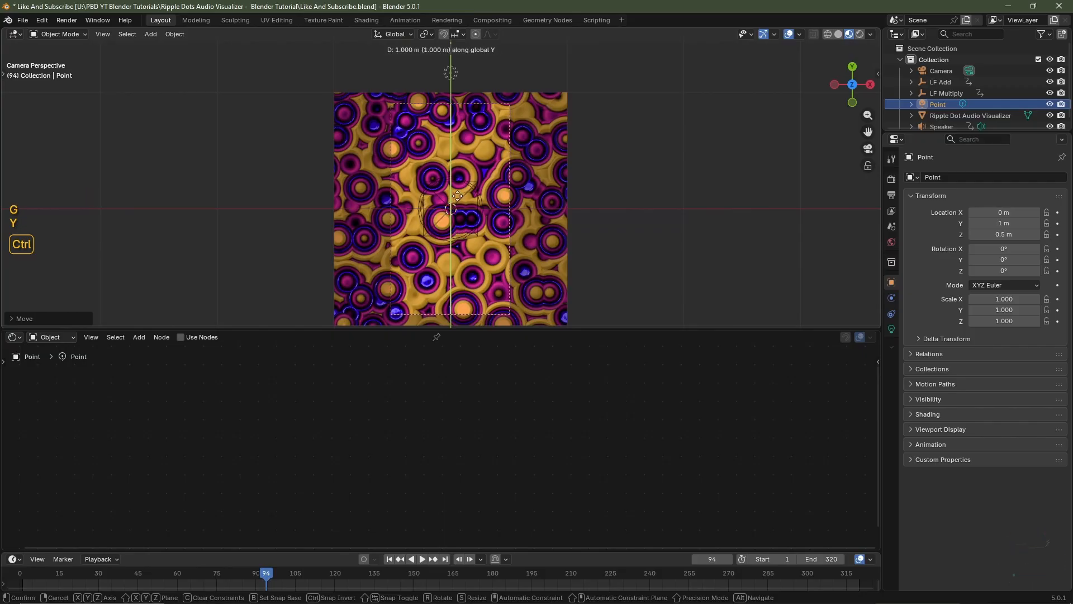
ctrl+click(457, 191)
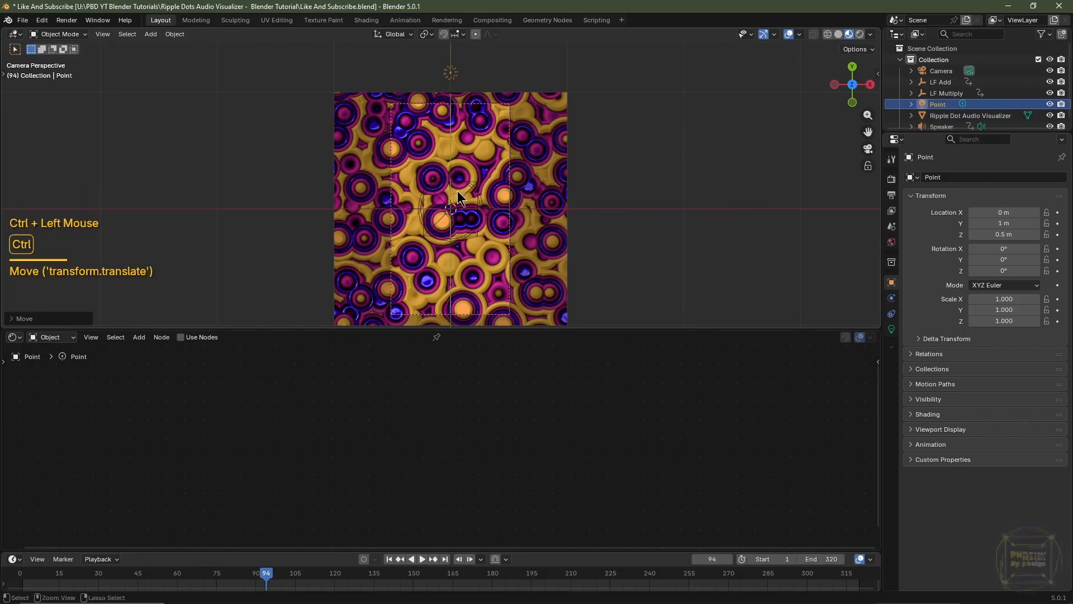
Switch the viewport to rendered shading and set the world background strength to 0
scroll(439, 185, down, 2)
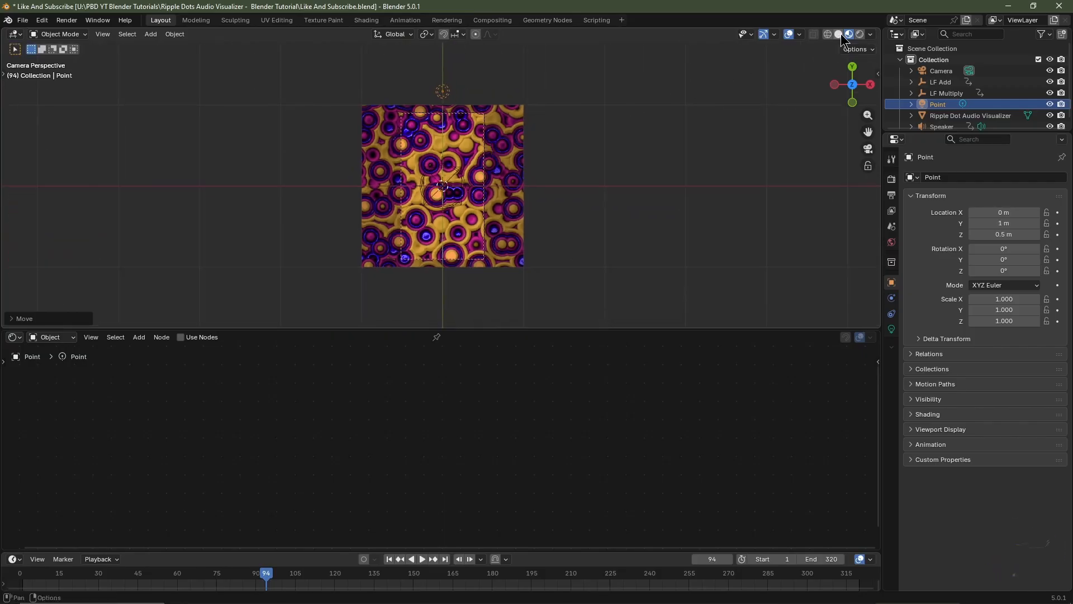
click(859, 34)
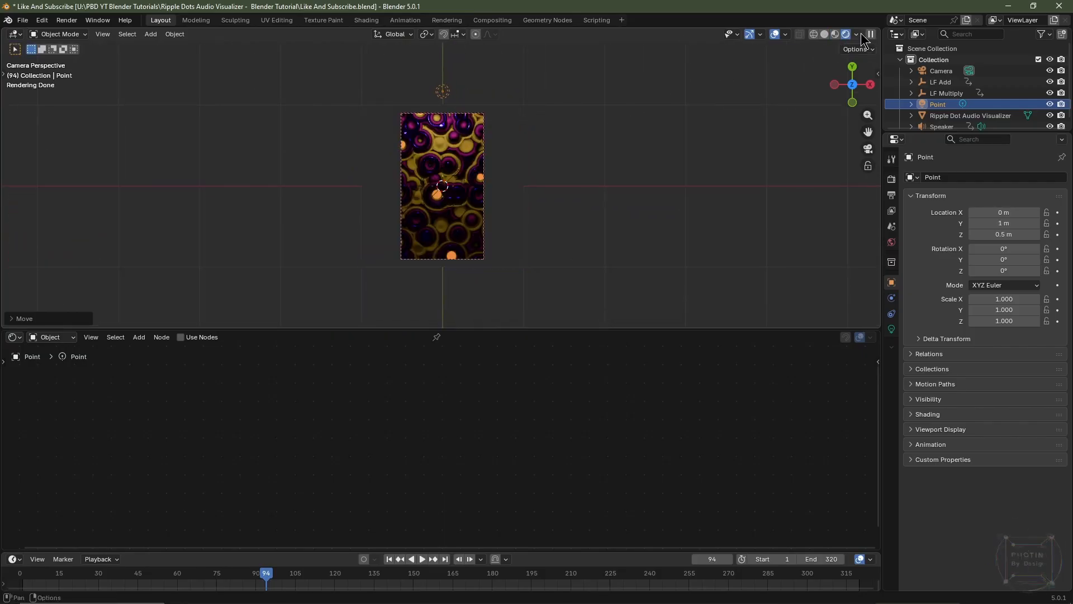
click(892, 242)
double_click(1016, 261)
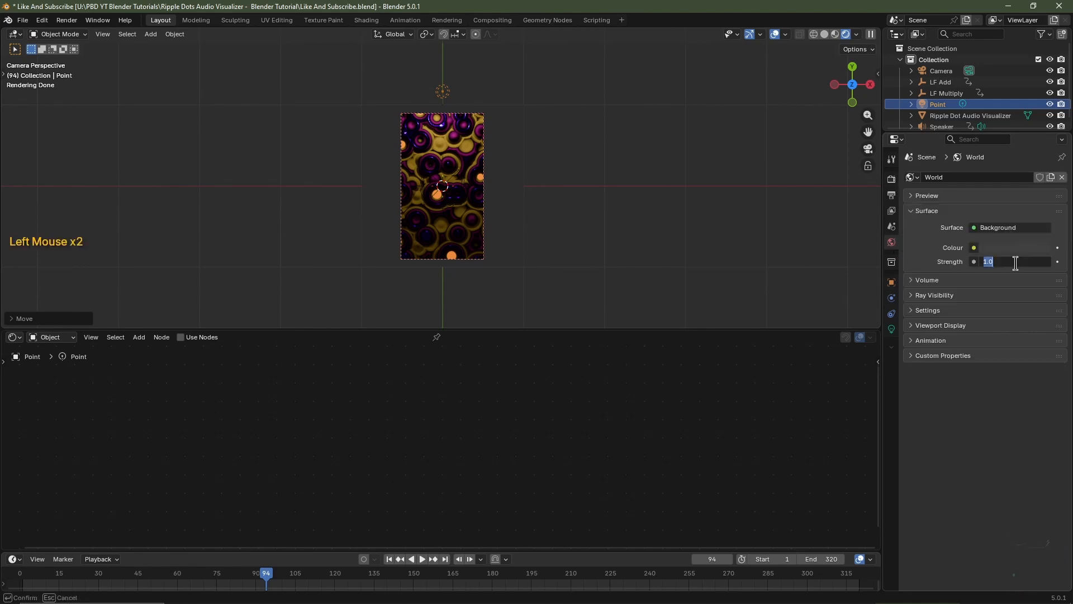
key(Return)
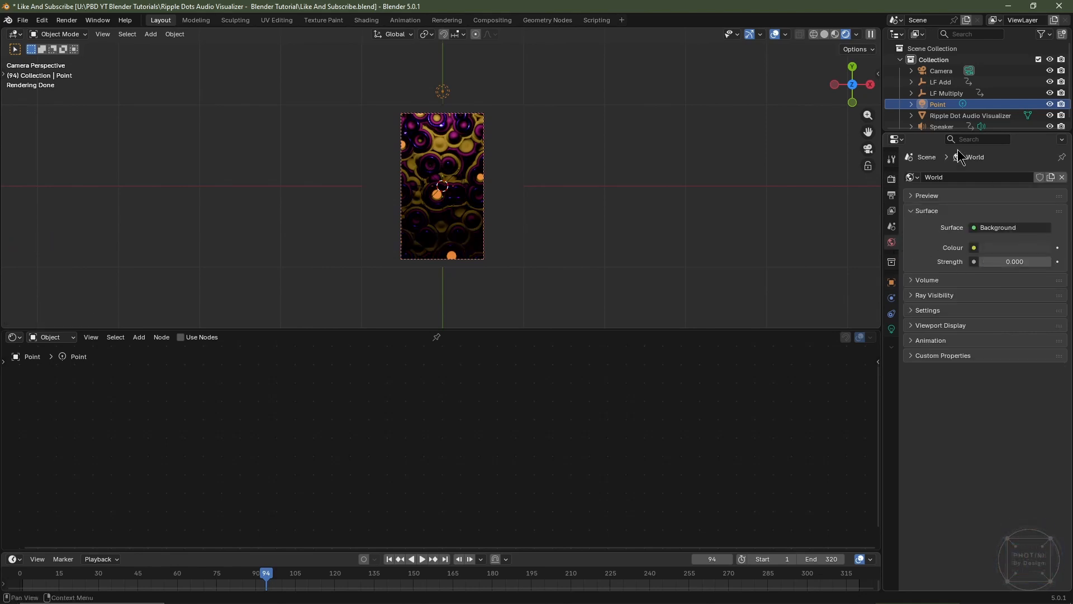
Change the point light's colour to a saturated azure blue
click(944, 105)
click(892, 330)
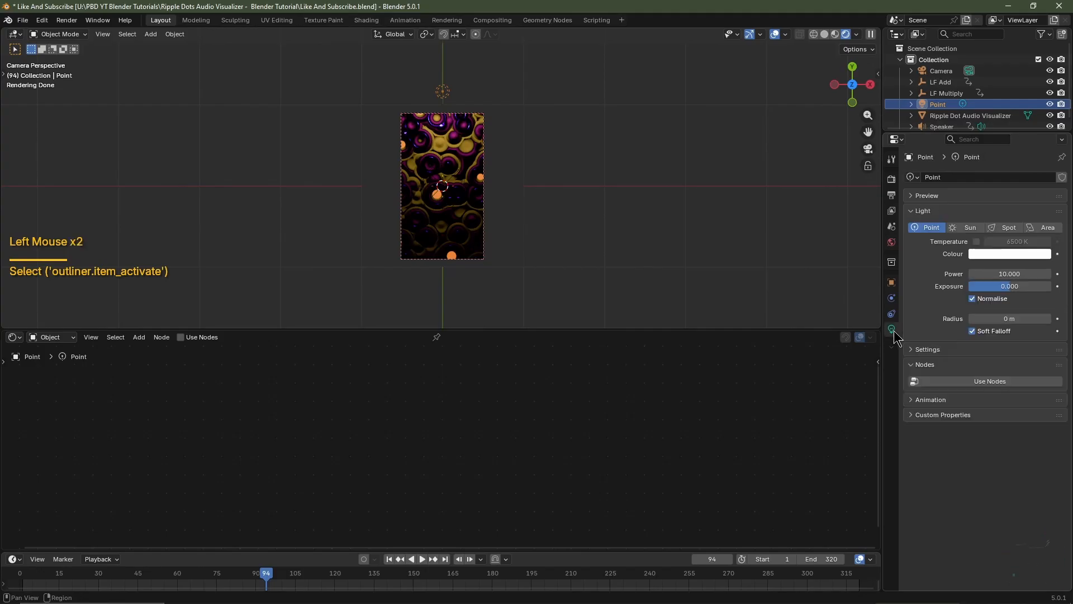
click(1012, 253)
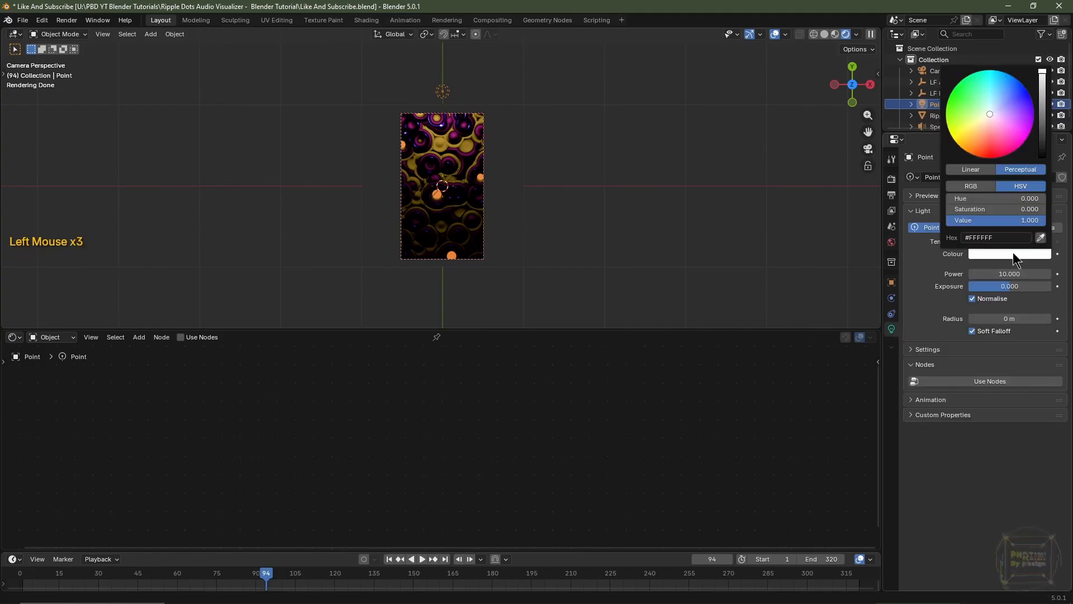
drag(987, 109, 1008, 74)
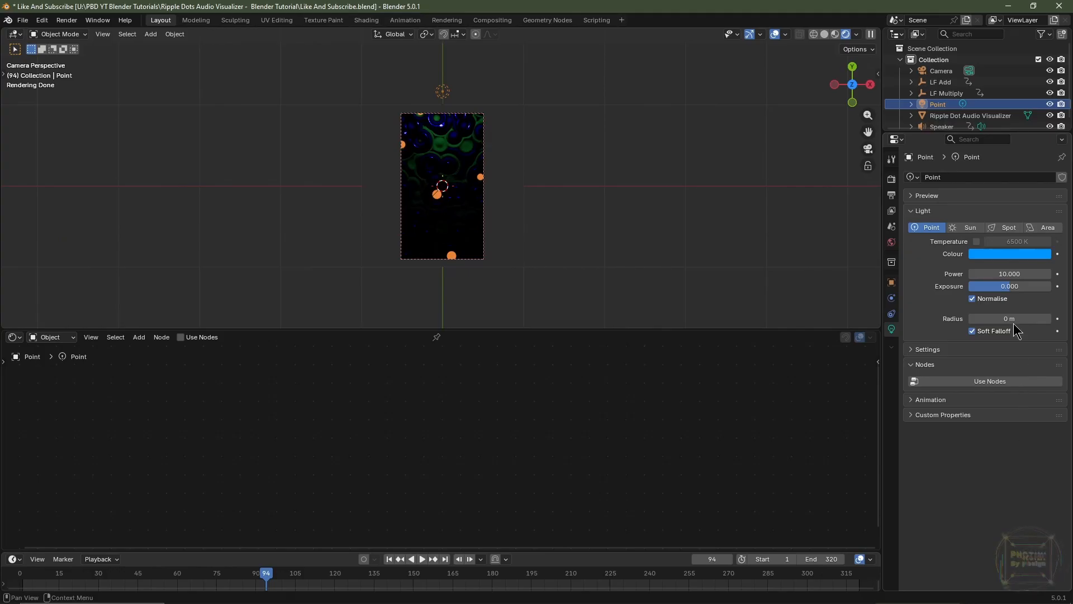
Set the point light's power to 25 and its radius to 0.25 m
click(1006, 273)
text(25)
key(Return)
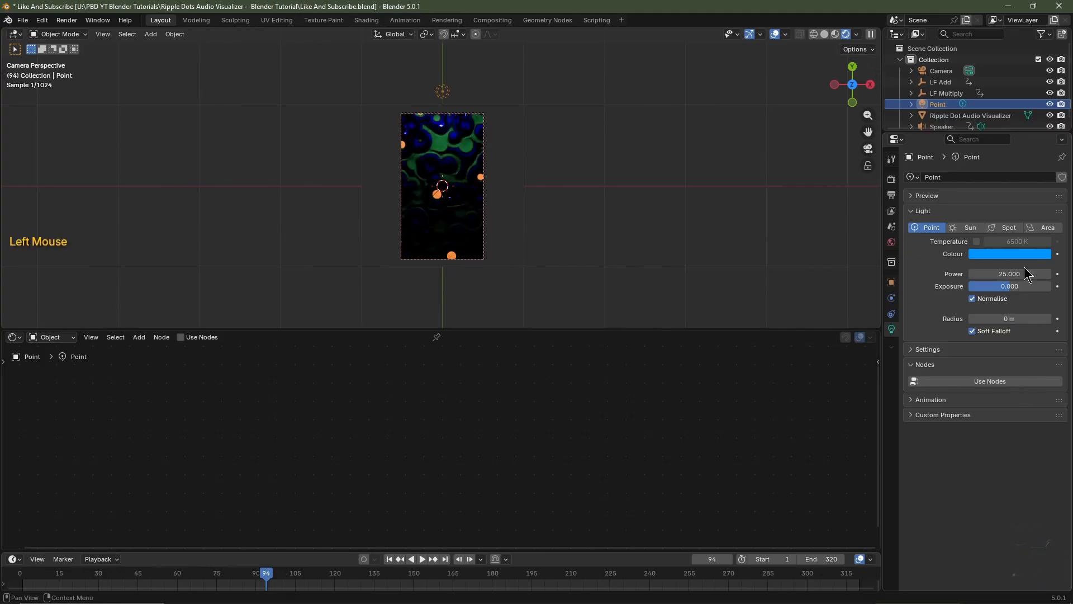
click(1016, 317)
text(.25)
key(Return)
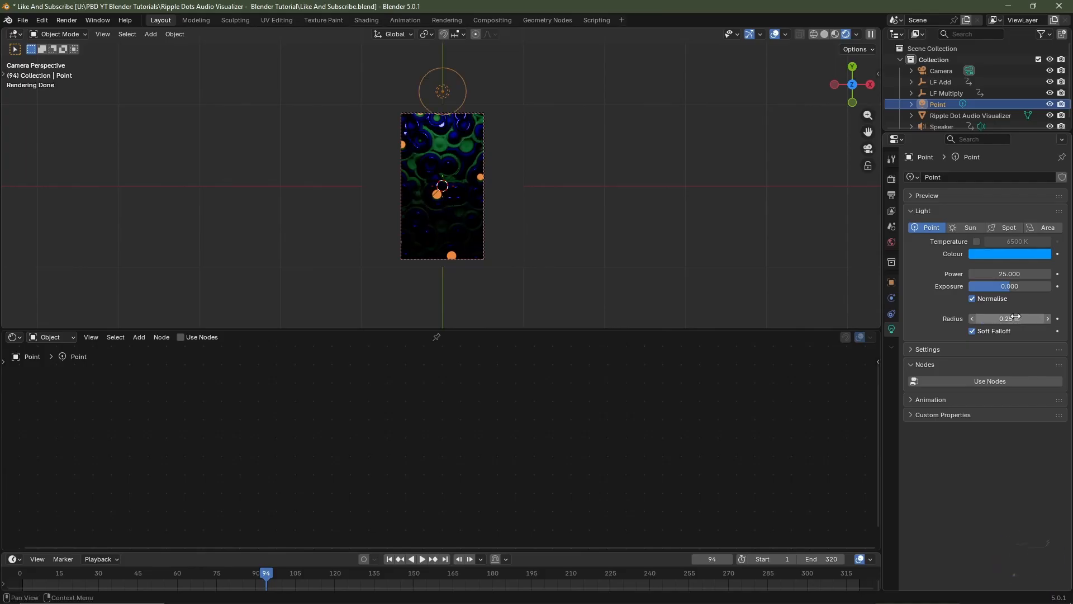
Duplicate the blue point light -2 m along Y, just beyond the plane's lower edge, and colour the copy orange (#FF7300)
key(shift+d)
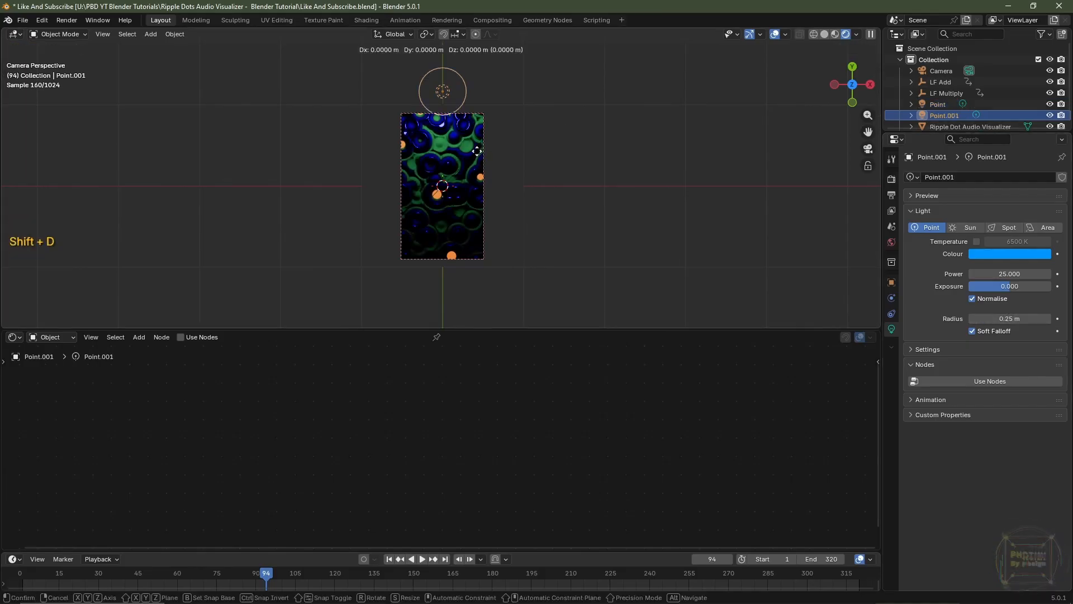
key(y)
key(ctrl)
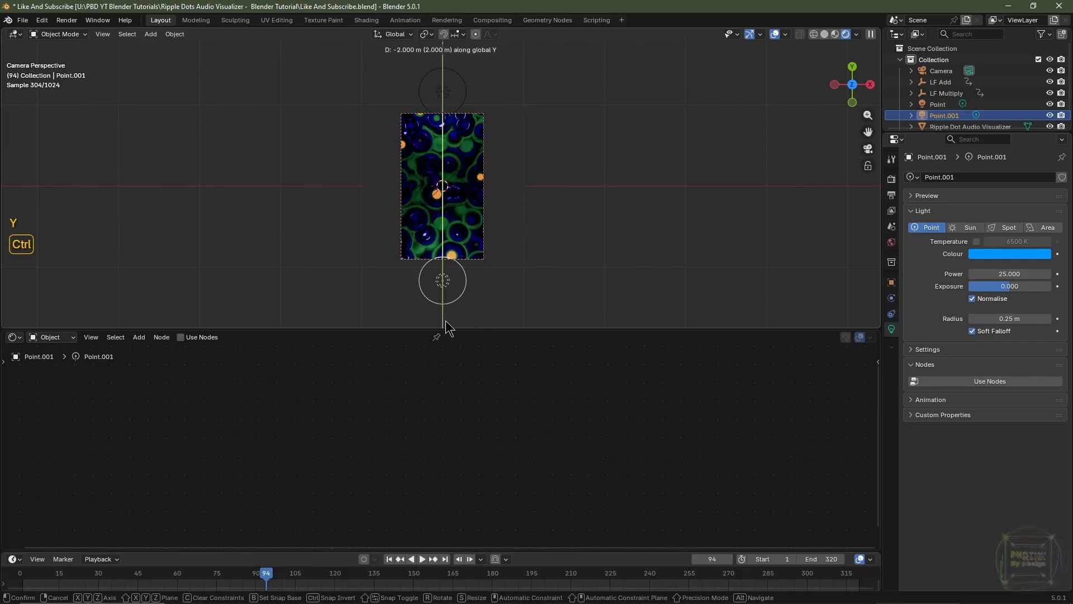
ctrl+click(448, 295)
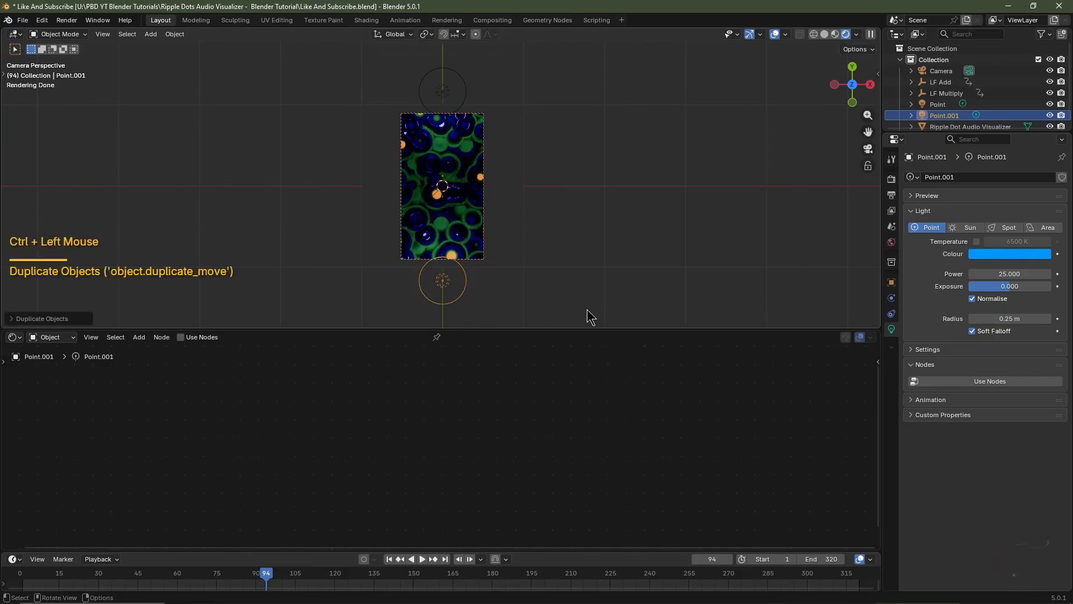
click(988, 251)
click(977, 152)
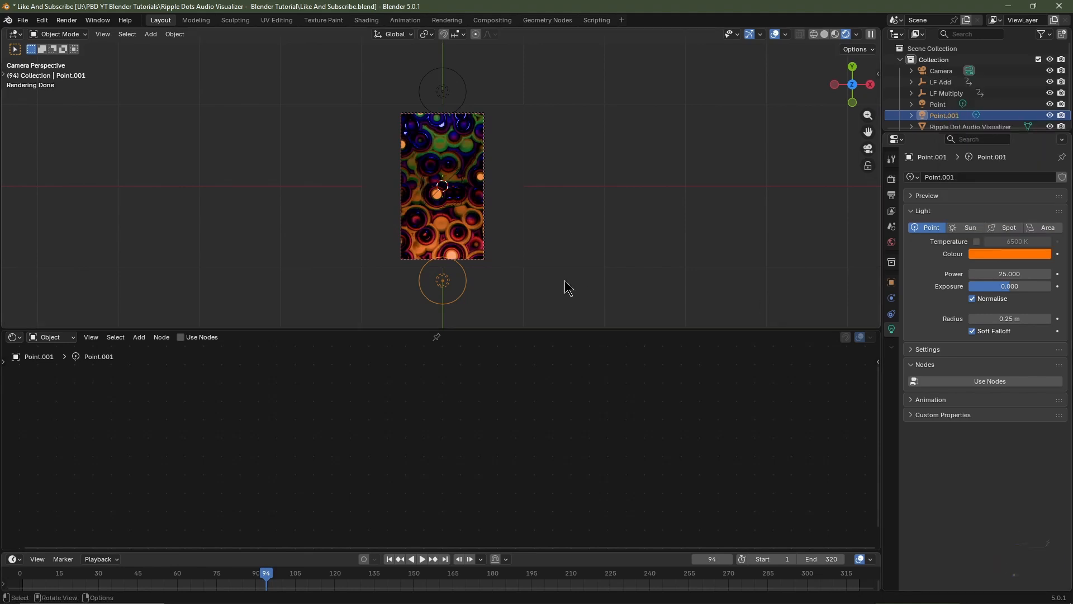
Duplicate the orange point light along Y to the plane's centre and make the copy white with zero saturation
scroll(481, 300, up, 2)
key(shift+d)
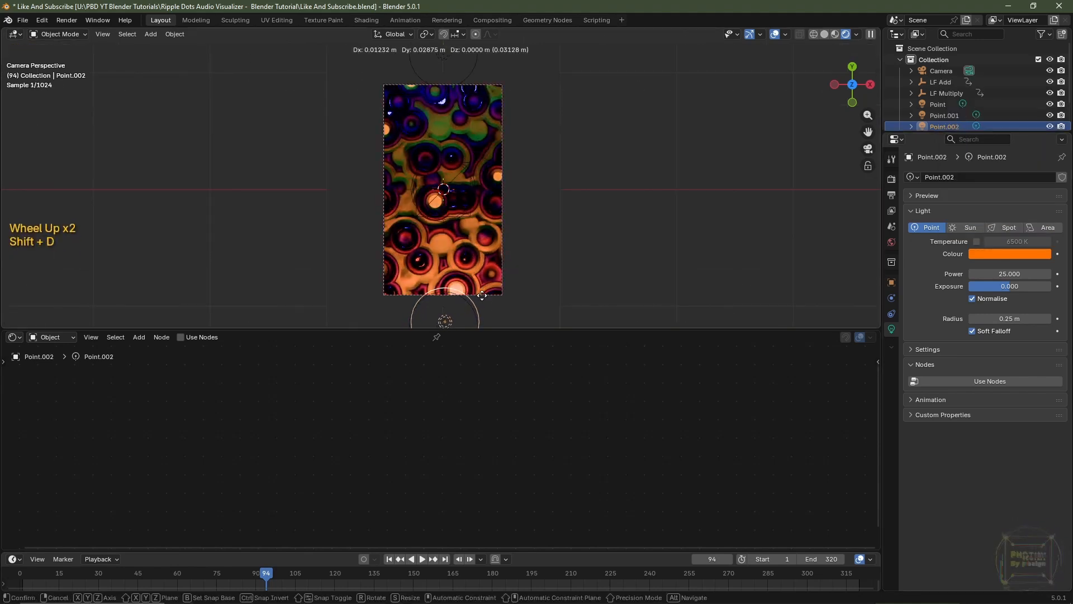
key(y)
key(ctrl)
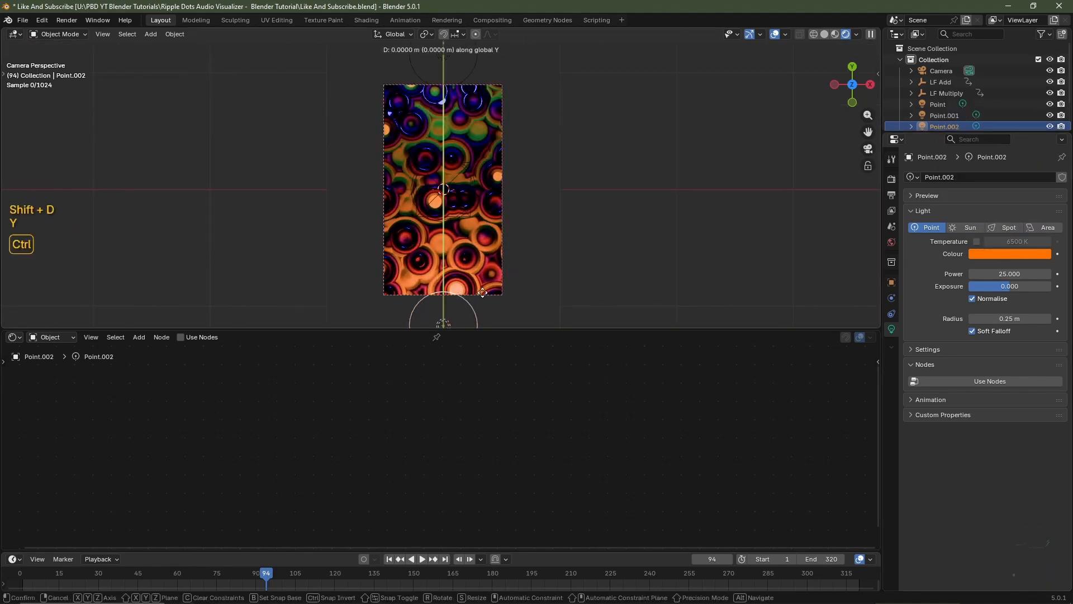
ctrl+click(489, 200)
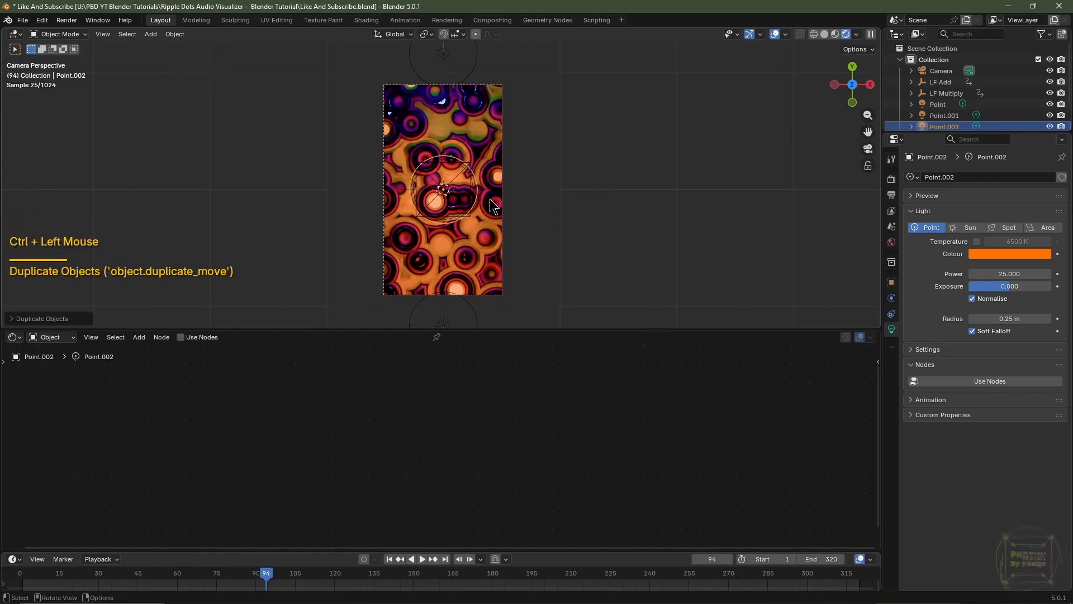
click(981, 256)
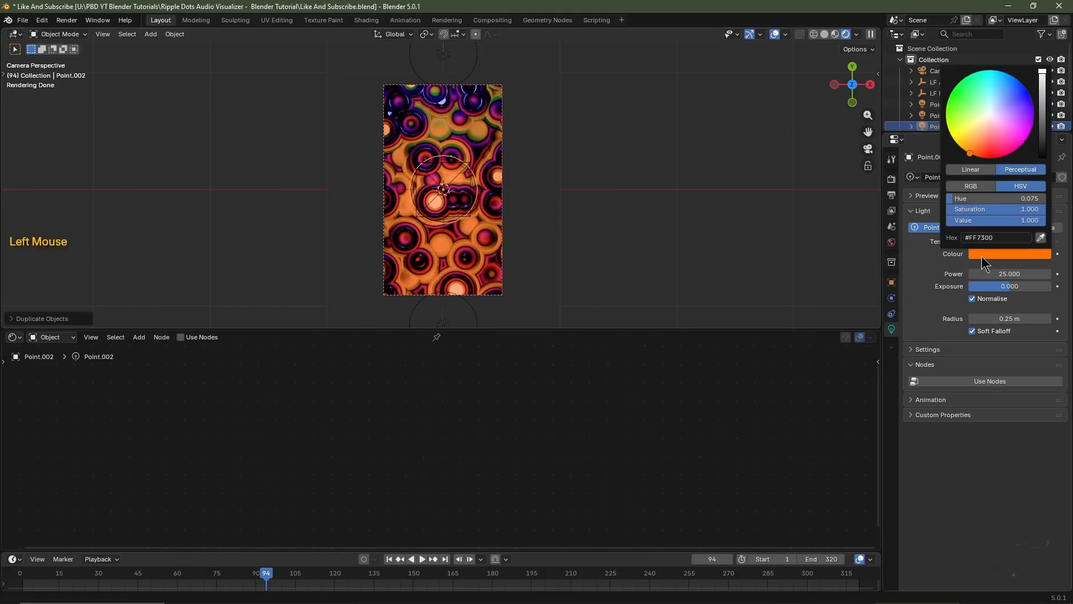
drag(999, 214, 944, 211)
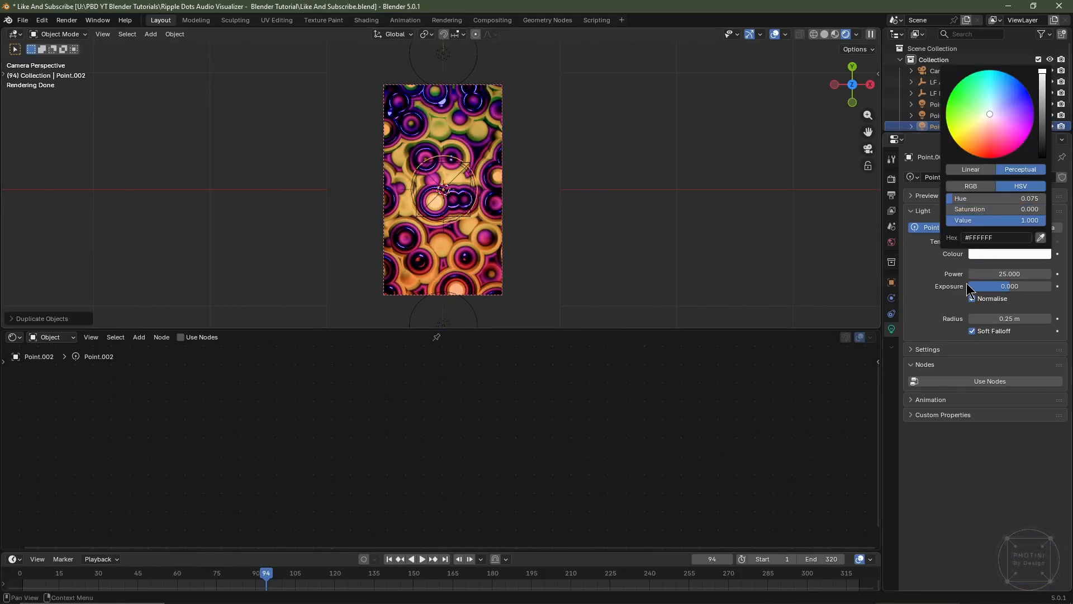
Set the centre light's power to 20 and its radius to 0.5 m
click(1014, 274)
text(20)
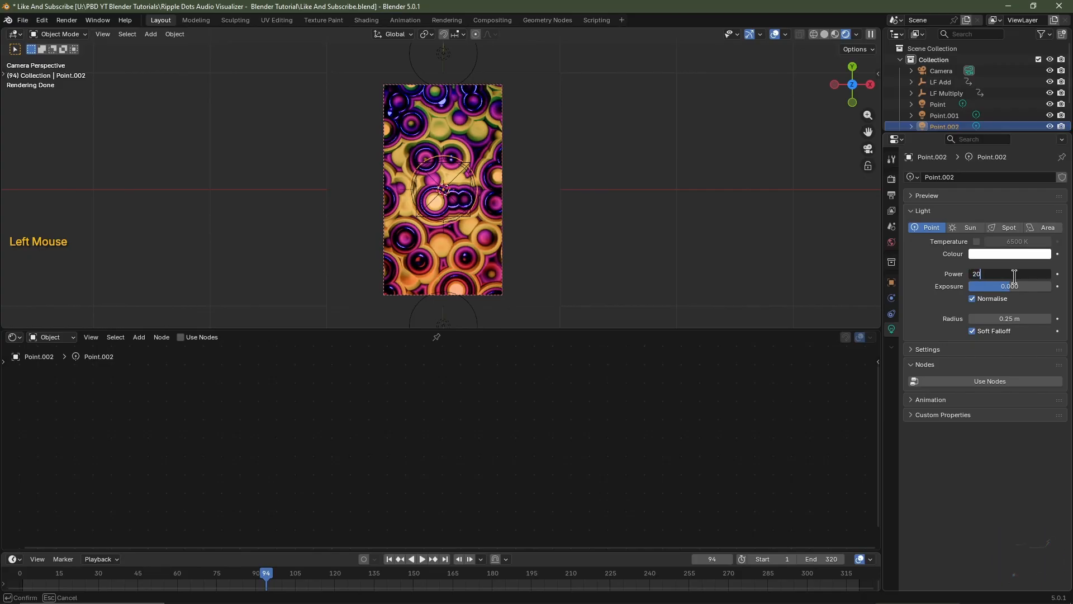
key(Return)
click(1021, 318)
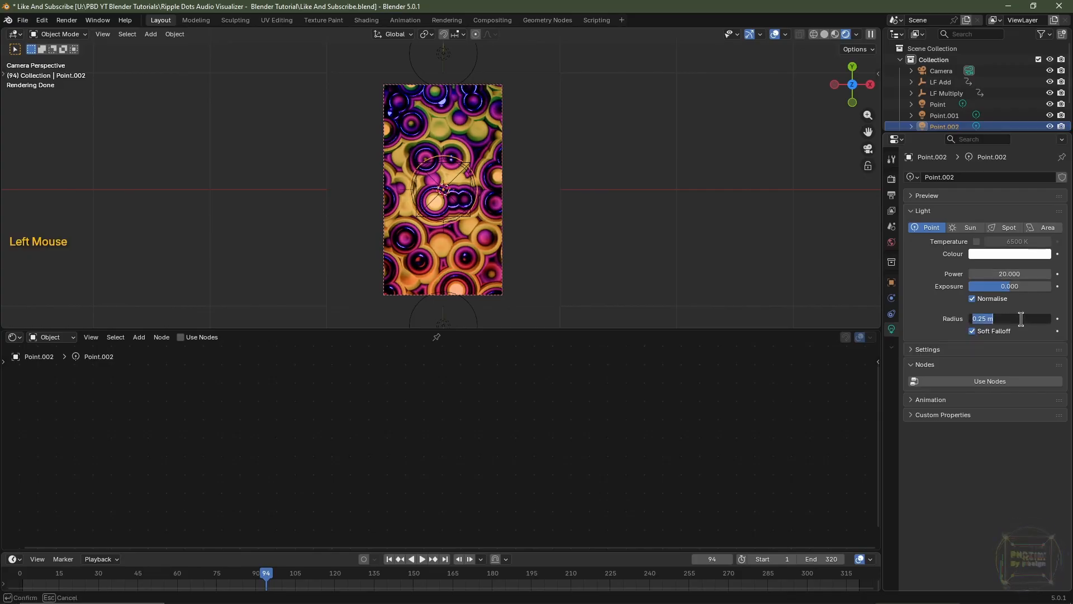
text(0.5)
key(Return)
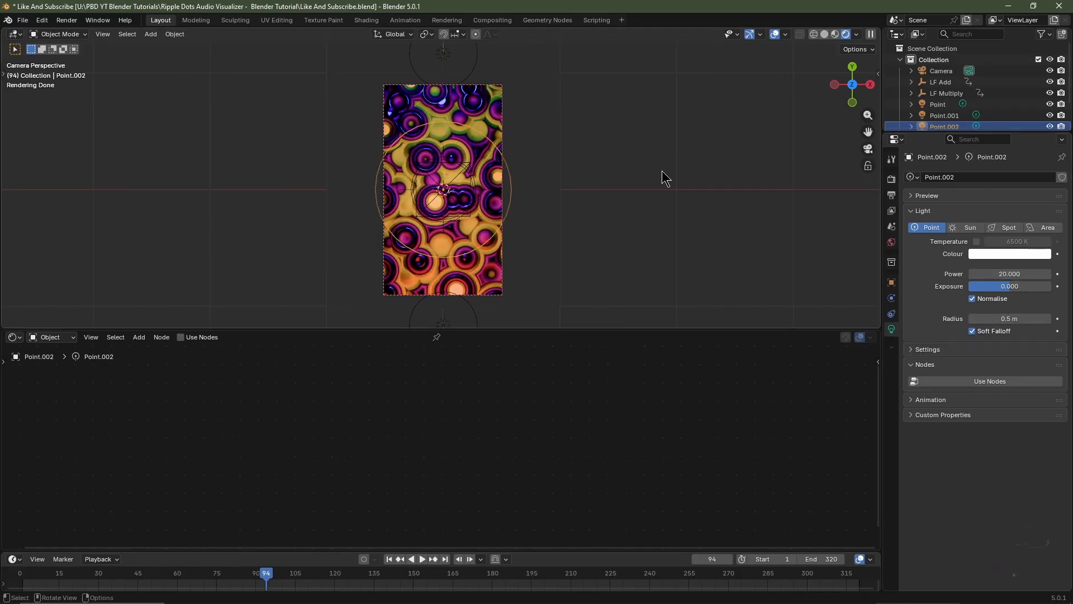
Switch the viewport to solid shading and subdivide the visualizer plane's mesh in Edit Mode
click(824, 35)
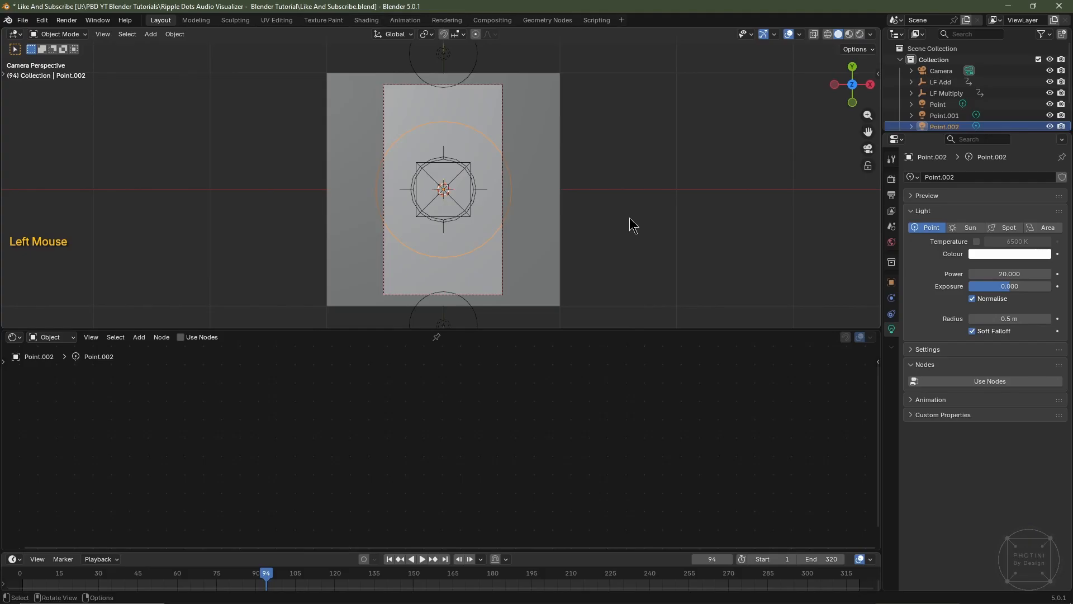
click(544, 225)
key(Tab)
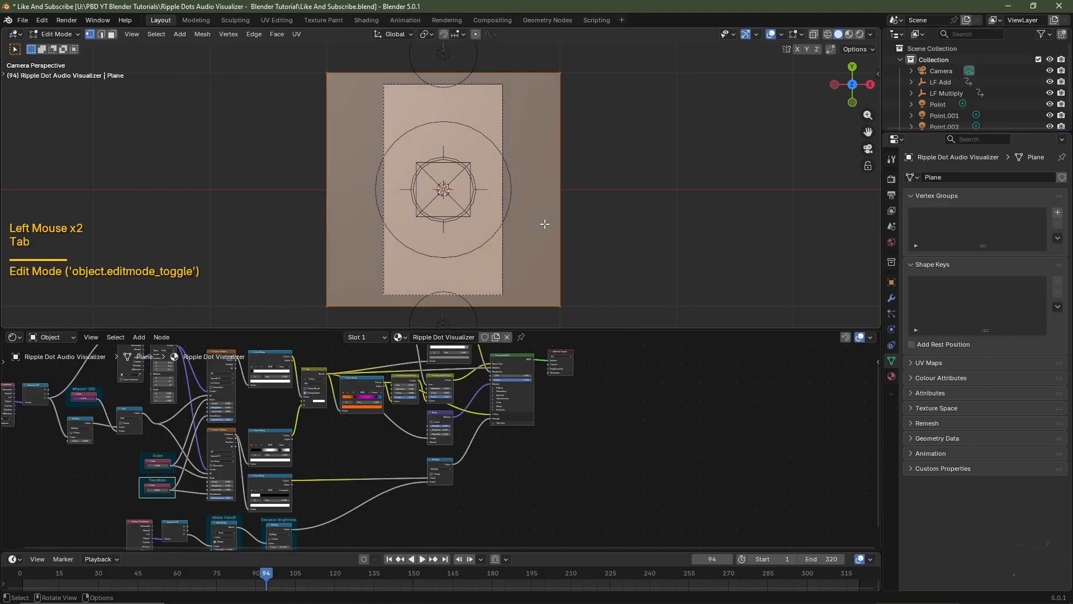
right_click(544, 224)
click(544, 223)
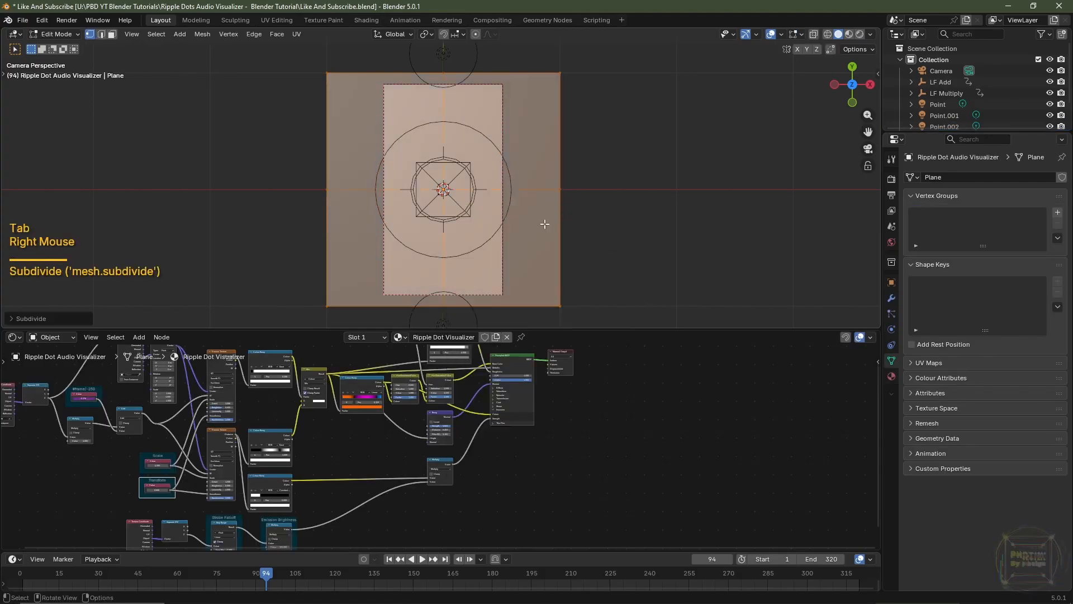
click(11, 319)
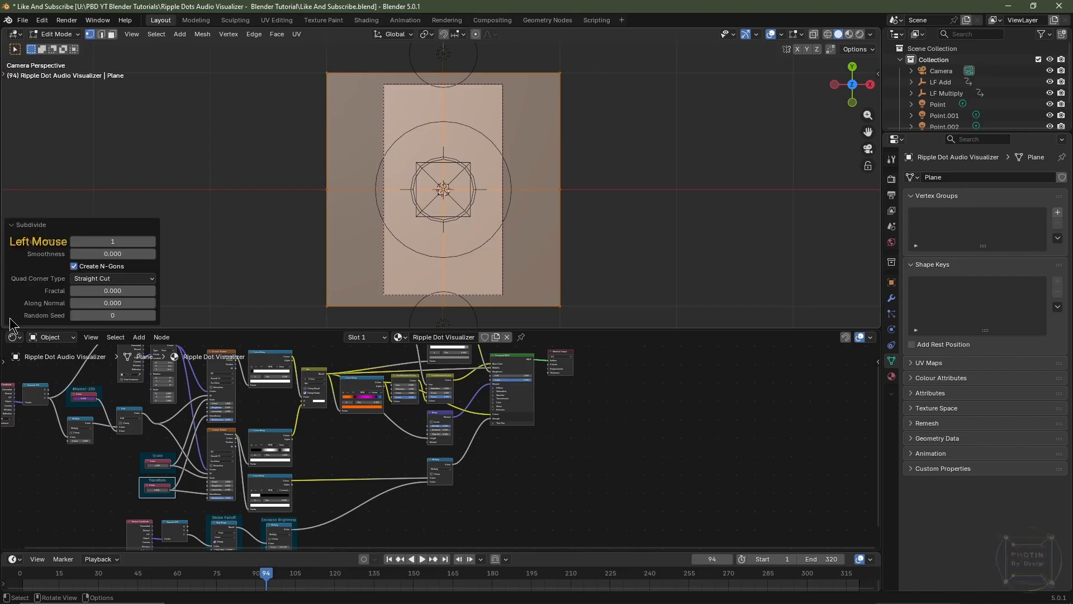
click(113, 241)
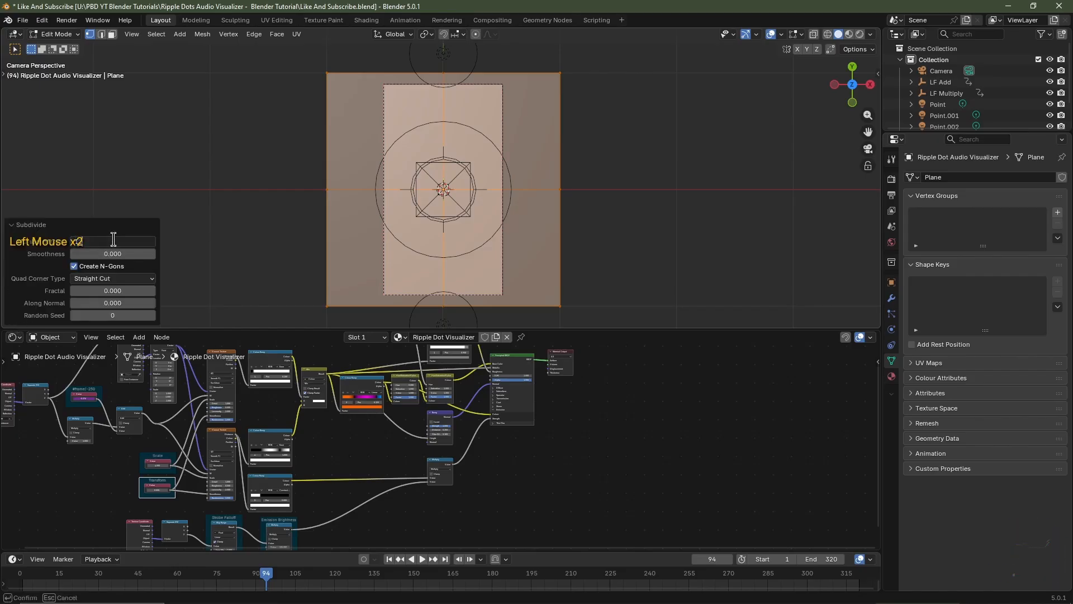
key(Escape)
key(Tab)
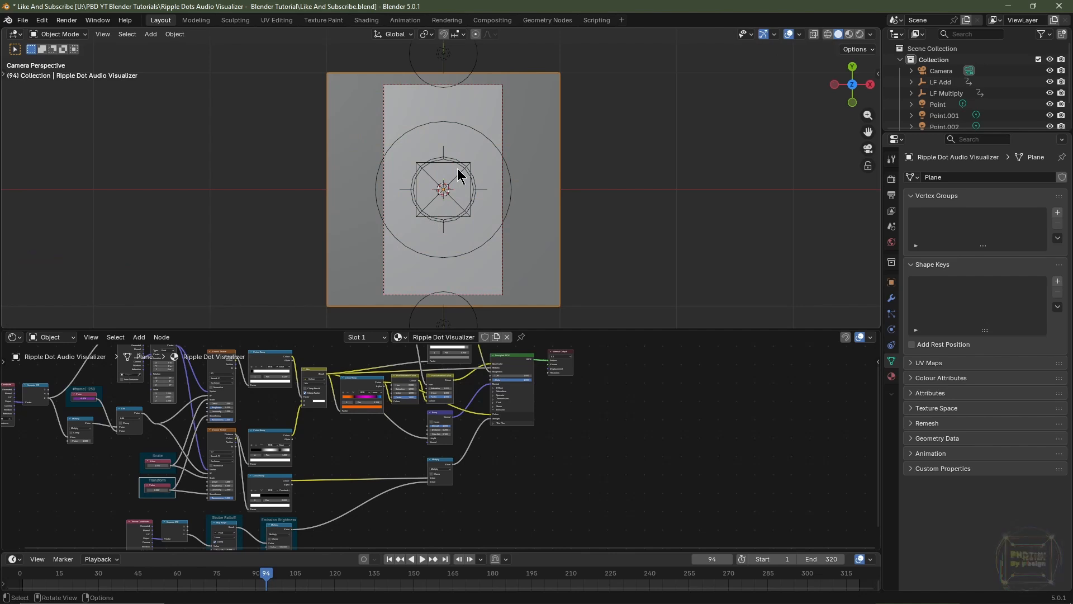
Add a Subdivision Surface modifier to the plane and enable Adaptive Subdivision
click(892, 298)
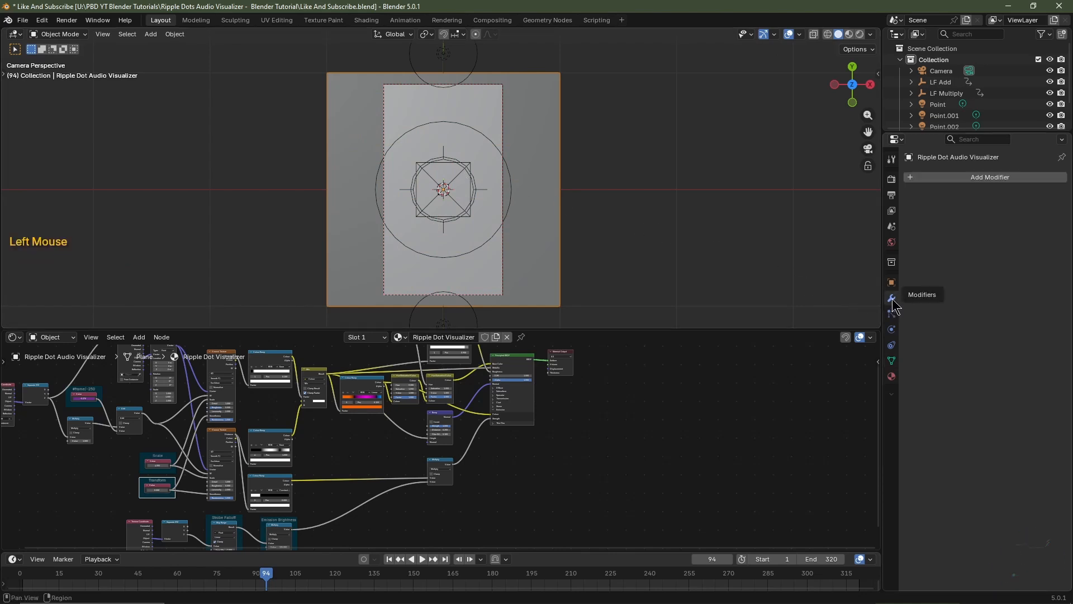
click(975, 183)
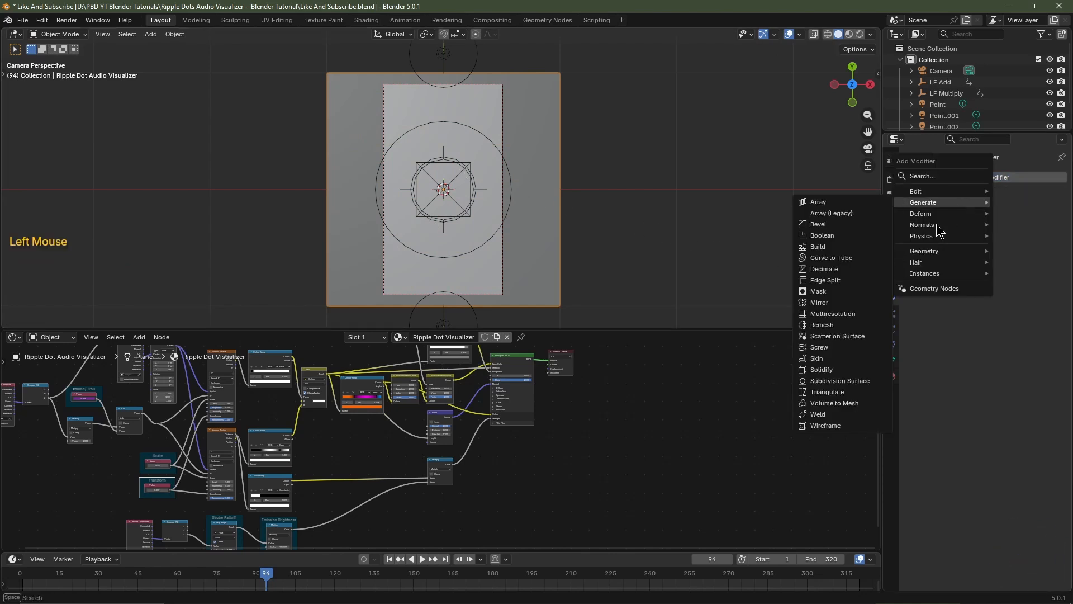
click(865, 380)
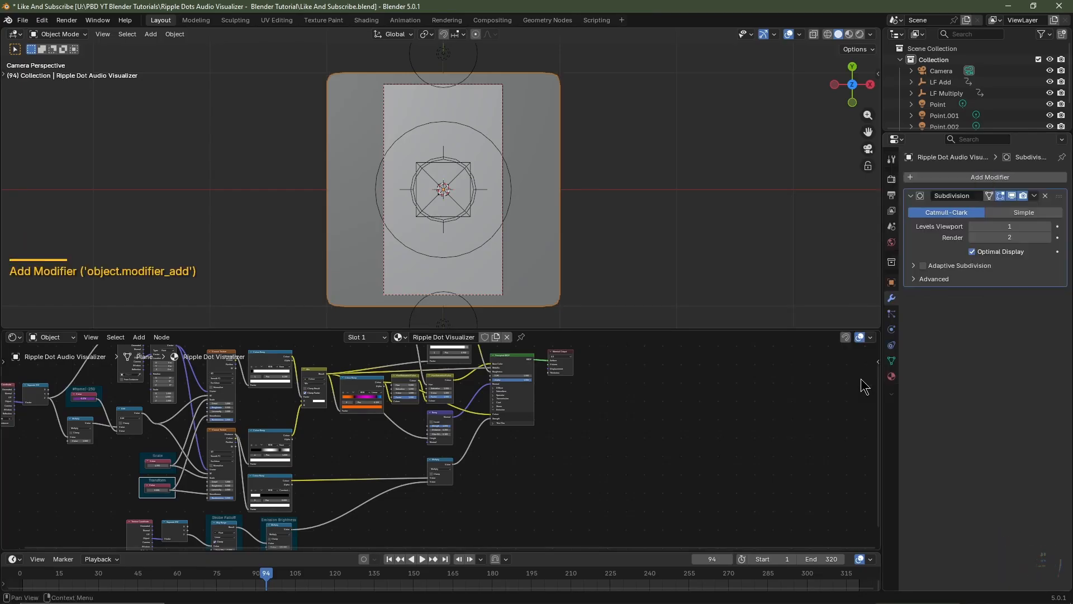
click(921, 266)
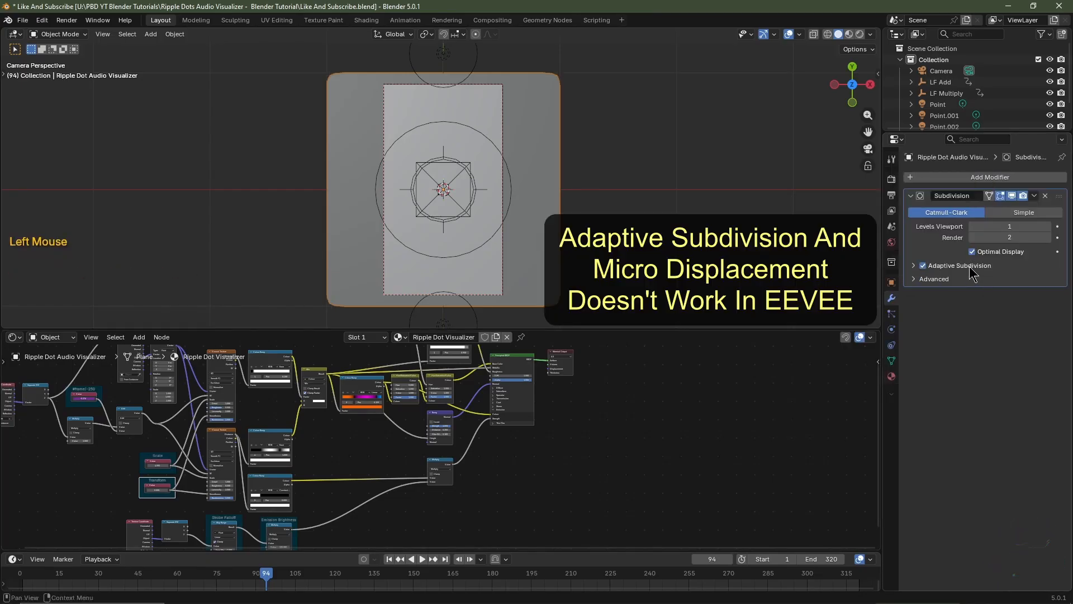
Enlarge the node editor and add a Displacement node below the Principled BSDF
drag(671, 330, 665, 154)
scroll(495, 410, up, 3)
middle_drag(494, 410, 550, 456)
scroll(555, 404, up, 2)
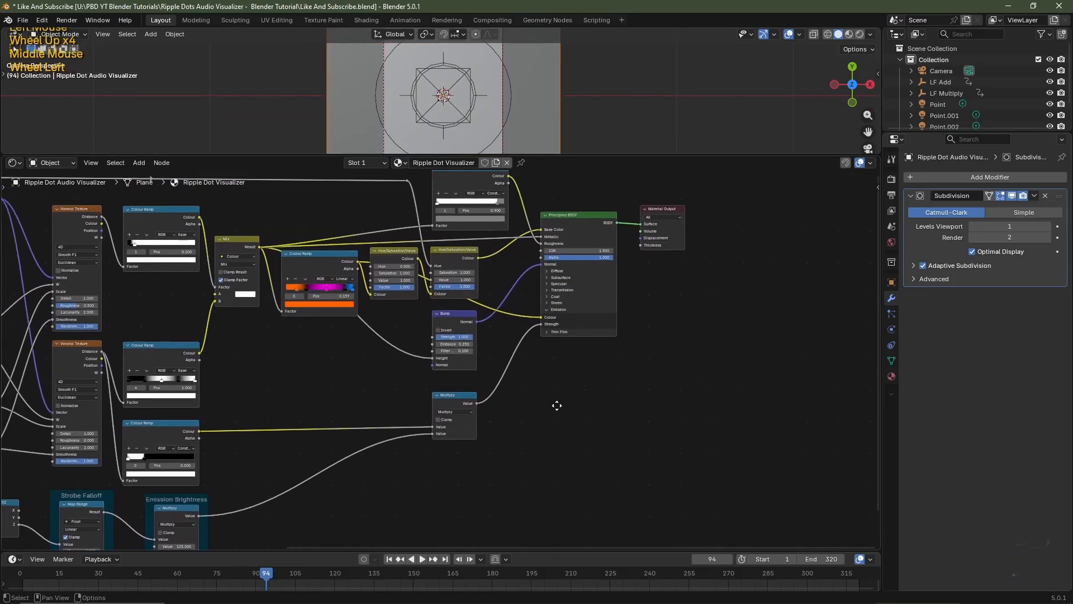
middle_drag(576, 396, 631, 459)
key(shift+a)
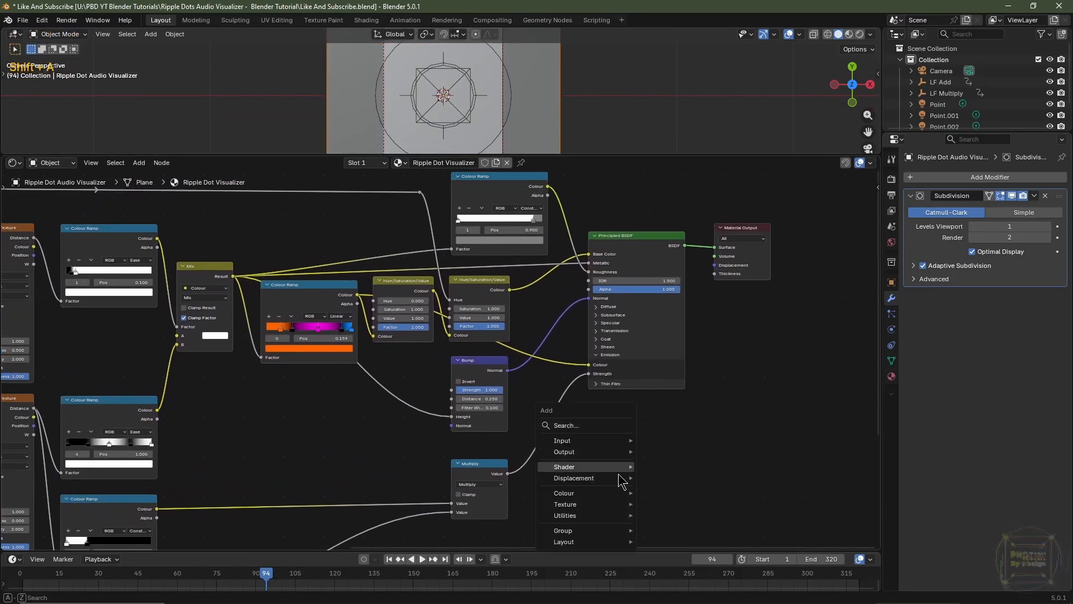
mouse_move(584, 478)
click(675, 488)
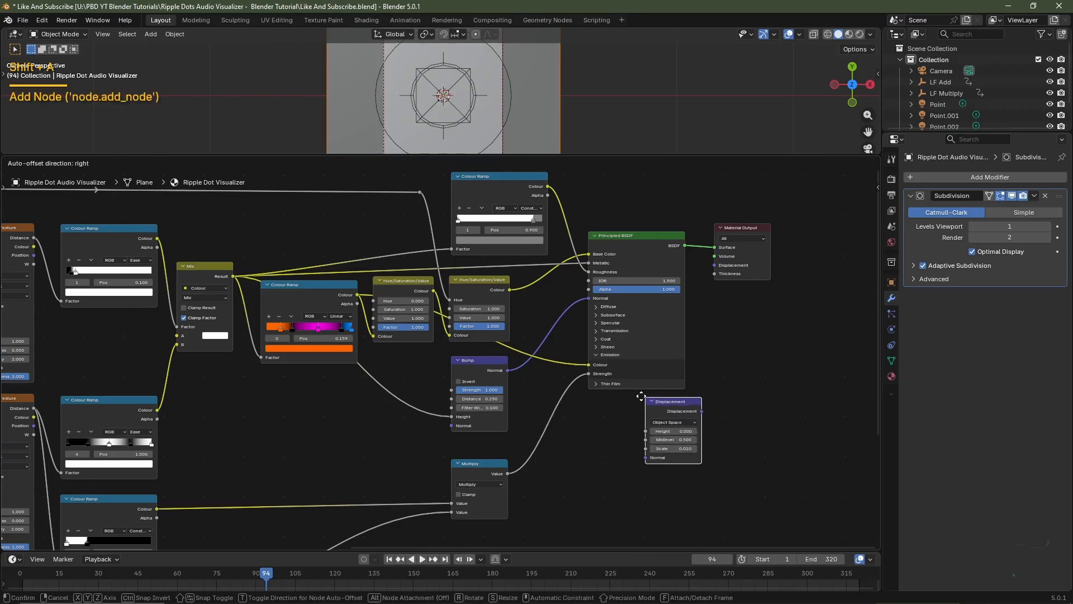
click(682, 503)
Link the Mix node's Result to the Displacement node's Height, and its Displacement output to the Material Output
scroll(682, 503, up, 1)
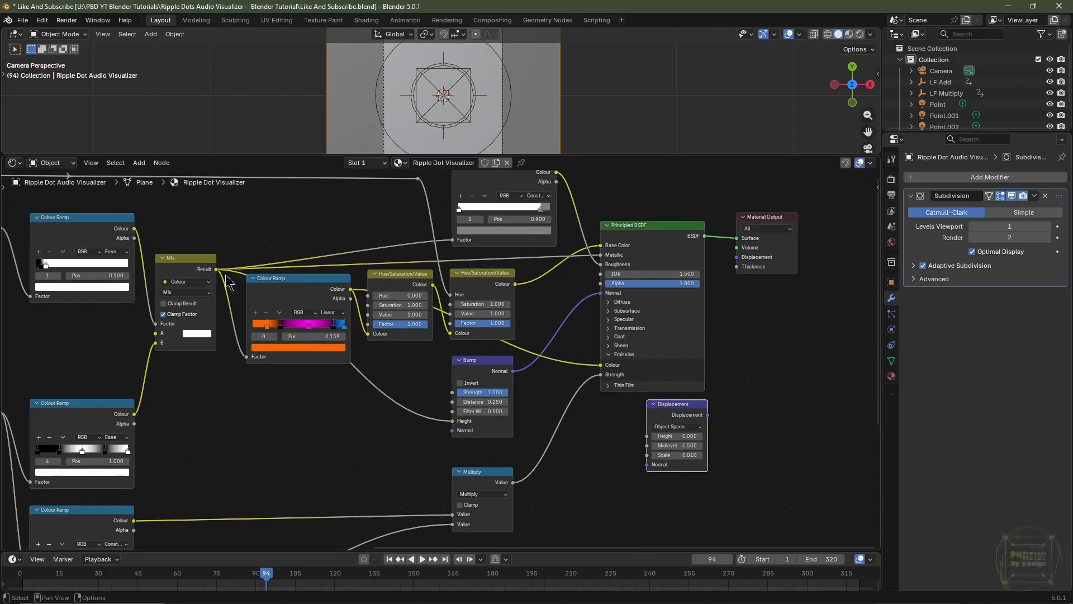
drag(216, 269, 642, 438)
right_click(731, 472)
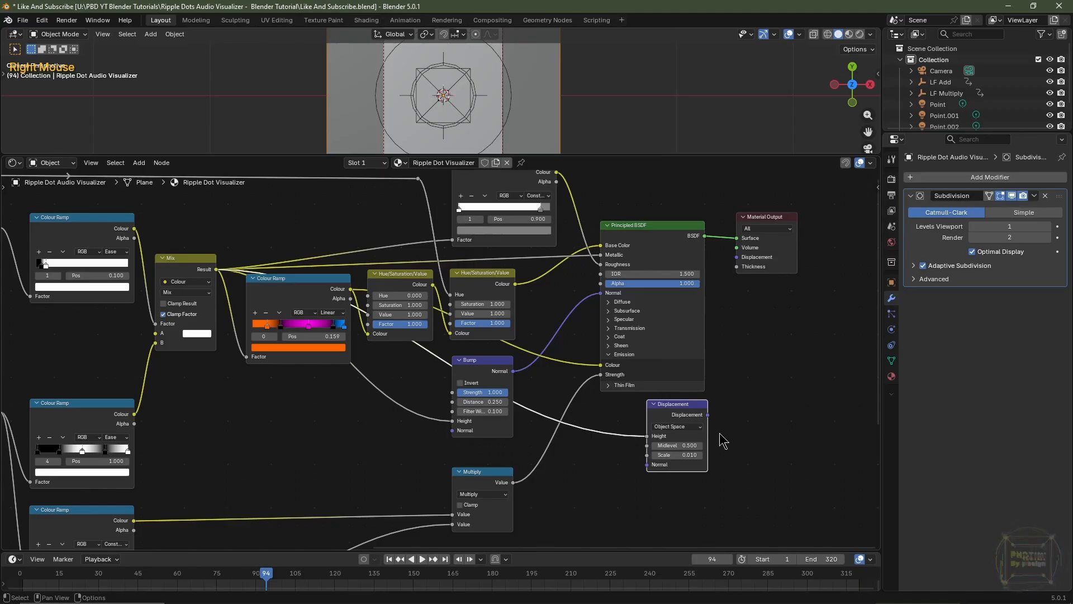
drag(707, 414, 740, 262)
Set the Displacement node's scale to 0.1
scroll(755, 430, up, 3)
middle_drag(758, 464, 585, 427)
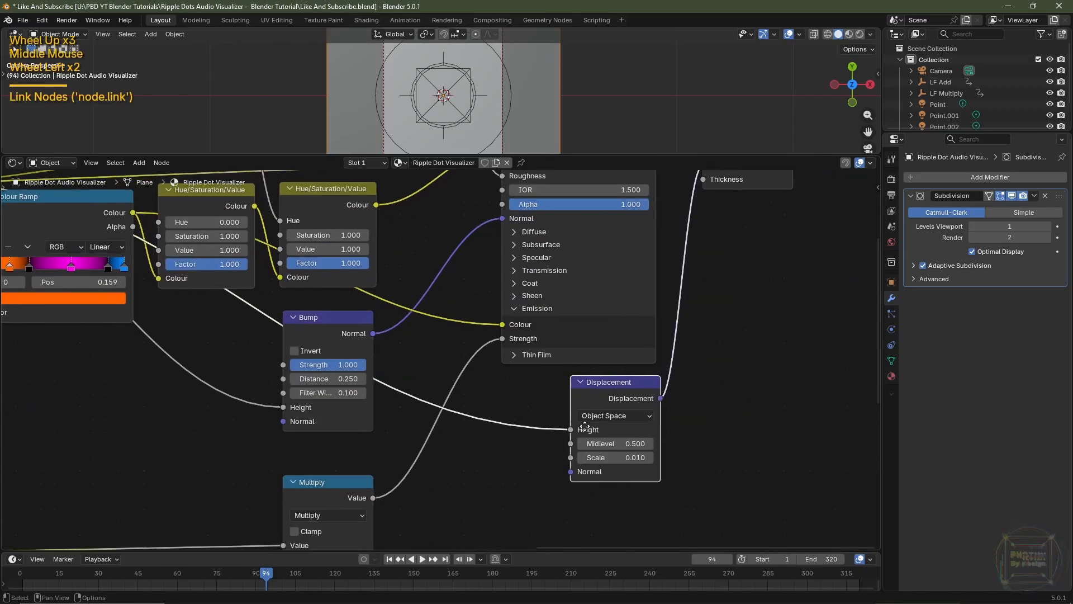
scroll(584, 426, left, 1)
click(569, 441)
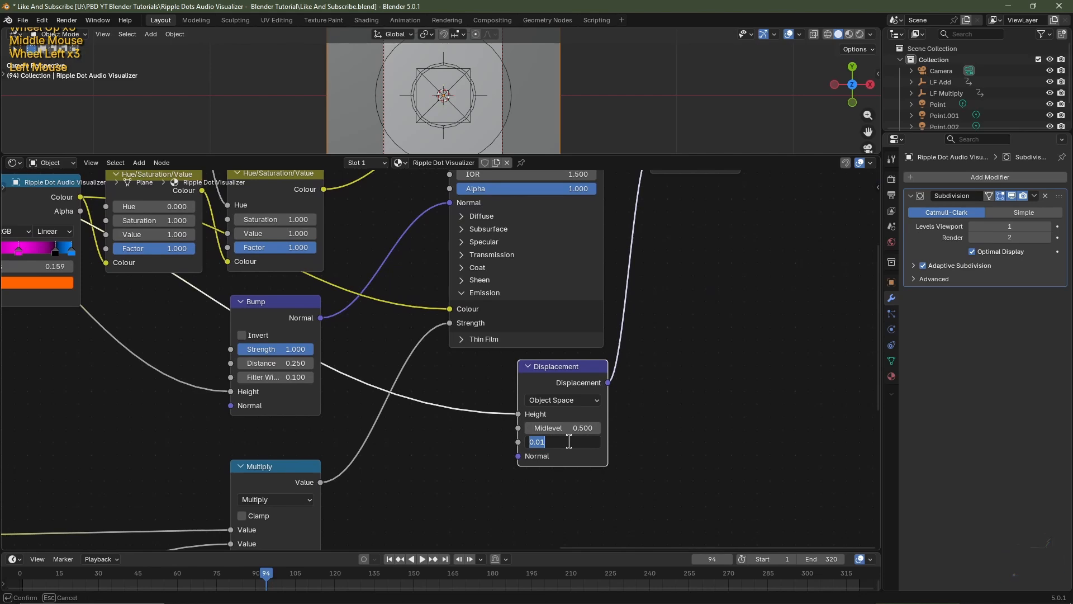
text(0.1)
key(Return)
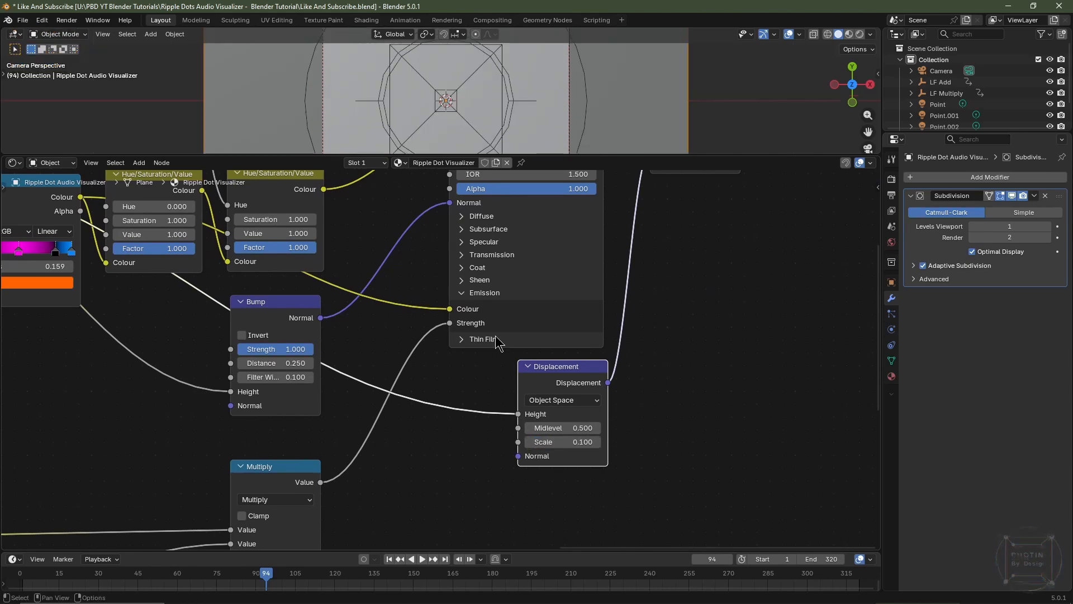
Switch the viewport to rendered shading and set the material's surface displacement method to Displacement Only
click(859, 34)
mouse_move(771, 90)
middle_down()
mouse_move(671, 154)
mouse_move(645, 190)
middle_up()
shift+middle_drag(637, 142, 626, 77)
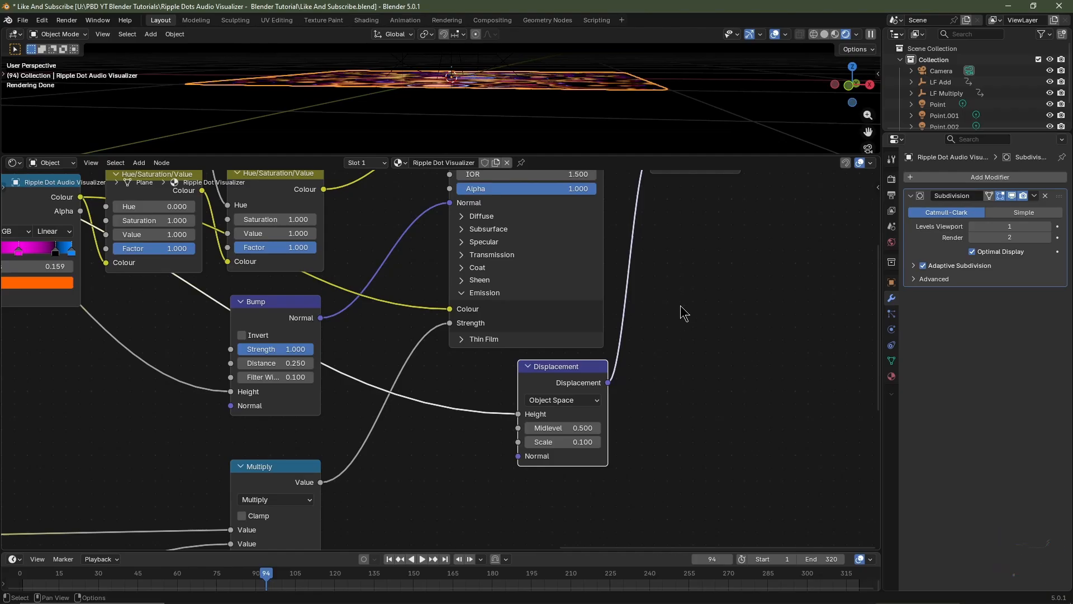
click(892, 377)
scroll(940, 388, down, 3)
scroll(943, 391, down, 3)
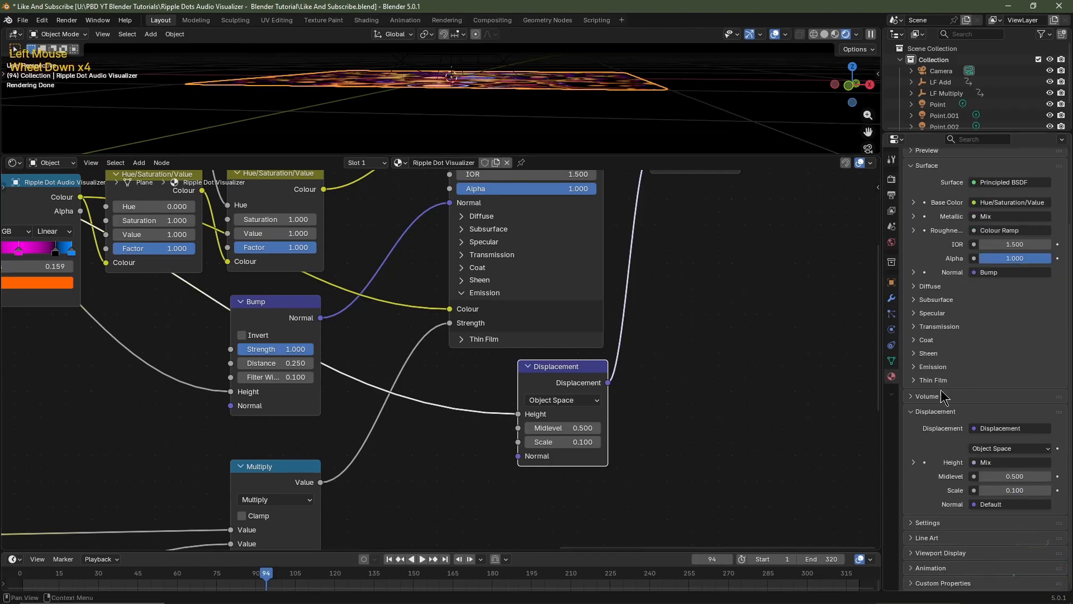
click(928, 521)
scroll(936, 503, down, 4)
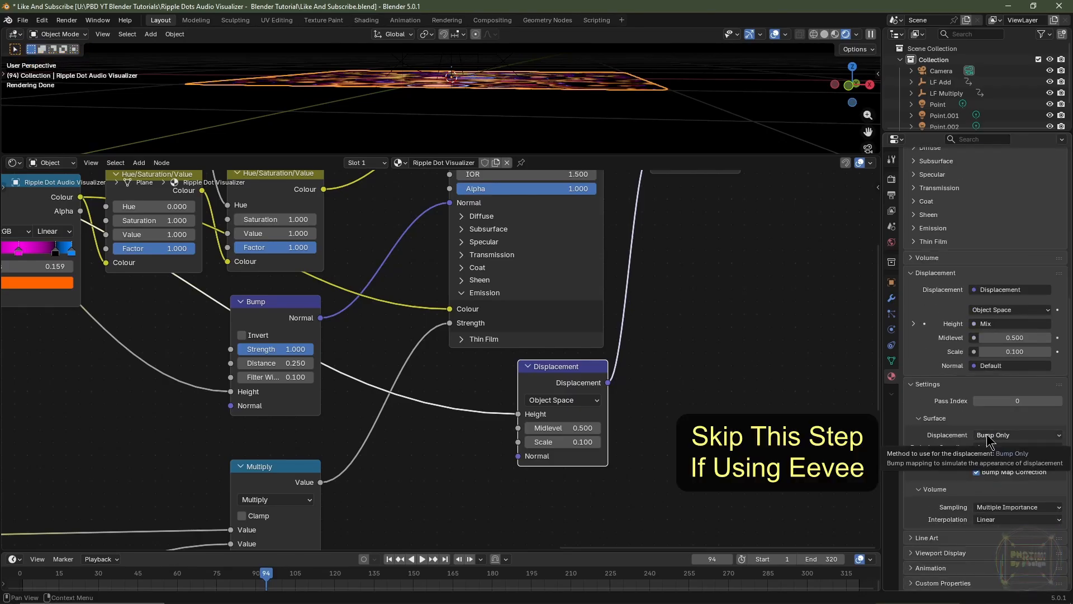
click(987, 435)
click(992, 460)
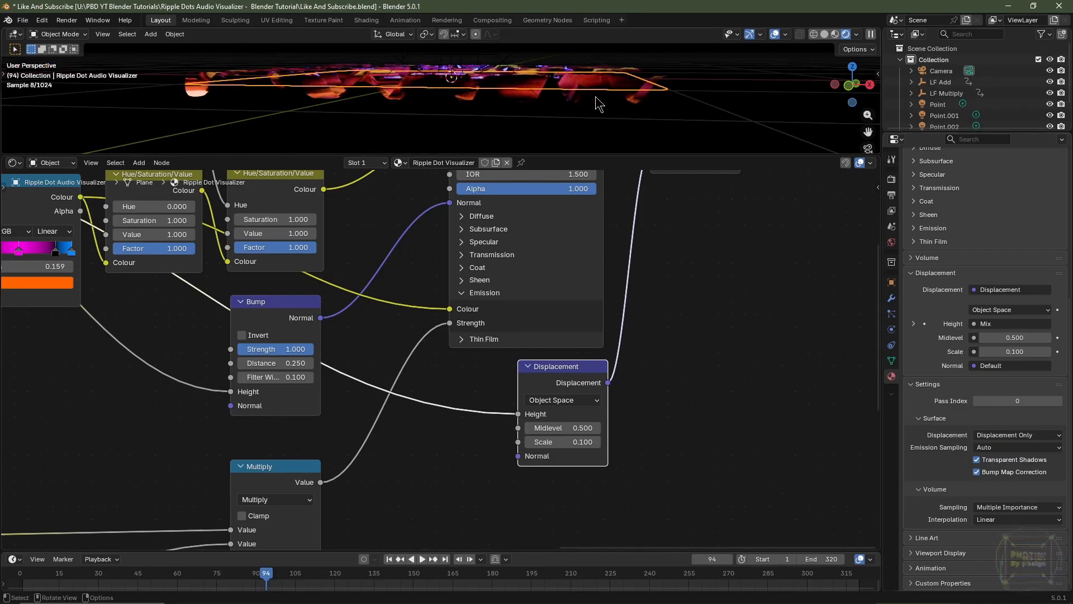
key(KP_0)
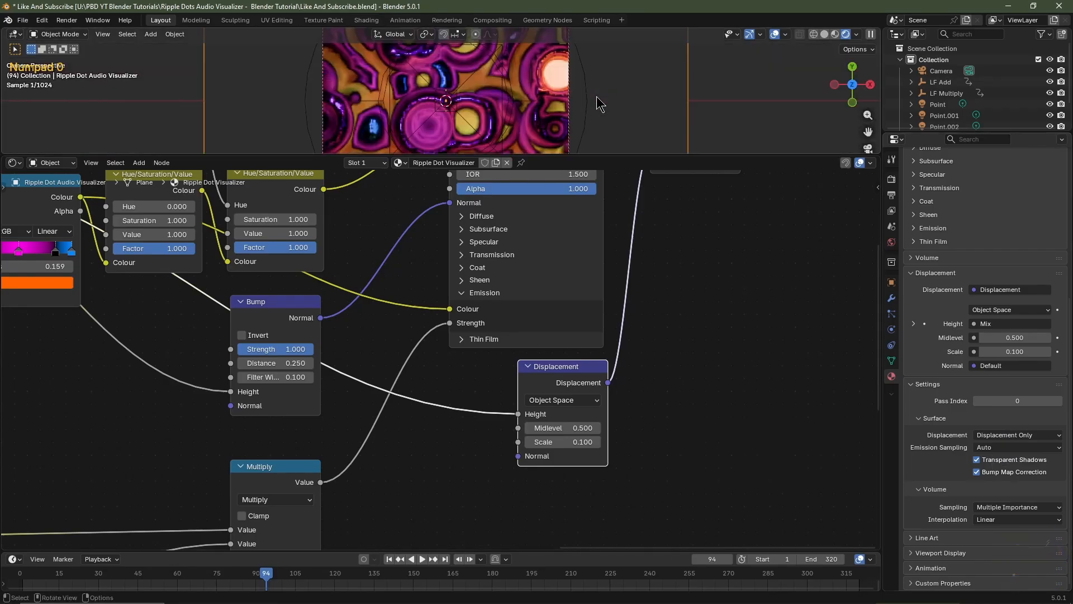
Examine the displaced ripple surface from close up and further away in rendered shading, comparing it with solid shading
click(824, 34)
scroll(563, 96, up, 1)
scroll(565, 98, up, 1)
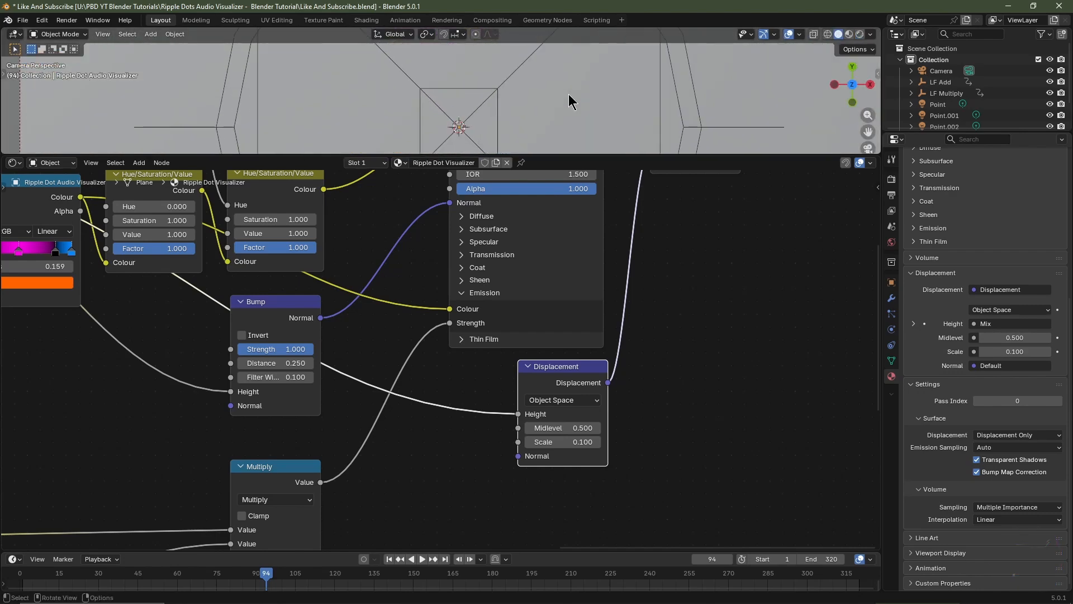
click(860, 34)
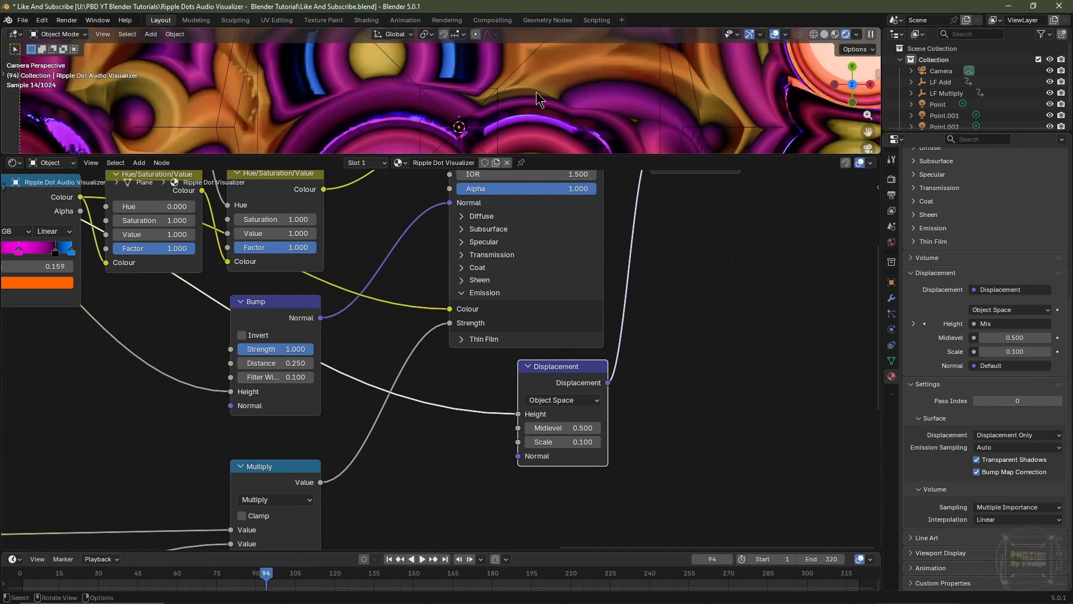
scroll(506, 94, down, 5)
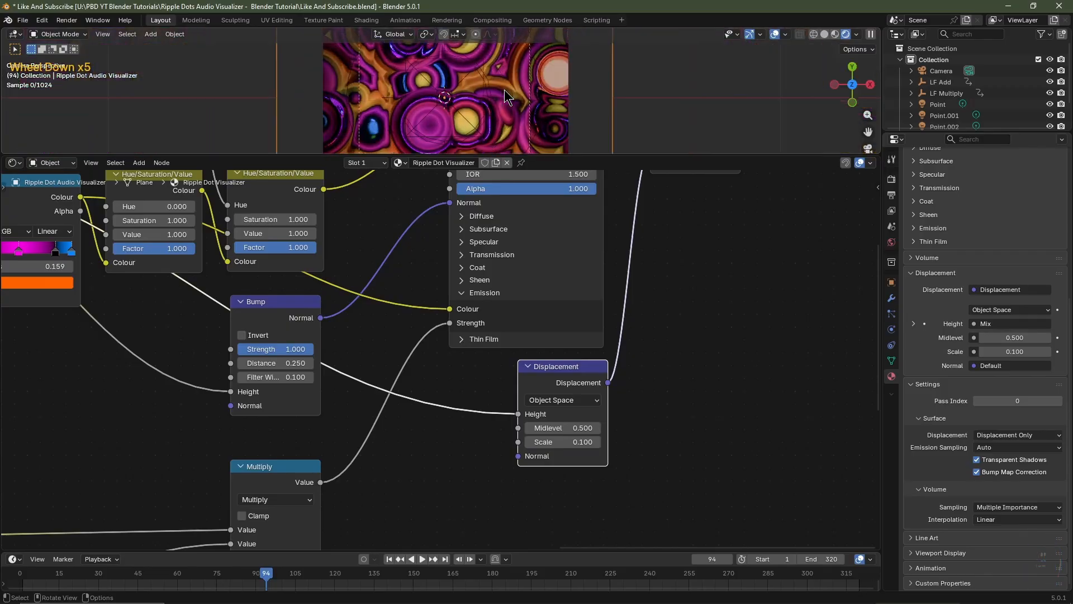
scroll(503, 101, down, 1)
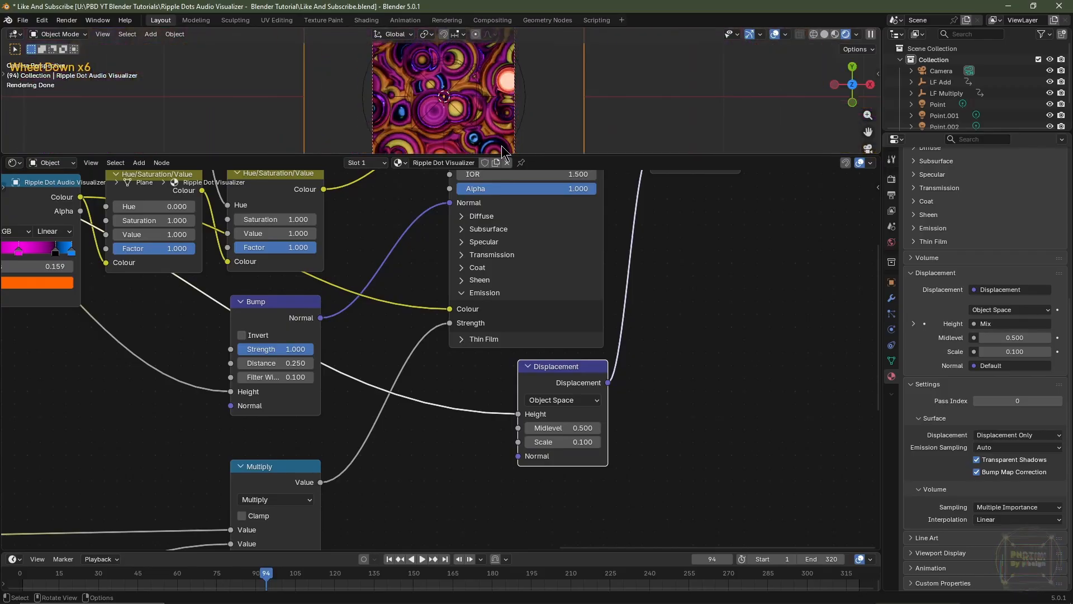
scroll(570, 486, up, 2)
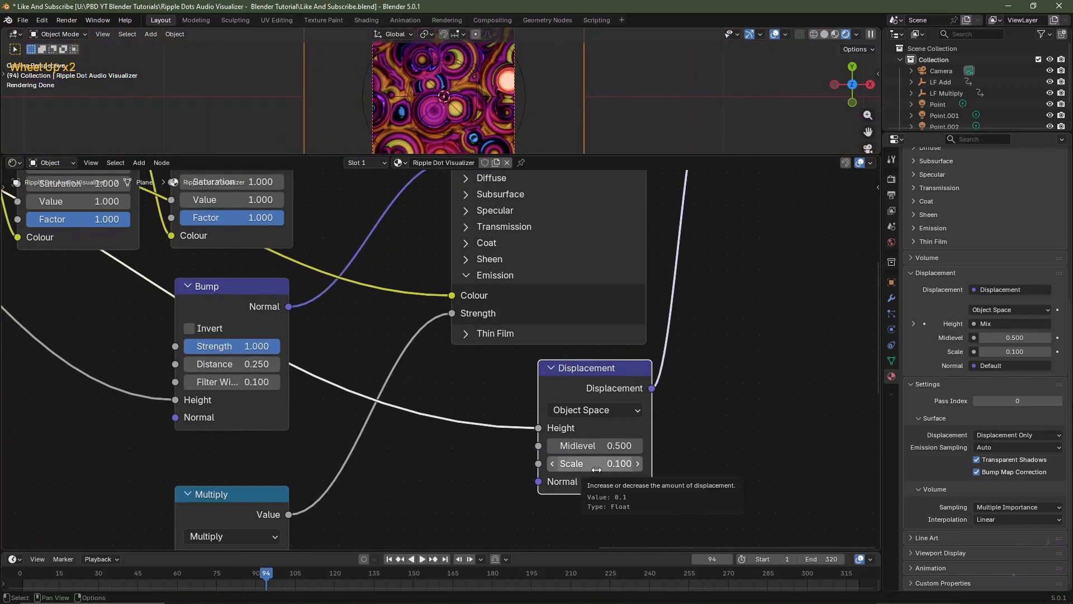
scroll(478, 136, up, 3)
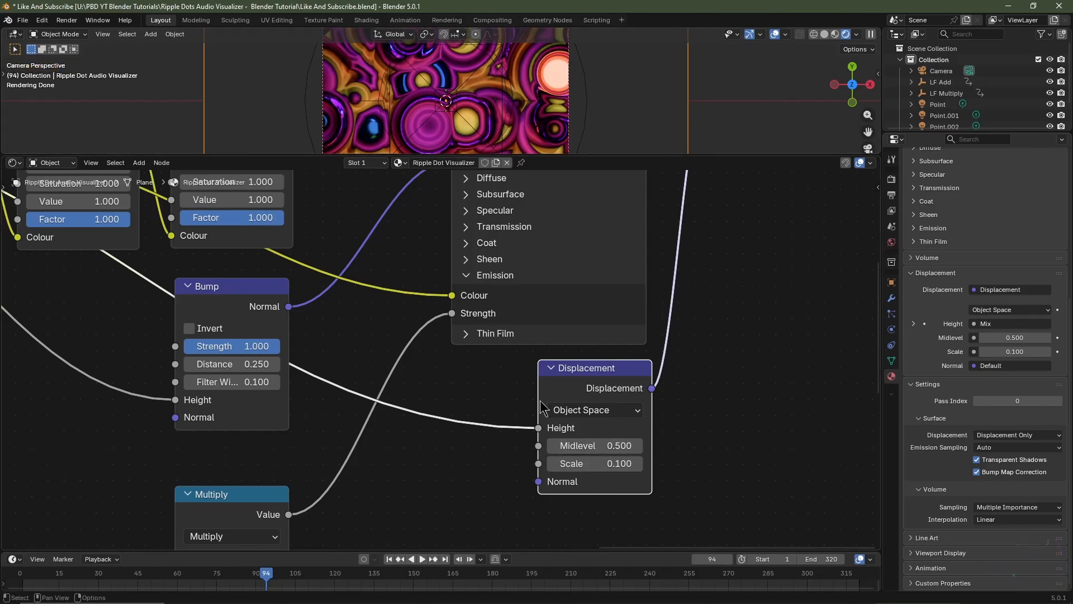
scroll(488, 73, up, 3)
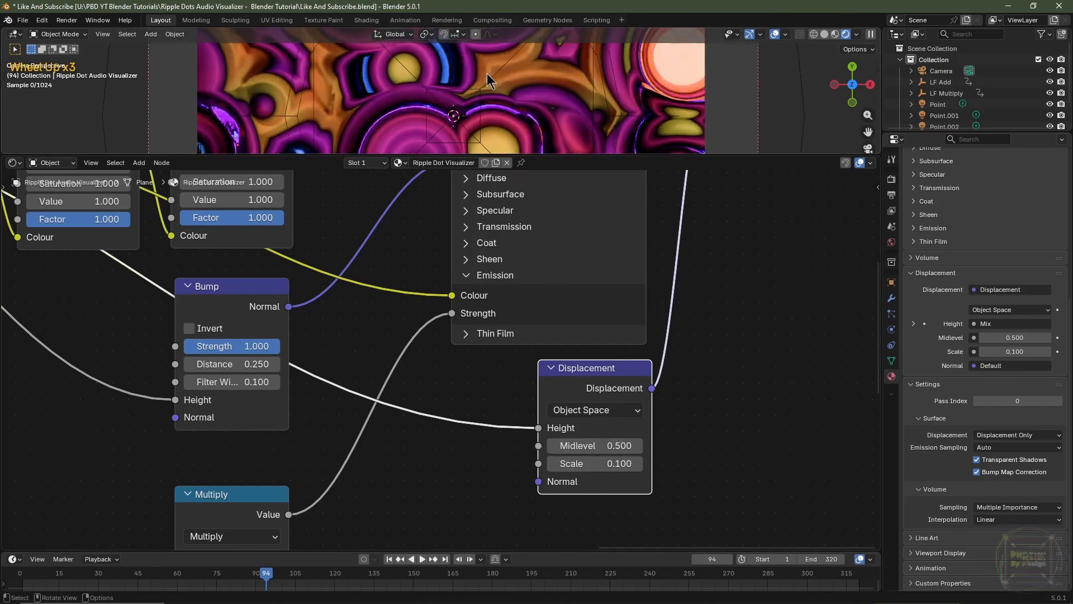
Try a scale of 0.25 on the Displacement node
click(612, 463)
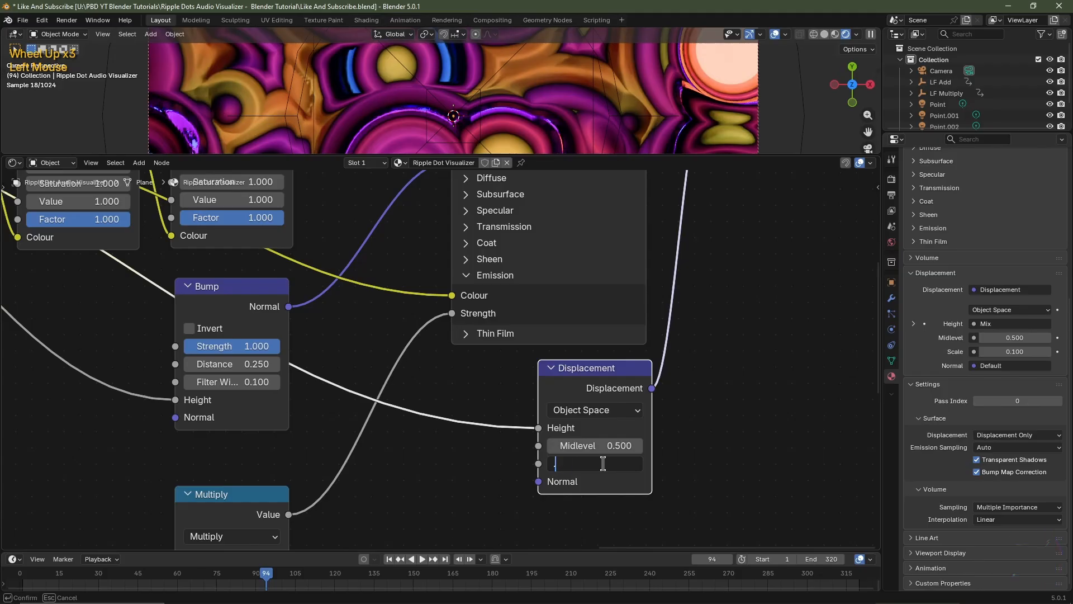
text(.25)
key(Return)
scroll(432, 109, down, 1)
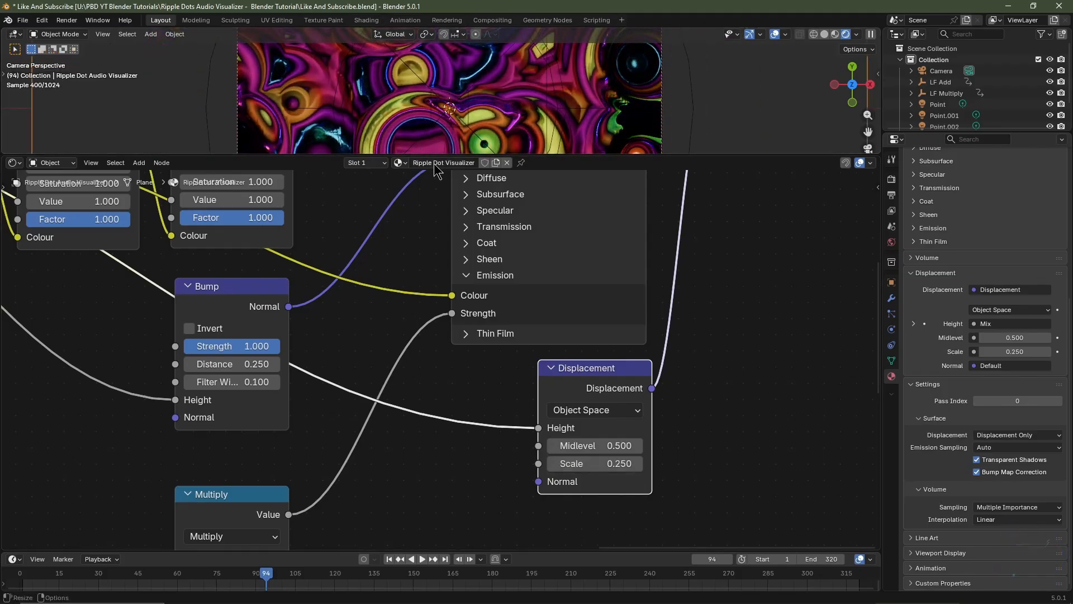
Set the Displacement node's scale to 0.1 and enlarge the 3D viewport over the node editor
click(609, 462)
text(.1)
key(Return)
key(Home)
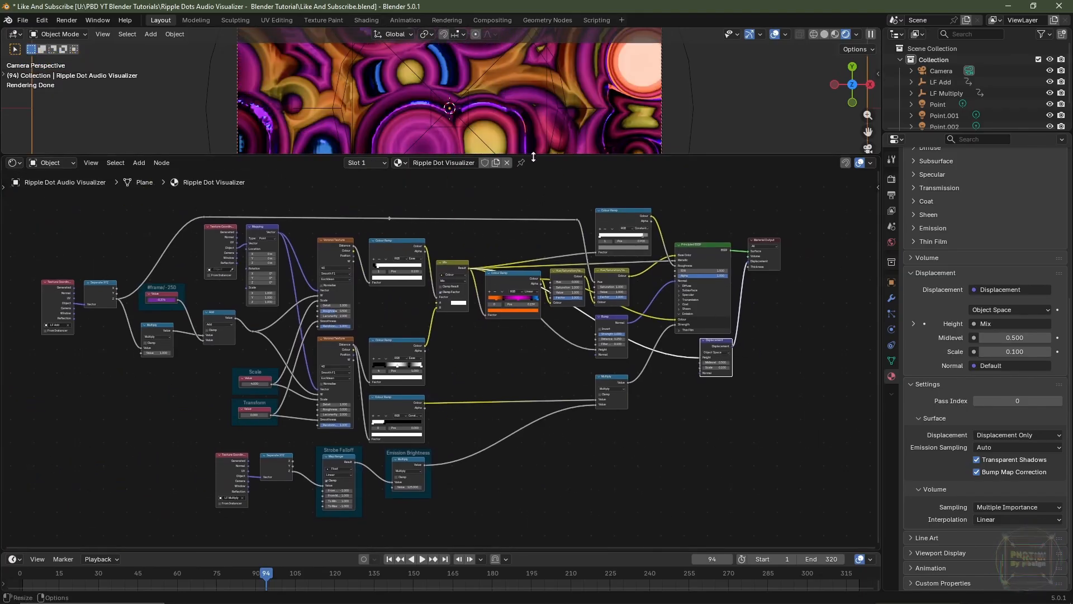
drag(533, 155, 533, 442)
scroll(514, 338, down, 2)
scroll(432, 336, up, 1)
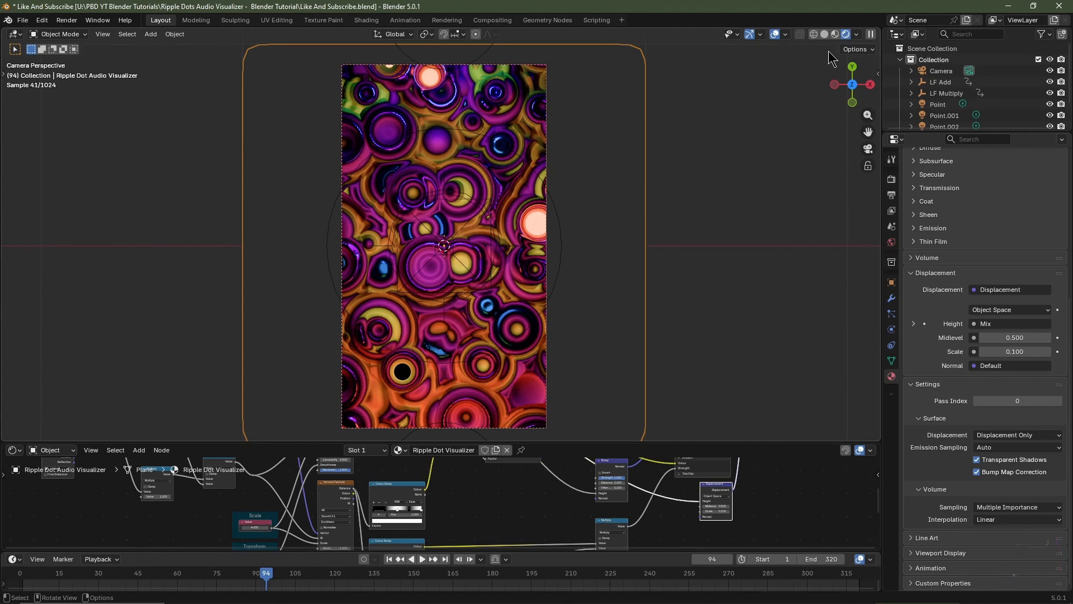
Switch the viewport to solid shading, then create a new compositor node tree in the Compositing workspace and fit its backdrop
click(825, 34)
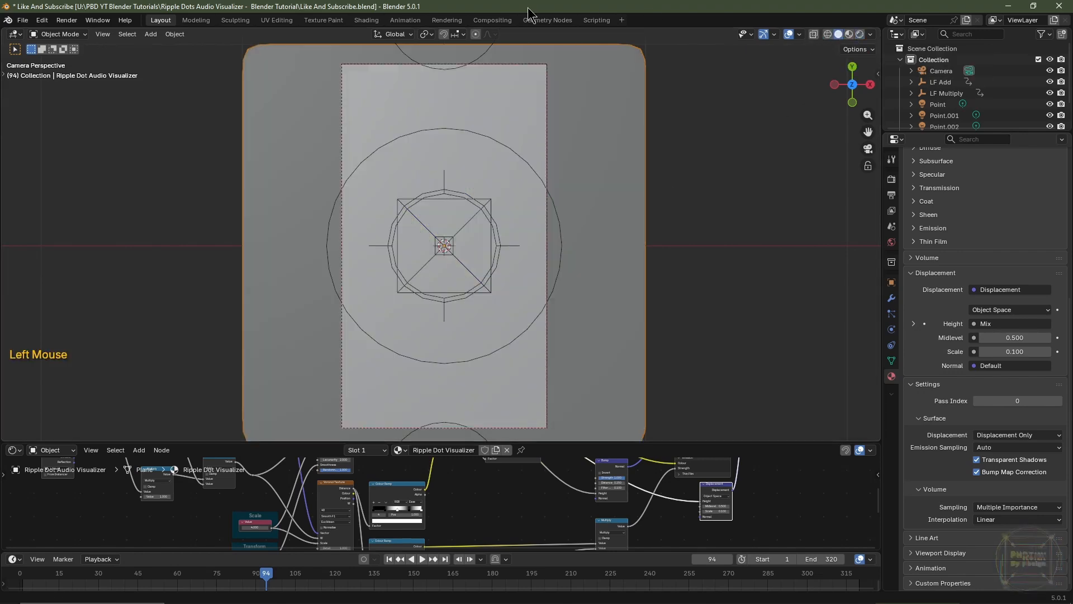
click(492, 20)
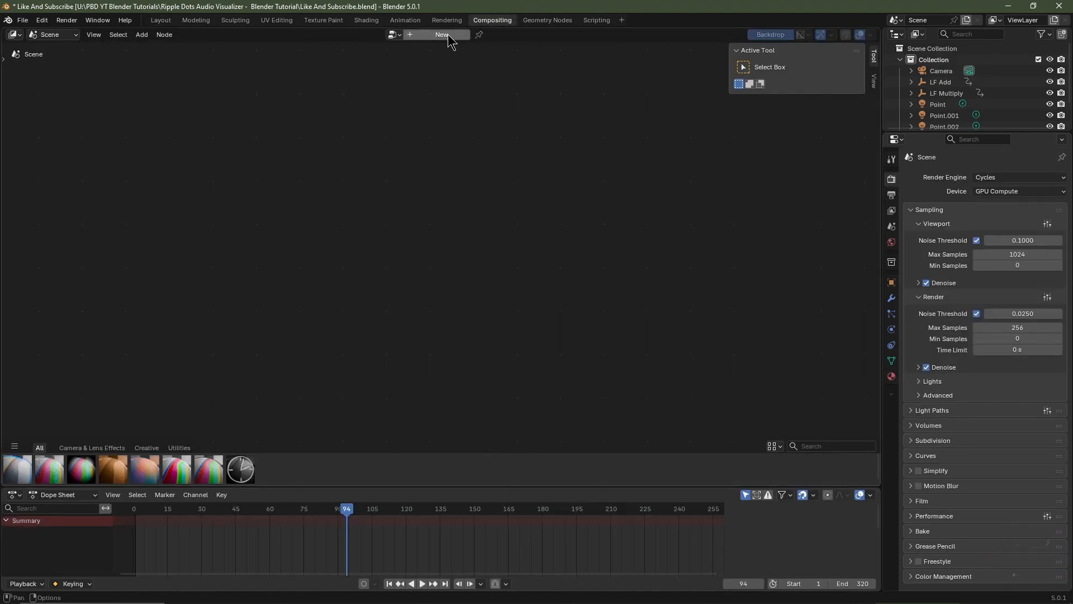
click(445, 36)
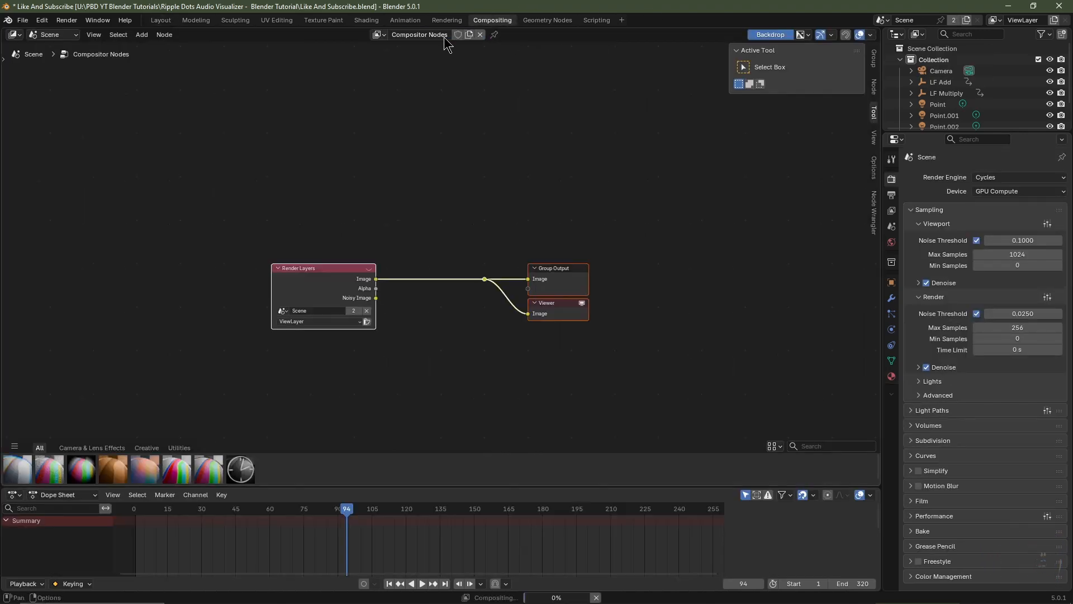
click(874, 141)
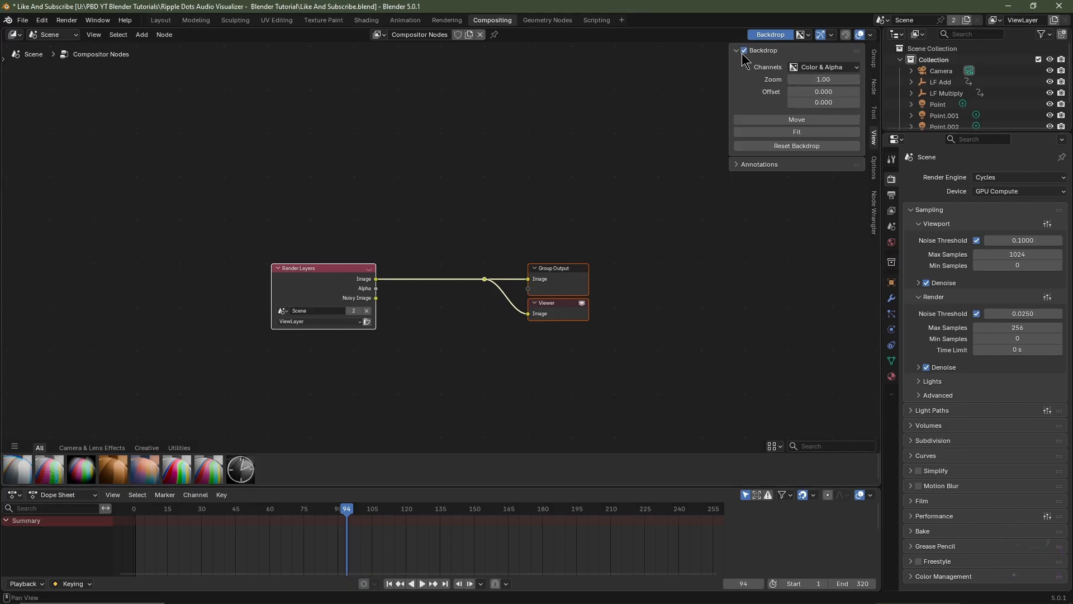
click(796, 132)
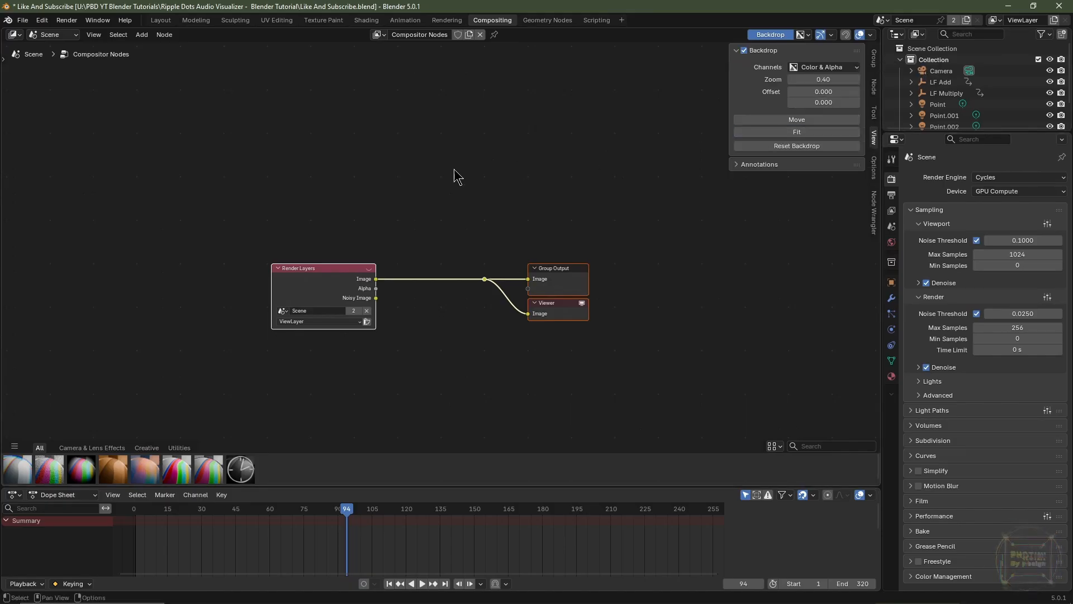
Return to the Layout workspace with rendered shading and move the playhead to frame 3
click(162, 21)
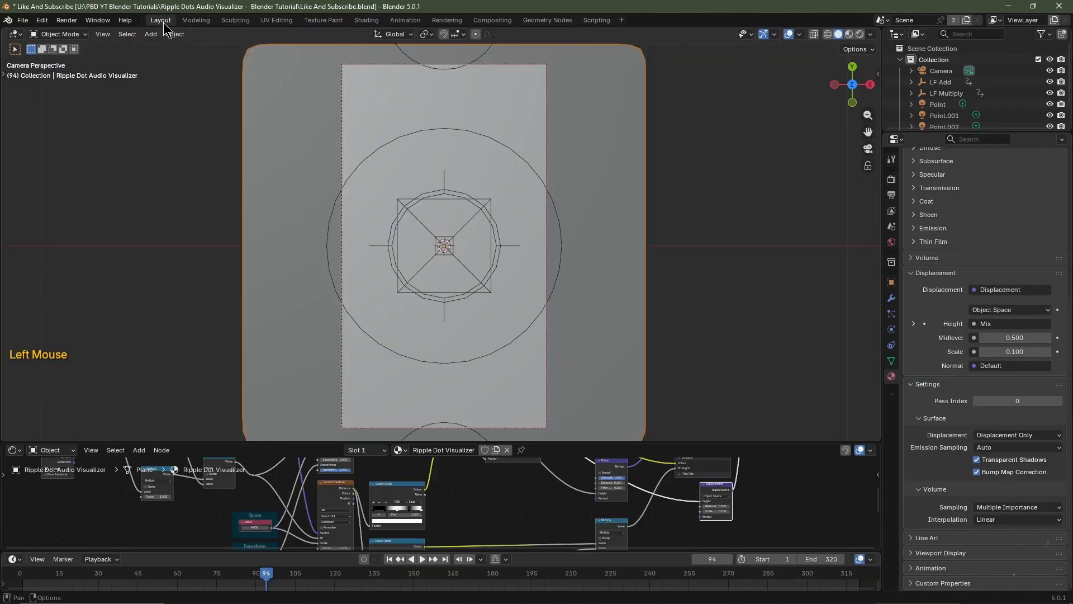
click(860, 34)
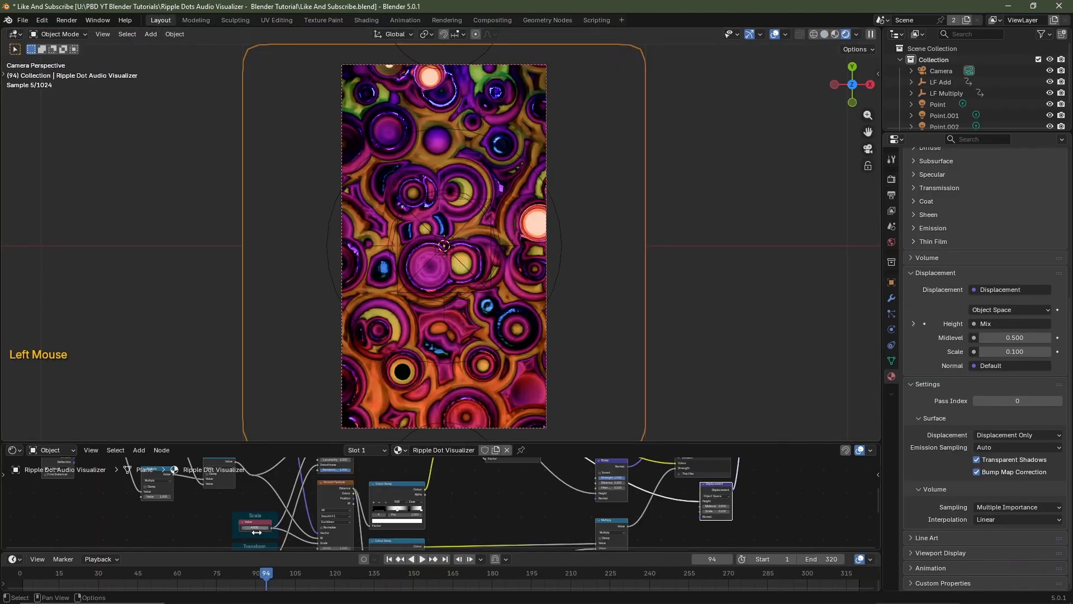
click(389, 558)
key(Right)
key(Right)
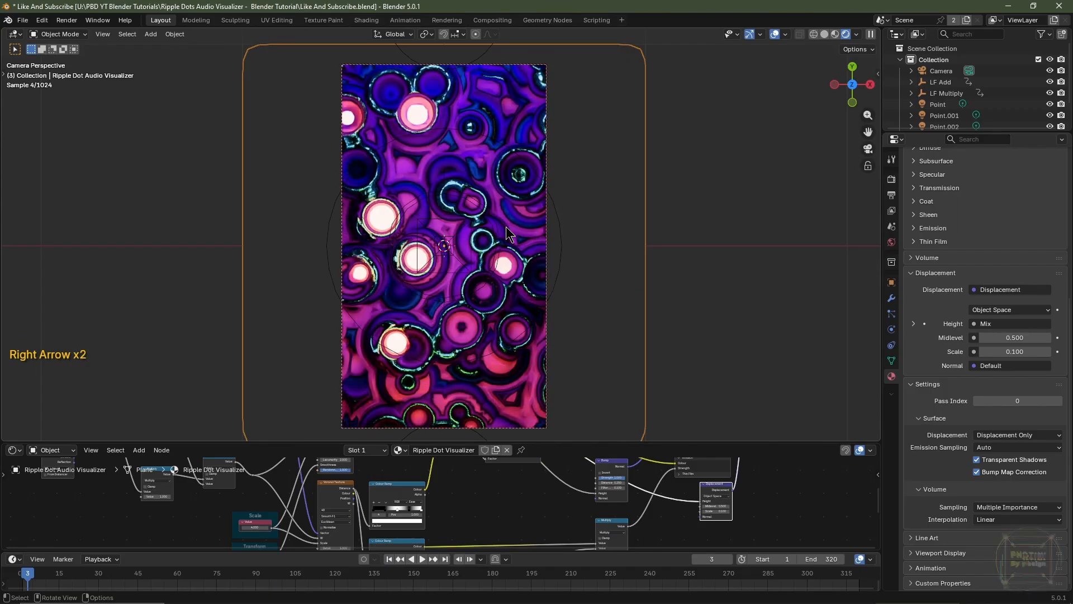
Switch the viewport to solid shading, render frame 3 as a still image and close the render window
click(823, 35)
key(Escape)
key(Escape)
key(F12)
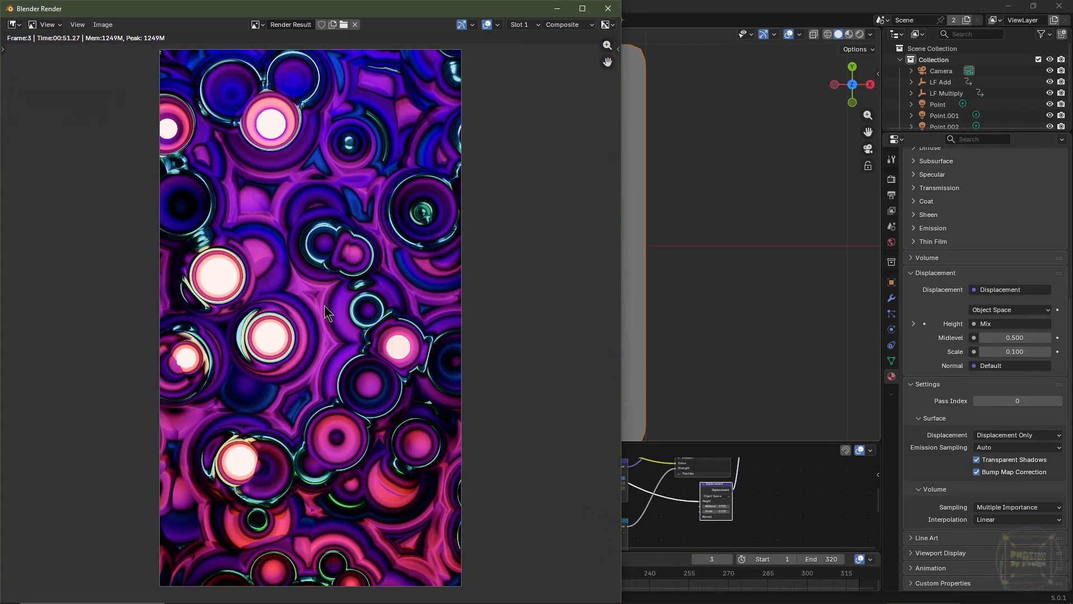
click(608, 9)
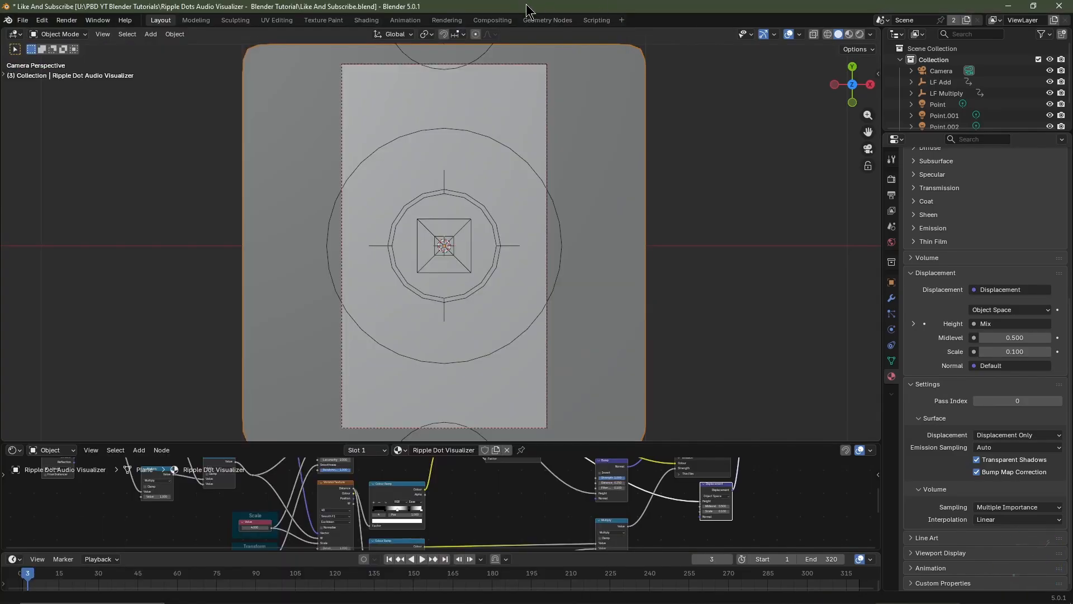
Return to the Compositing workspace and enlarge the compositor node editor over the dope sheet
click(492, 21)
scroll(448, 300, up, 3)
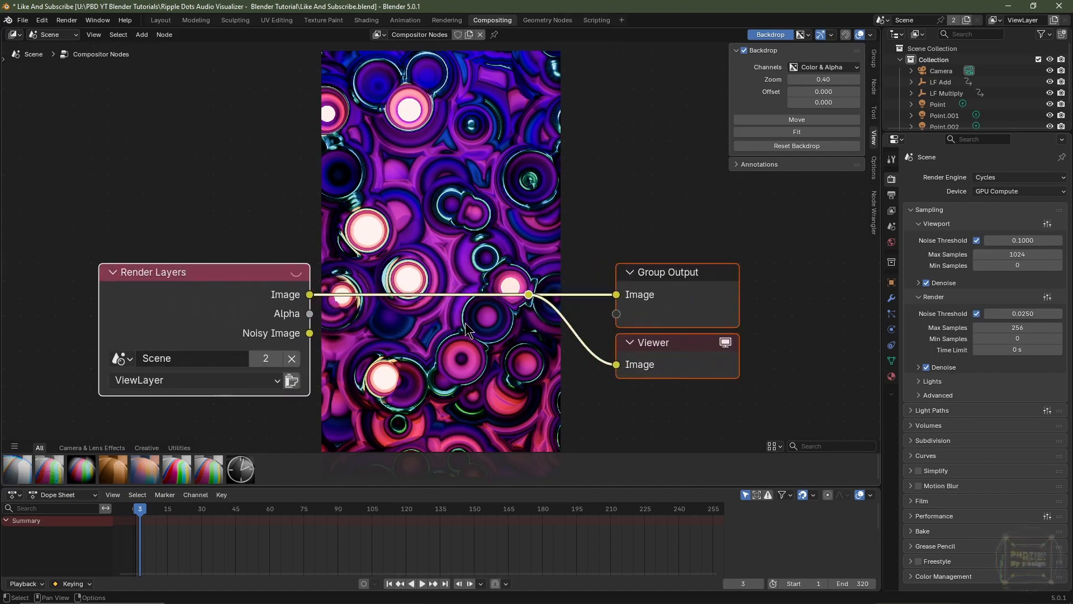
drag(457, 481, 457, 525)
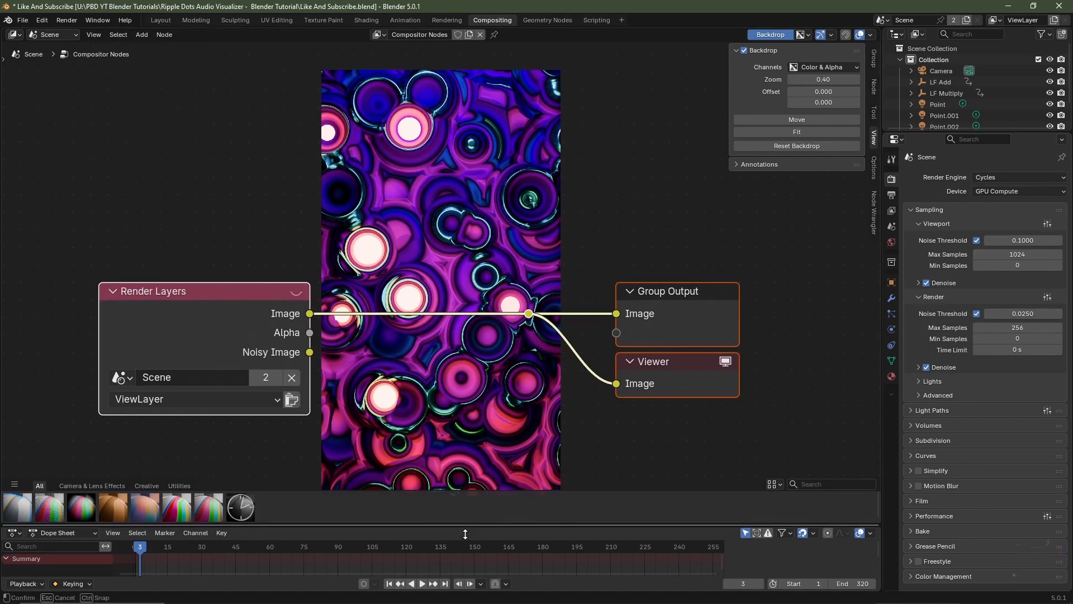
scroll(430, 417, up, 1)
scroll(430, 416, up, 1)
Insert a Glare node into the image link between Render Layers and the Group Output and Viewer nodes
key(shift+a)
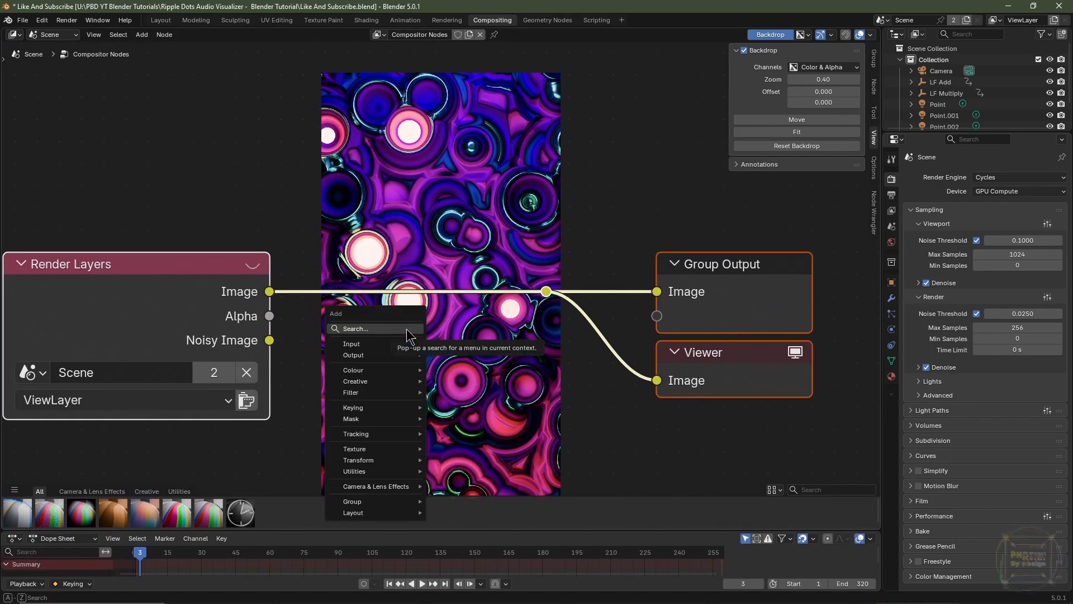
mouse_move(410, 393)
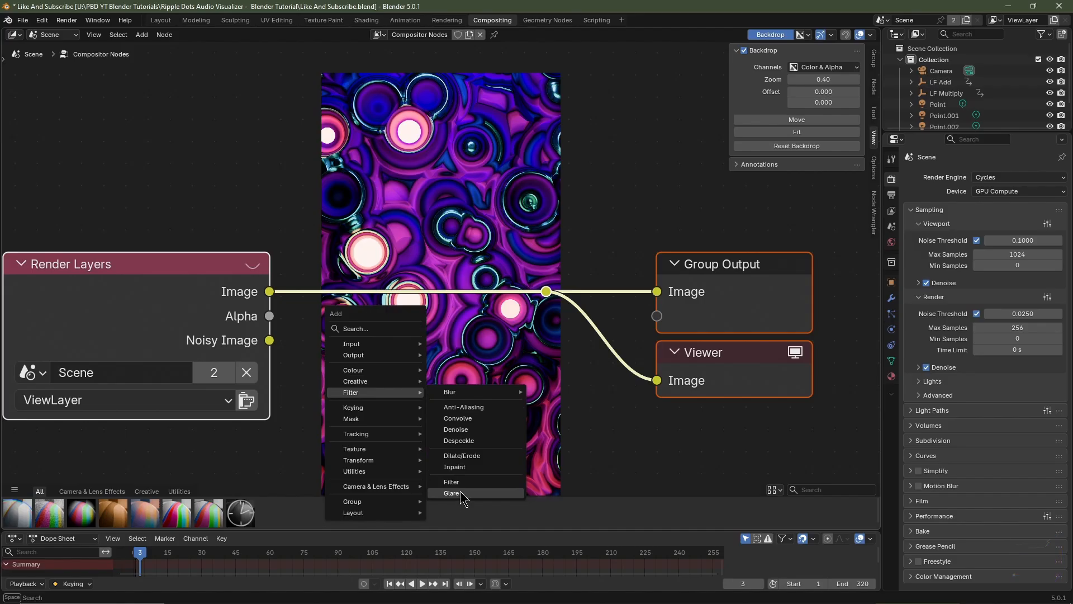
click(462, 495)
click(406, 409)
middle_drag(521, 362, 479, 288)
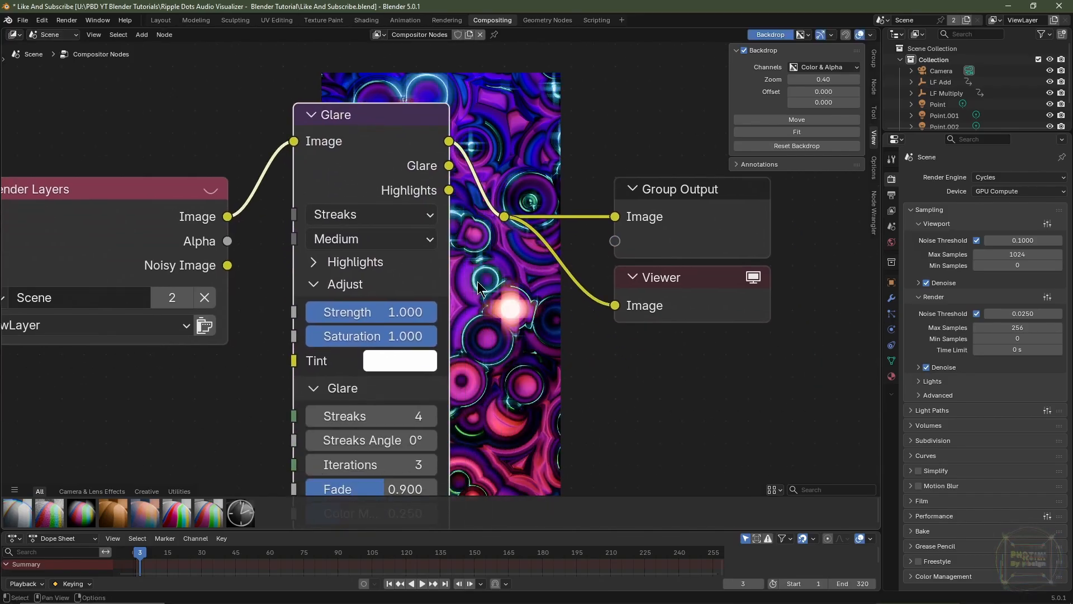
Set the Glare node's type to Bloom and its size to 0.25
click(380, 214)
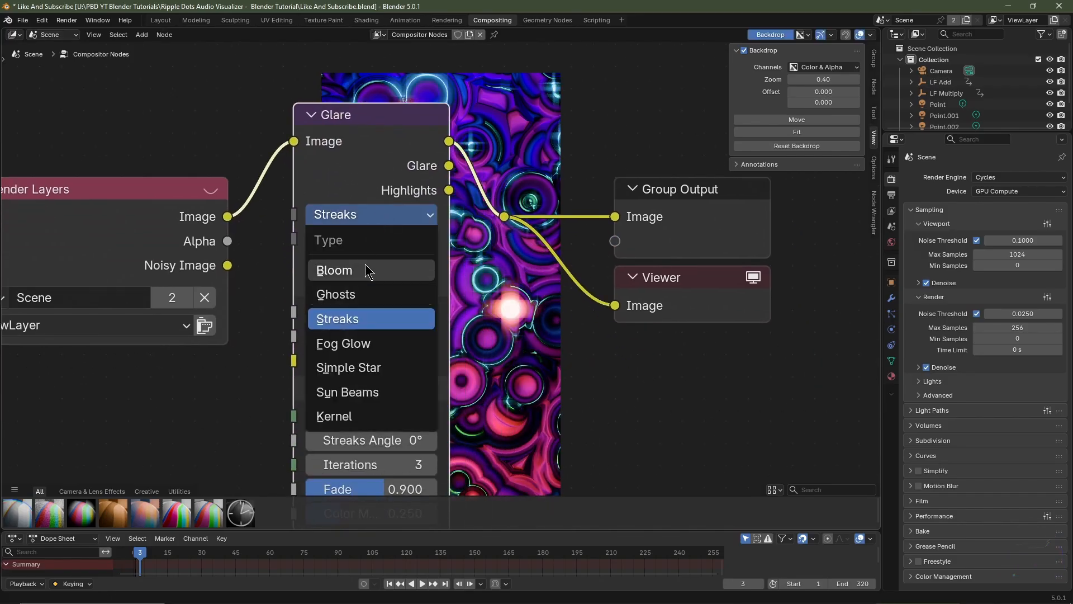
click(367, 271)
click(418, 414)
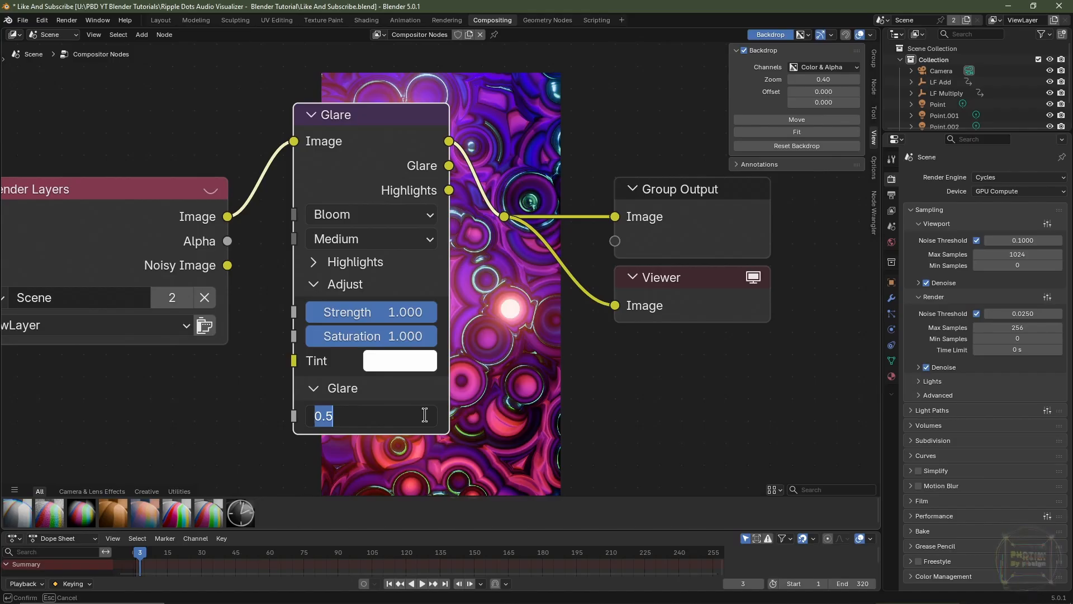
text(.2)
key(Return)
middle_drag(425, 415, 310, 392)
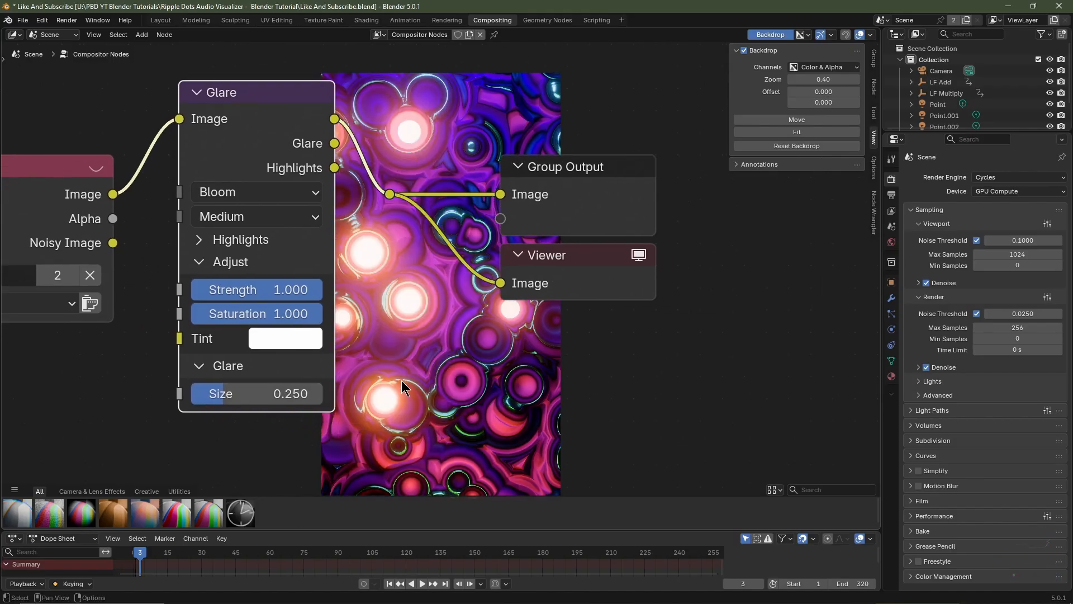
Try a strength of 0.5 on the Glare node
click(296, 294)
text(.5)
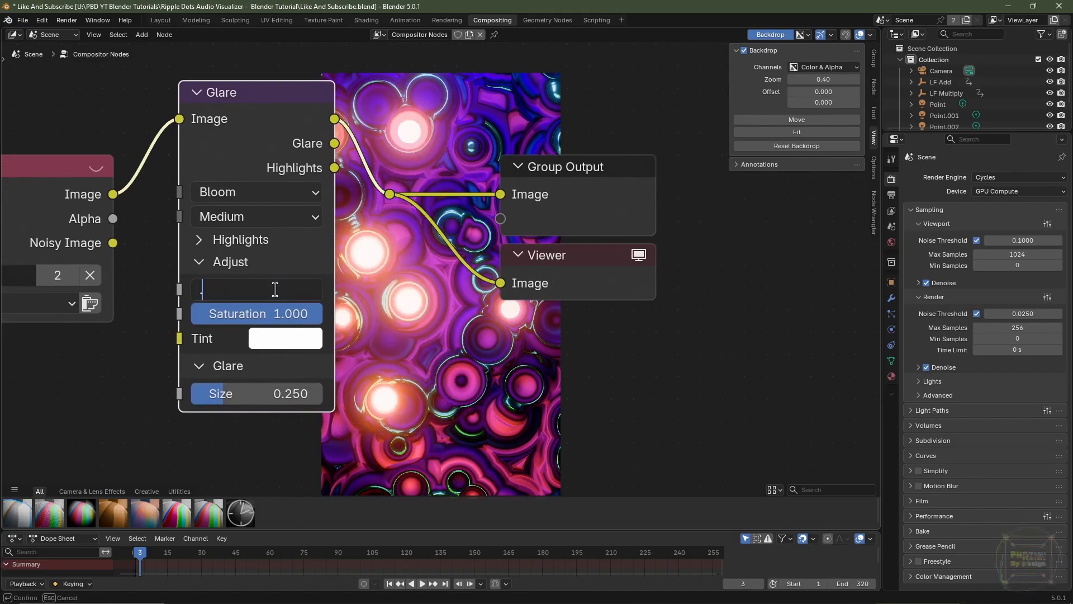
key(Return)
Set the Glare node's strength to 0.25
click(291, 289)
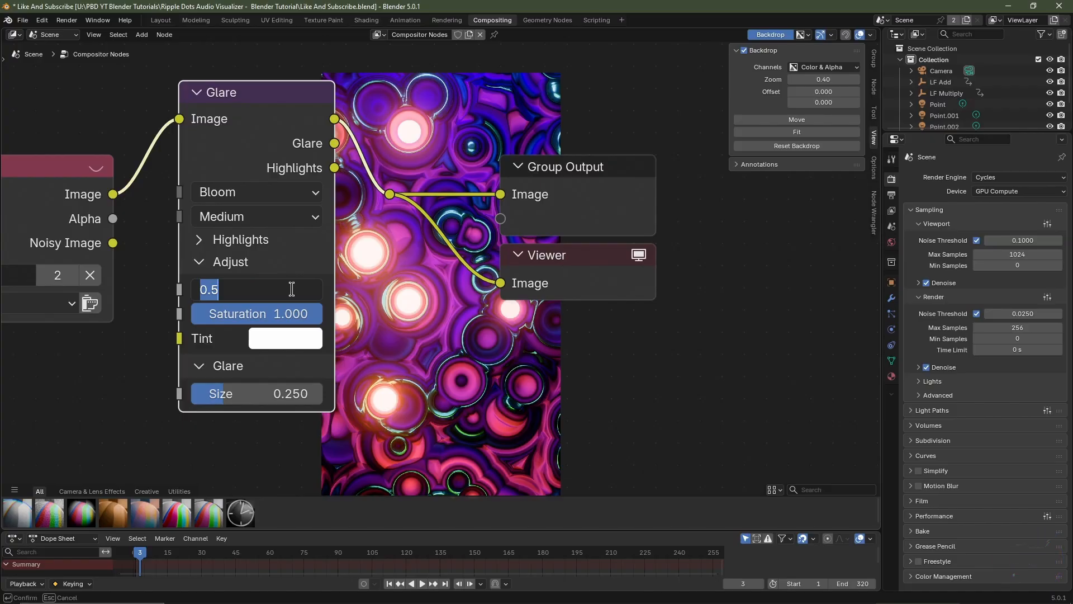
text(.25)
key(Return)
scroll(482, 348, down, 3)
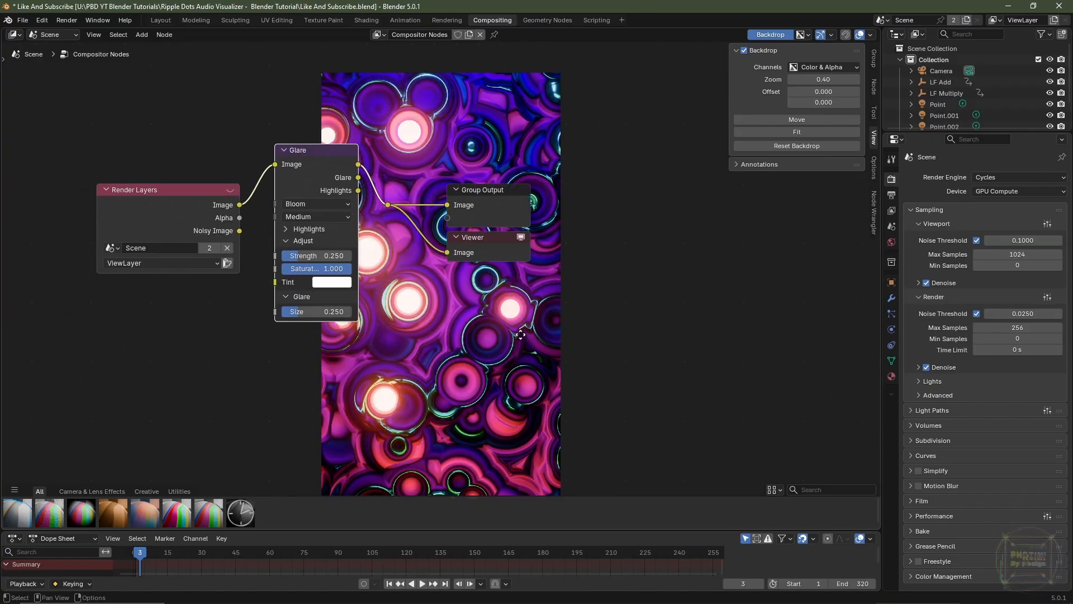
middle_drag(519, 334, 578, 401)
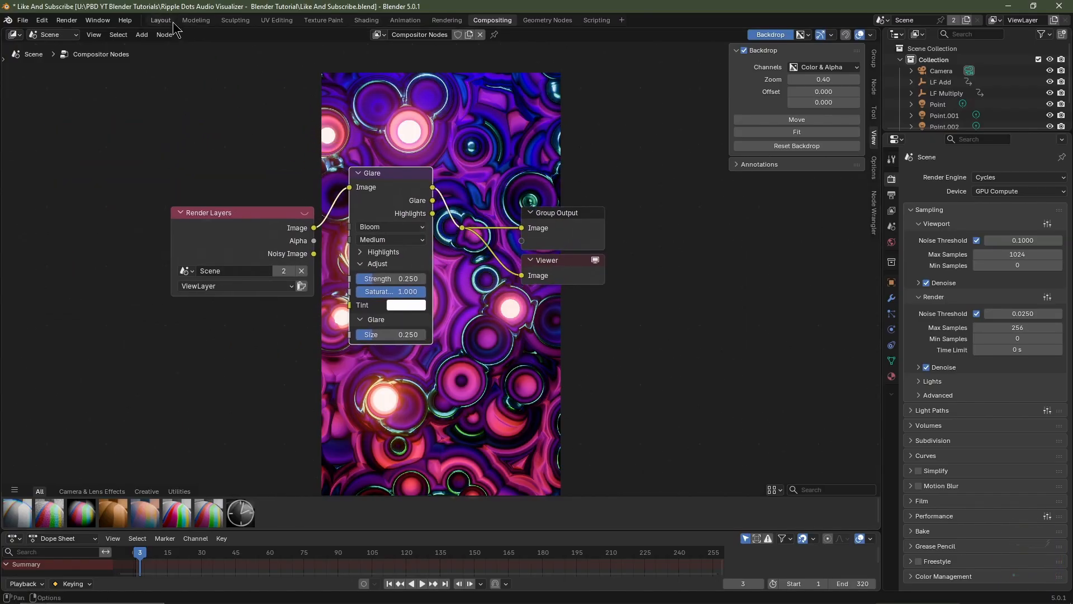
Show the camera view in Rendered shading in the Layout workspace and set the viewport compositor to Camera
click(161, 20)
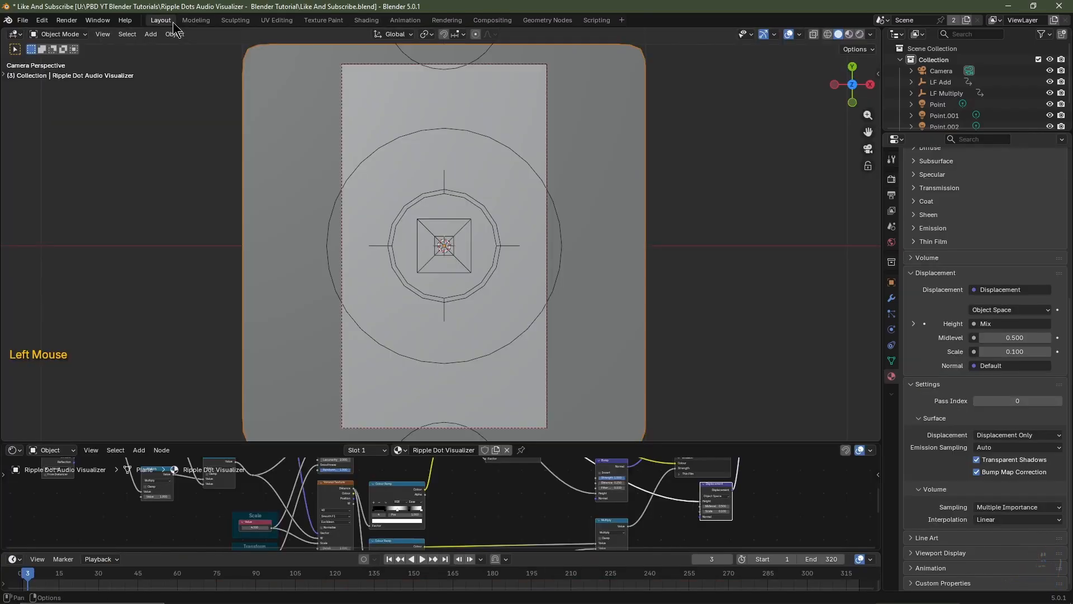
click(860, 34)
click(858, 34)
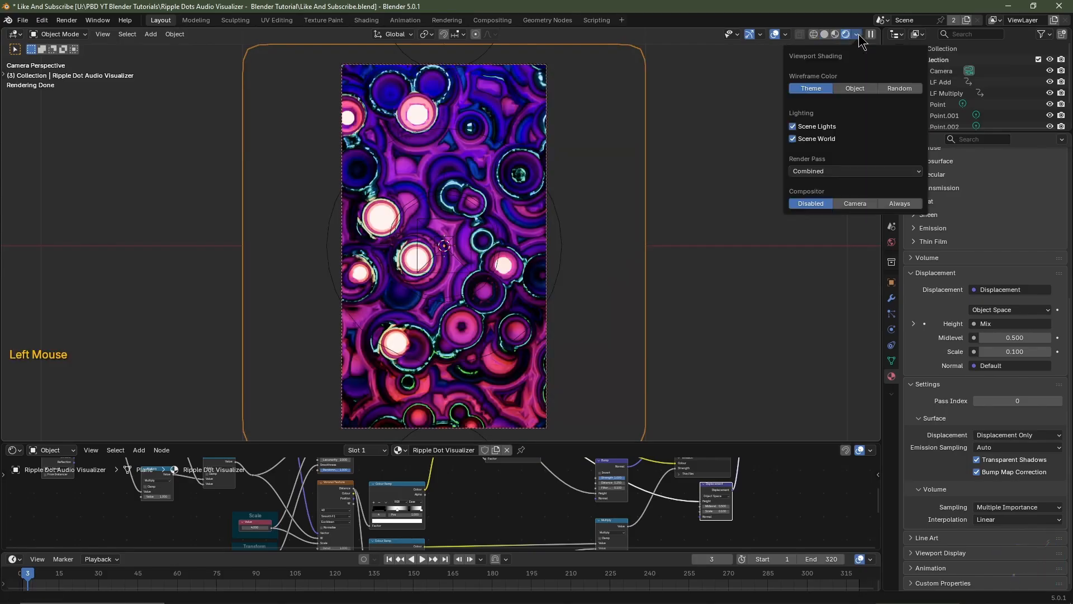
click(849, 202)
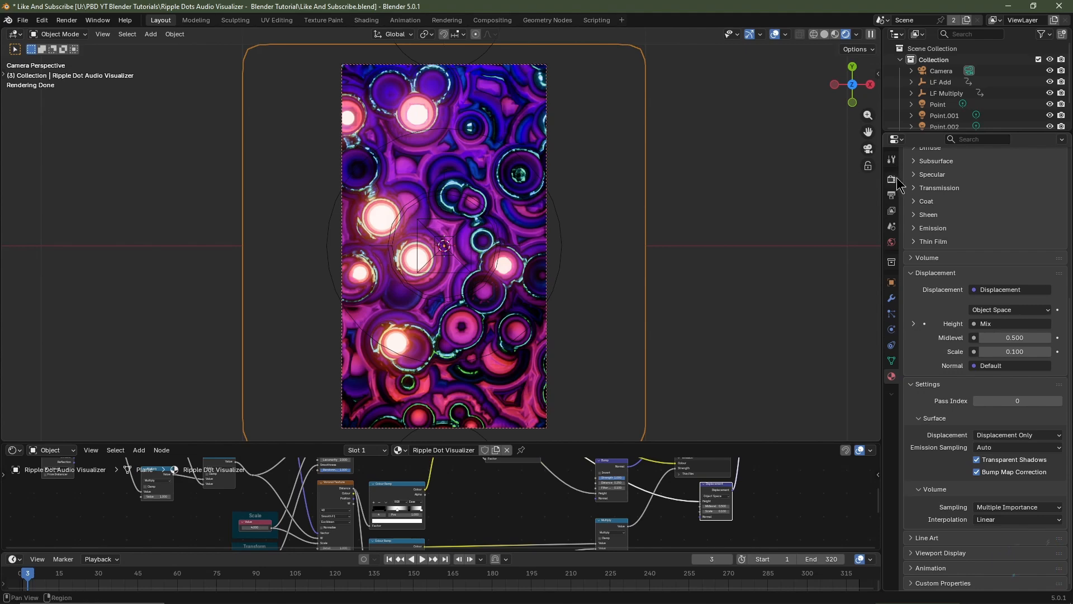
Browse for the render output folder in the scene's output settings and accept the tutorial's Cache folder
click(891, 178)
scroll(967, 355, up, 5)
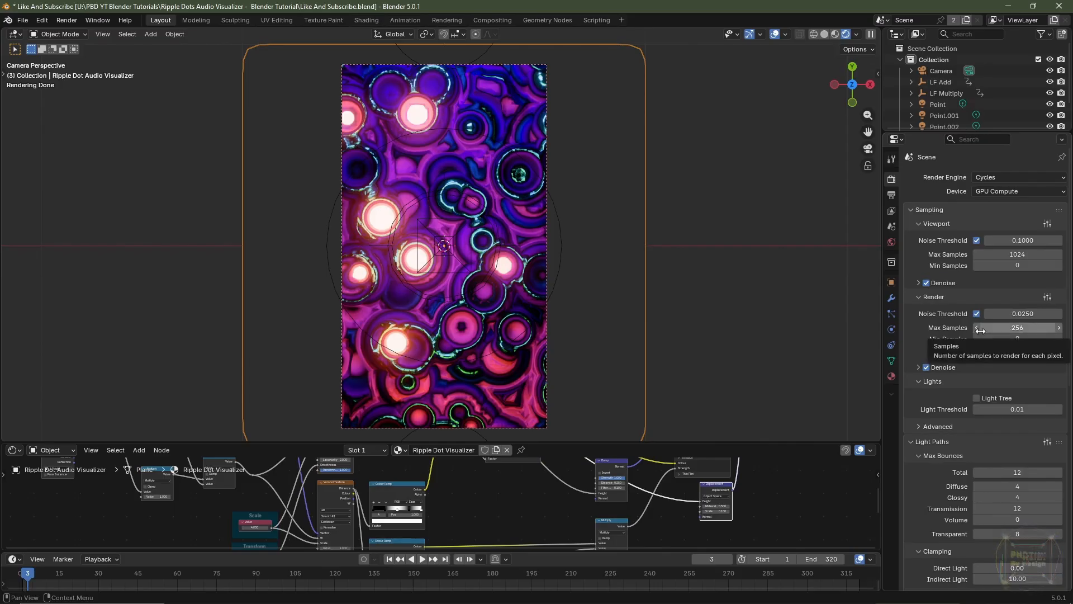
click(901, 195)
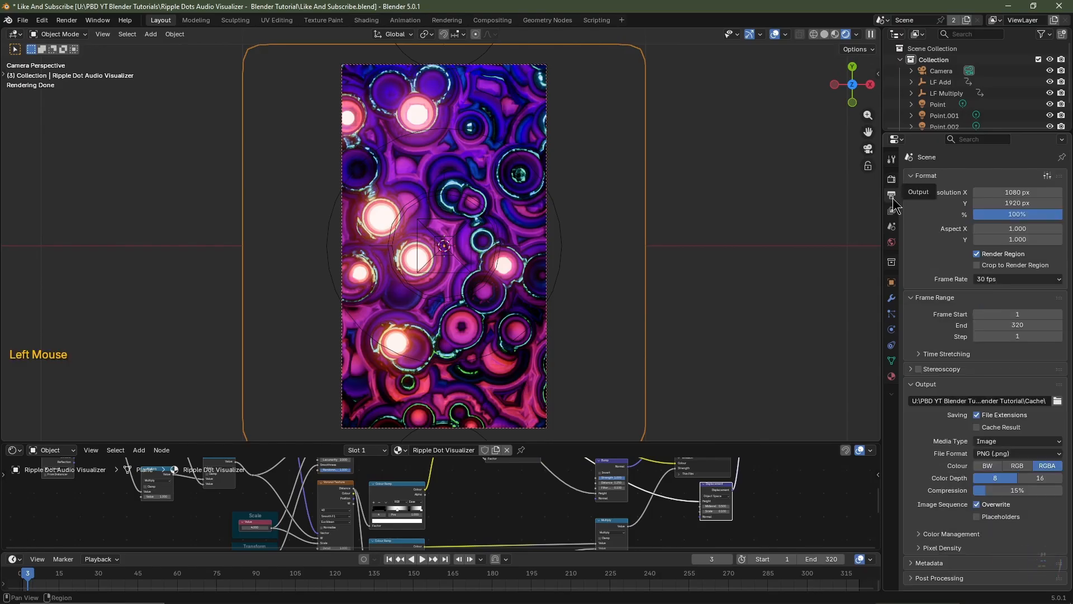
click(1062, 400)
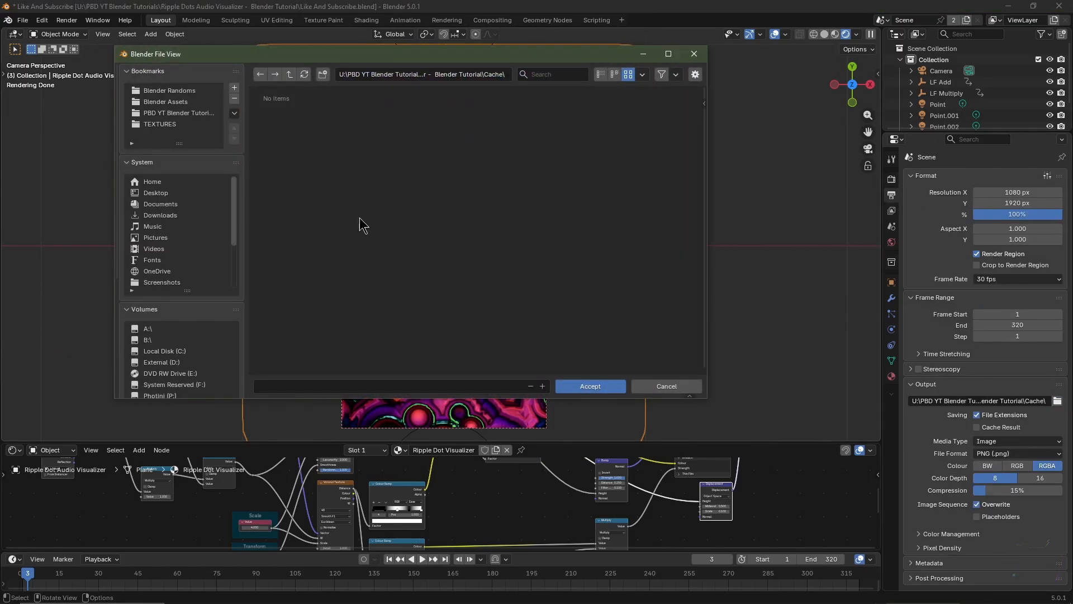
click(599, 385)
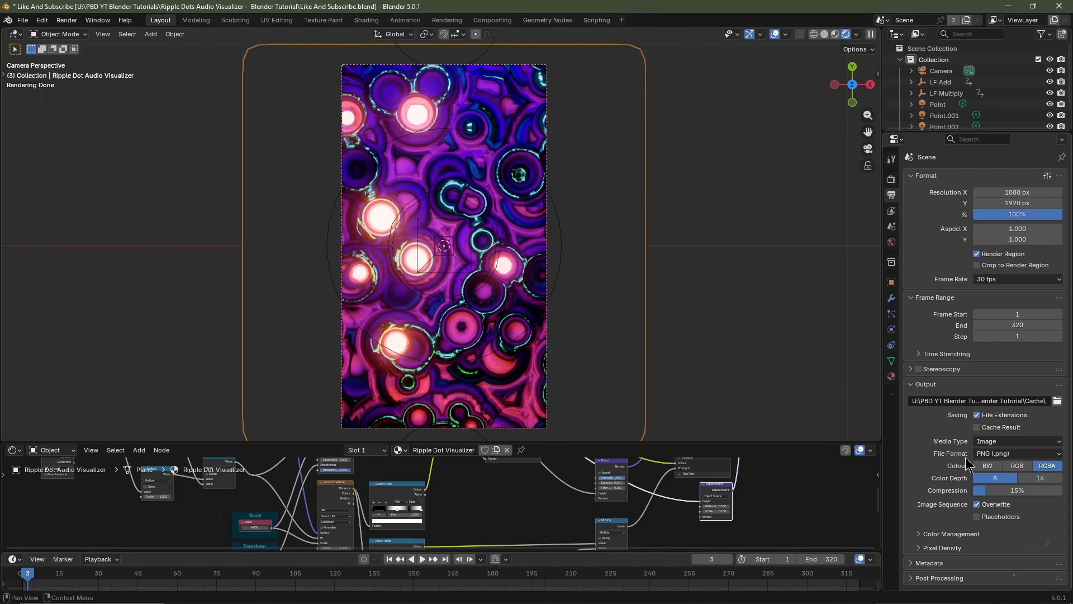
Set the render output to OpenEXR with RGB colour, 16-bit half-float depth and the DWAA (lossy) codec
click(1017, 465)
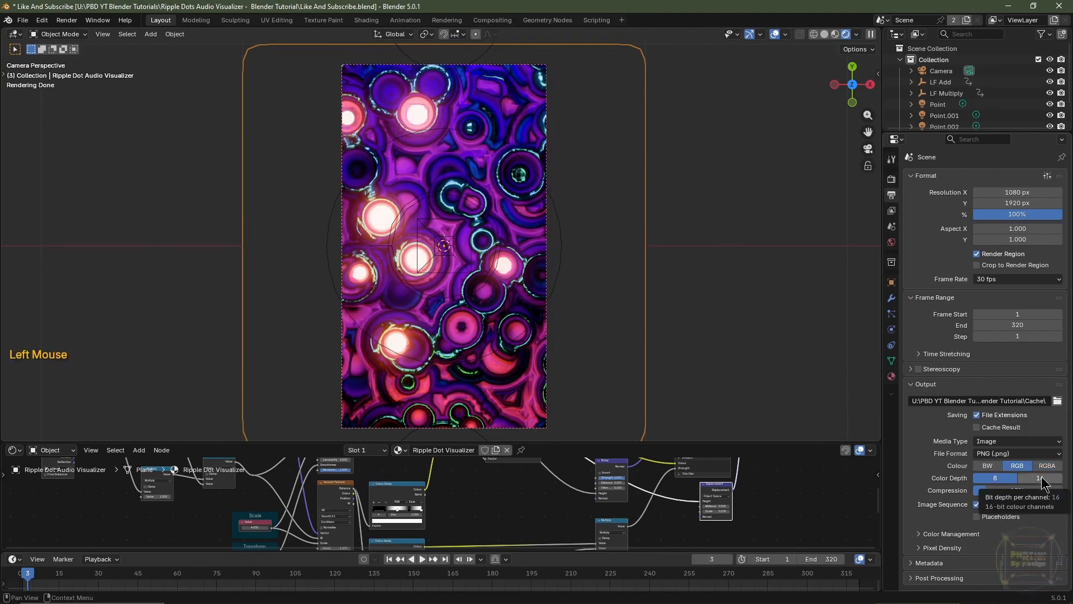
click(1040, 479)
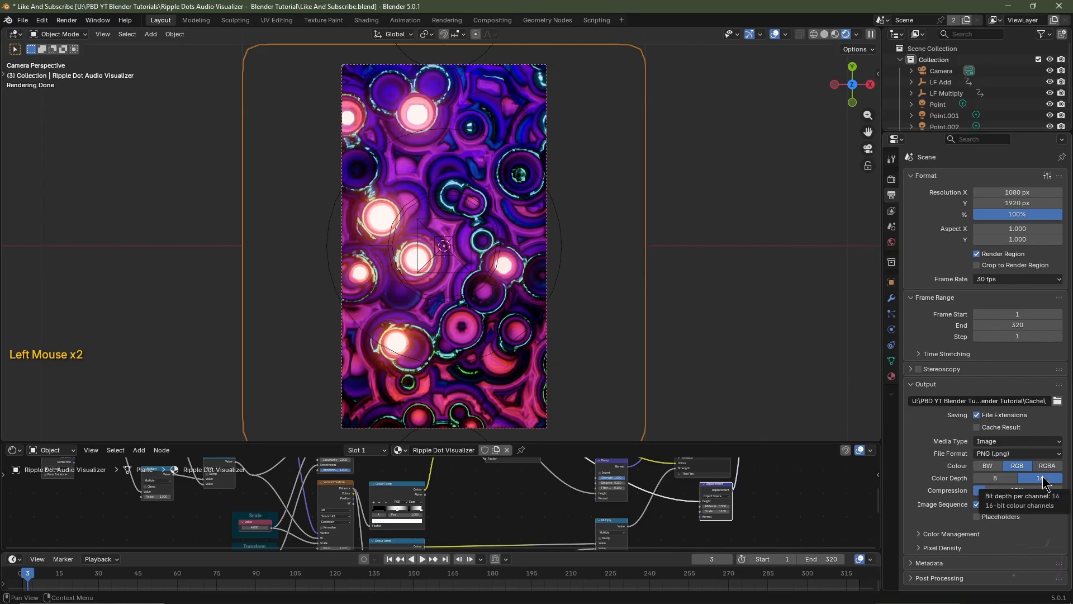
click(1015, 454)
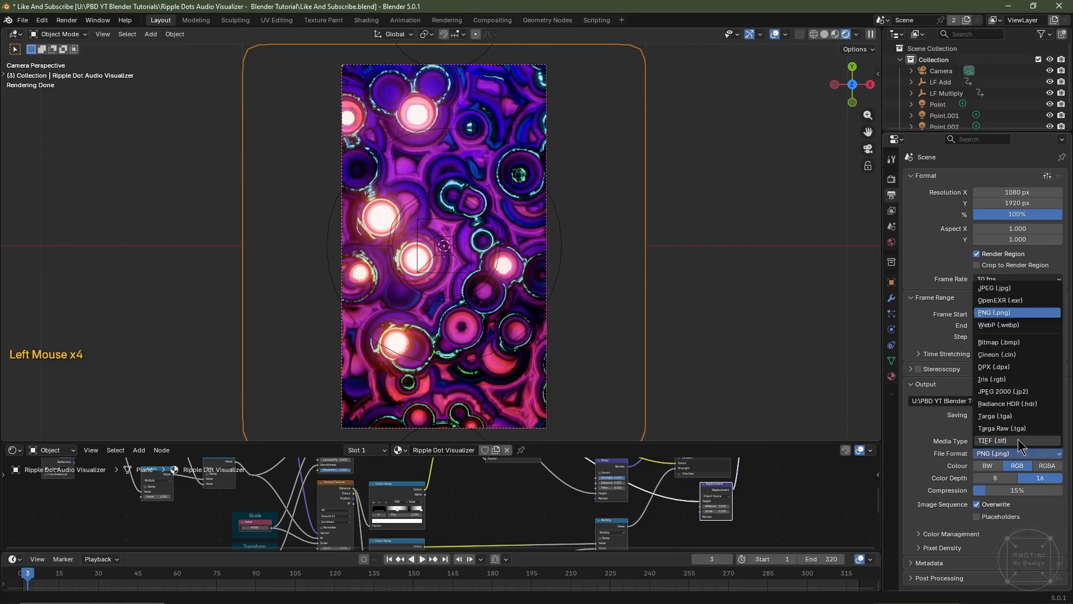
click(1027, 297)
click(1003, 490)
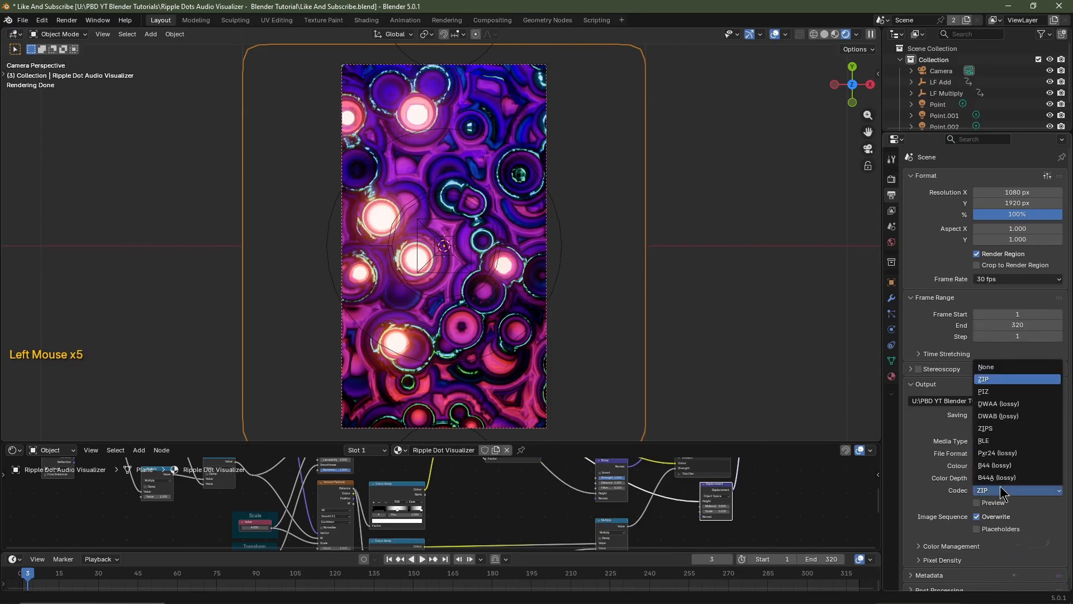
click(1000, 402)
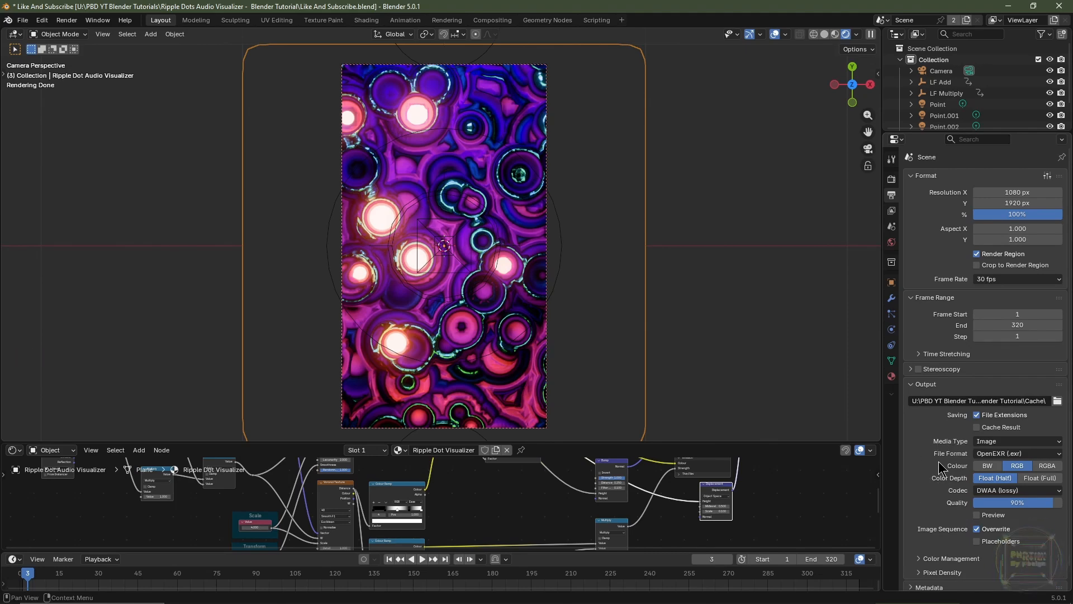
Switch the viewport to Material Preview shading and enable Scene Lights and Scene World for it
click(835, 34)
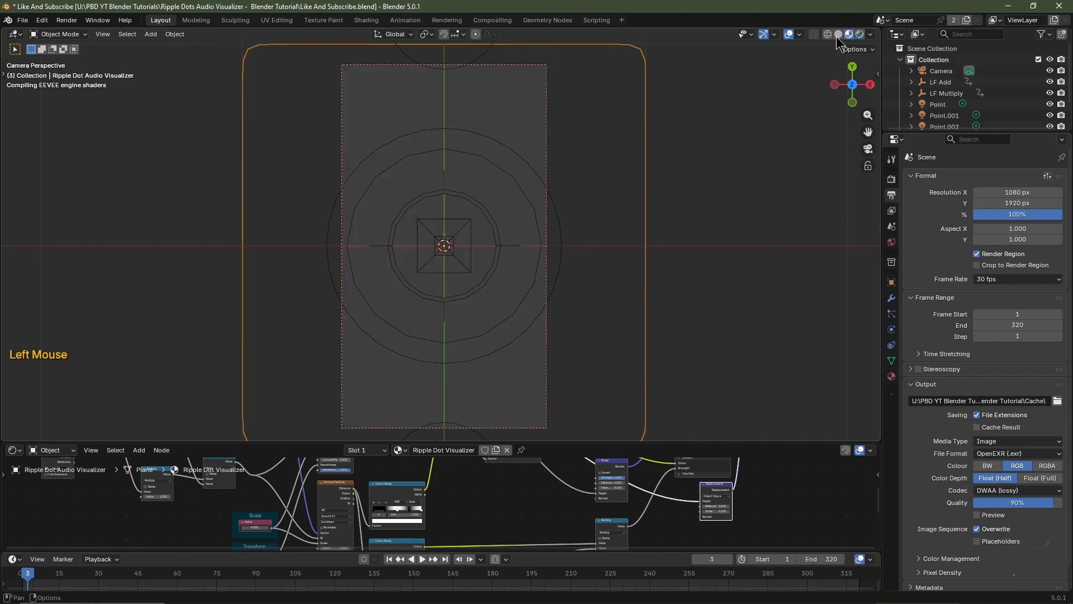
click(870, 35)
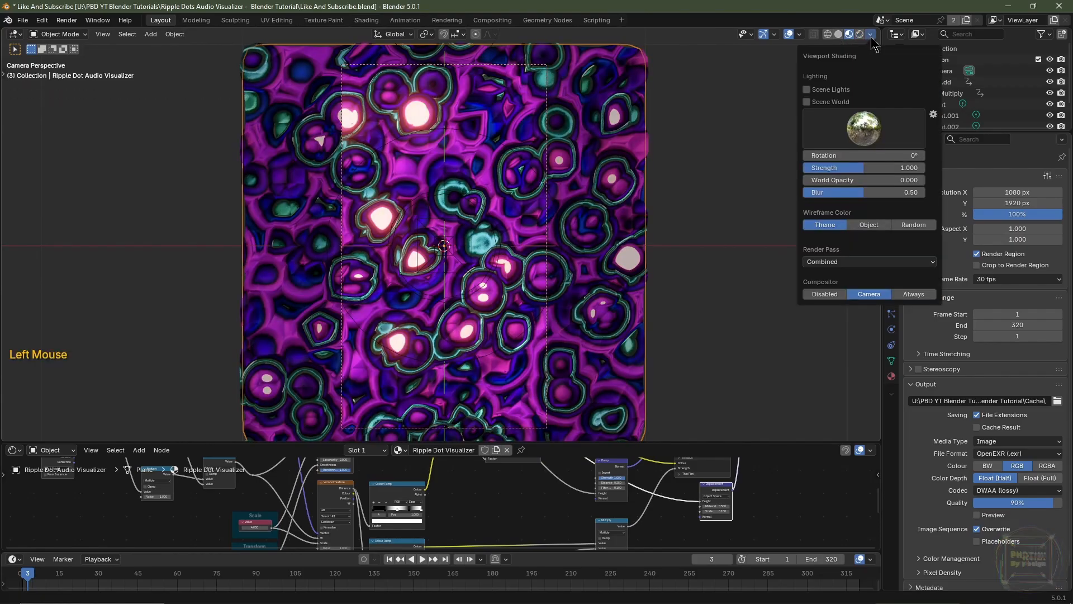
click(806, 90)
click(806, 102)
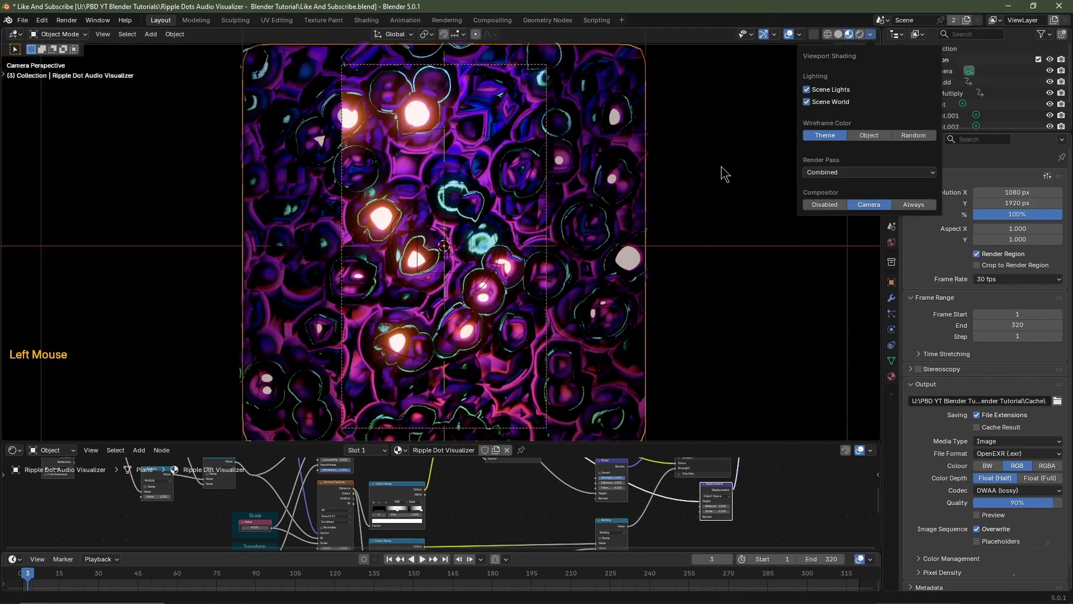
Save the Blender file and return the viewport to Solid shading
key(ctrl+s)
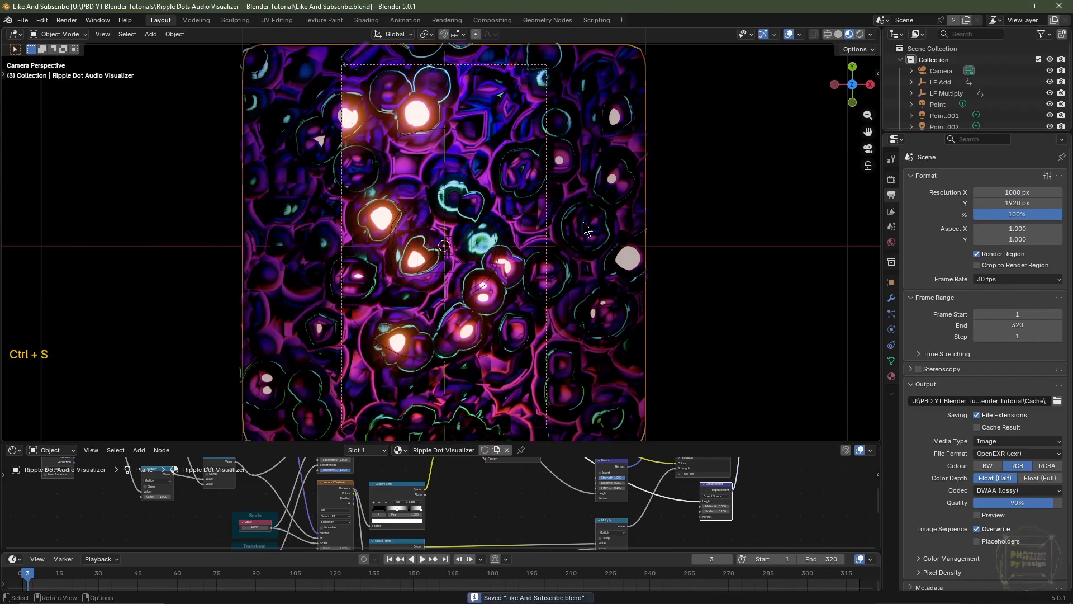
click(839, 34)
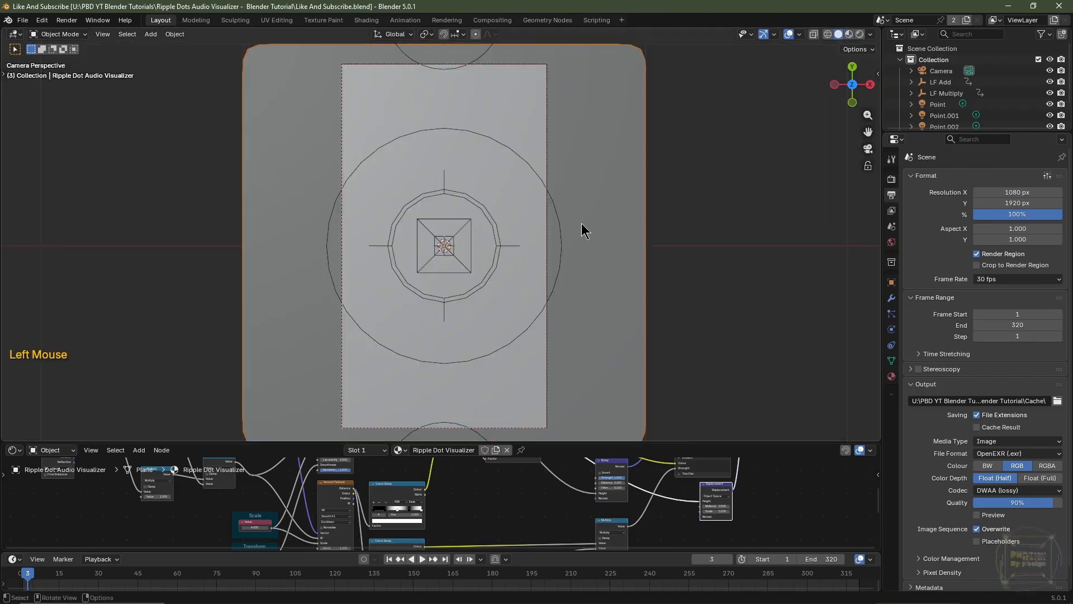
key(ctrl)
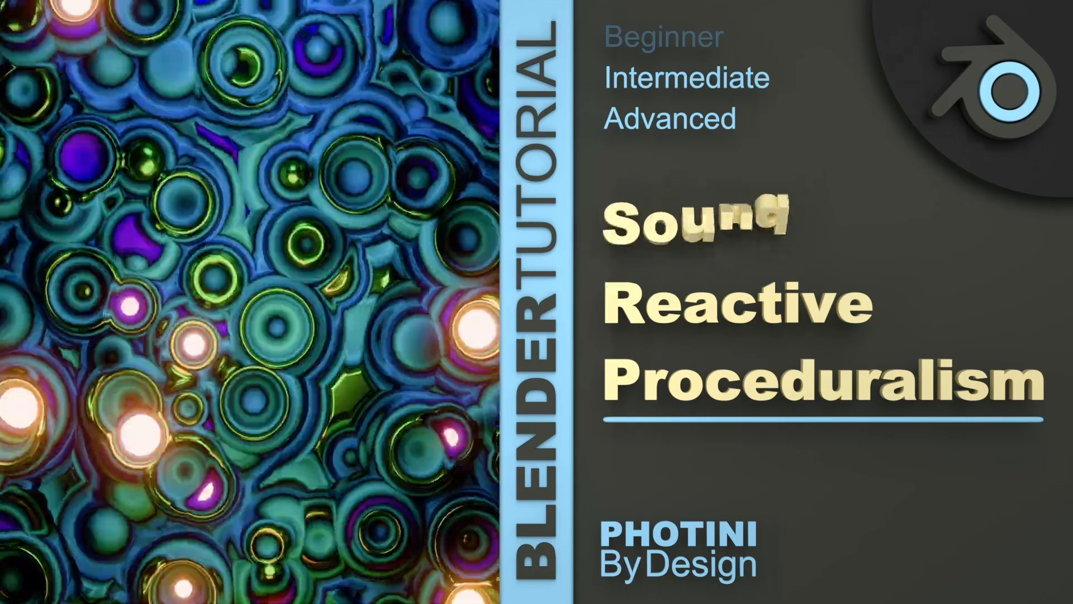